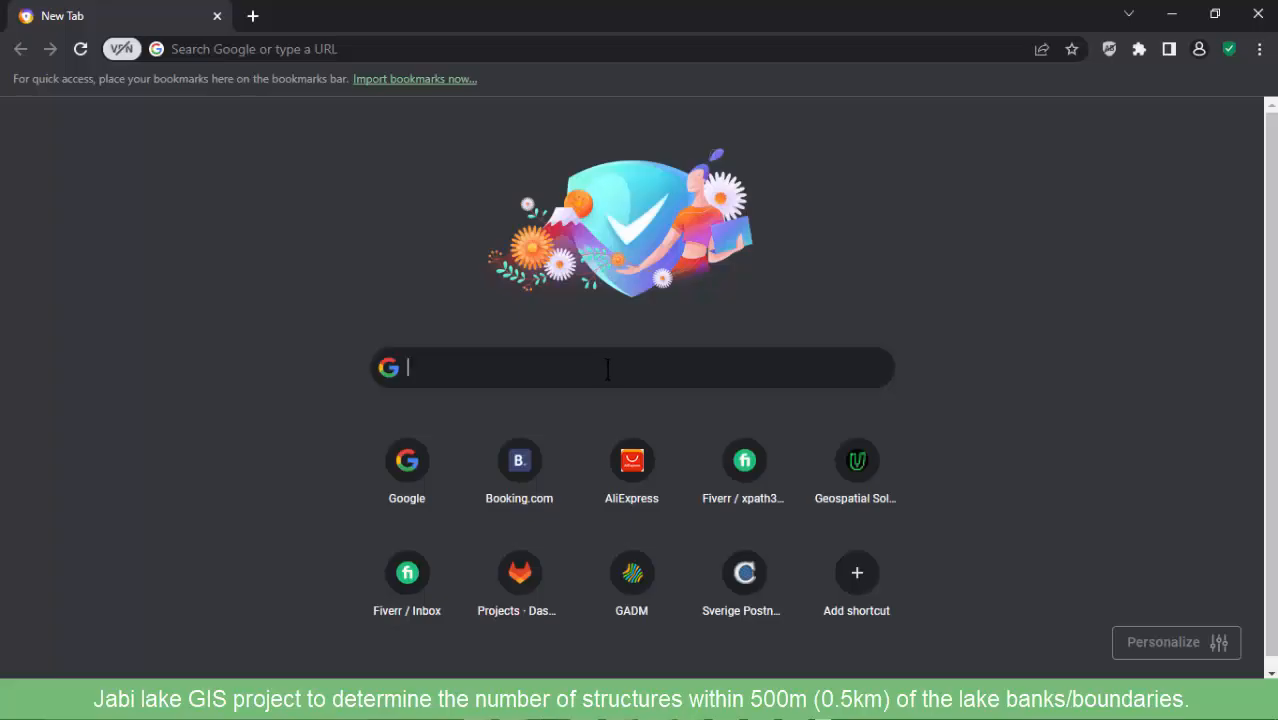
Search Google for "Jabi lake"
type("Jabi ")
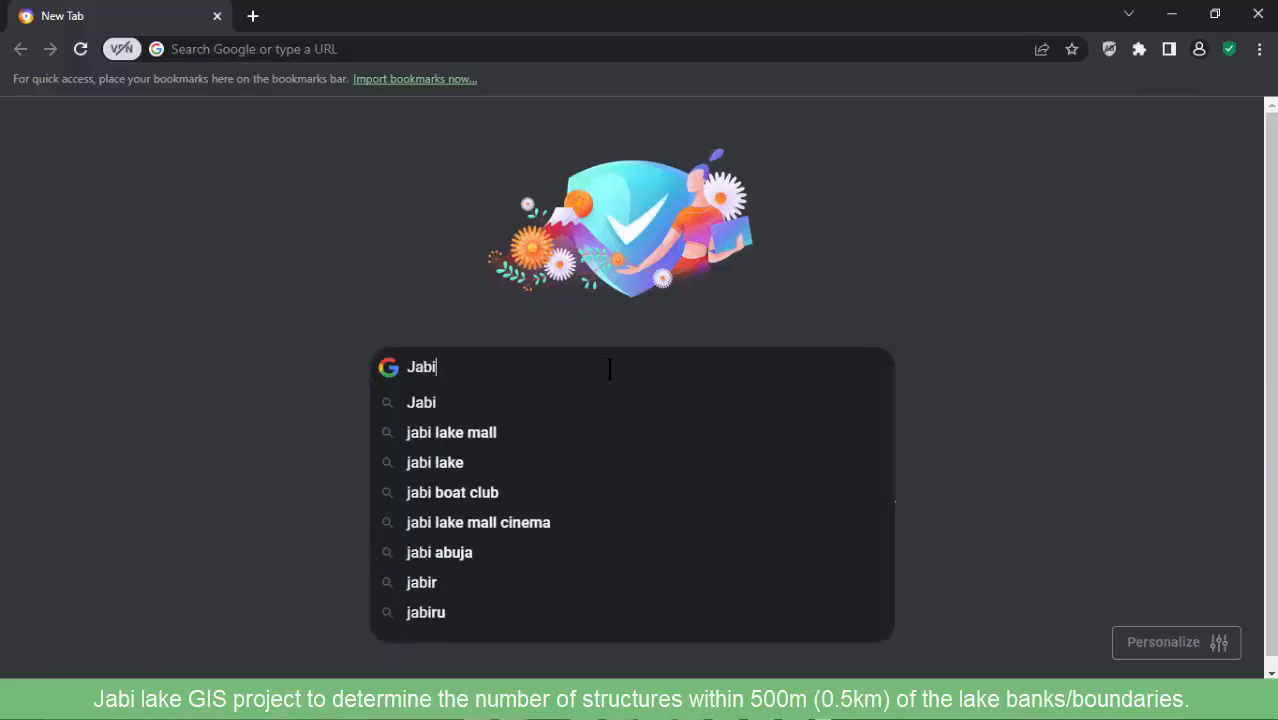
type("lake")
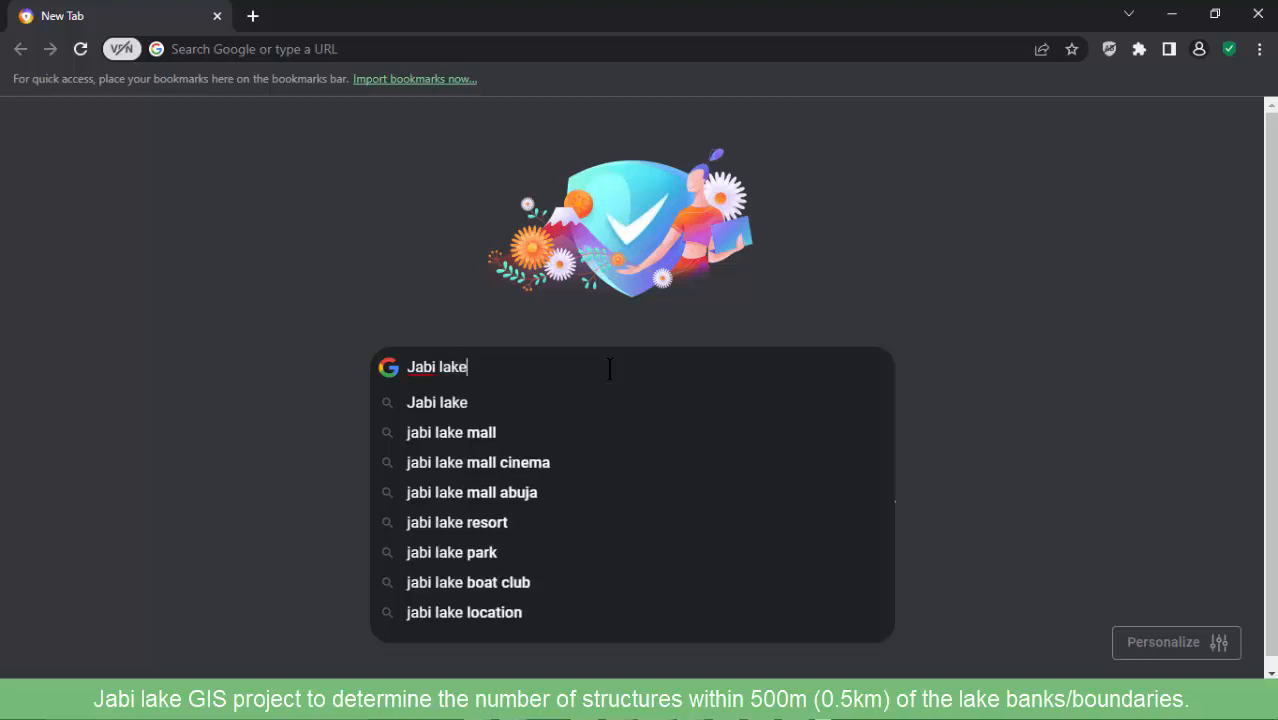
key("Return")
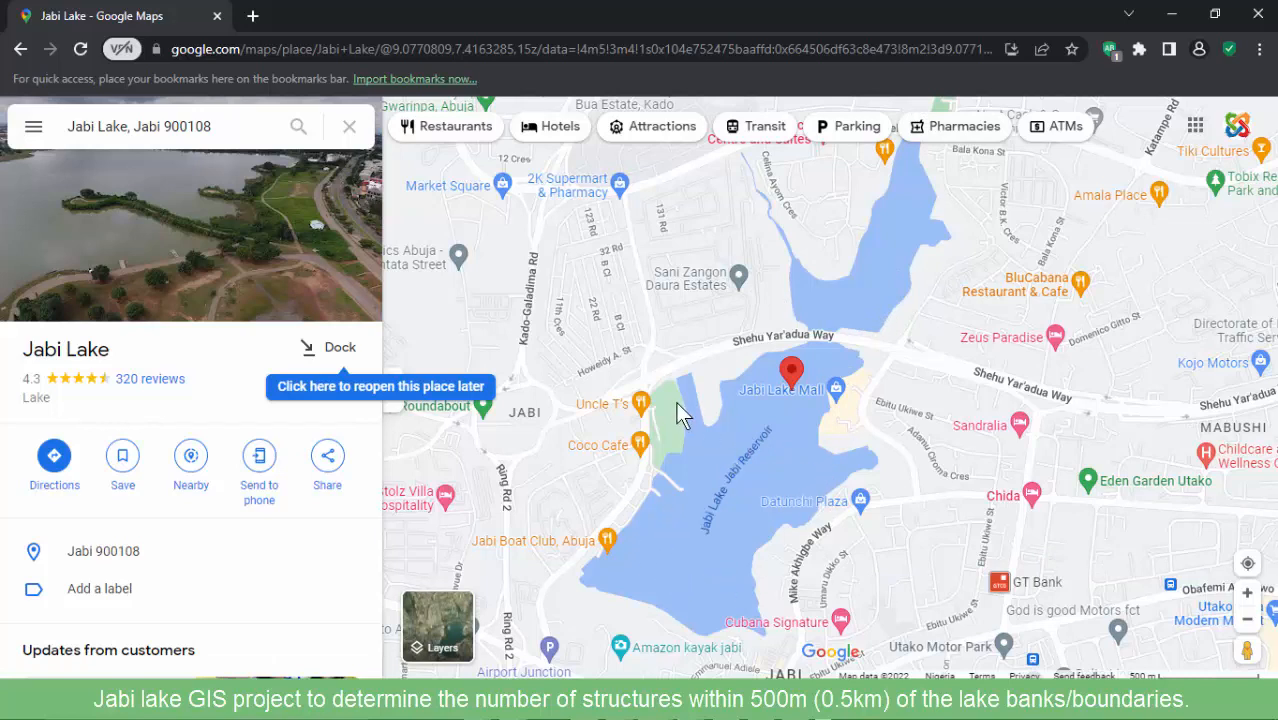
Copy the coordinates of a point inside Jabi Lake from Google Maps and paste them into a new Notepad document
right_click(746, 410)
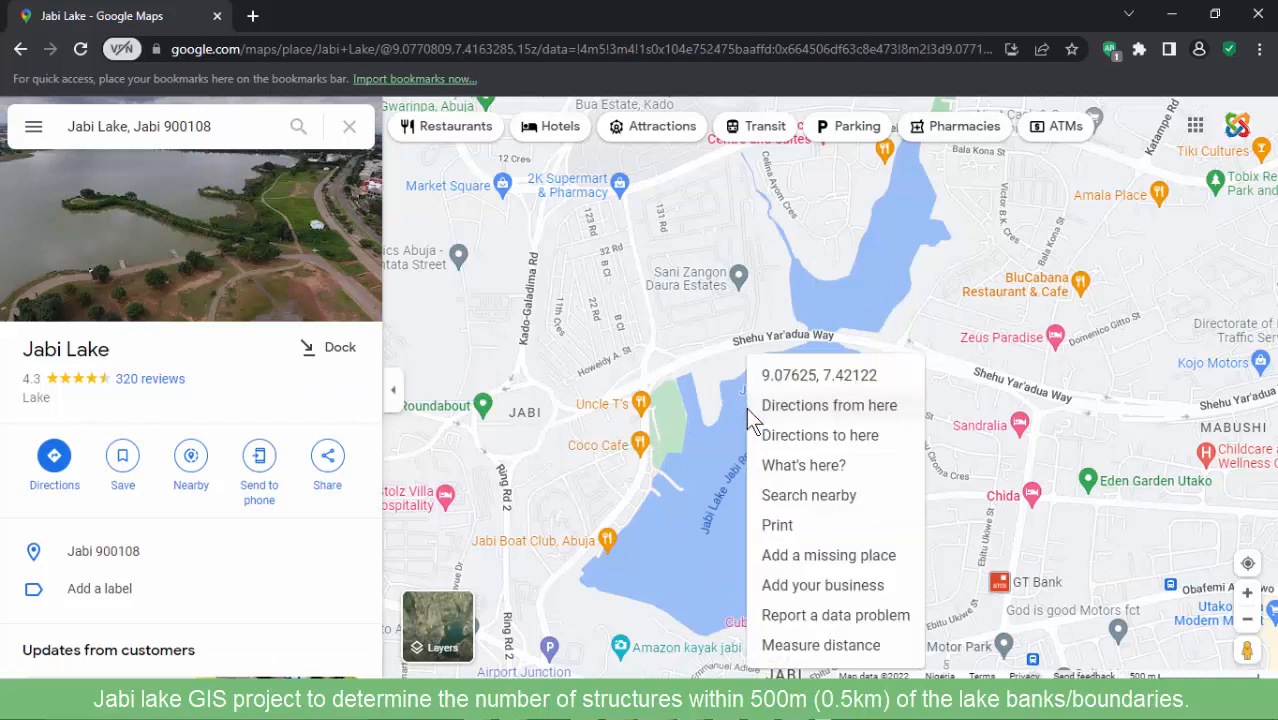
left_click(858, 378)
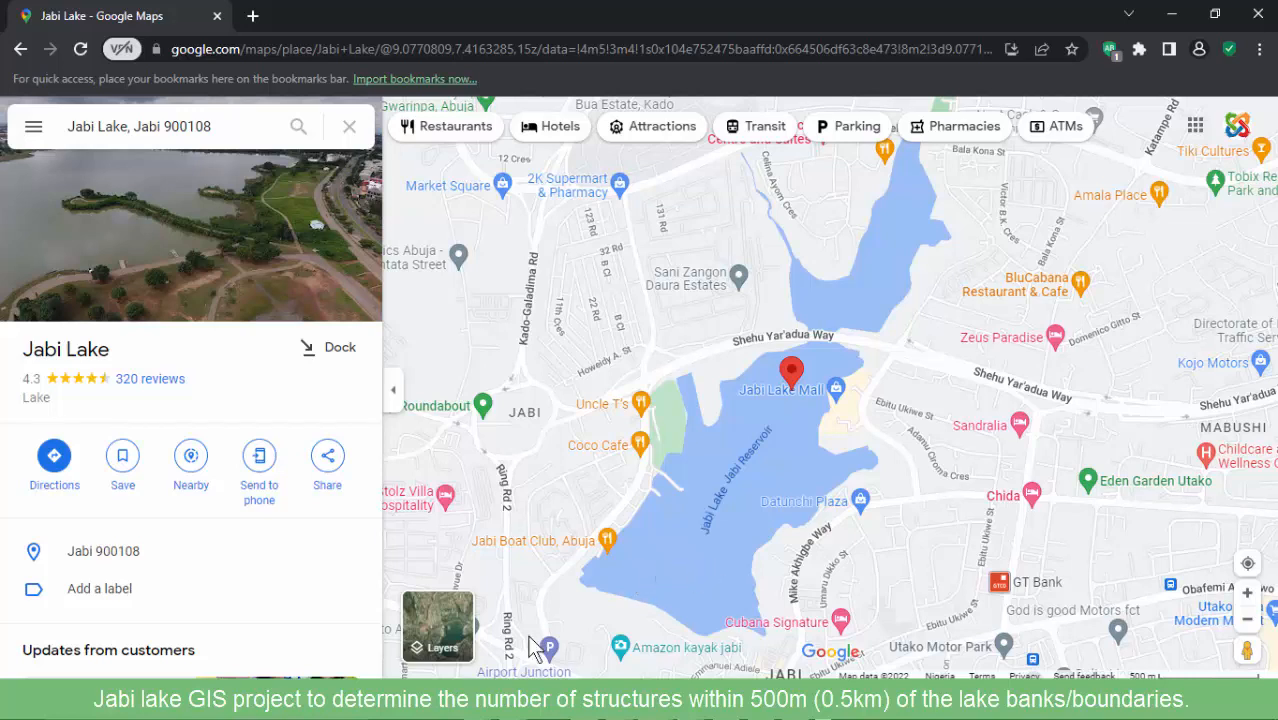
key("super+s")
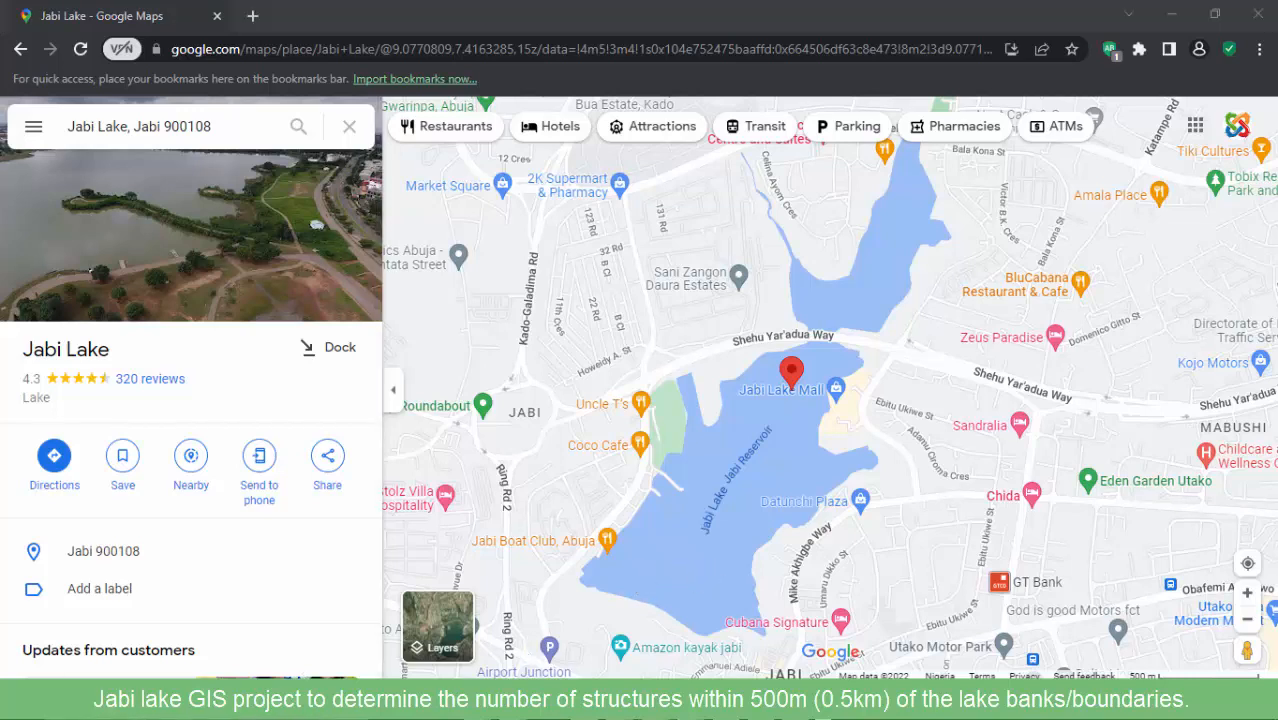
type("note")
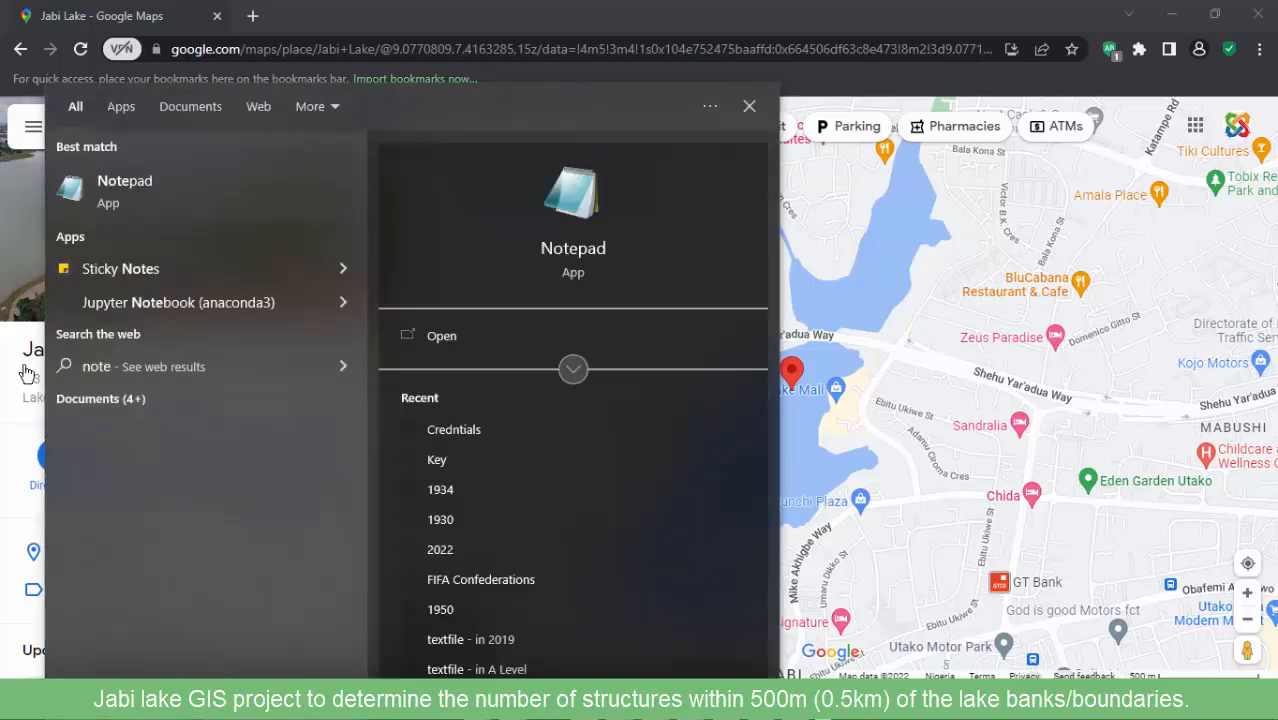
left_click(108, 187)
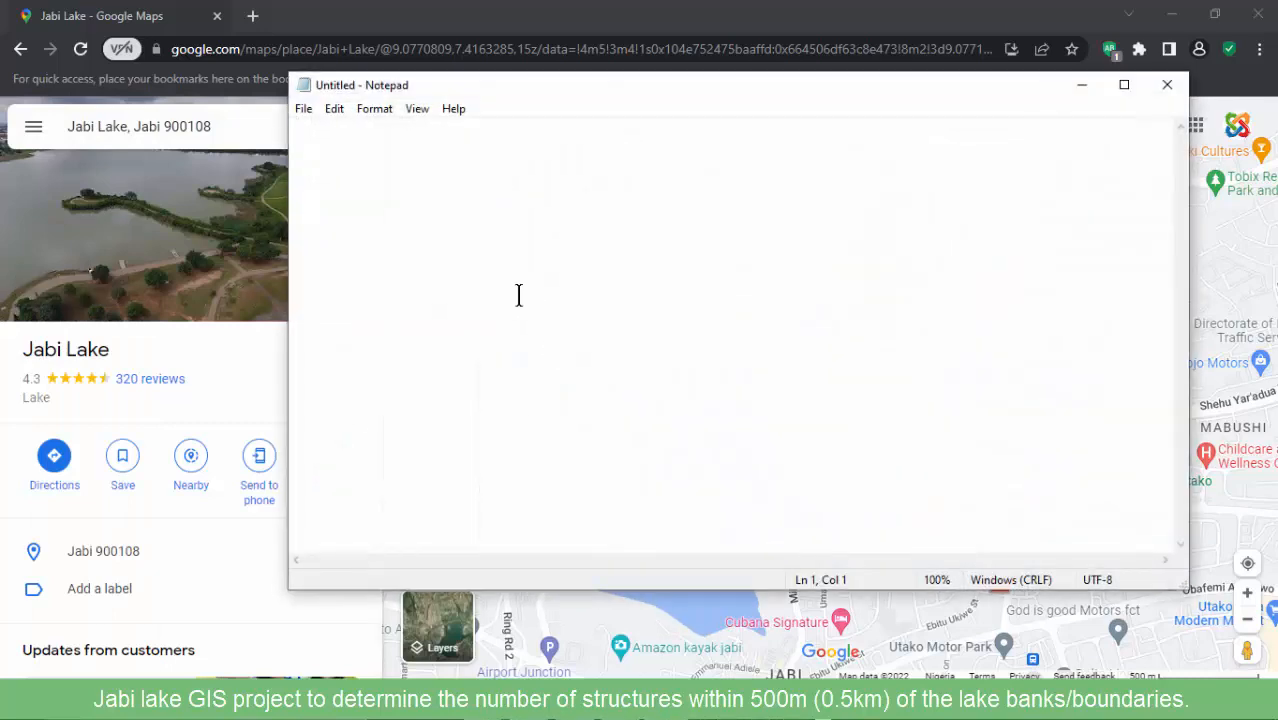
type("9.076254518099462, 7.421220858432211")
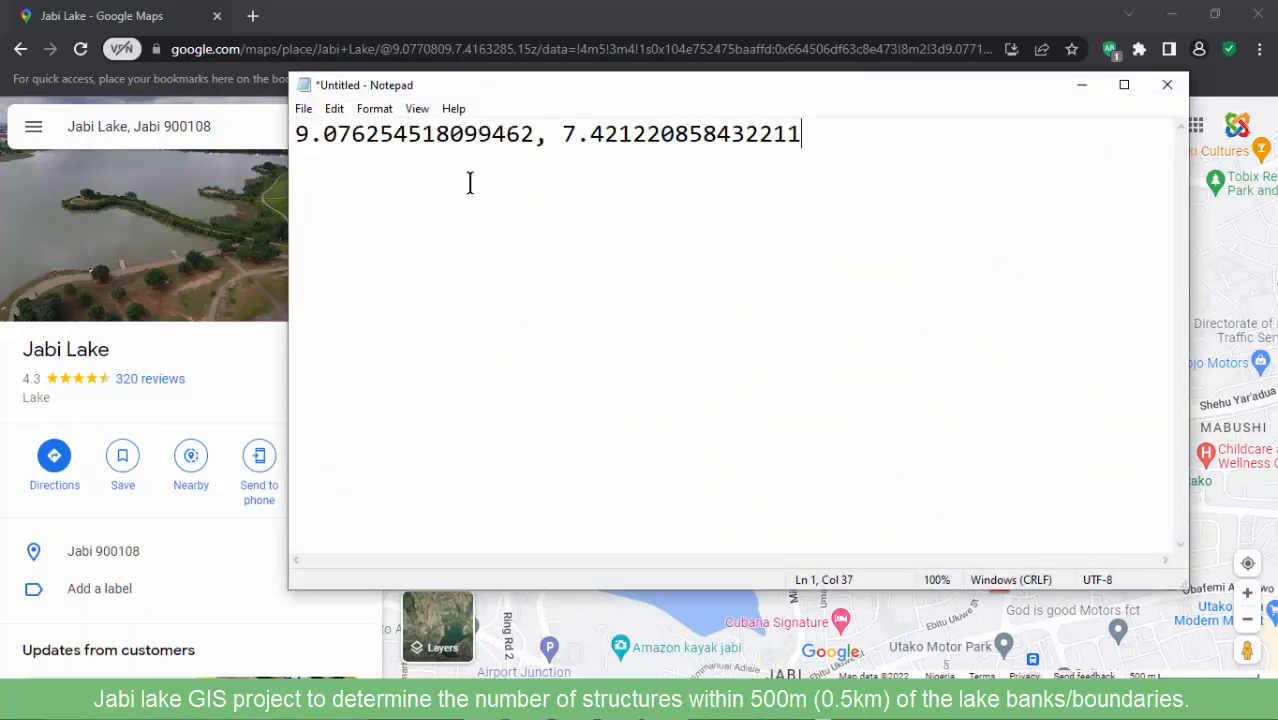
Insert the header line "Latitude, Longitude" above the coordinates
left_click(291, 133)
key("Return")
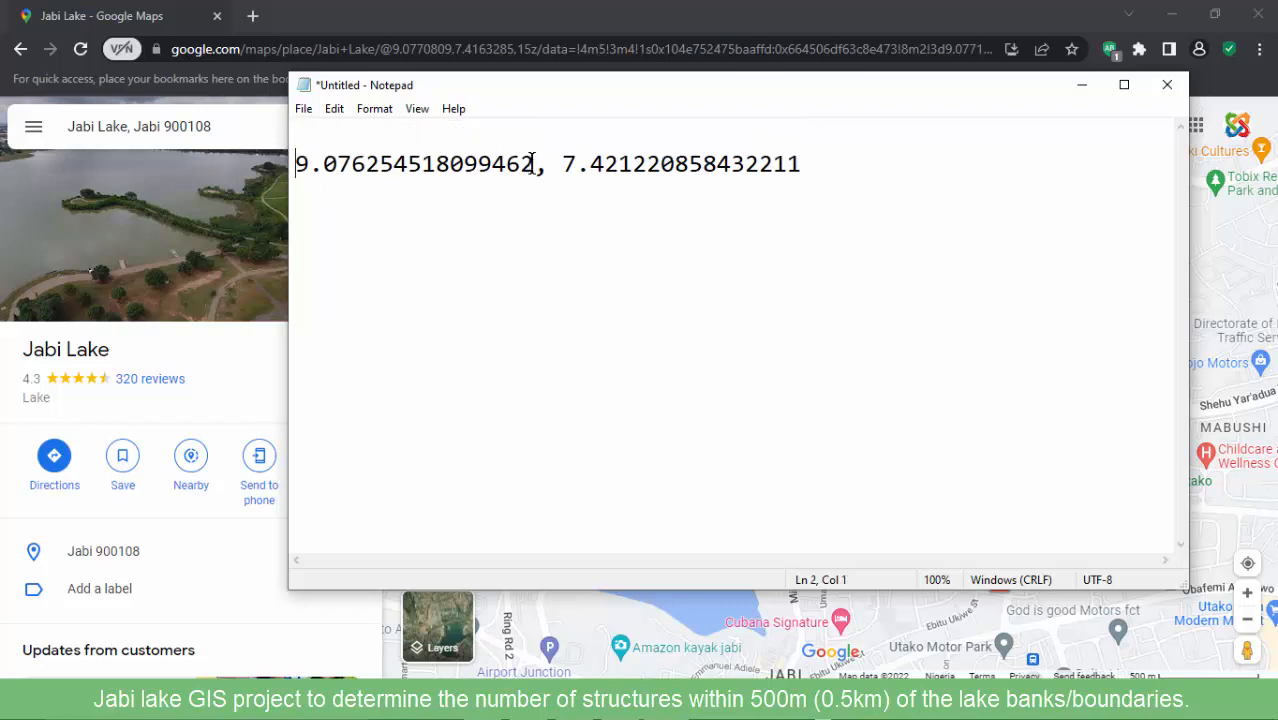
left_click(389, 136)
type("Latu")
key("BackSpace")
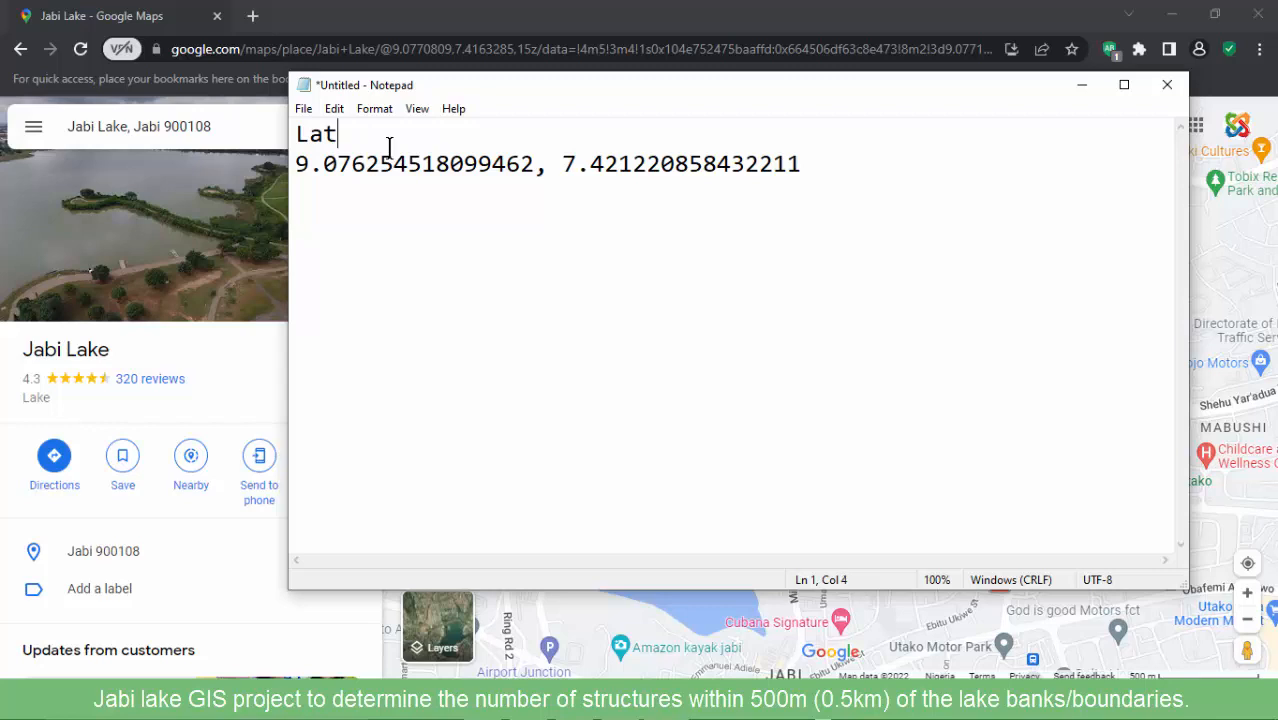
type("itude")
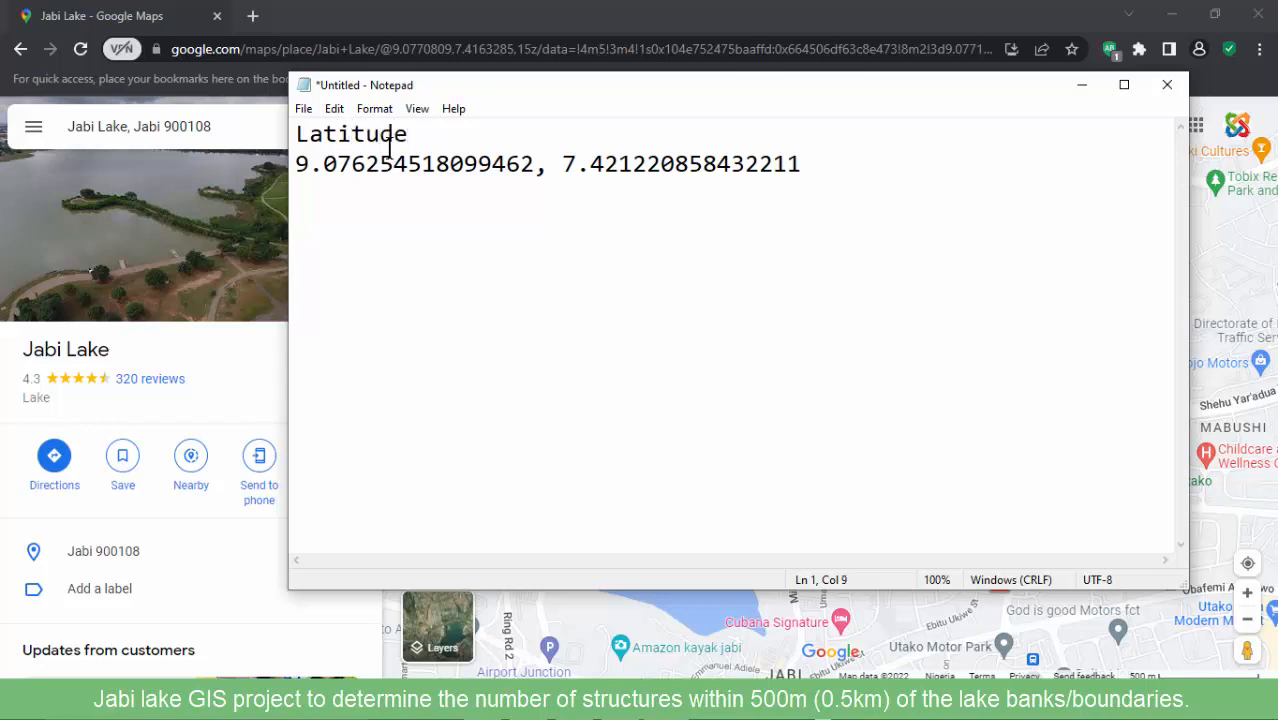
type(", Longitude")
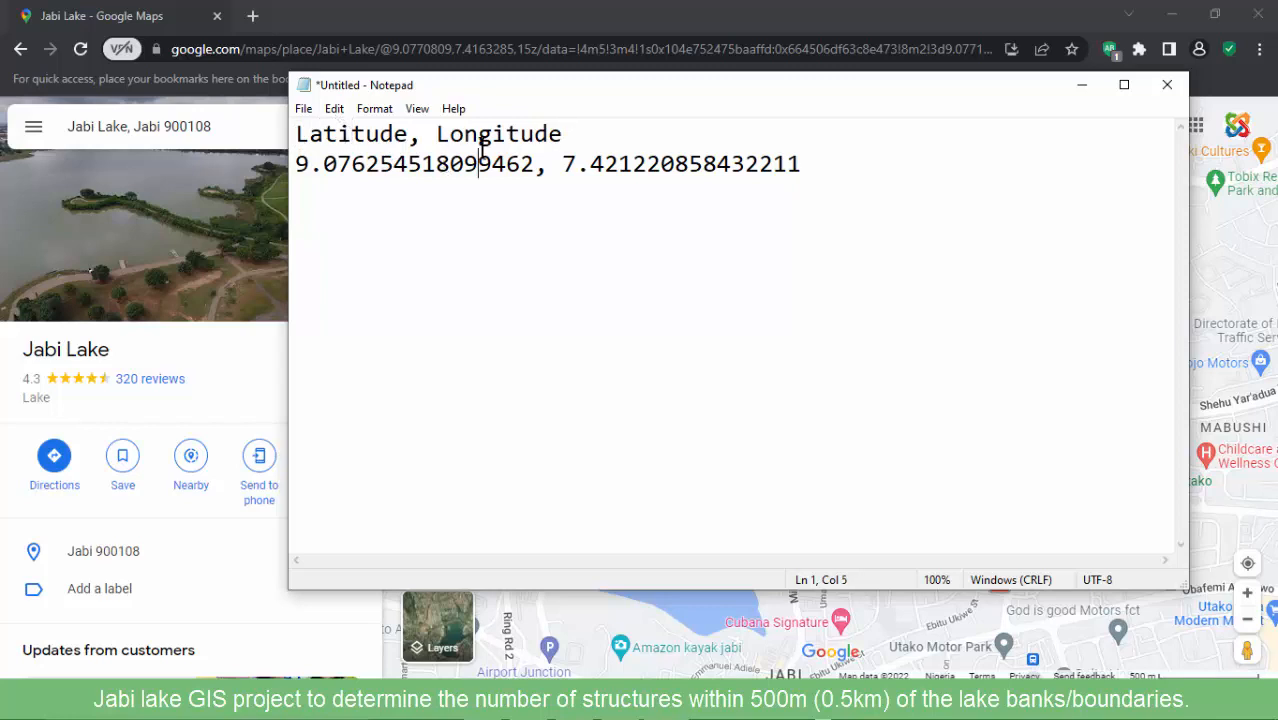
double_click(433, 164)
double_click(727, 164)
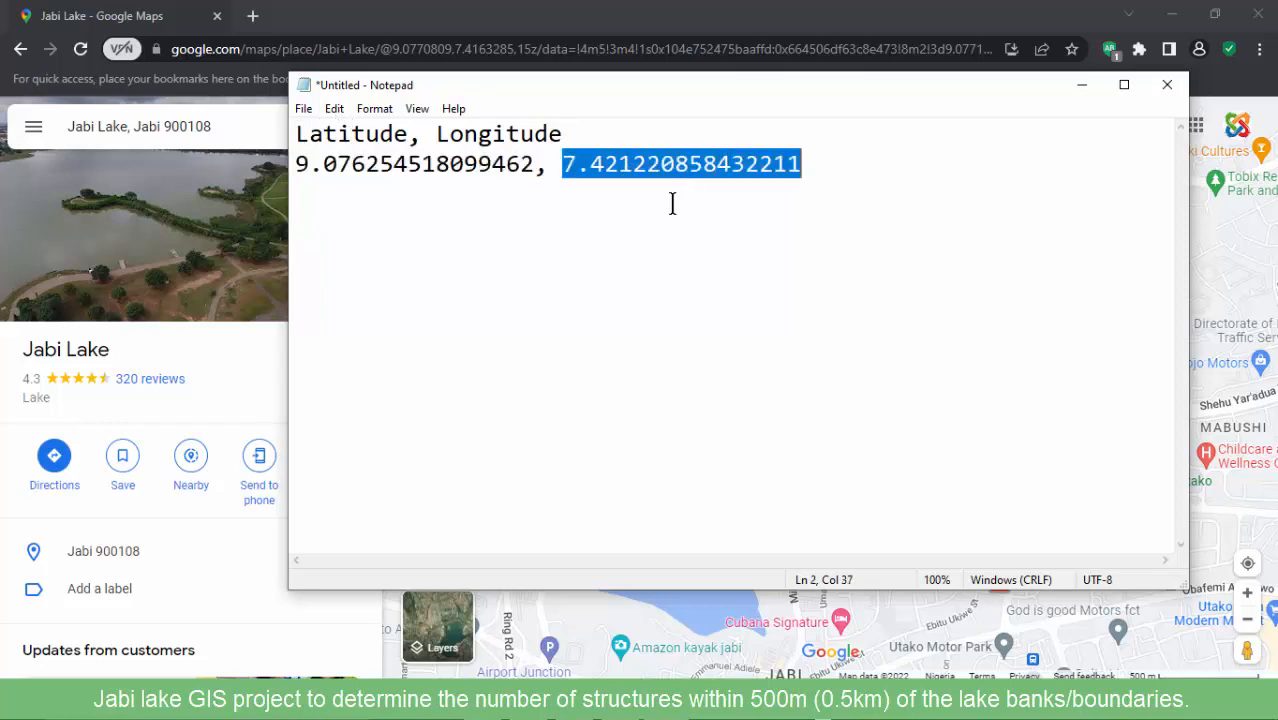
Add a leading "Name," field to the header line and the matching value "Jabi lake," before the coordinates
left_click(297, 137)
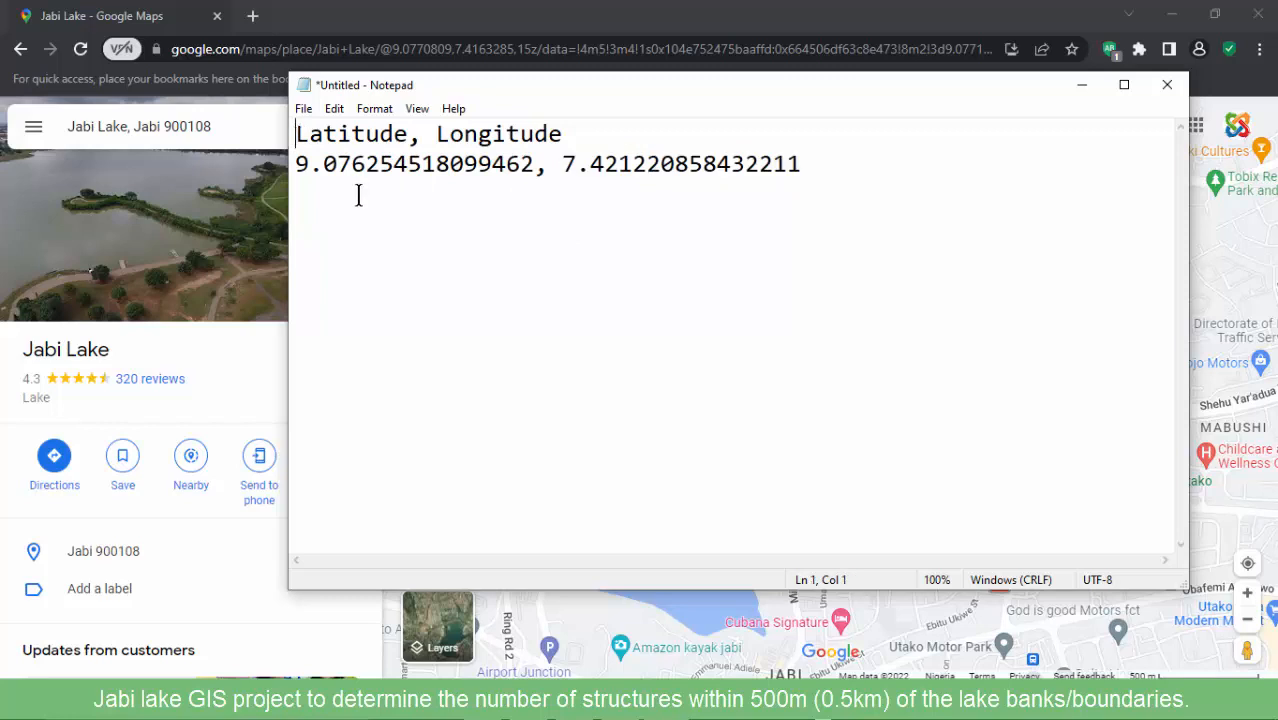
type("Nmae")
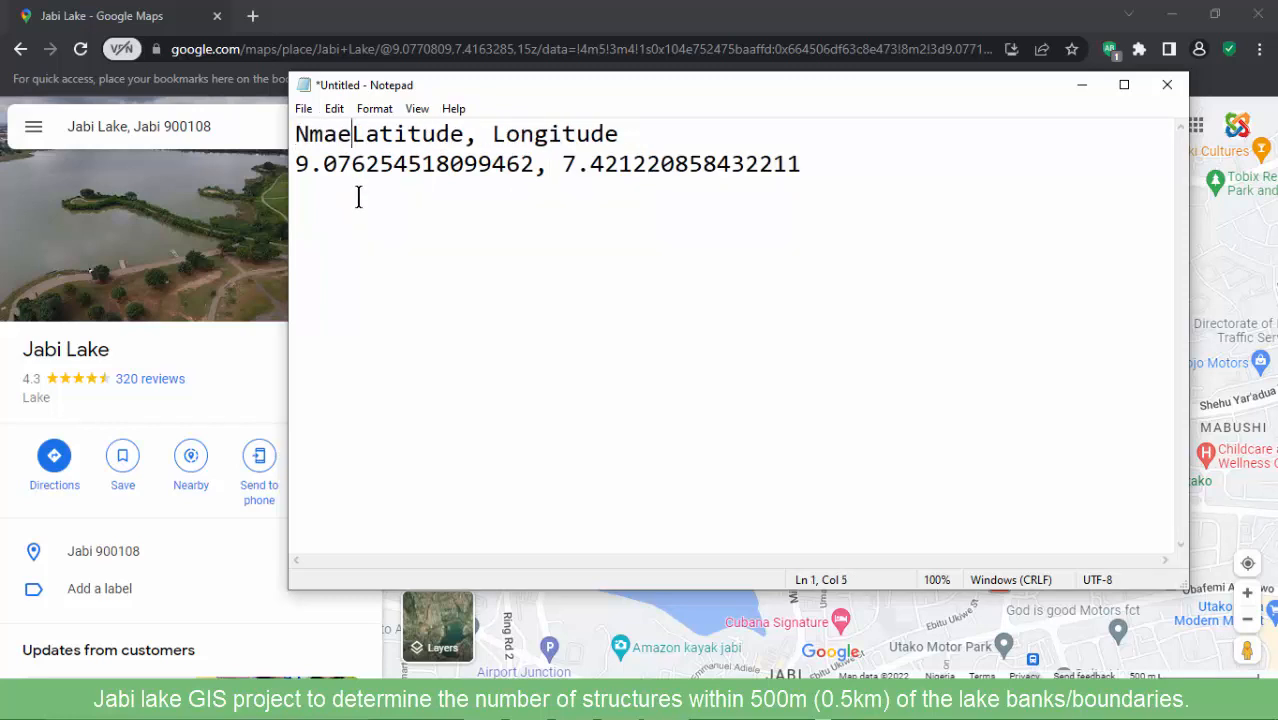
key("BackSpace")
key("BackSpace")
key("BackSpace")
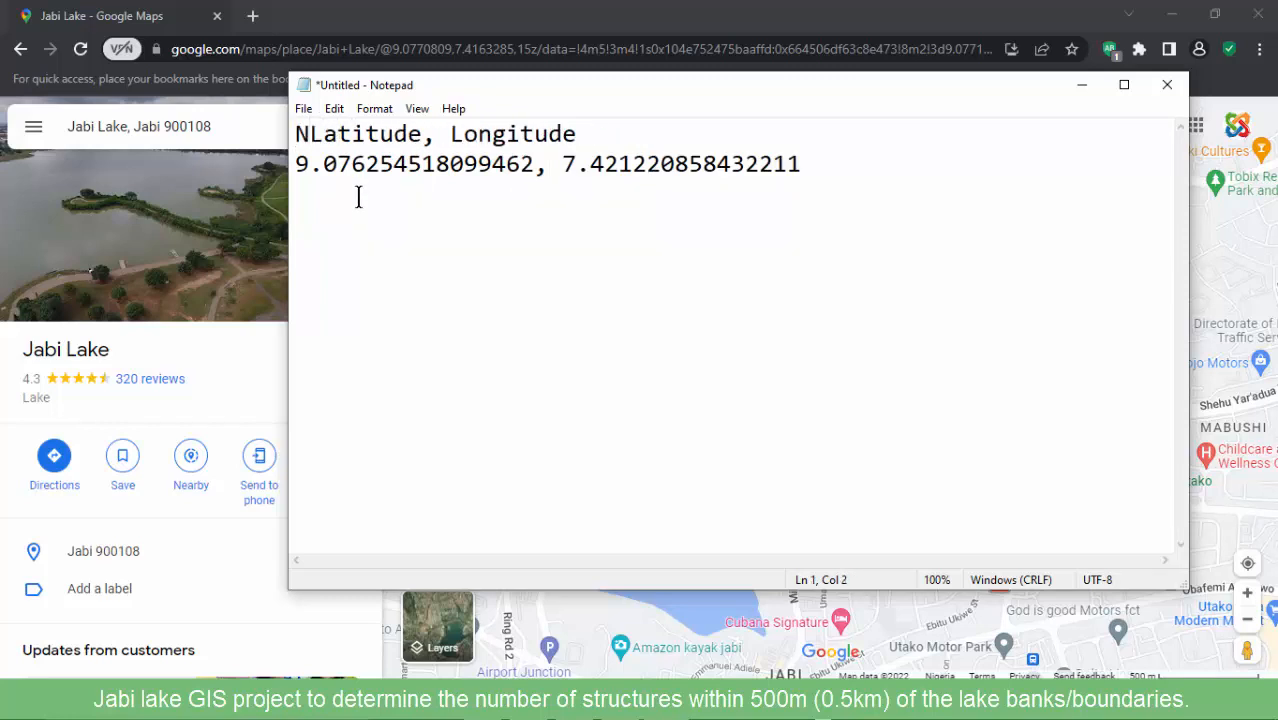
type("ame,")
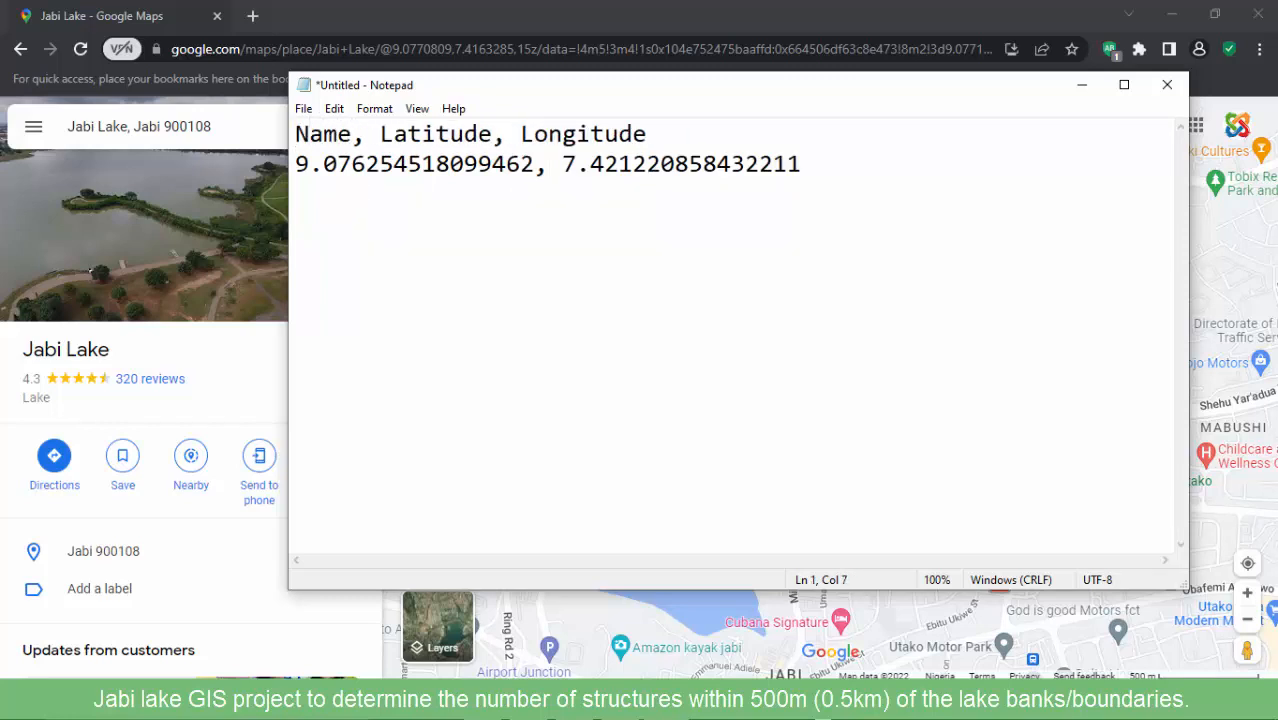
left_click(297, 168)
type("Jabi")
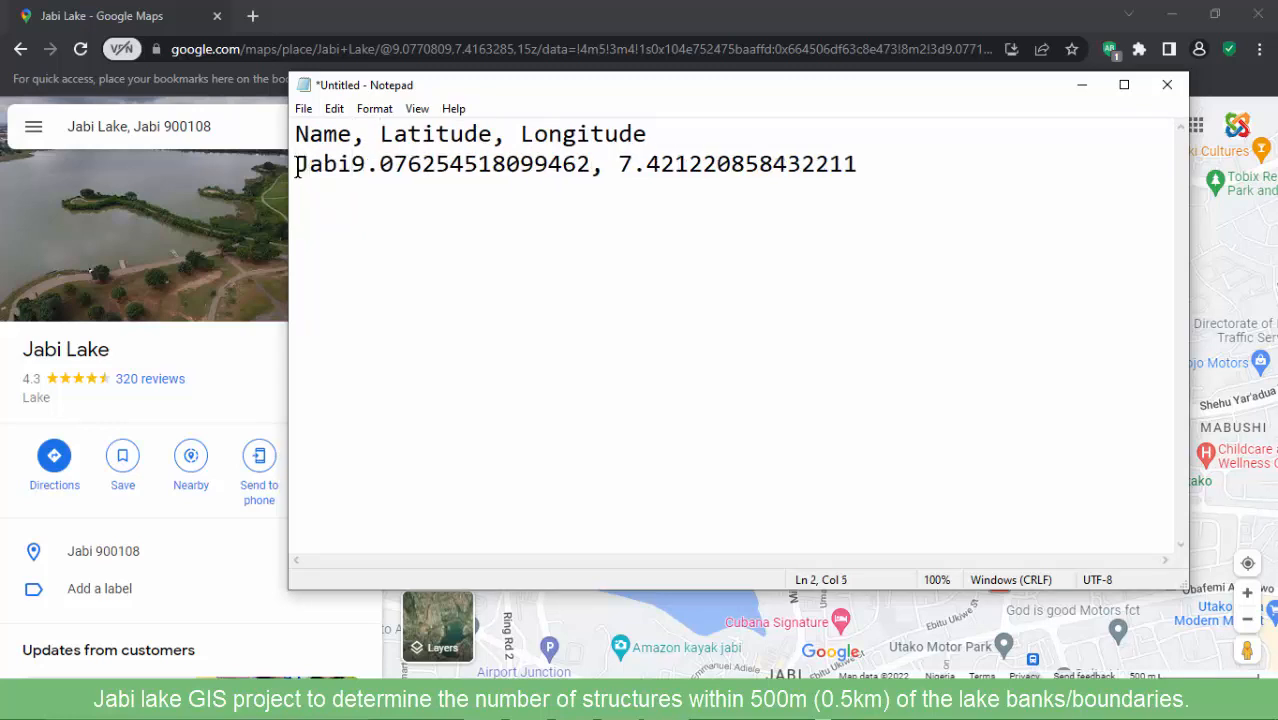
type(" lake,")
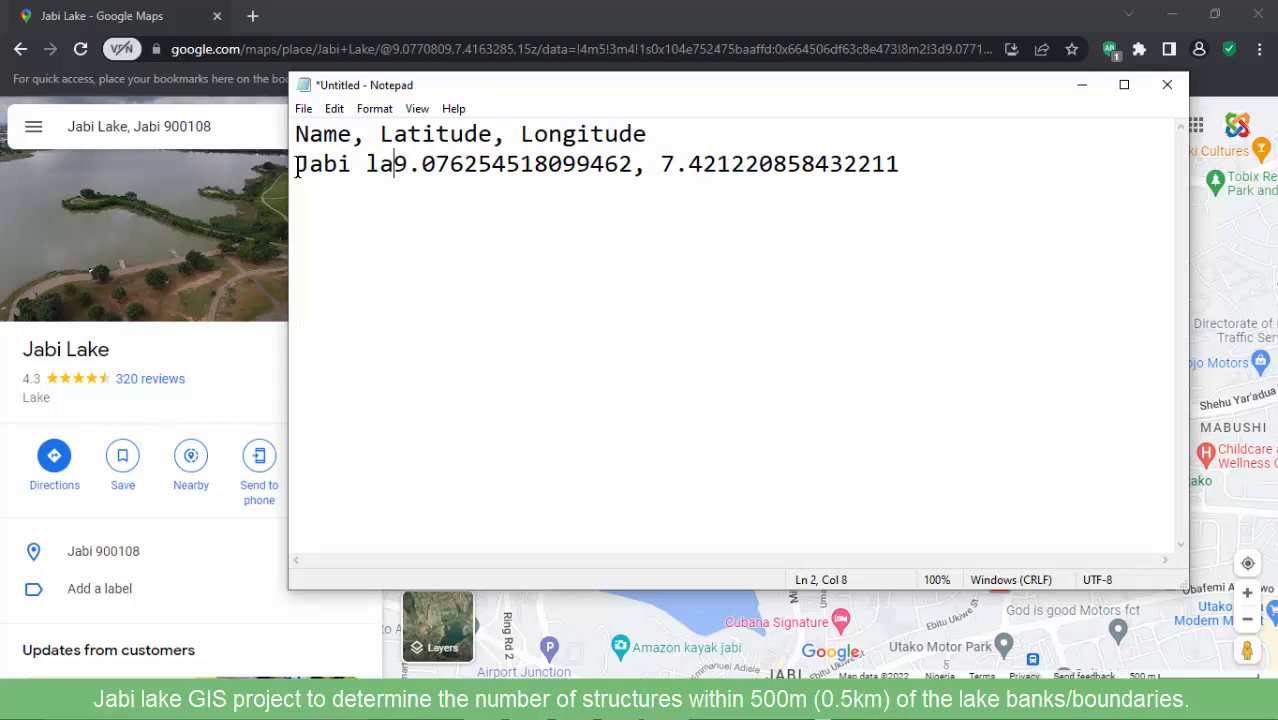
Check that the name, latitude and longitude values in the data row match the header fields
left_click(362, 142)
left_click(558, 134)
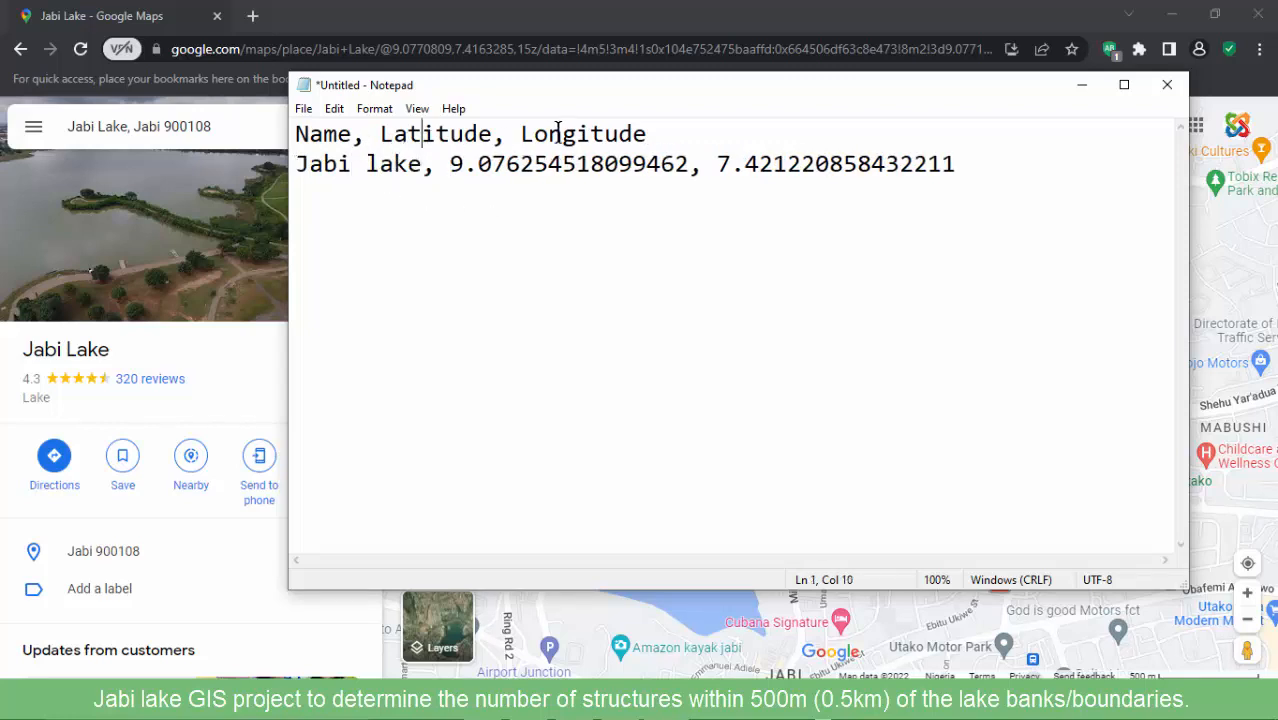
left_click(379, 164)
left_click(510, 171)
left_click(413, 146)
left_click(338, 138)
left_click(585, 134)
left_click_drag(437, 165, 295, 165)
left_click(704, 168)
left_click_drag(704, 168, 436, 168)
left_click_drag(967, 172, 718, 172)
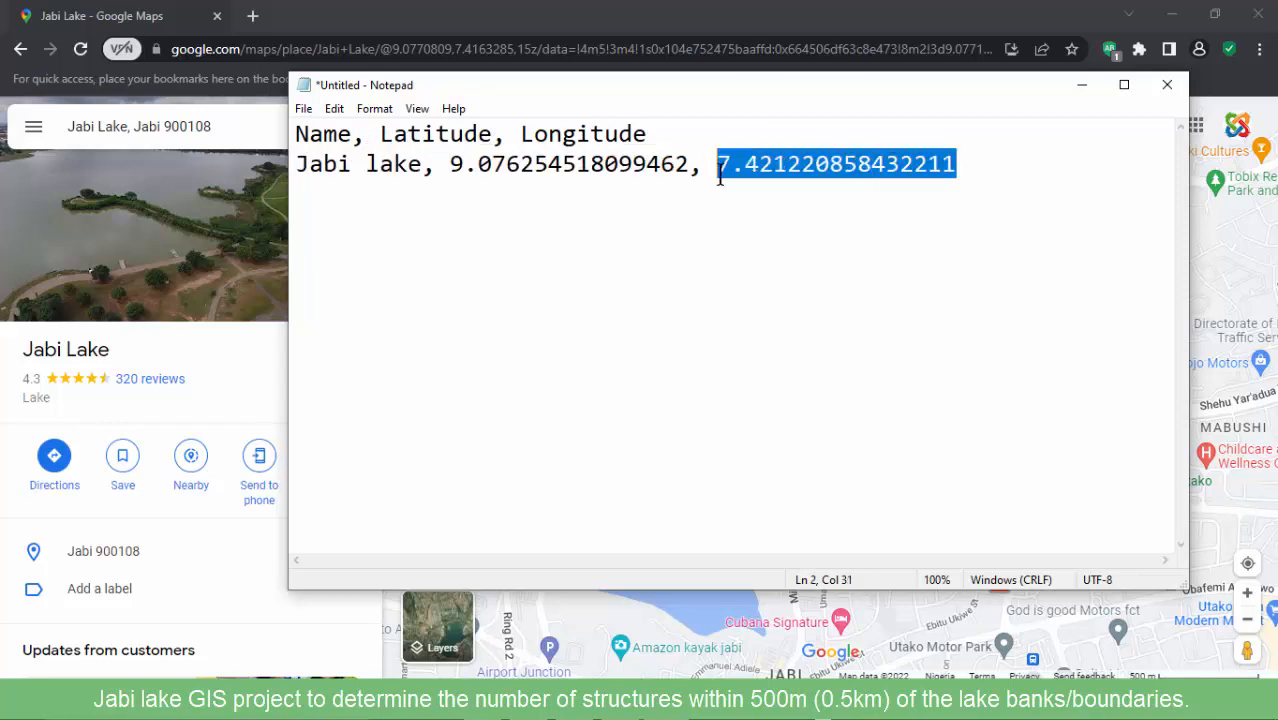
left_click(704, 192)
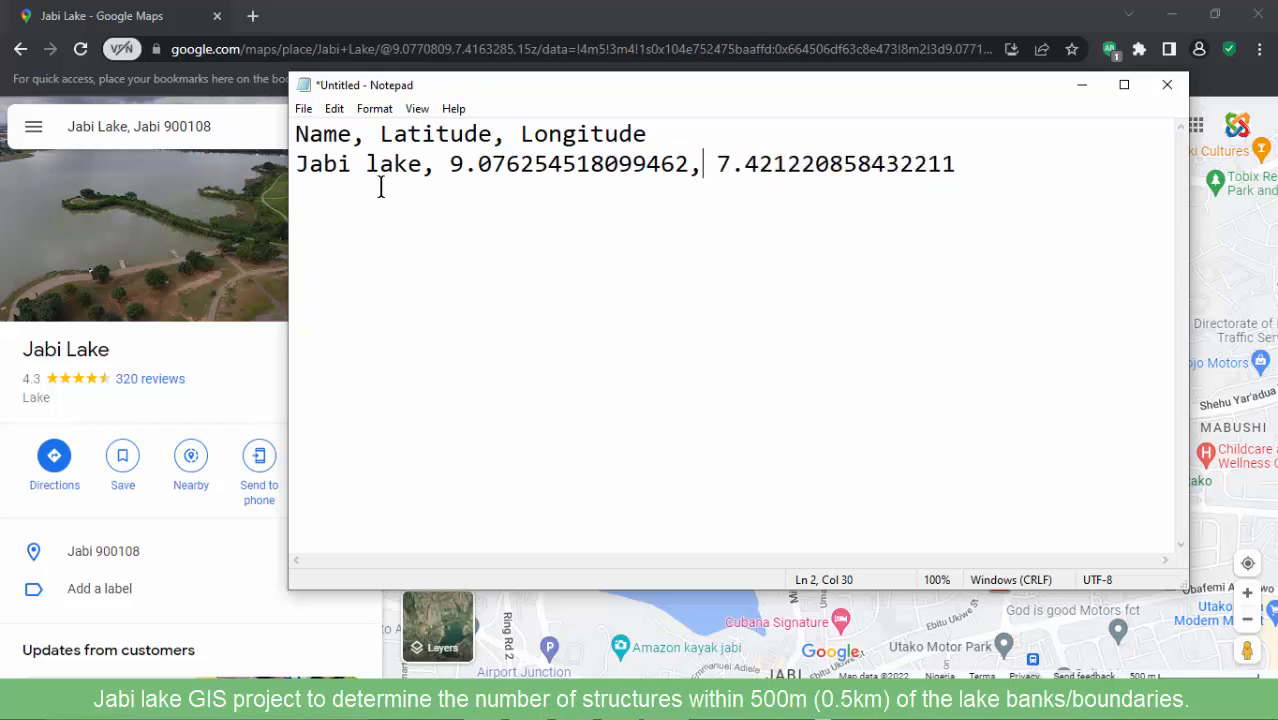
left_click(322, 180)
Prepare to save the text in the JabiLake Project folder on the Desktop as Jabilake.csv, with All Files as the file type
left_click(305, 112)
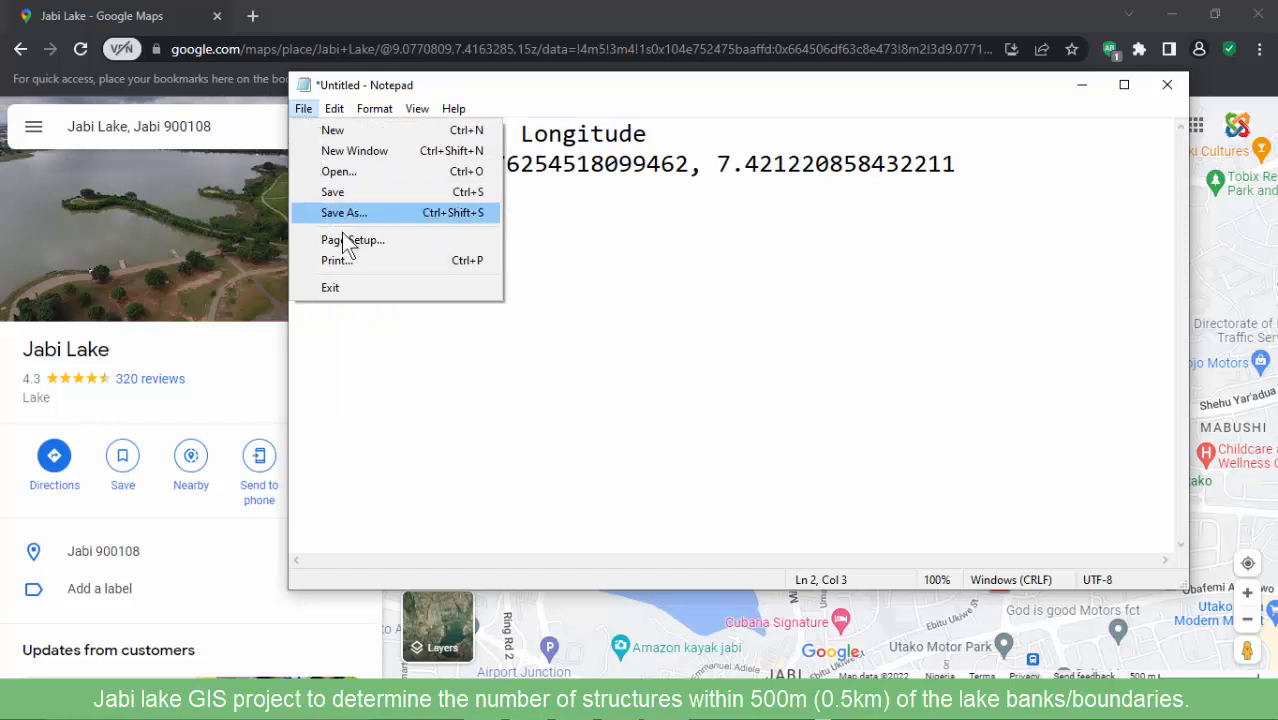
left_click(447, 218)
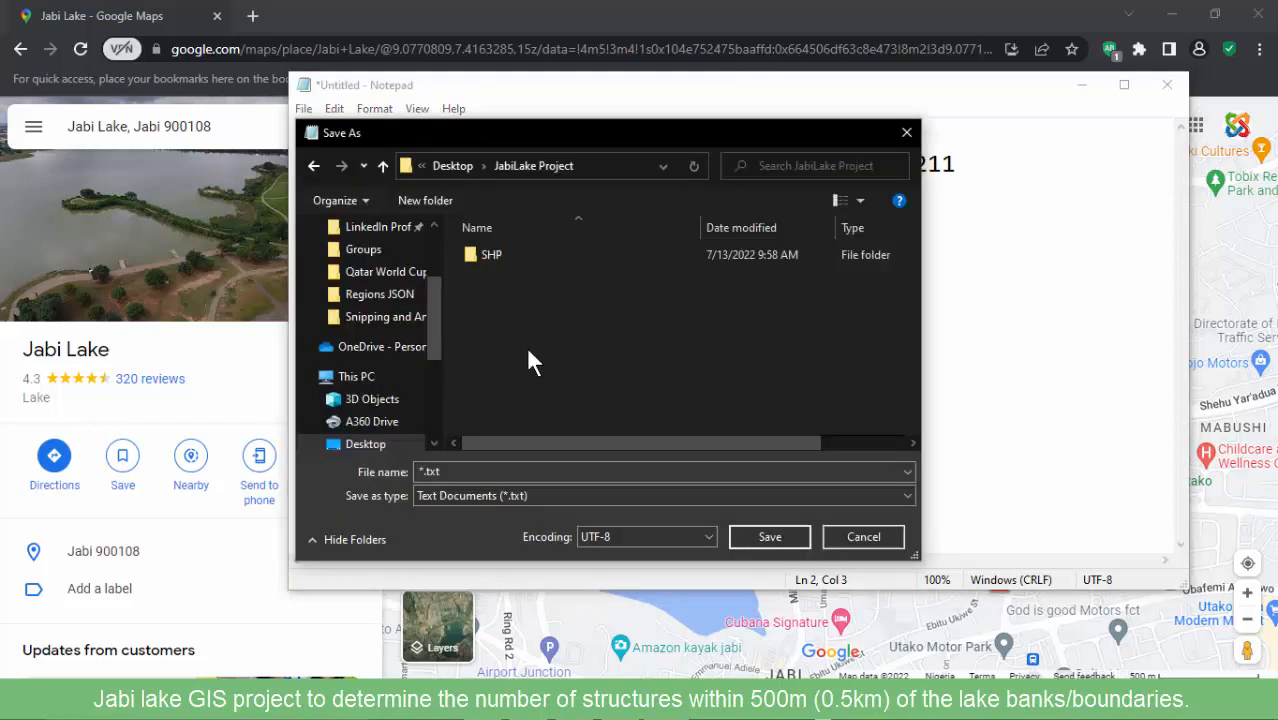
left_click(461, 485)
key("Return")
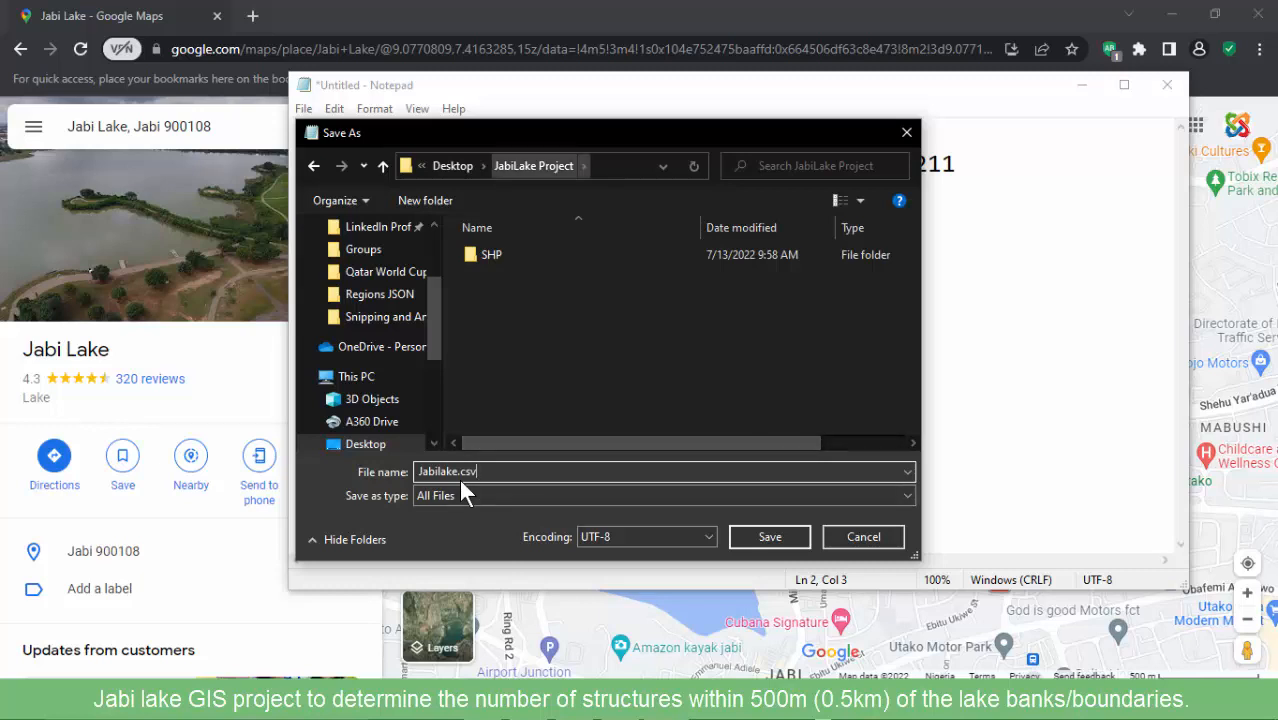
key("alt+d")
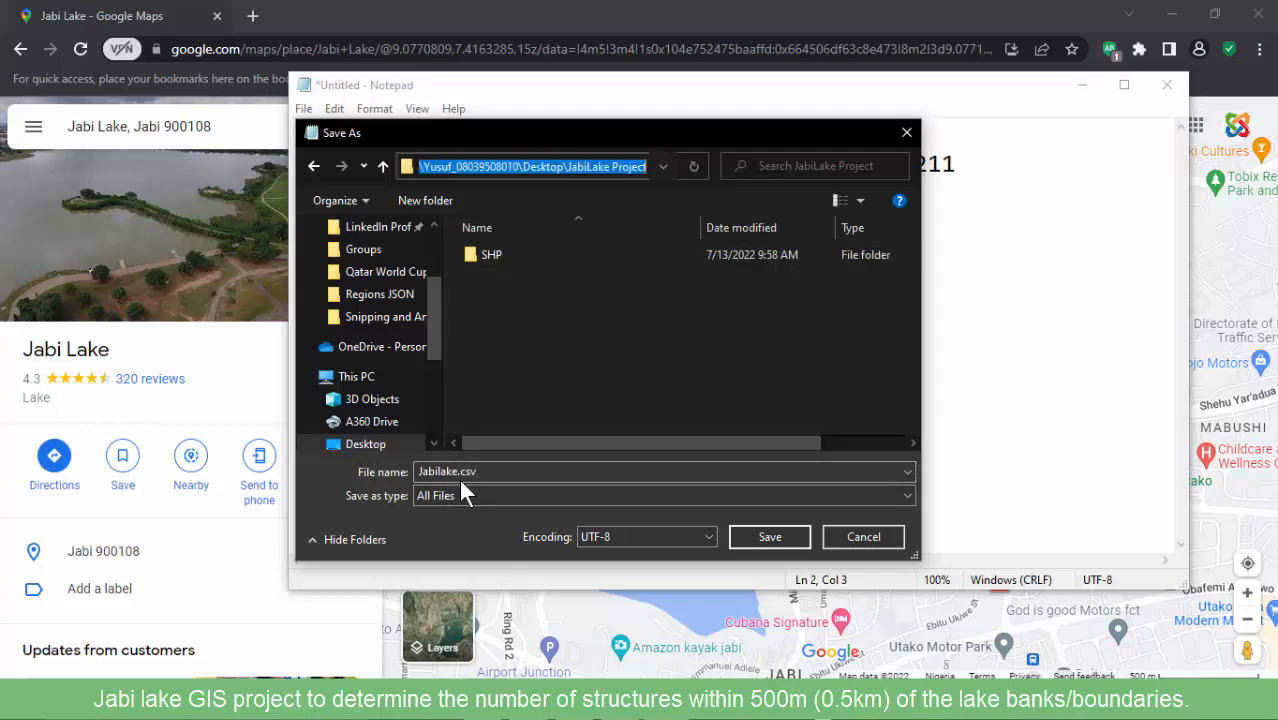
key("BackSpace")
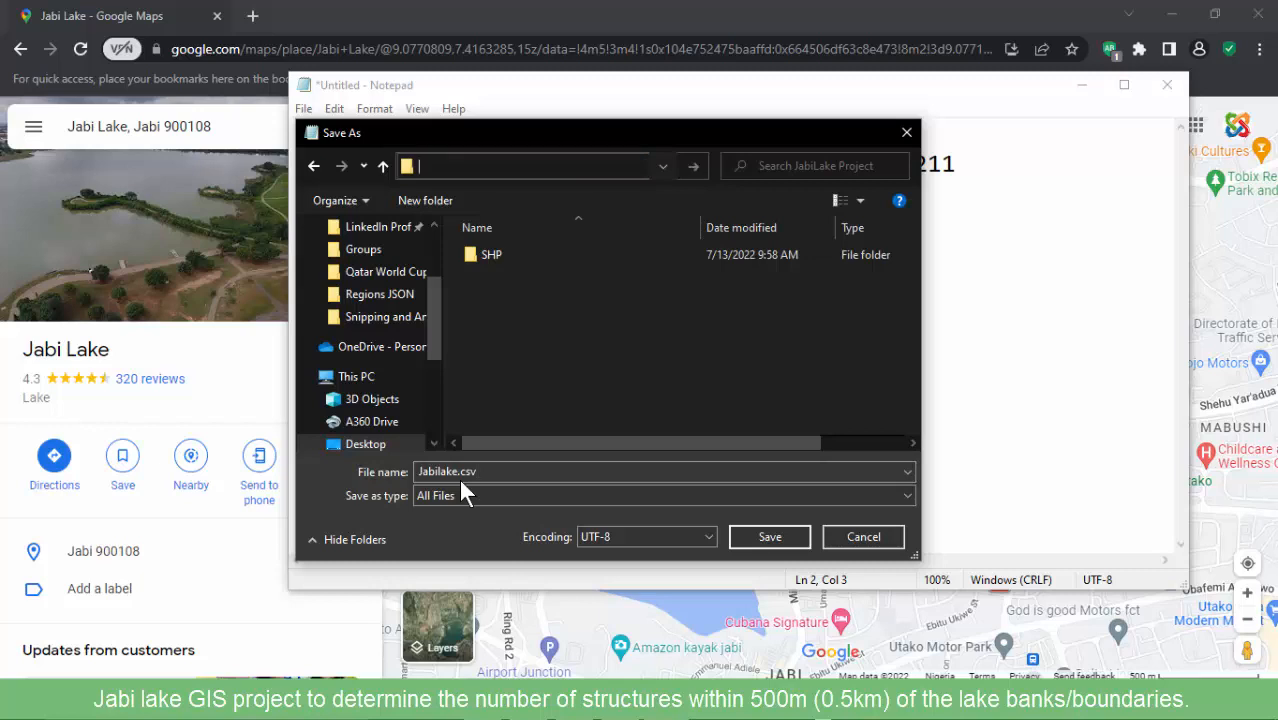
key("Escape")
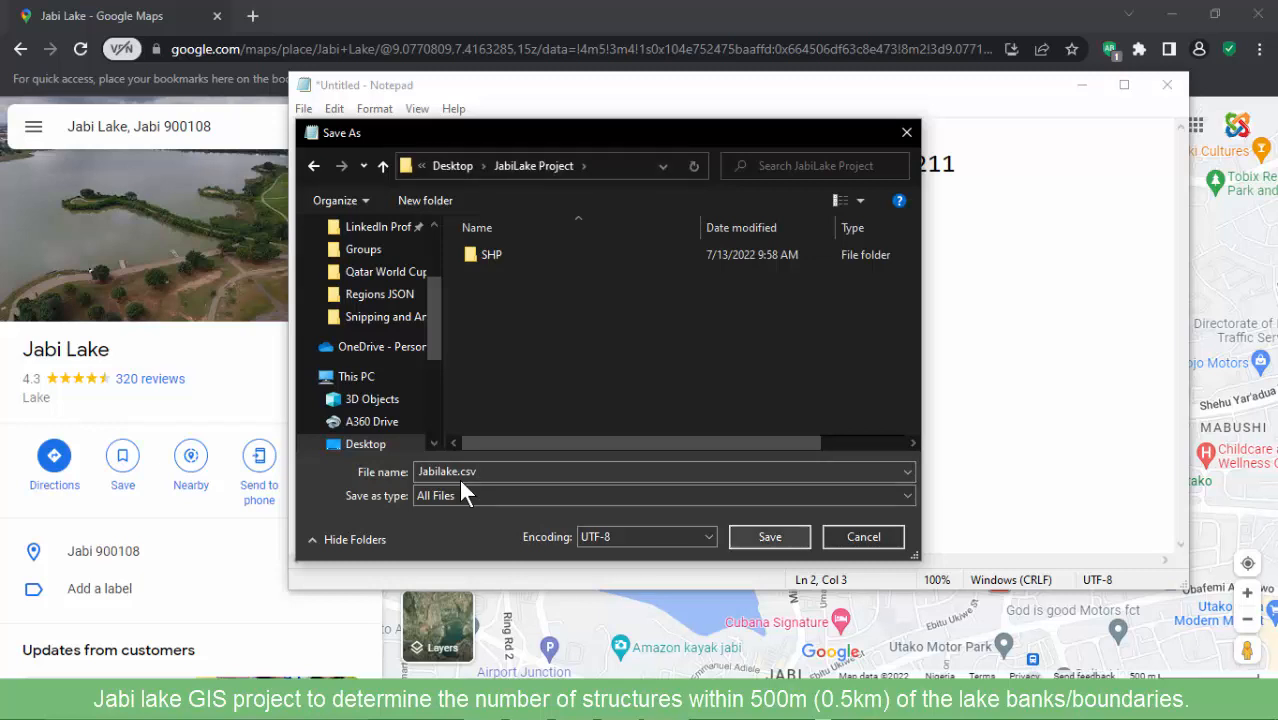
Save the Jabilake.csv file and close Notepad
key("Return")
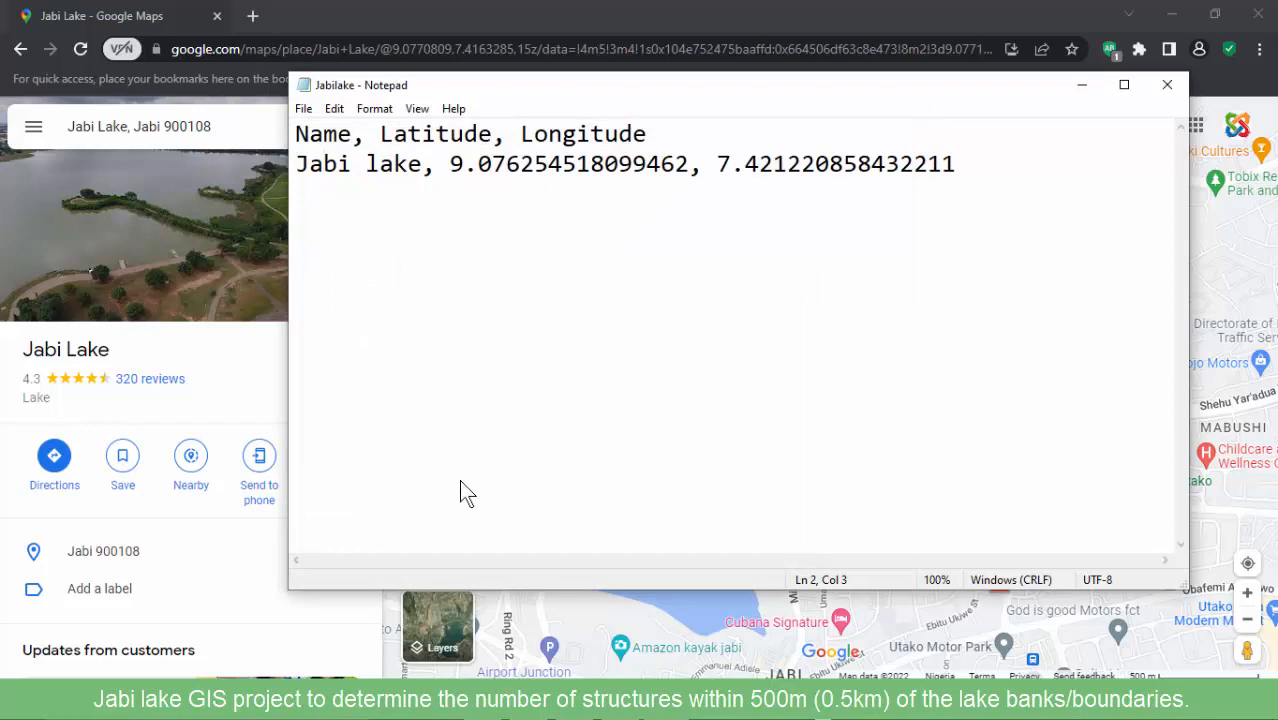
left_click(1167, 85)
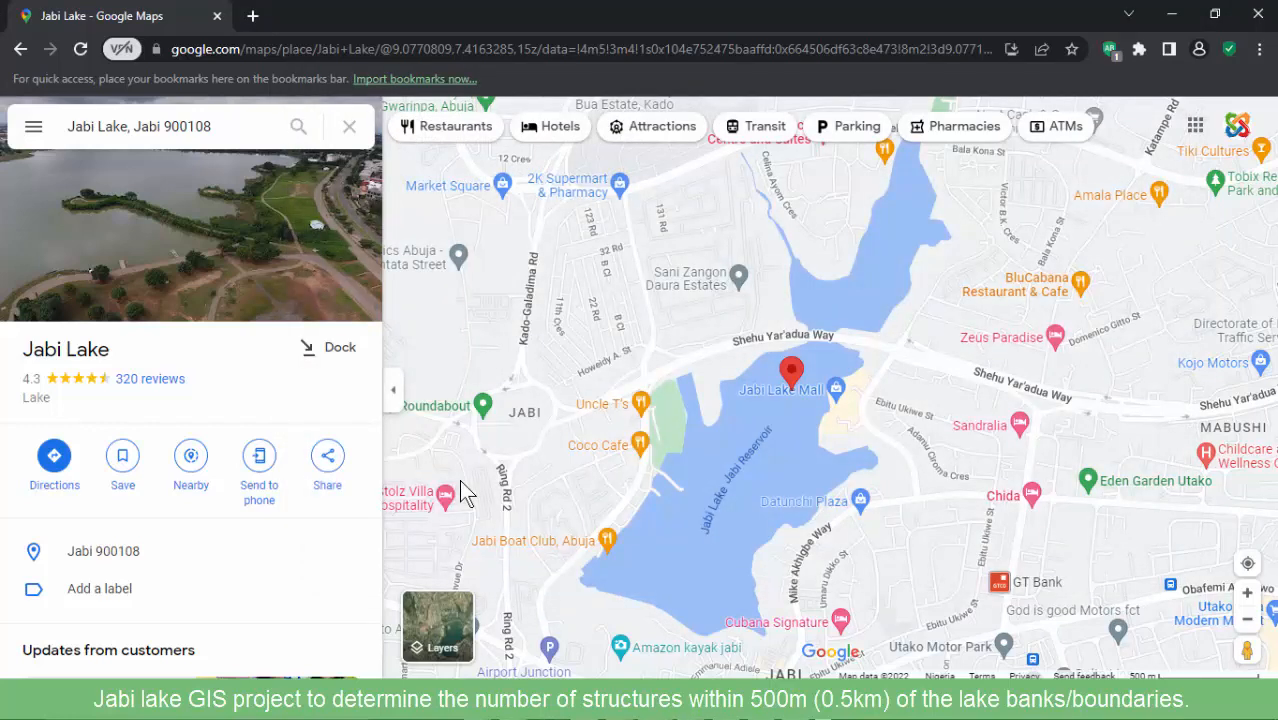
Switch to QGIS and load Jabilake.csv from the JabiLake Project folder as the source for a delimited text layer
key("alt+Tab")
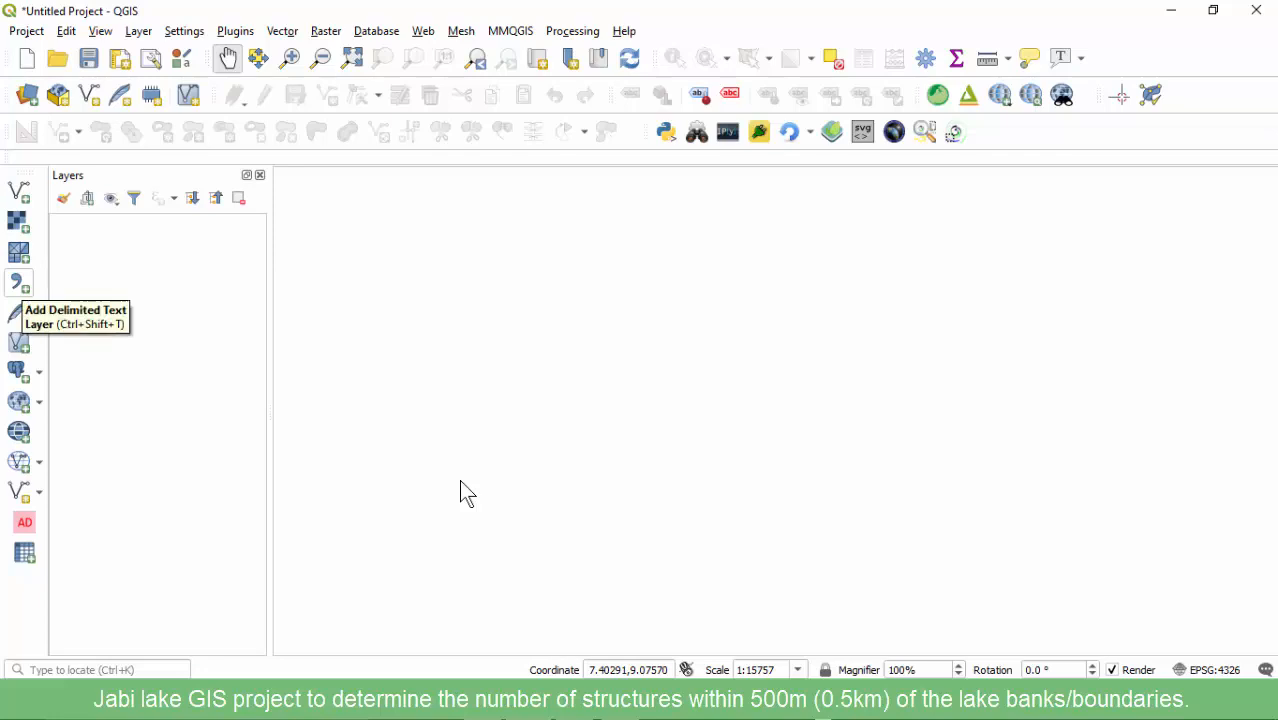
key("ctrl+shift+t")
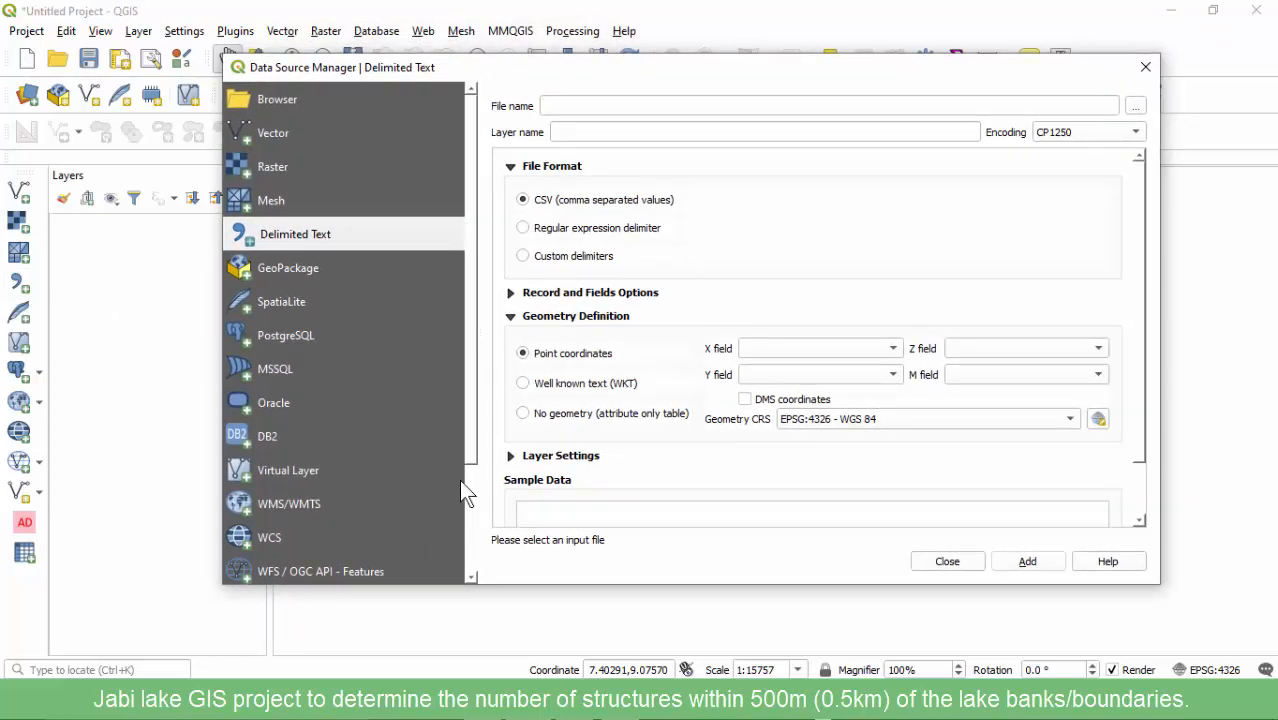
left_click(1135, 106)
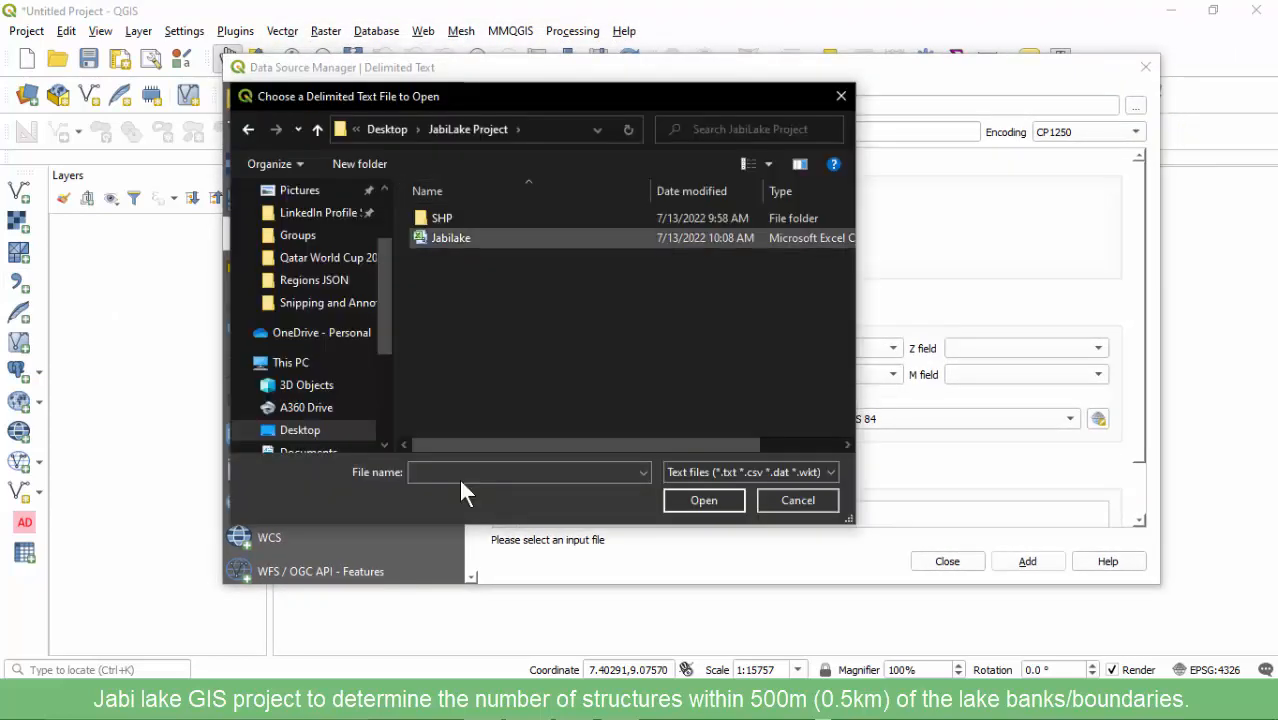
left_click(451, 238)
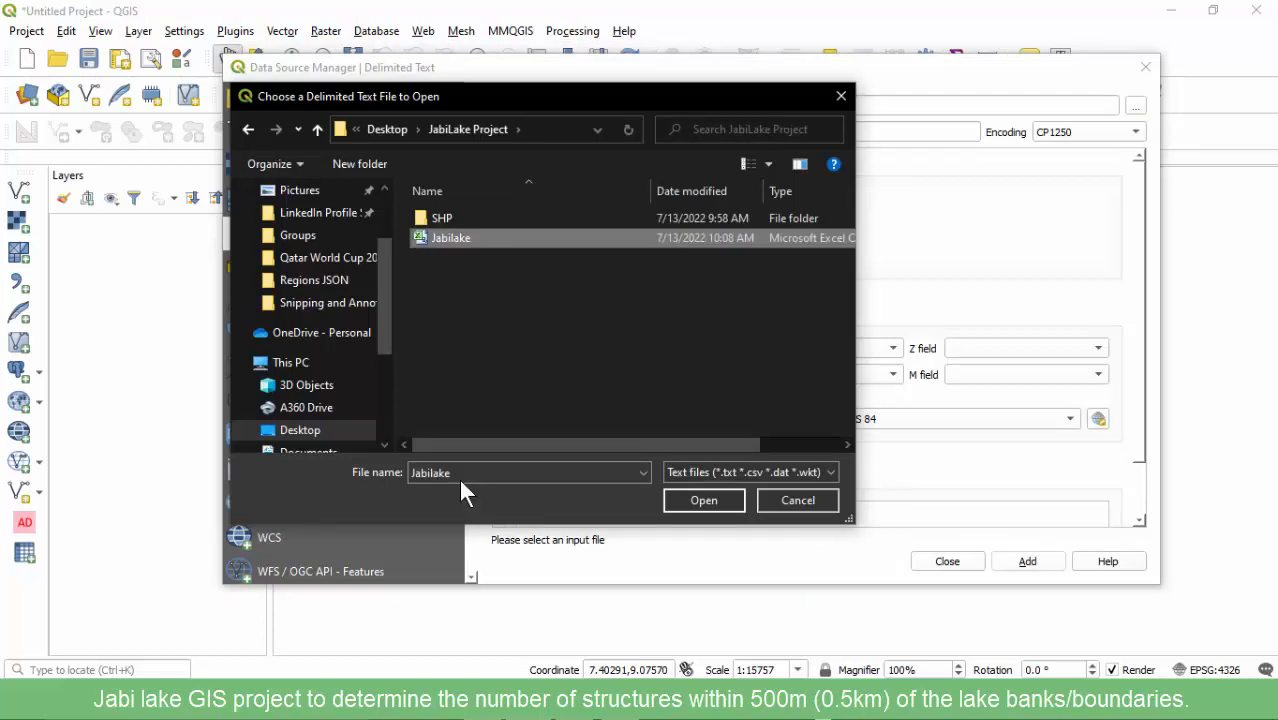
left_click(768, 164)
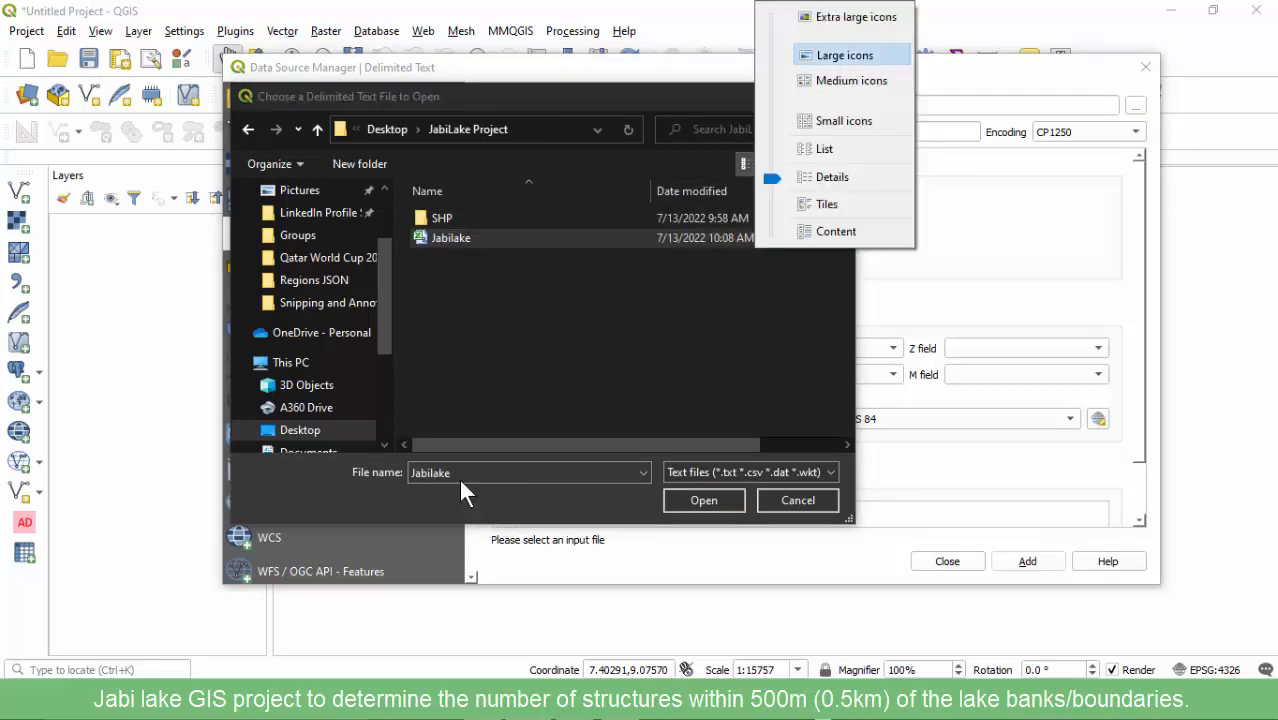
left_click(845, 55)
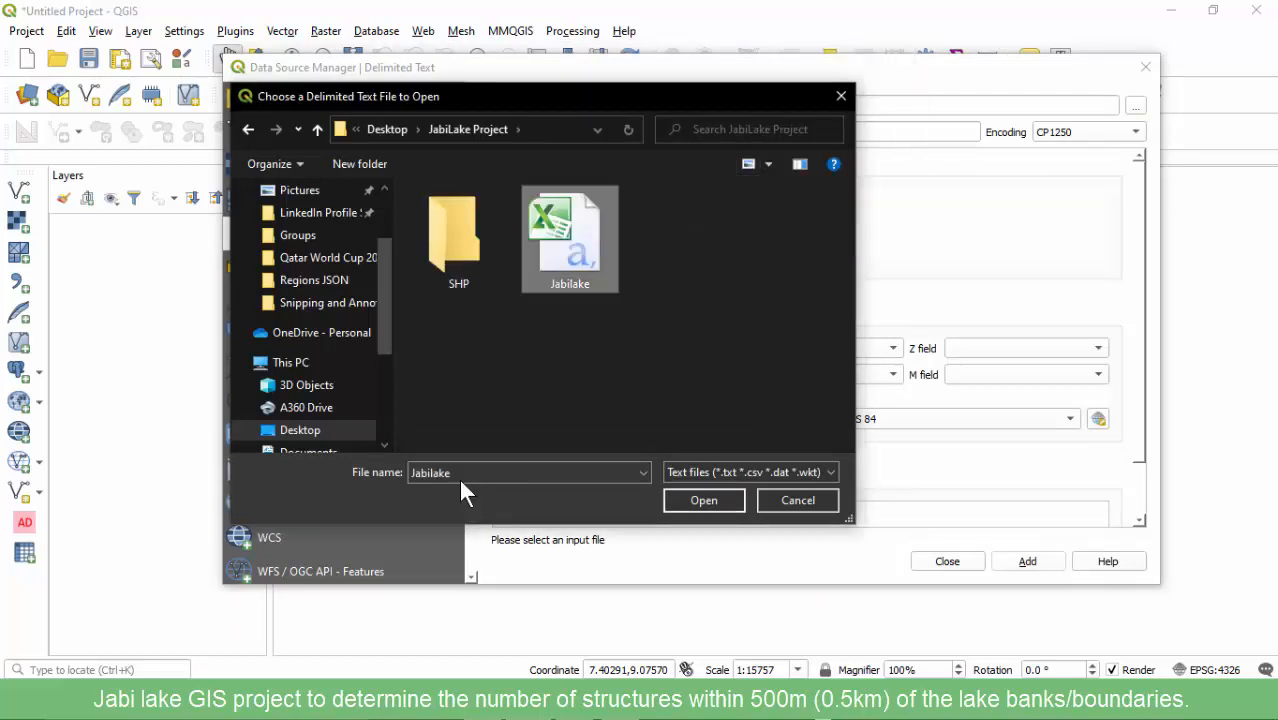
key("Return")
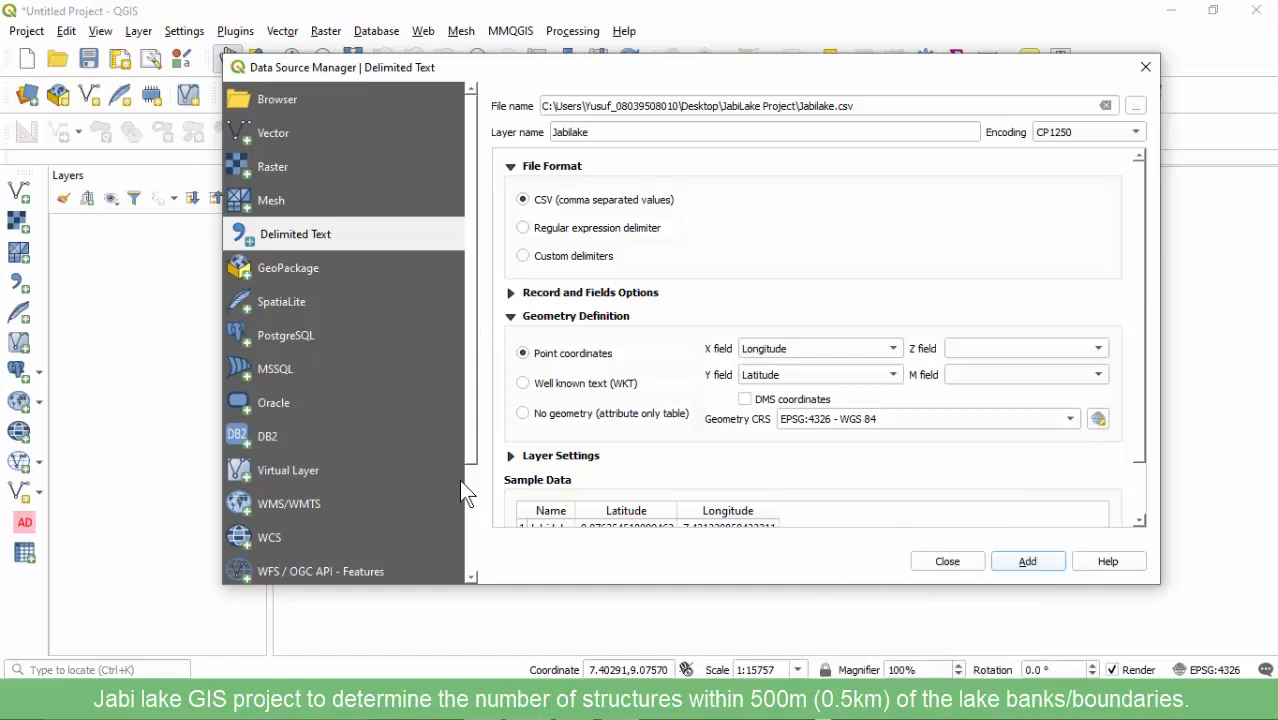
Set the geometry CRS to Project CRS: EPSG:4326 - WGS 84 and add the Jabilake point layer to the project
left_click(1070, 419)
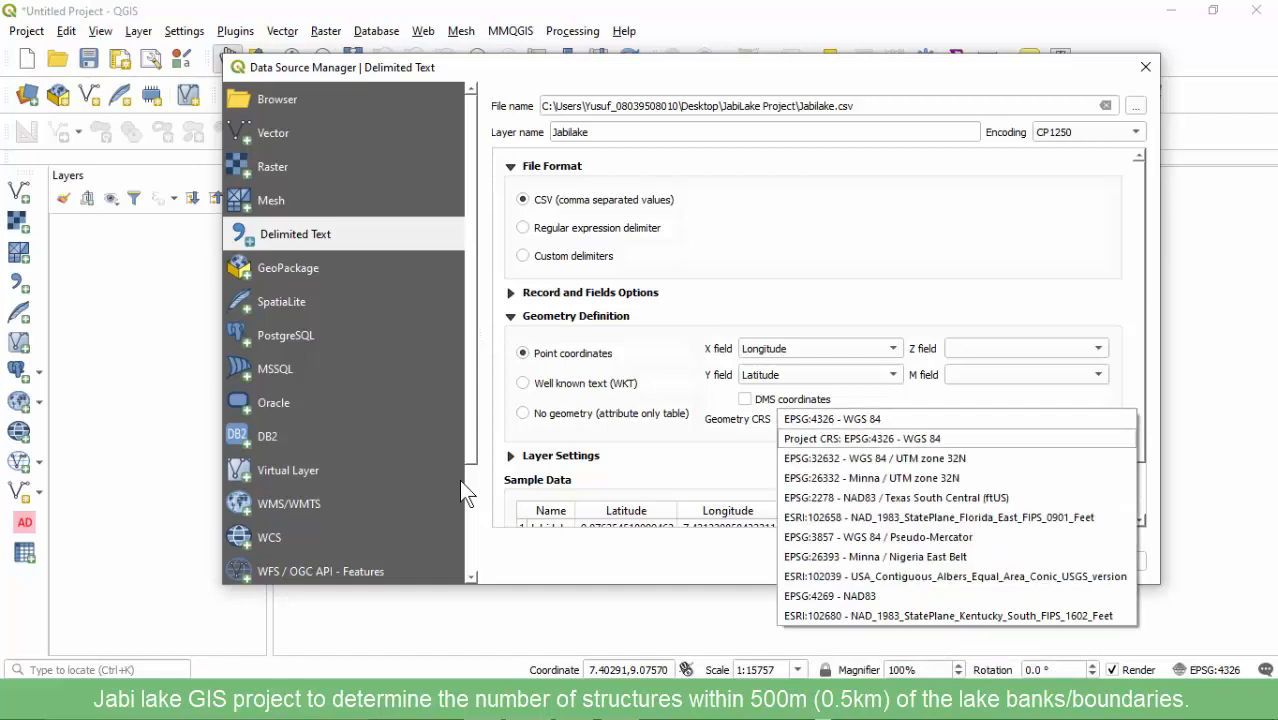
left_click(858, 438)
scroll(820, 340, "down", 2)
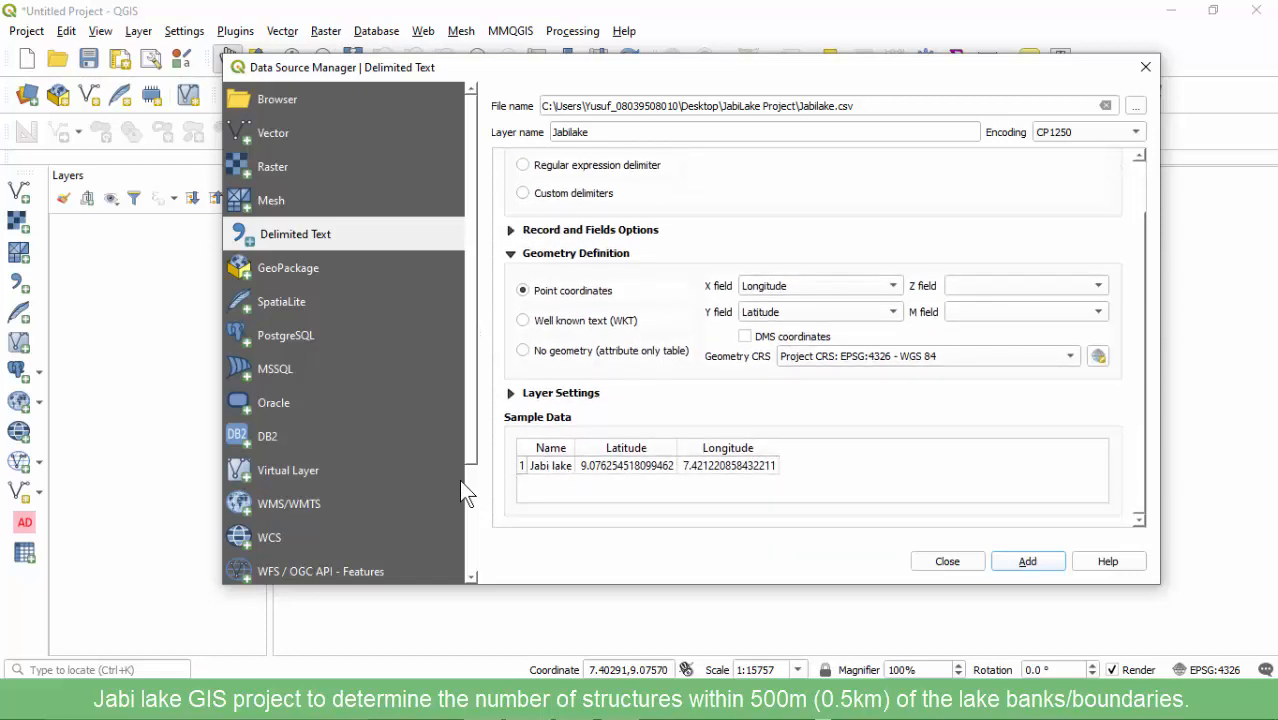
key("Return")
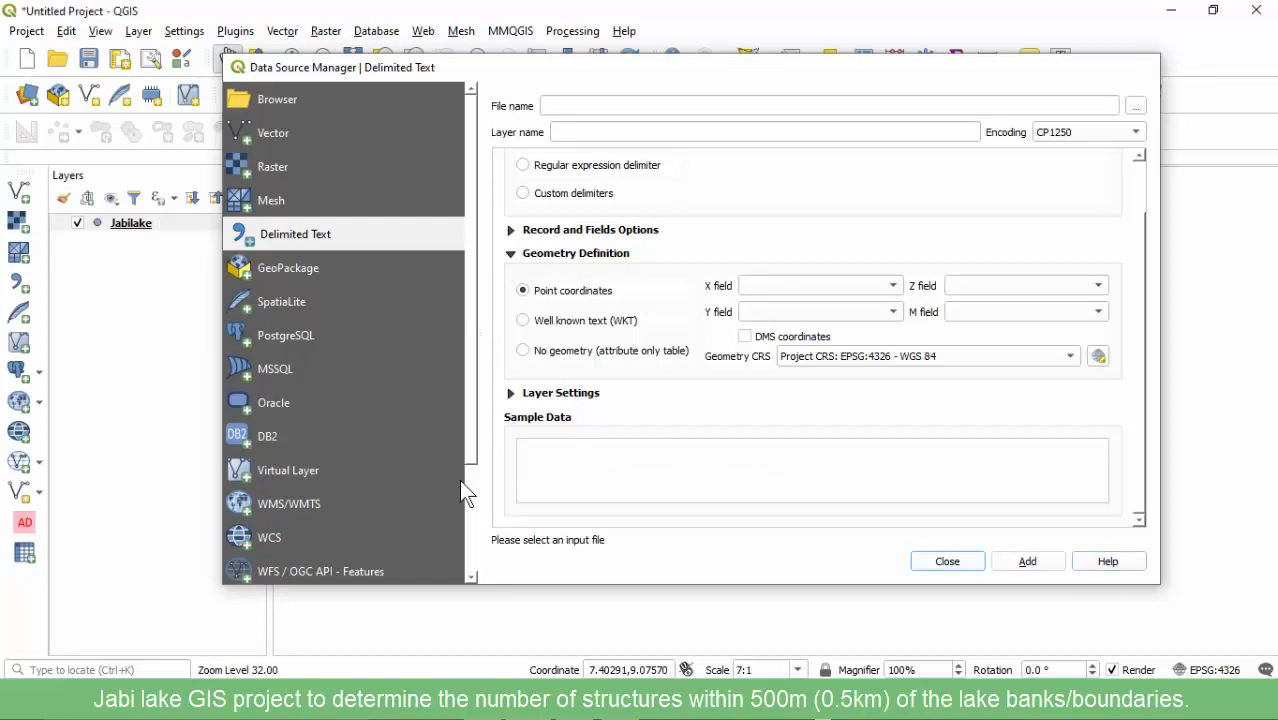
key("Escape")
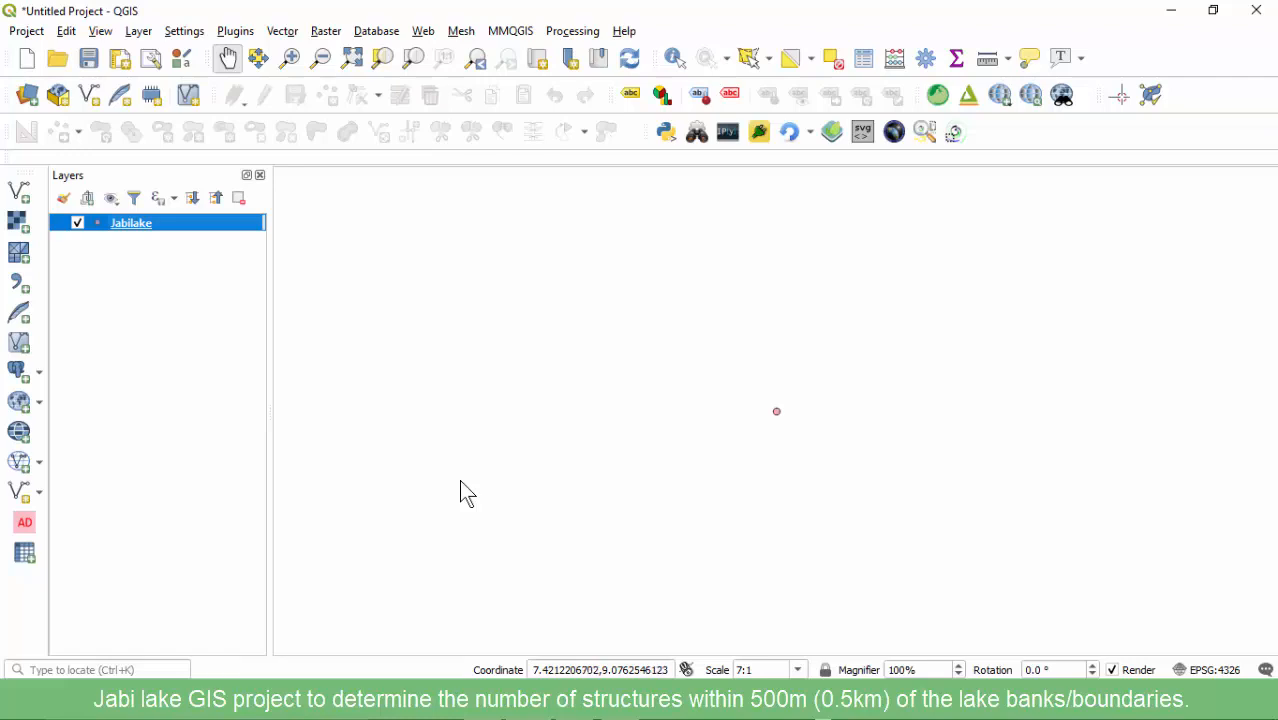
Search the plugin manager for "Quickmap" and view the details of the QuickMapServices plugin
key("alt+p")
key("Right")
key("Left")
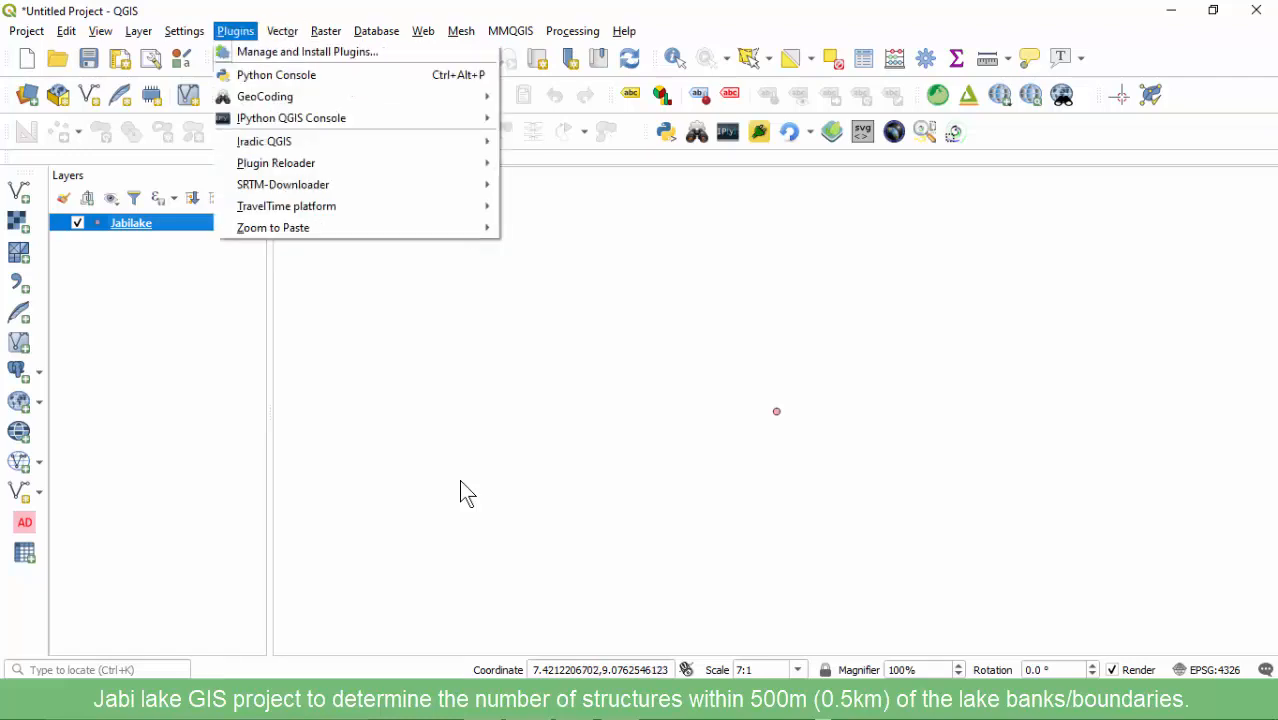
key("Escape")
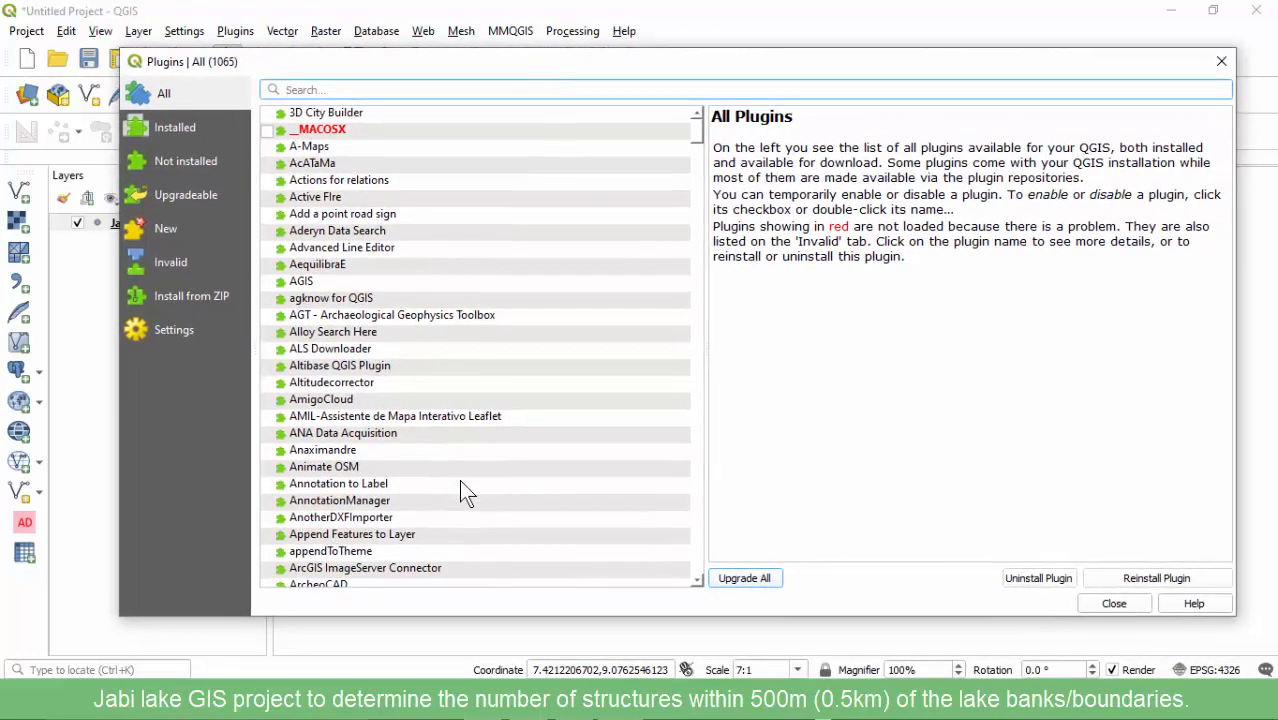
type("Q")
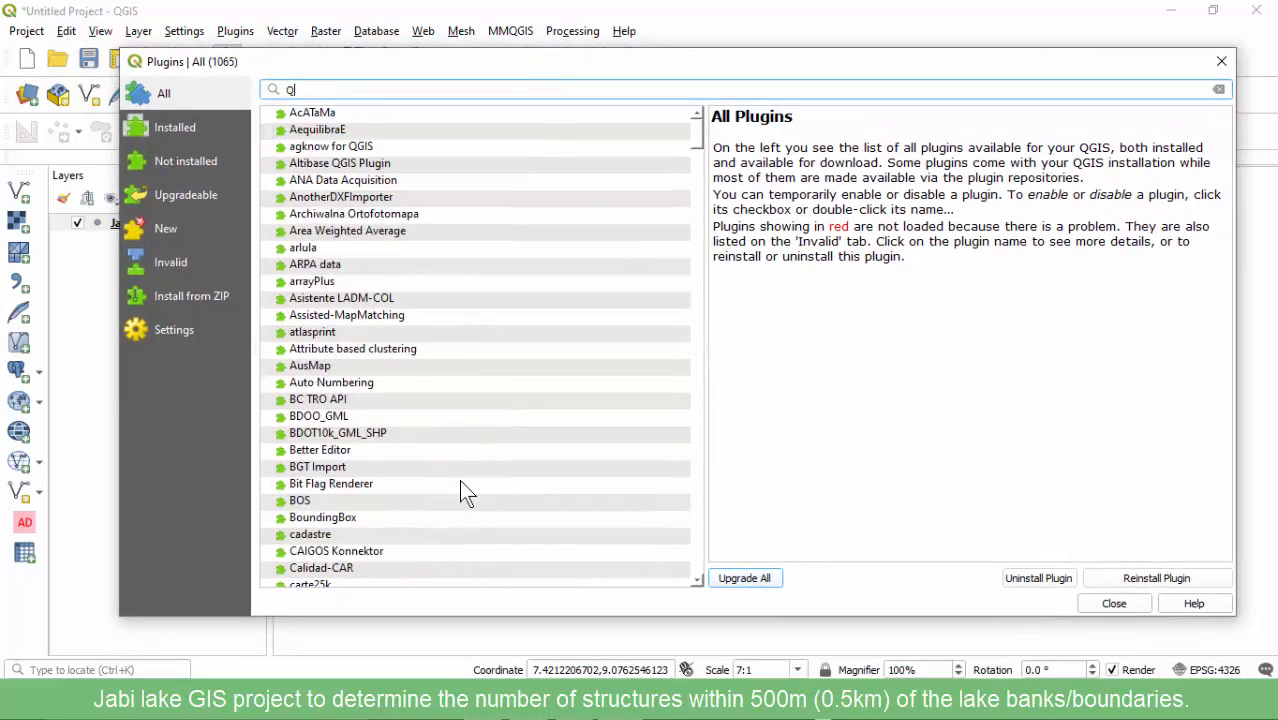
type("uick")
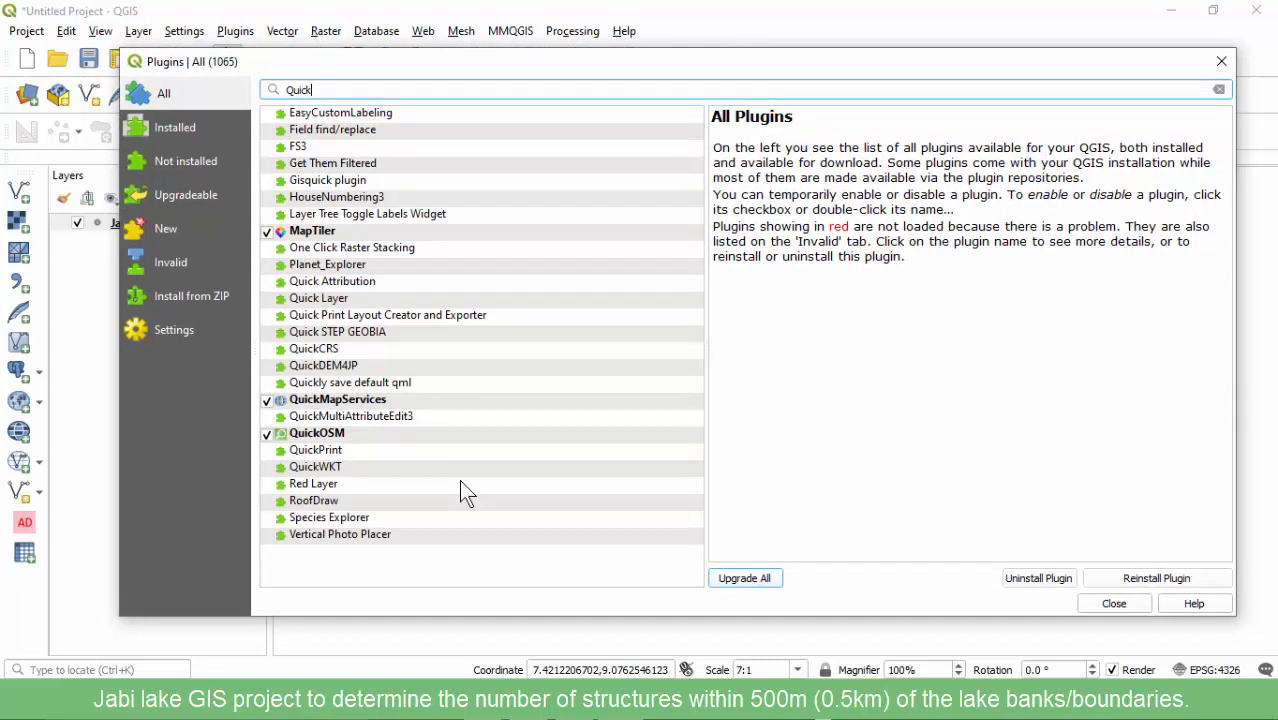
type("map")
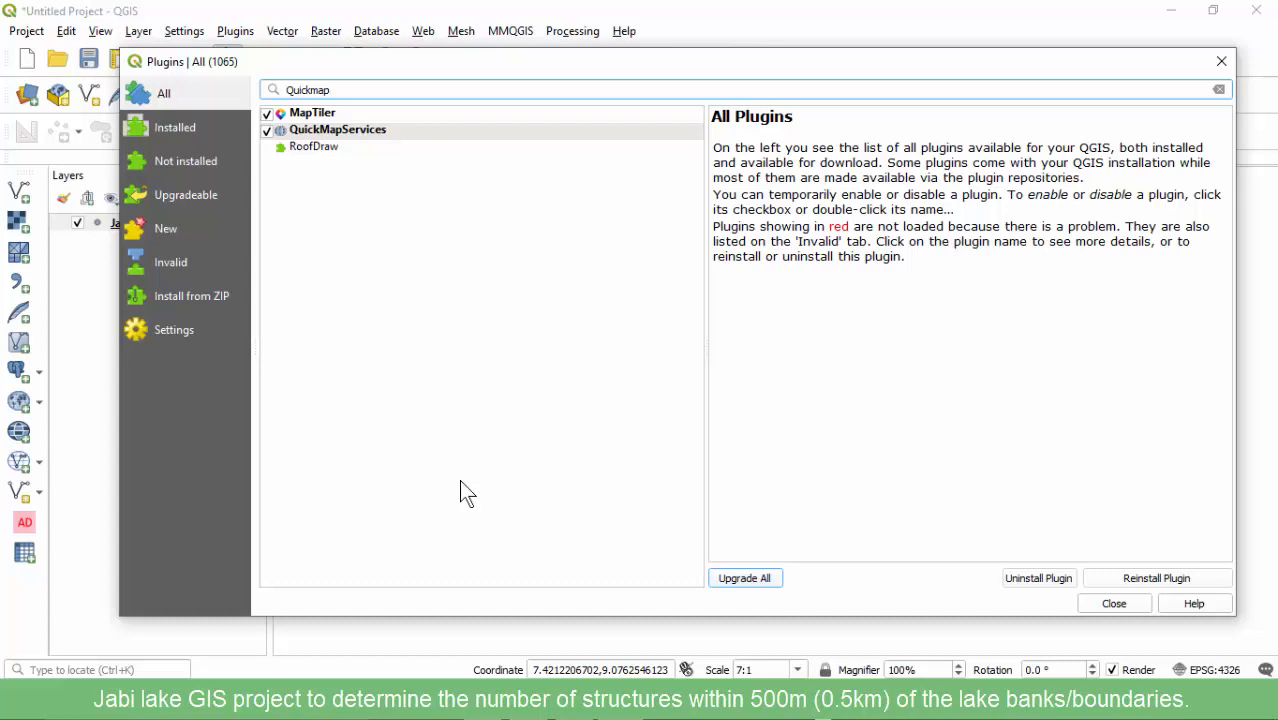
left_click(338, 130)
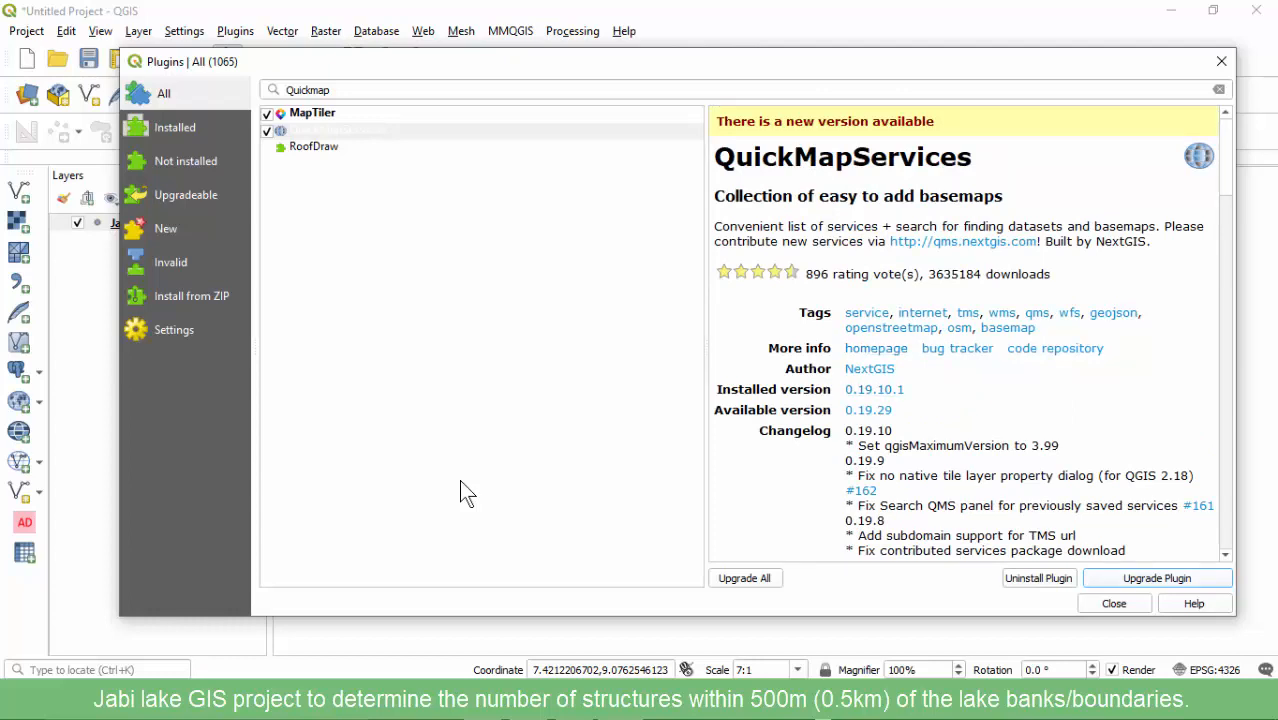
left_click_drag(809, 65, 772, 68)
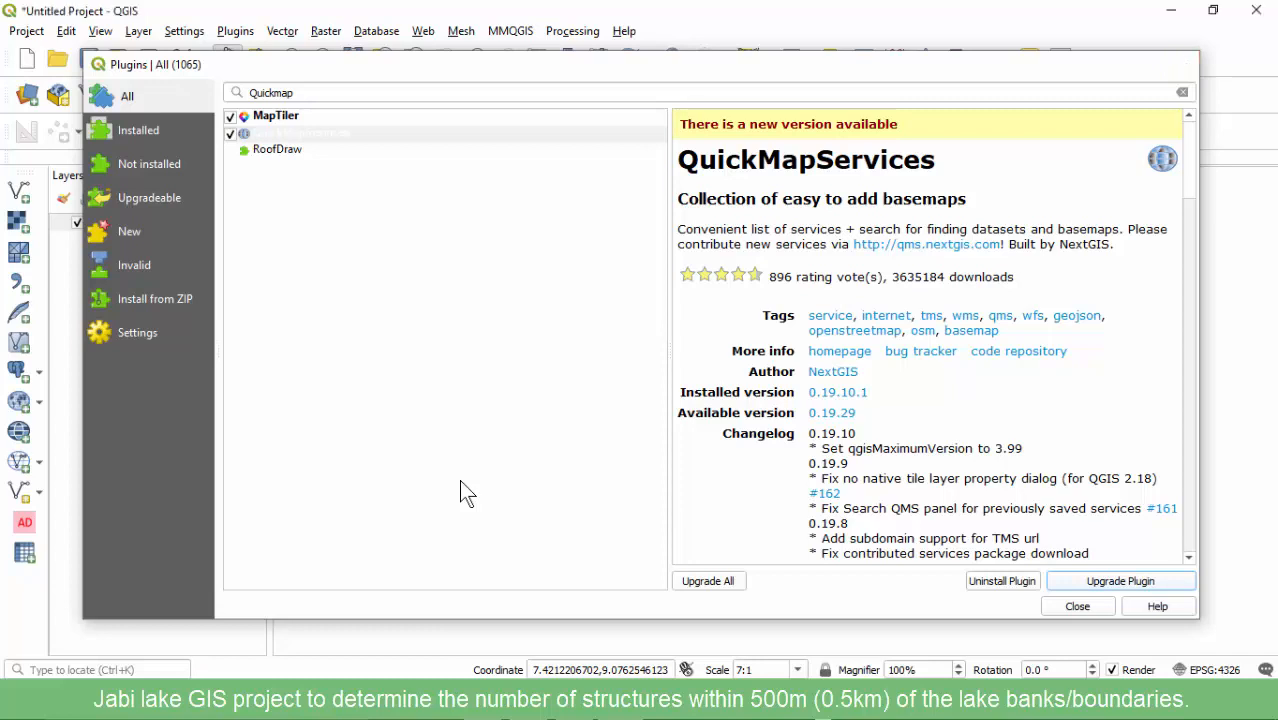
key("Escape")
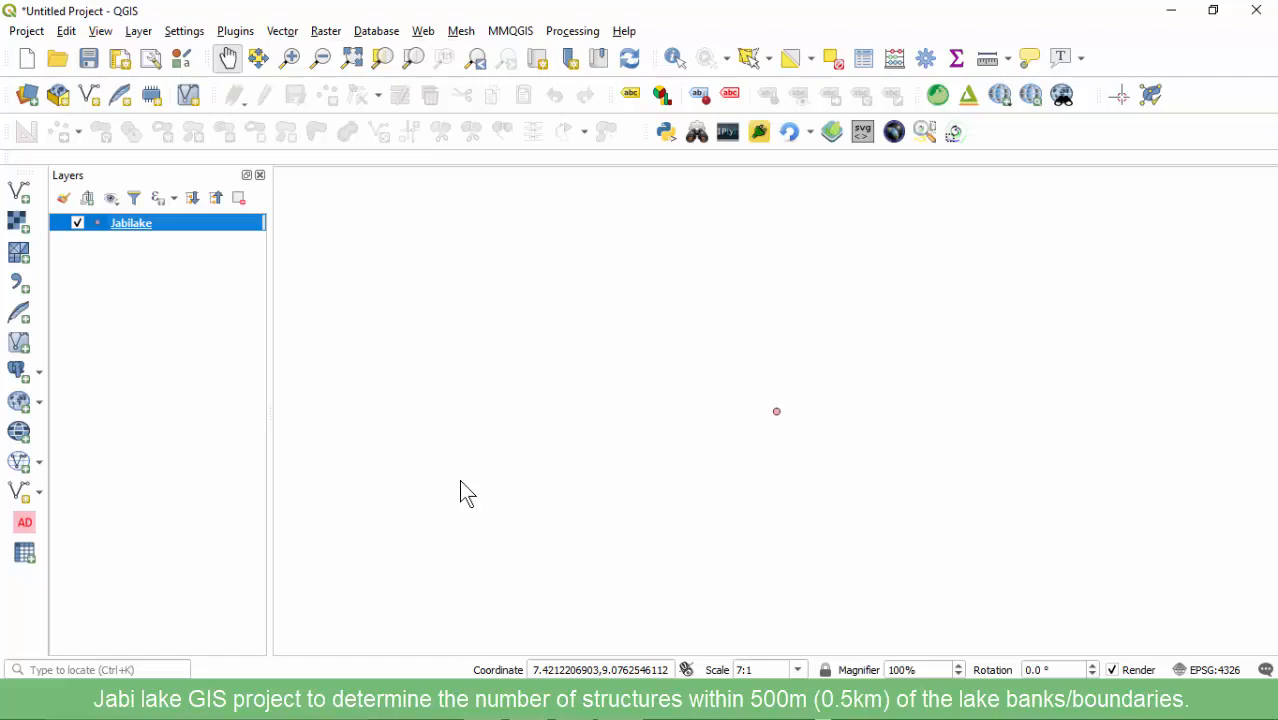
Look over the QuickMapServices basemap providers and its settings, including where the contributed service pack is obtained
key("alt+w")
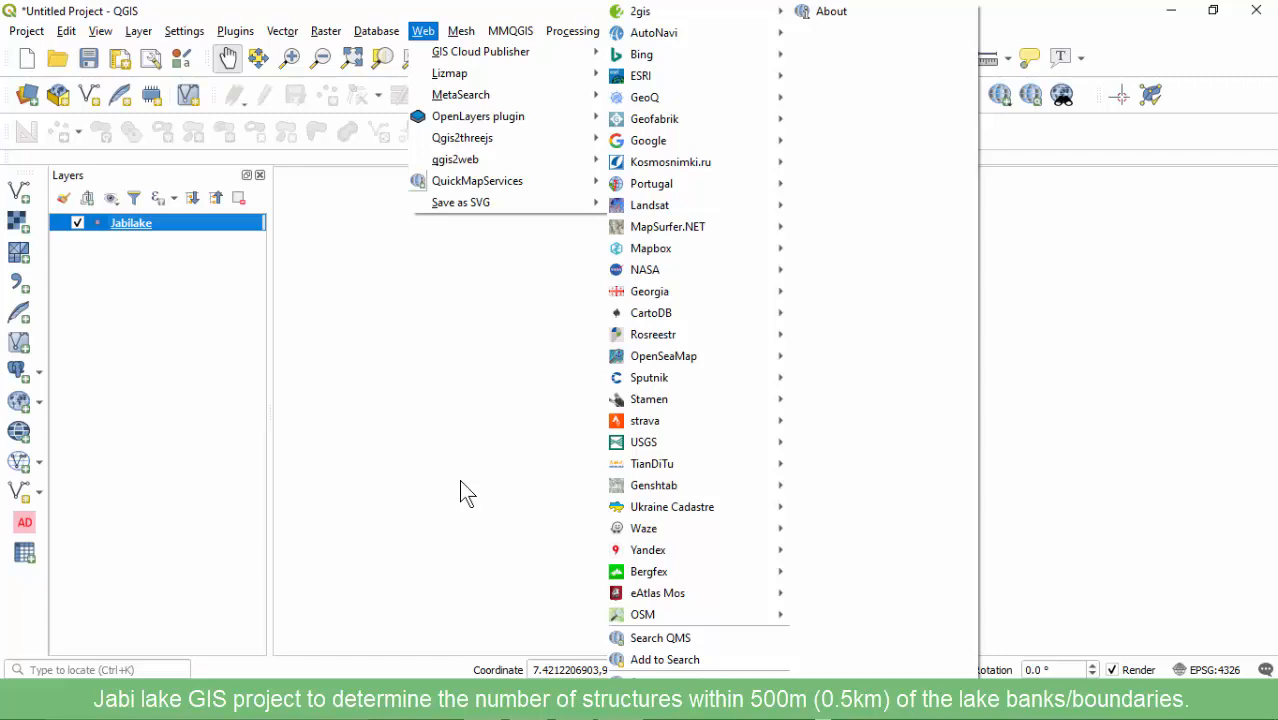
mouse_move(648, 141)
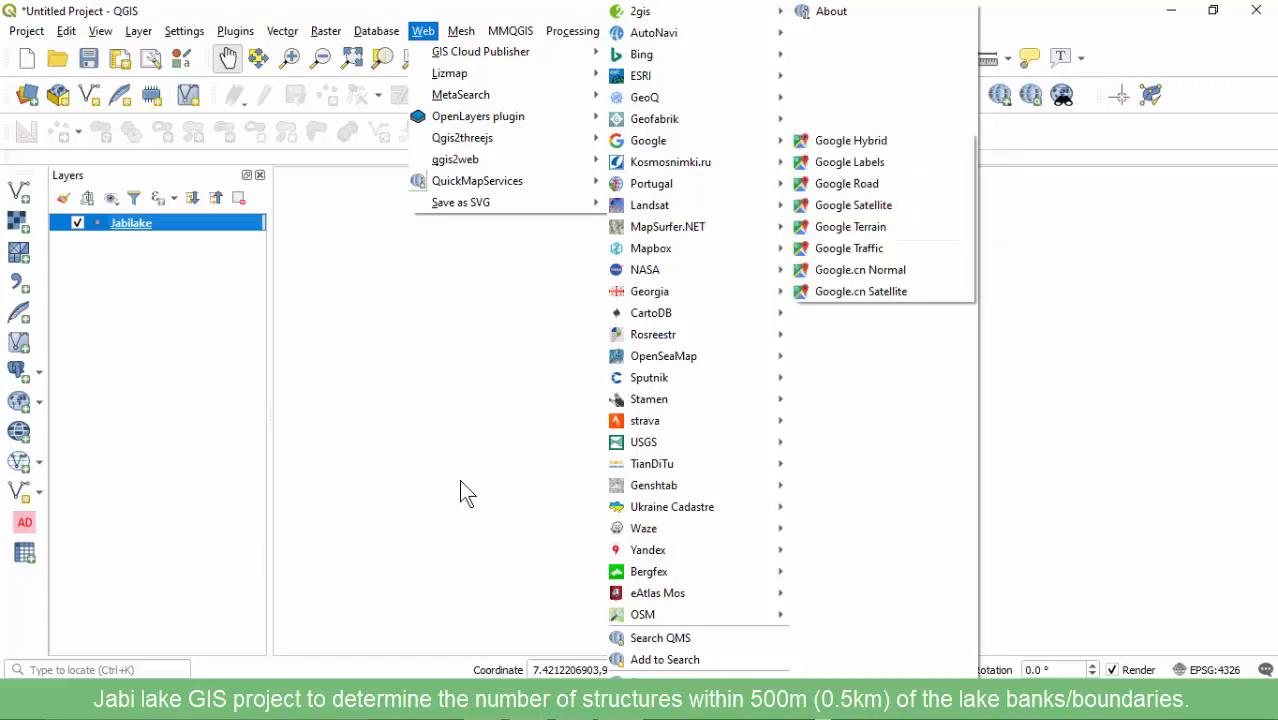
mouse_move(648, 550)
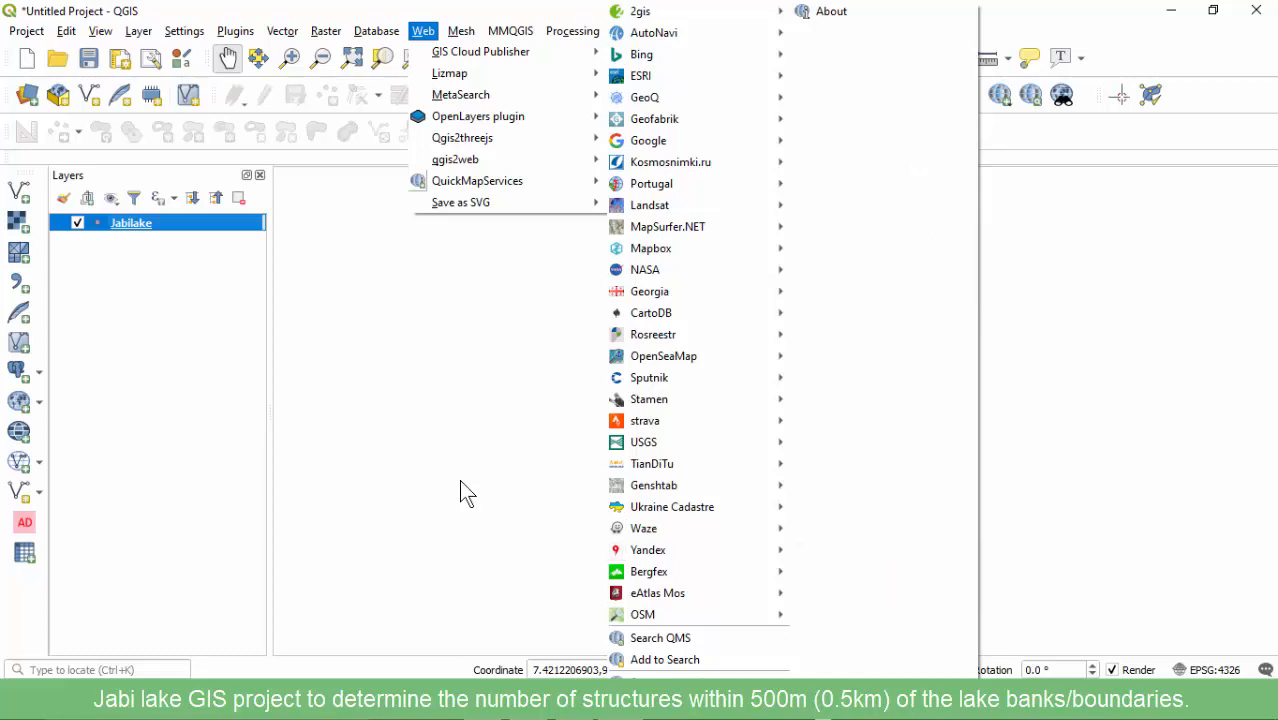
left_click(652, 681)
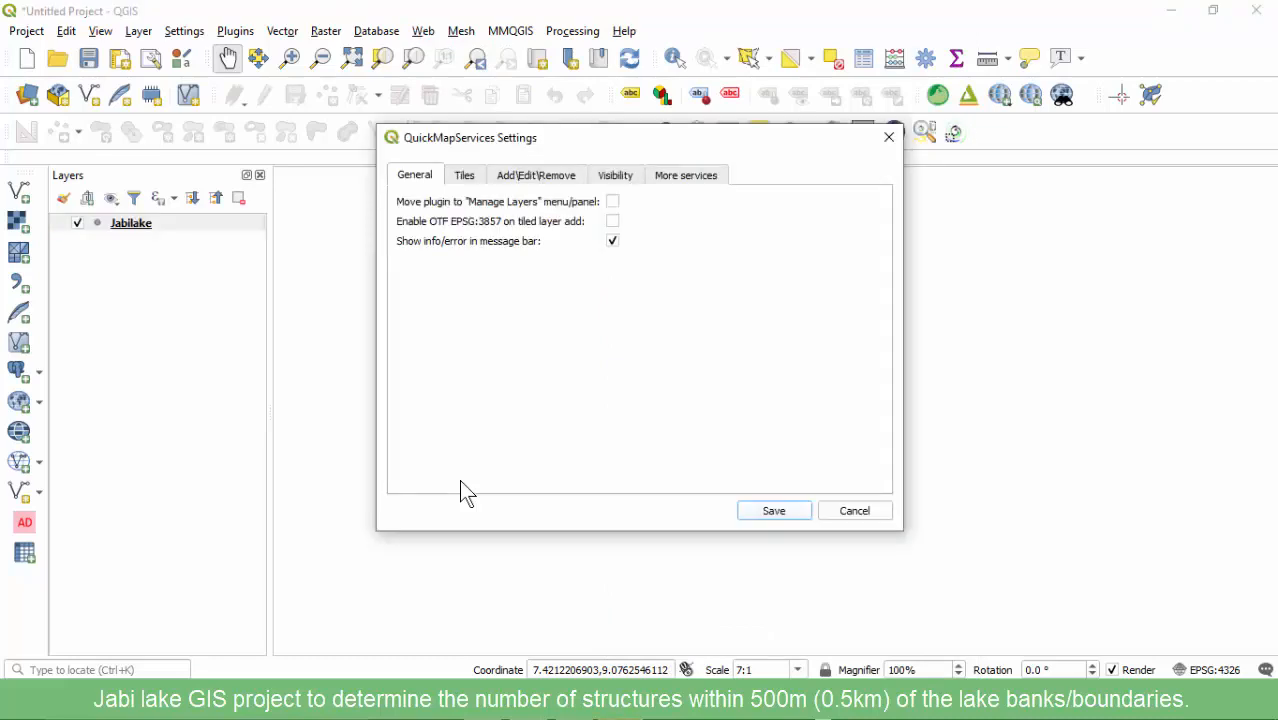
left_click(686, 175)
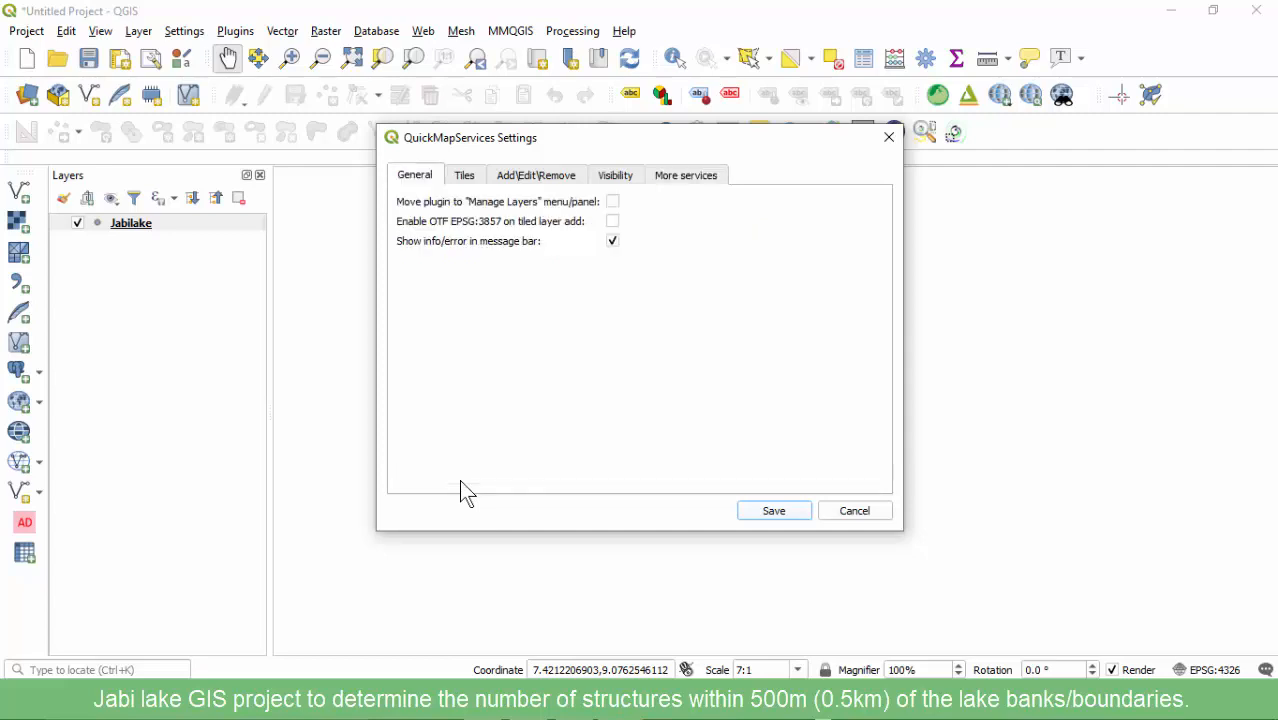
key("ctrl+Tab")
key("ctrl+Tab")
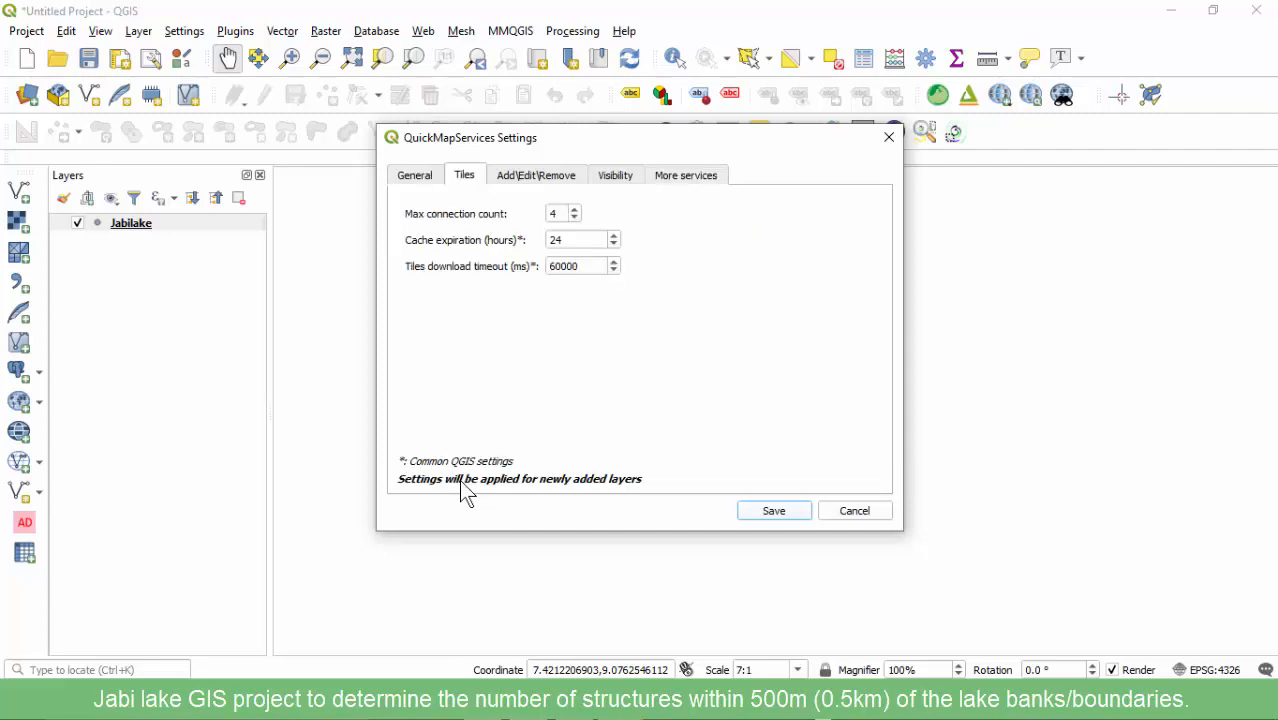
key("ctrl+Tab")
key("ctrl+Tab")
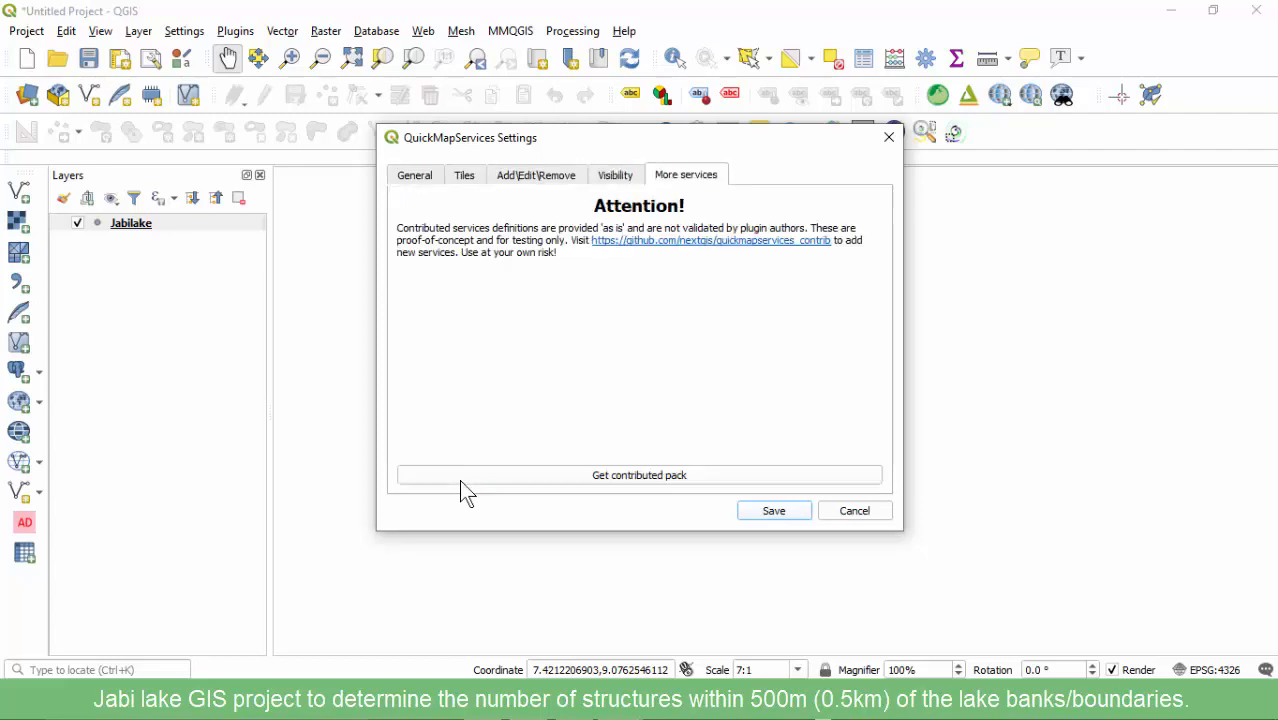
Examine the list of map service groups and their visibility in the QuickMapServices settings, and leave the settings without saving
key("ctrl+shift+Tab")
scroll(461, 481, "down", 5)
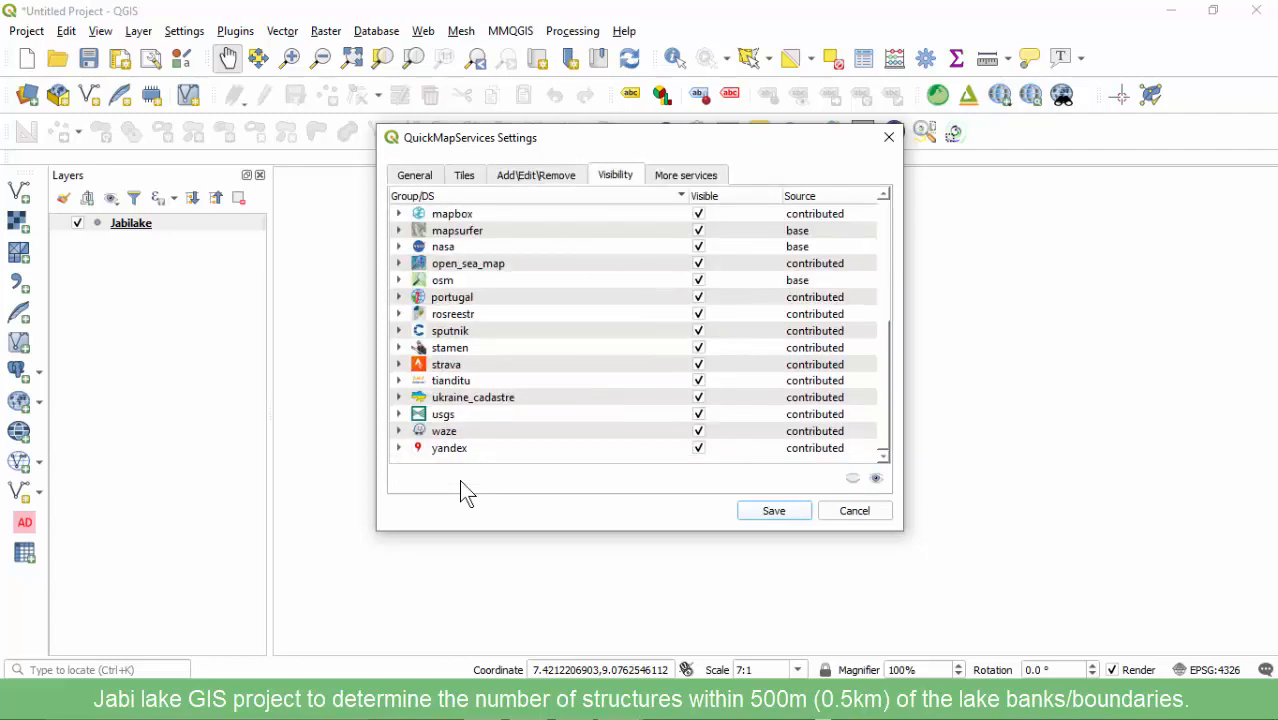
scroll(461, 481, "up", 5)
key("ctrl+Tab")
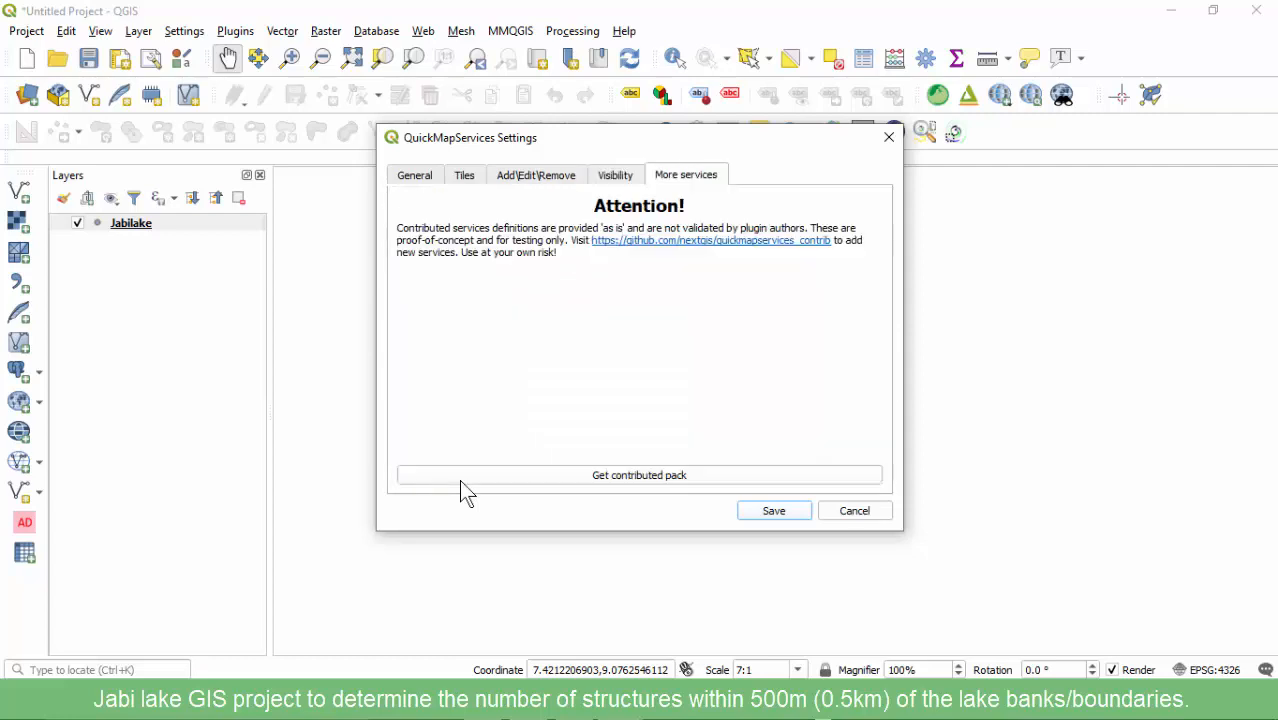
key("ctrl+shift+Tab")
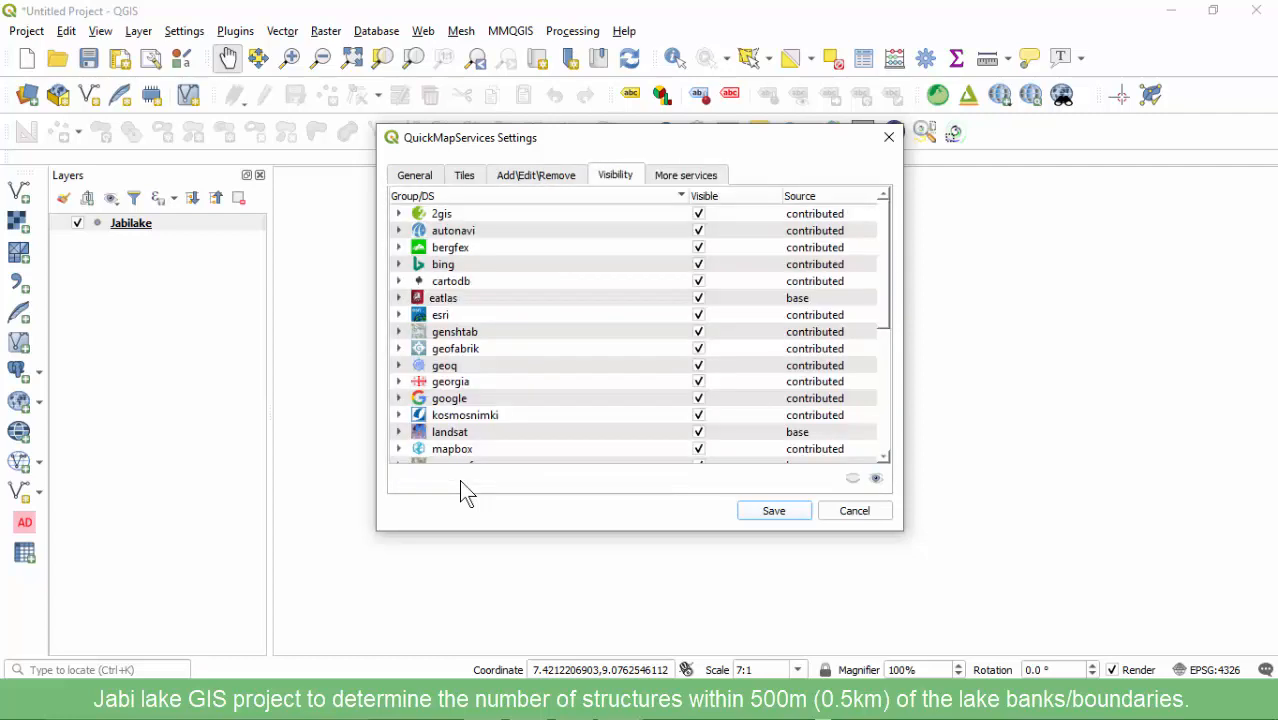
key("ctrl+Tab")
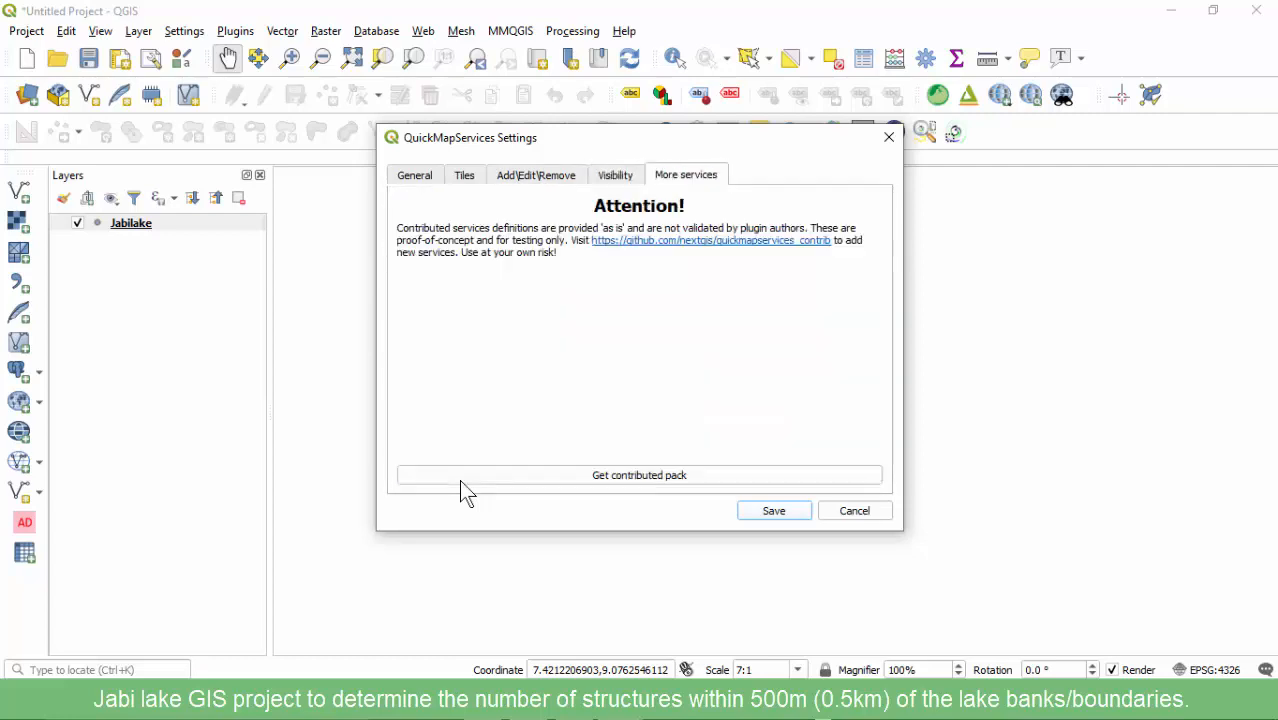
key("ctrl+shift+Tab")
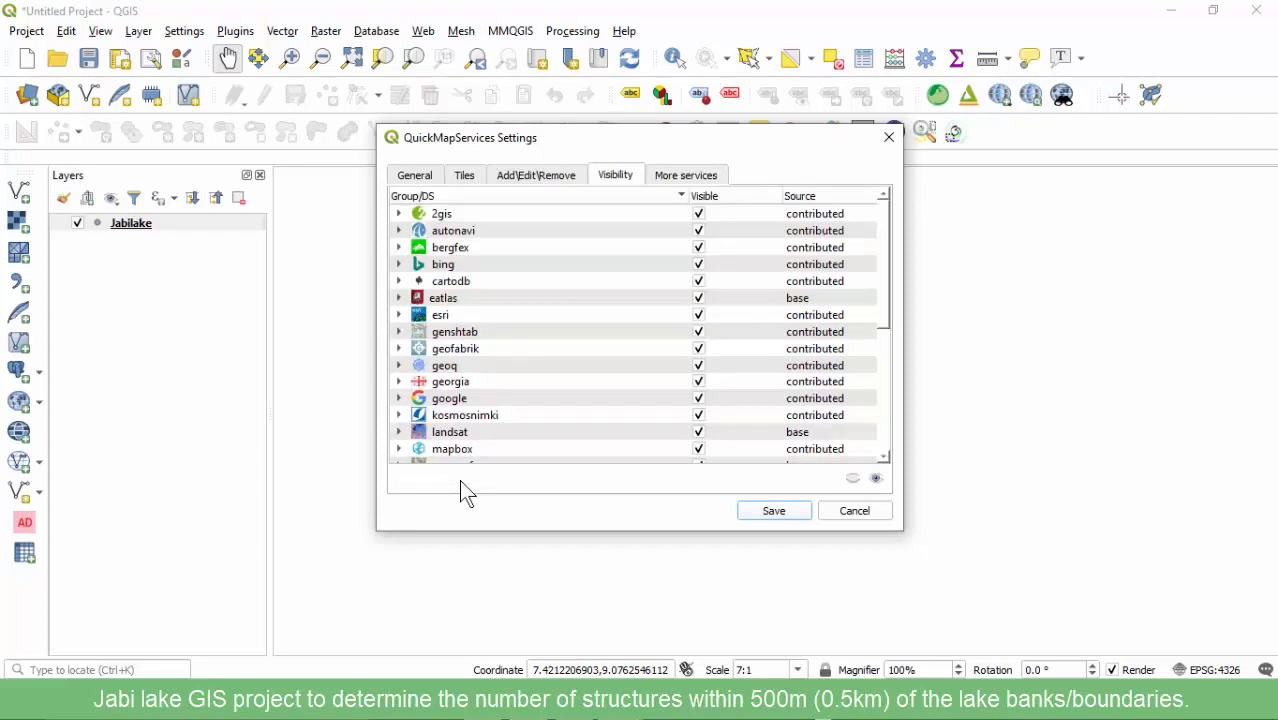
scroll(461, 481, "down", 5)
scroll(461, 481, "up", 2)
scroll(461, 481, "down", 2)
scroll(461, 481, "up", 5)
key("Escape")
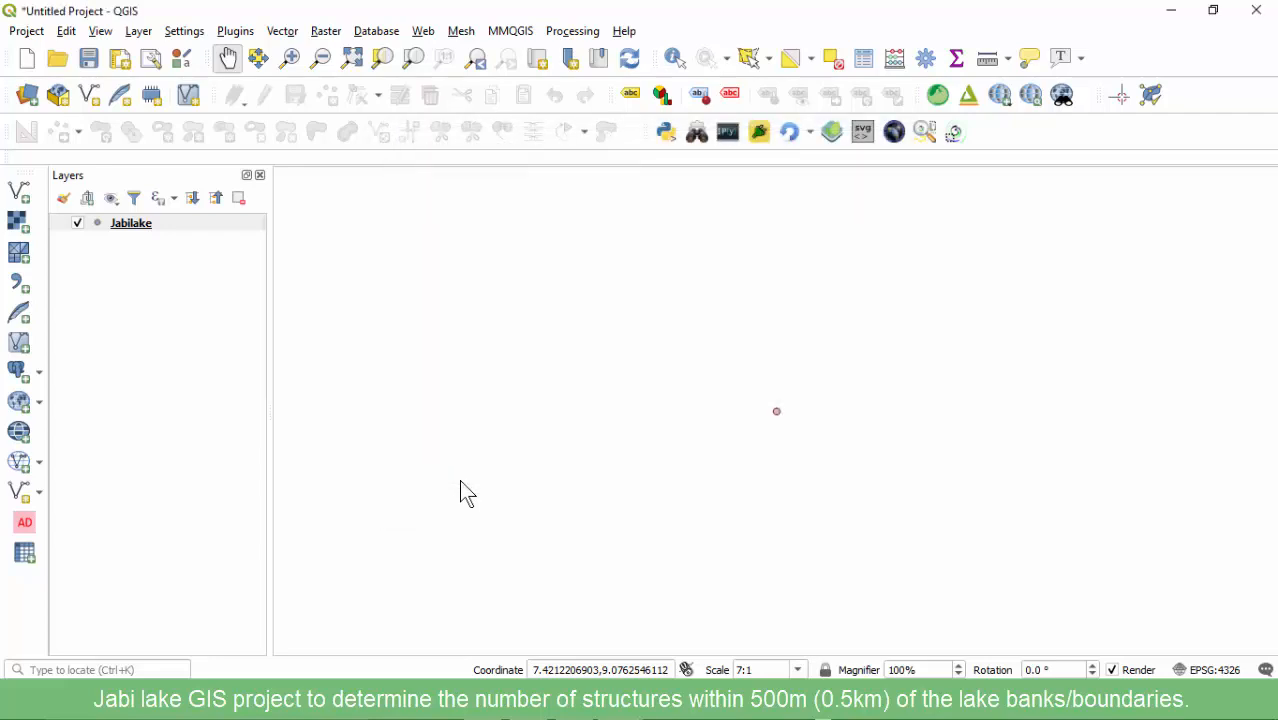
Add the Google Satellite and ESRI Satellite basemaps from QuickMapServices beneath the Jabilake point layer
key("alt+w")
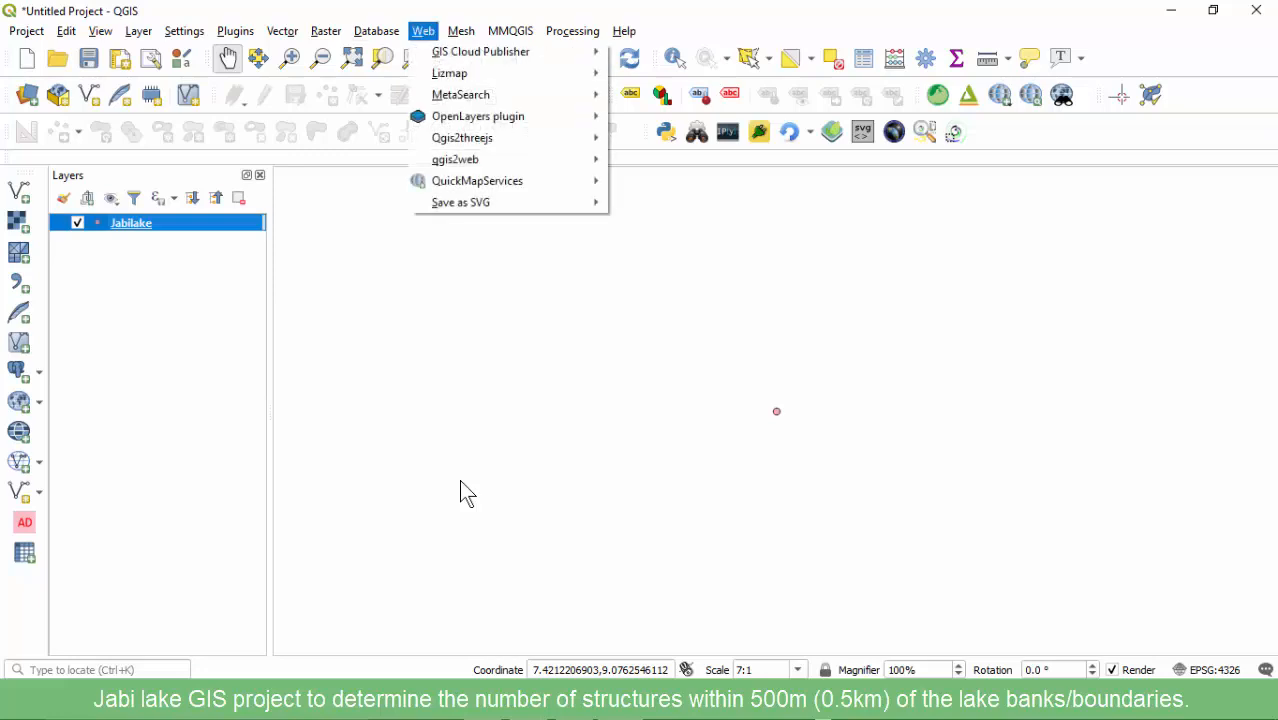
mouse_move(477, 181)
mouse_move(648, 141)
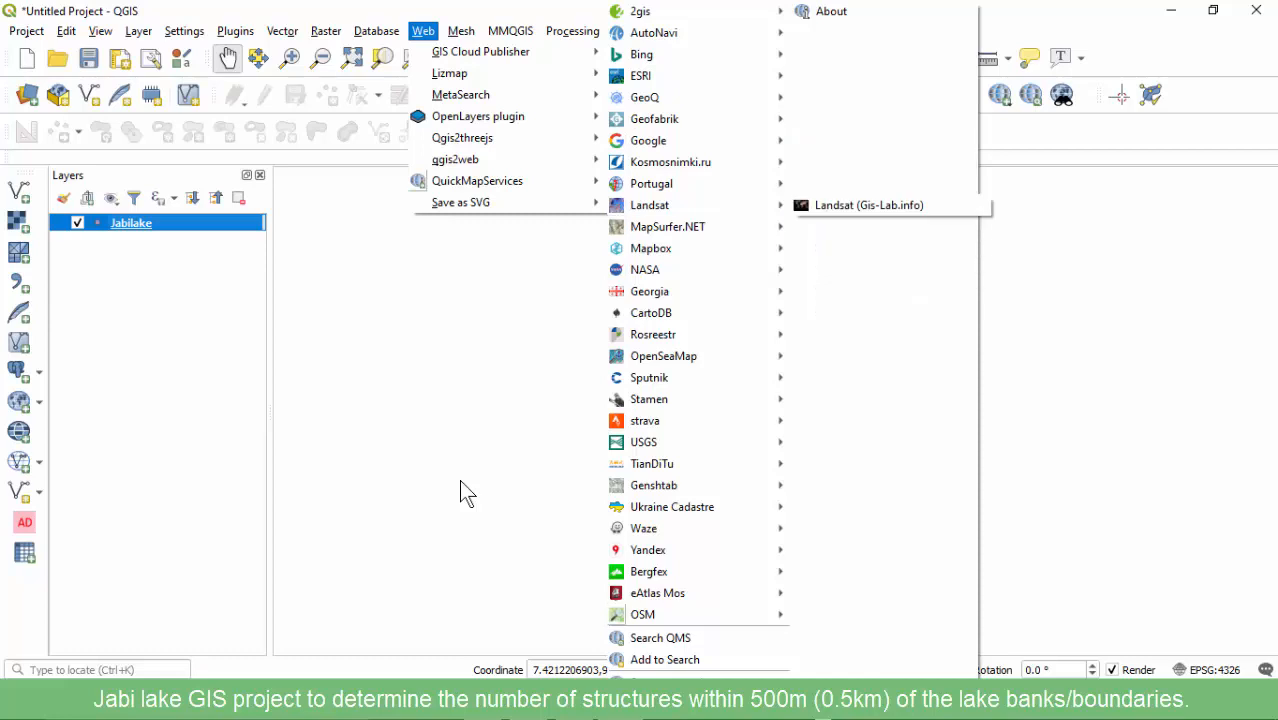
mouse_move(642, 614)
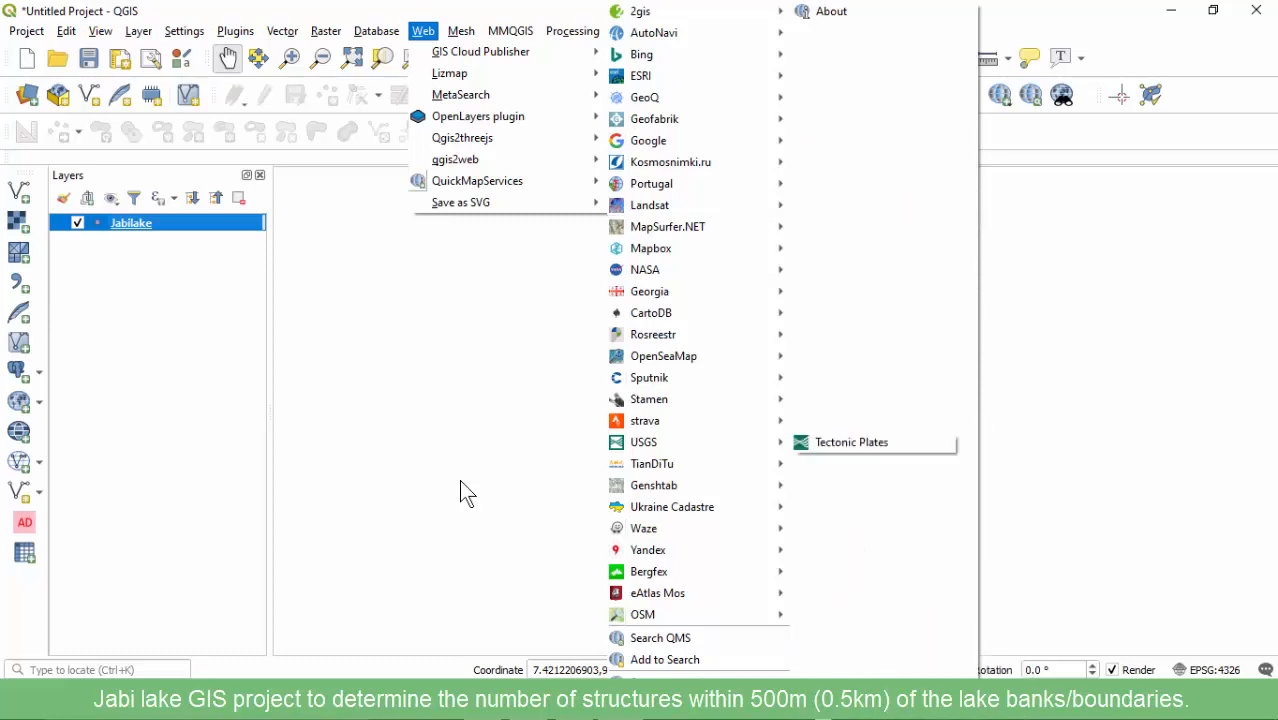
mouse_move(641, 76)
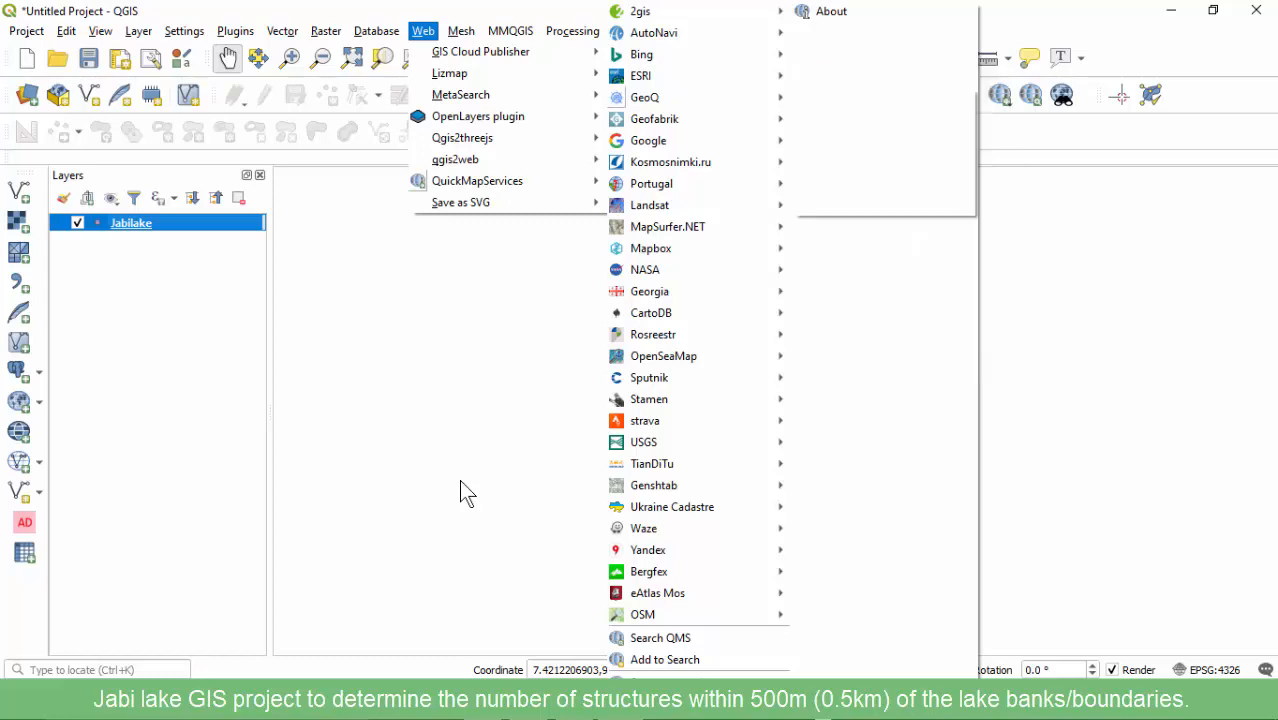
mouse_move(654, 119)
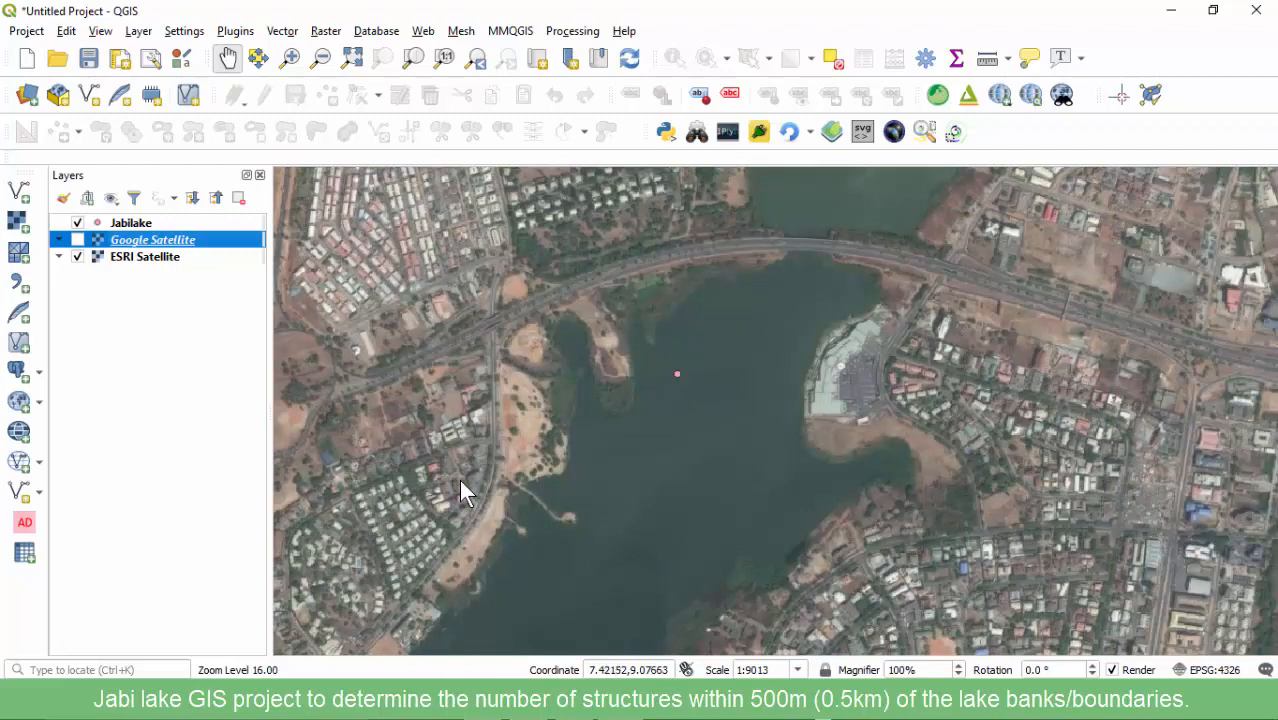
Compare the ESRI Satellite and Google Satellite imagery around Jabi Lake by toggling the basemaps' visibility
scroll(463, 490, "down", 1)
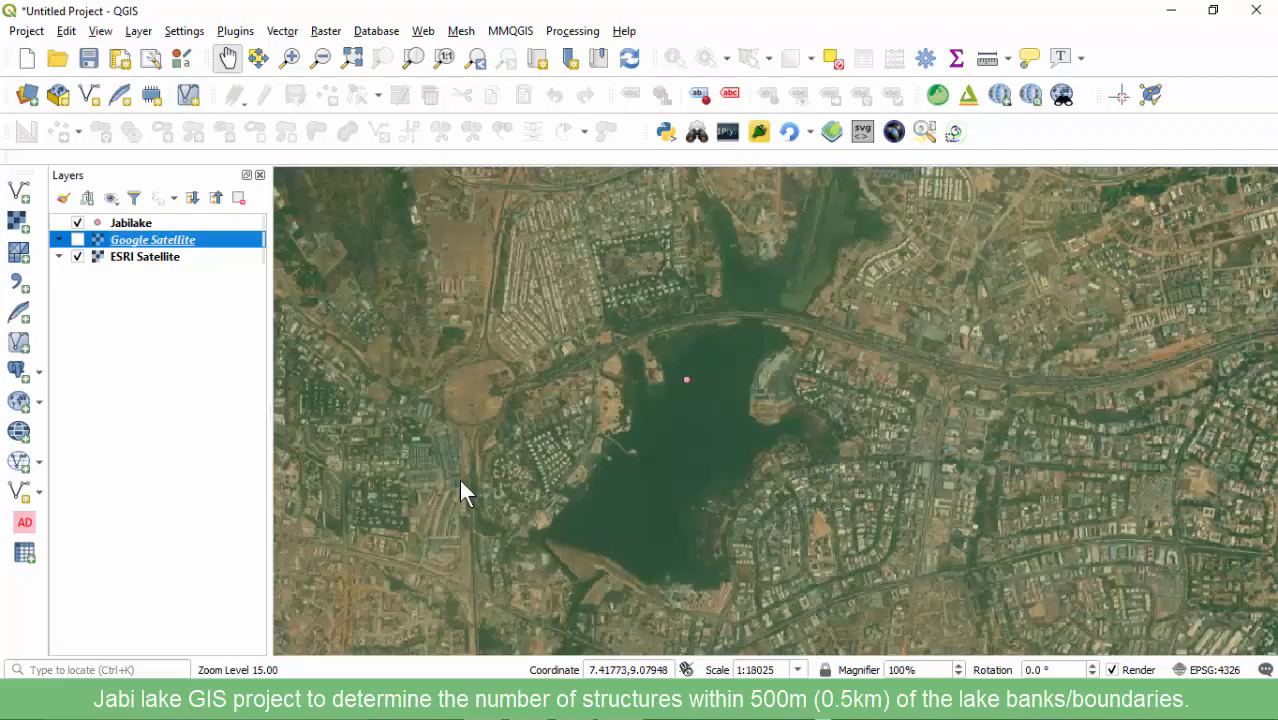
left_click_drag(463, 490, 475, 518)
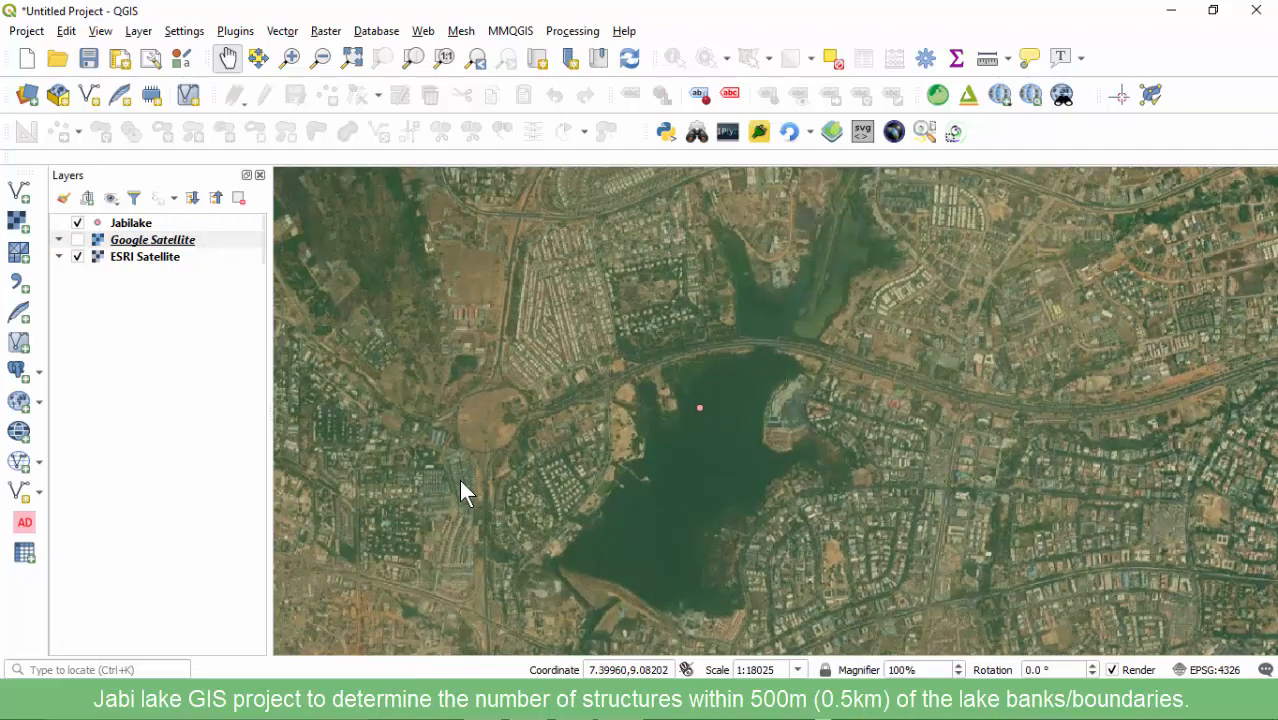
key("space")
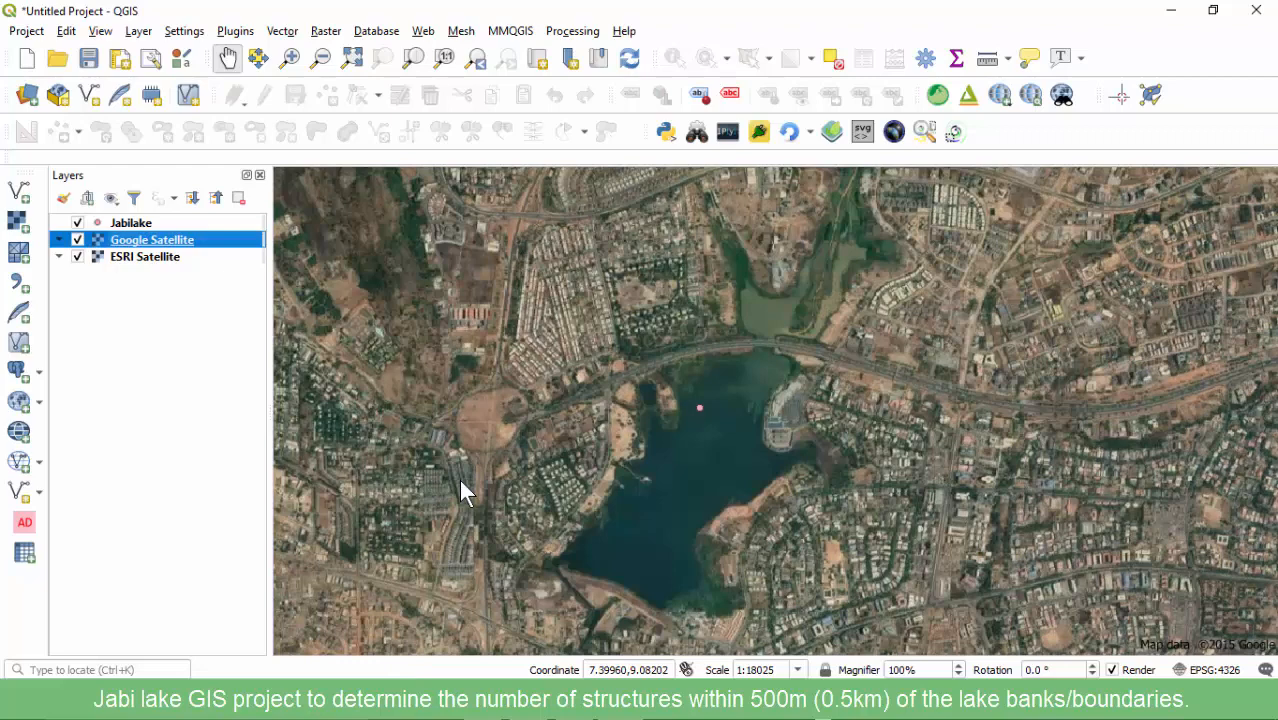
key("space")
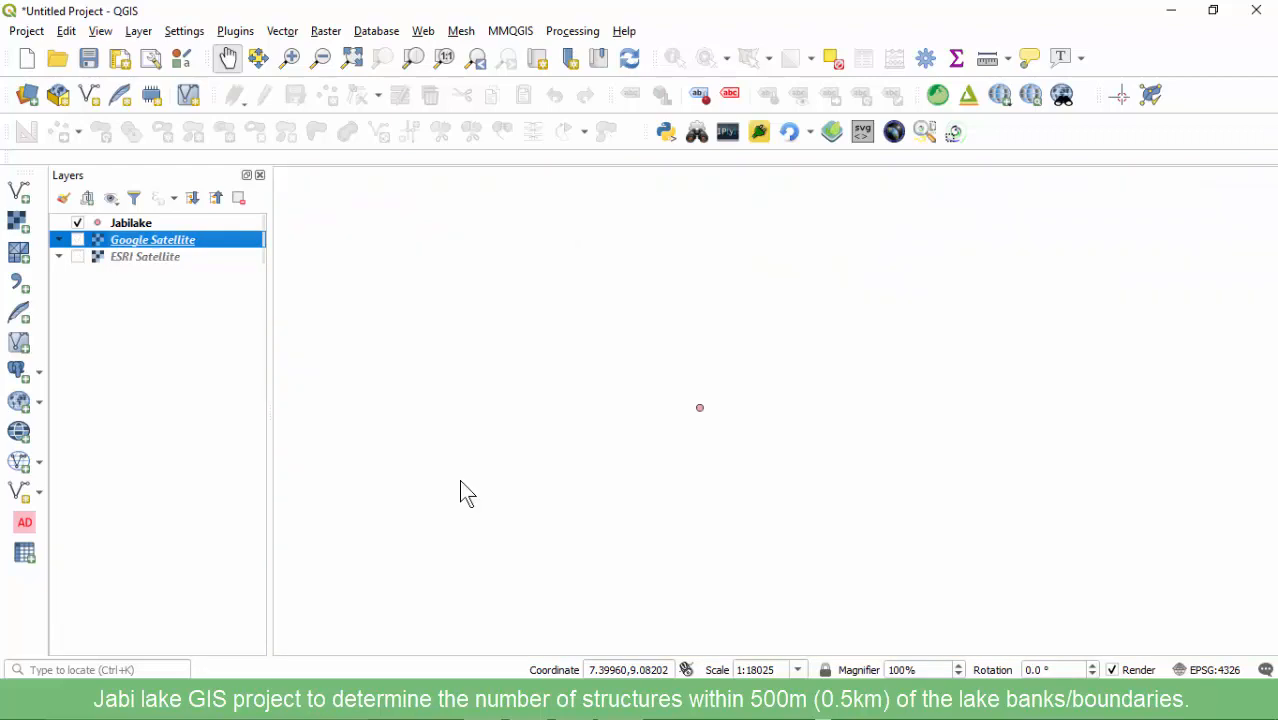
Show the Google Satellite basemap again and remove the ESRI Satellite layer from the project
key("space")
key("Down")
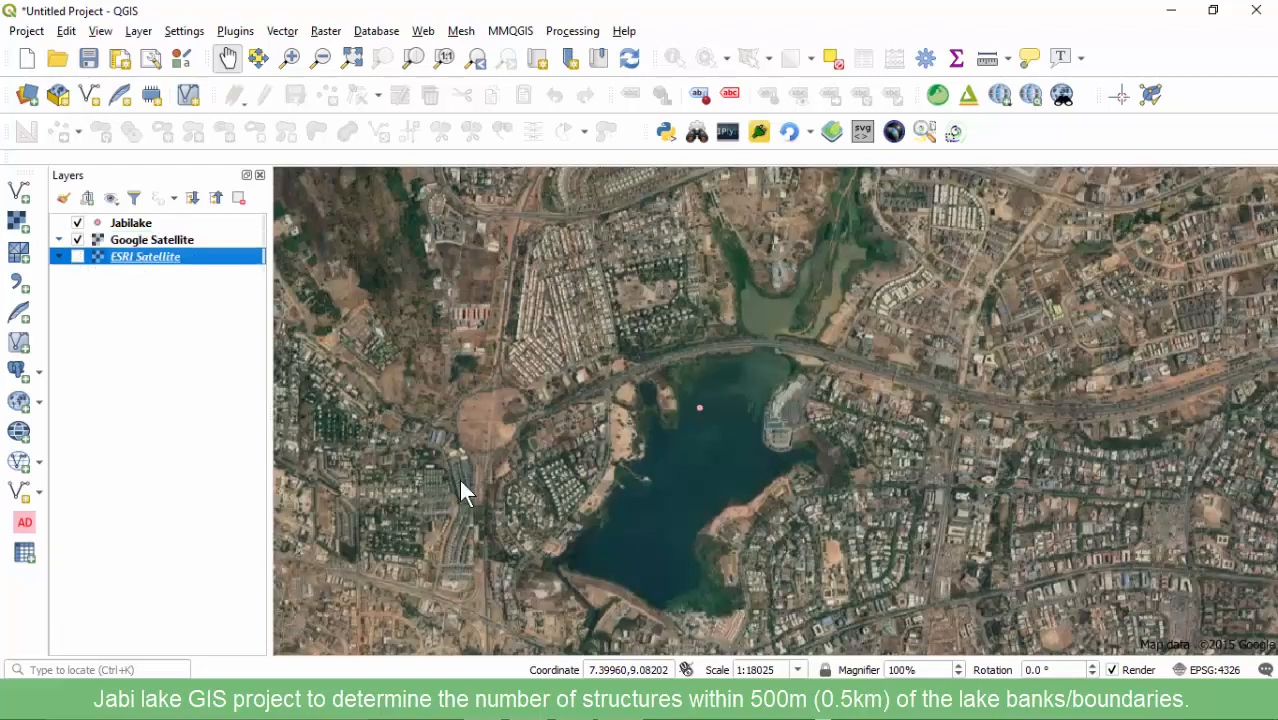
key("ctrl+d")
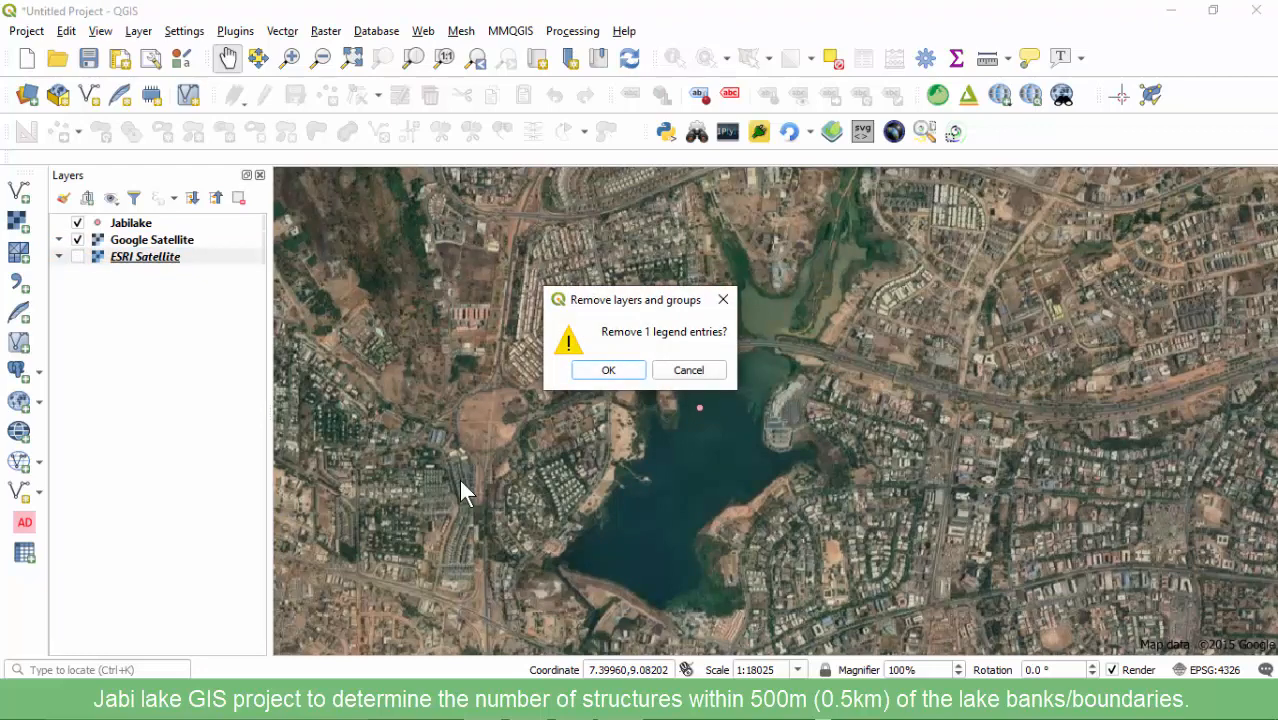
key("Return")
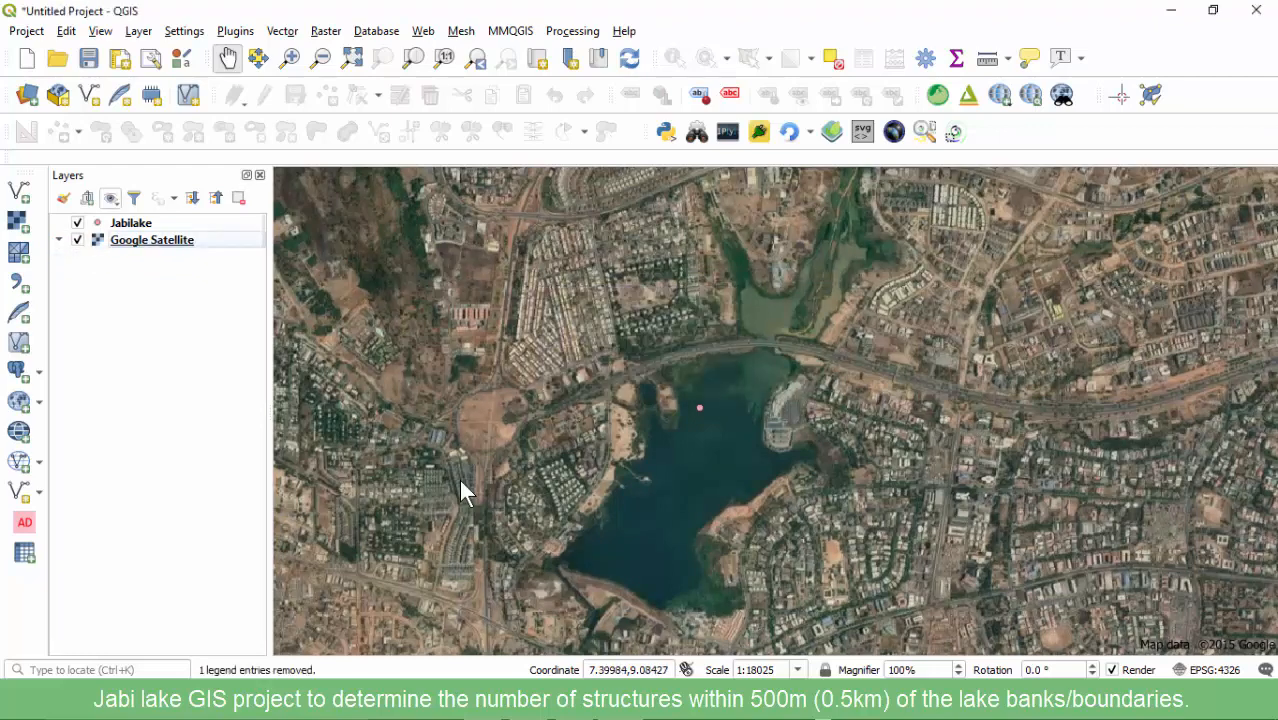
Examine the Jabilake point's location and the lake's shoreline and surroundings on the Google Satellite imagery
left_click(78, 223)
left_click(78, 223)
scroll(776, 414, "up", 1)
scroll(698, 394, "down", 1)
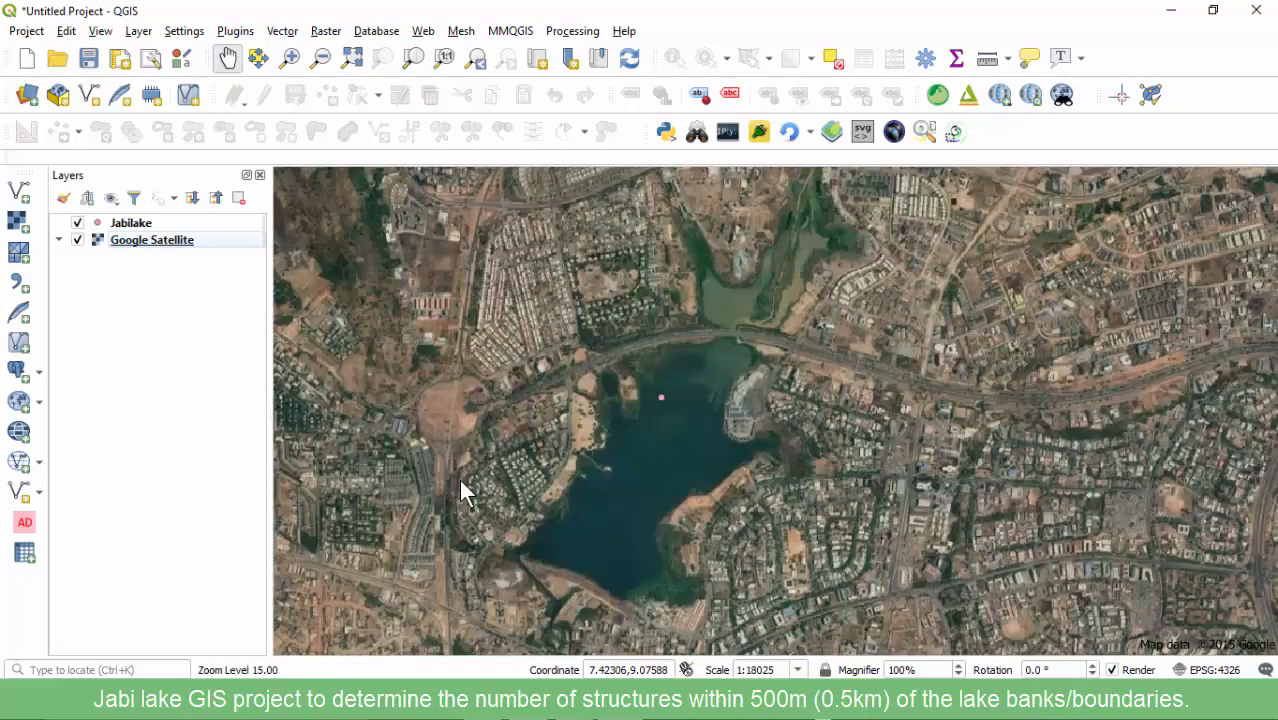
left_click_drag(714, 392, 708, 421)
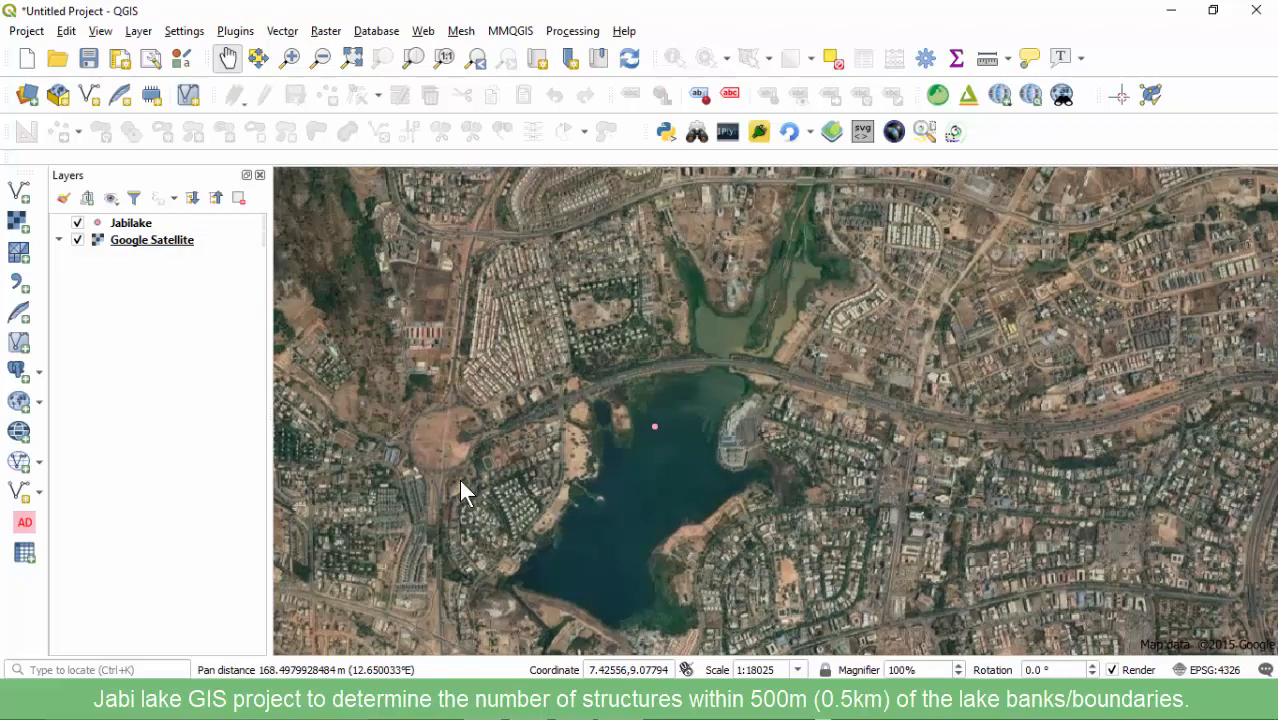
scroll(740, 393, "down", 1)
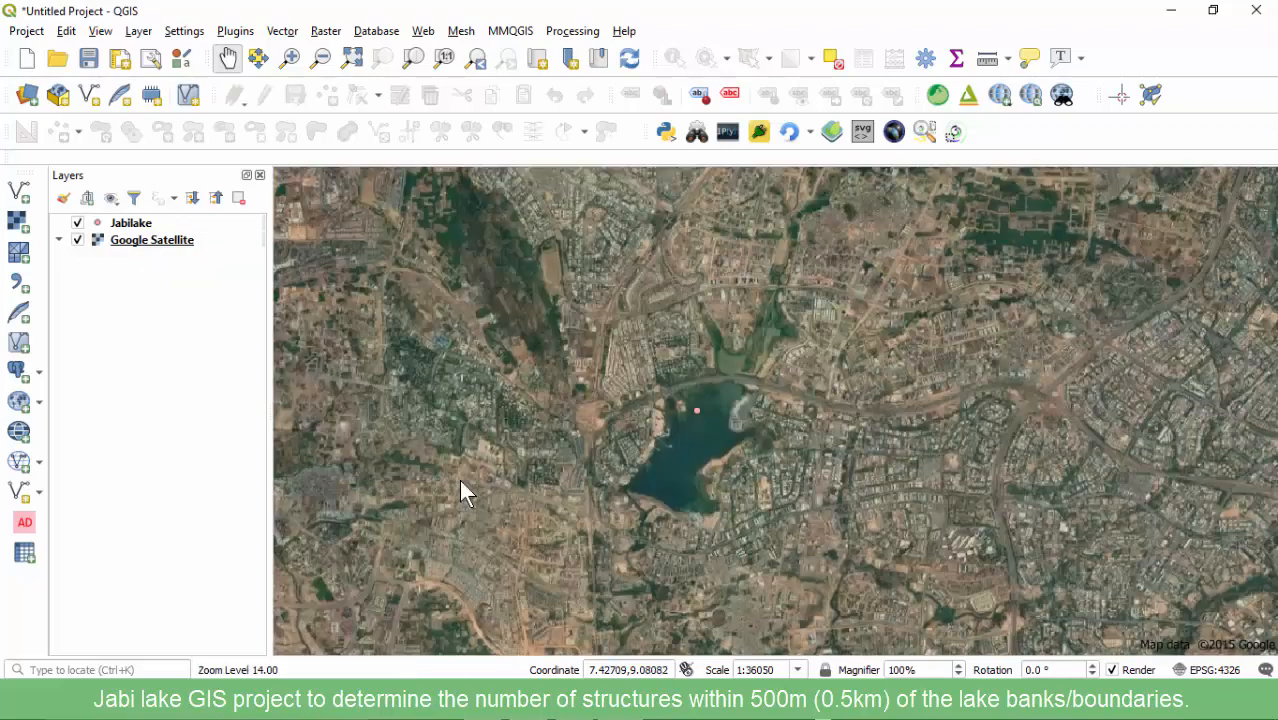
scroll(753, 365, "up", 1)
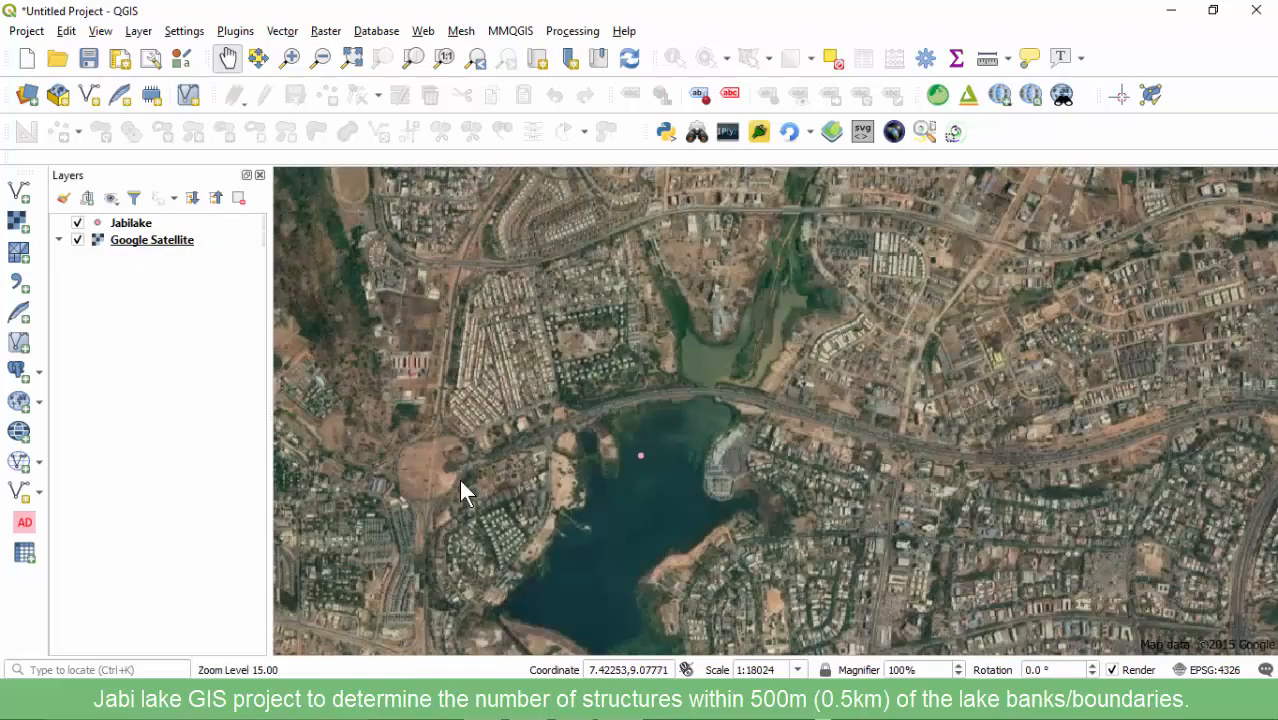
mouse_move(462, 490)
left_mouse_down()
mouse_move(462, 464)
mouse_move(437, 534)
left_mouse_up()
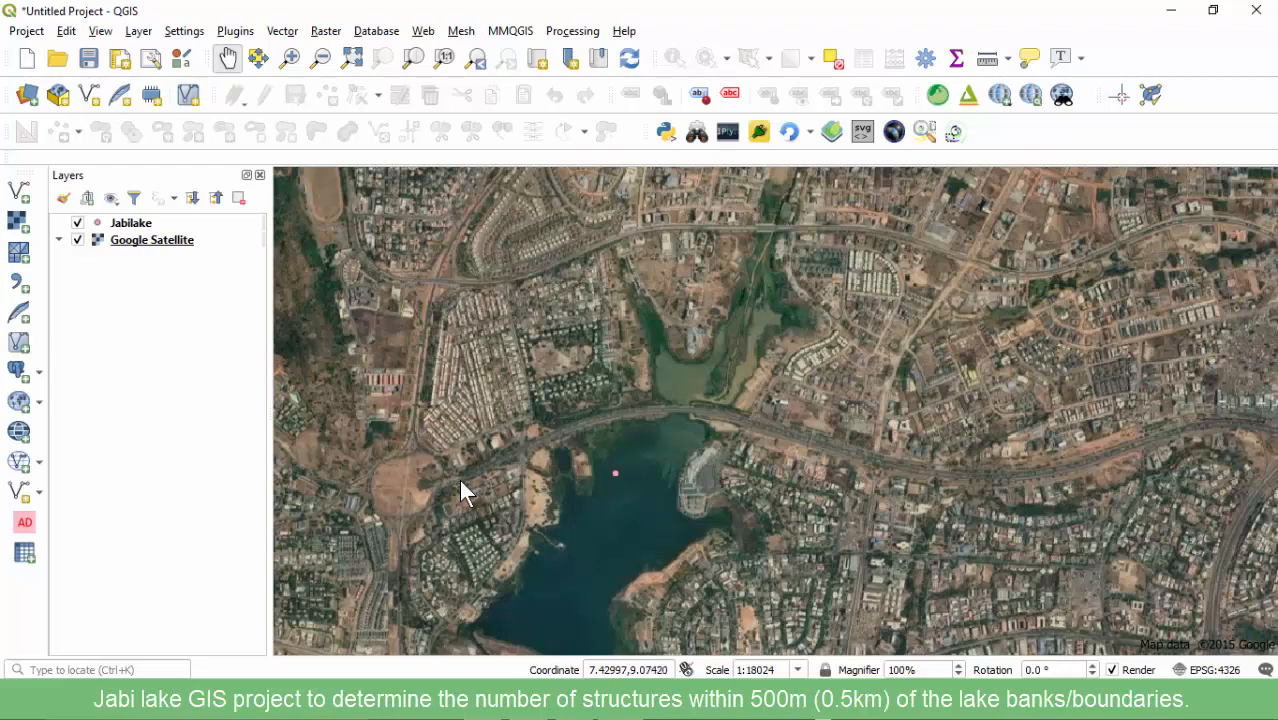
left_click_drag(453, 550, 463, 490)
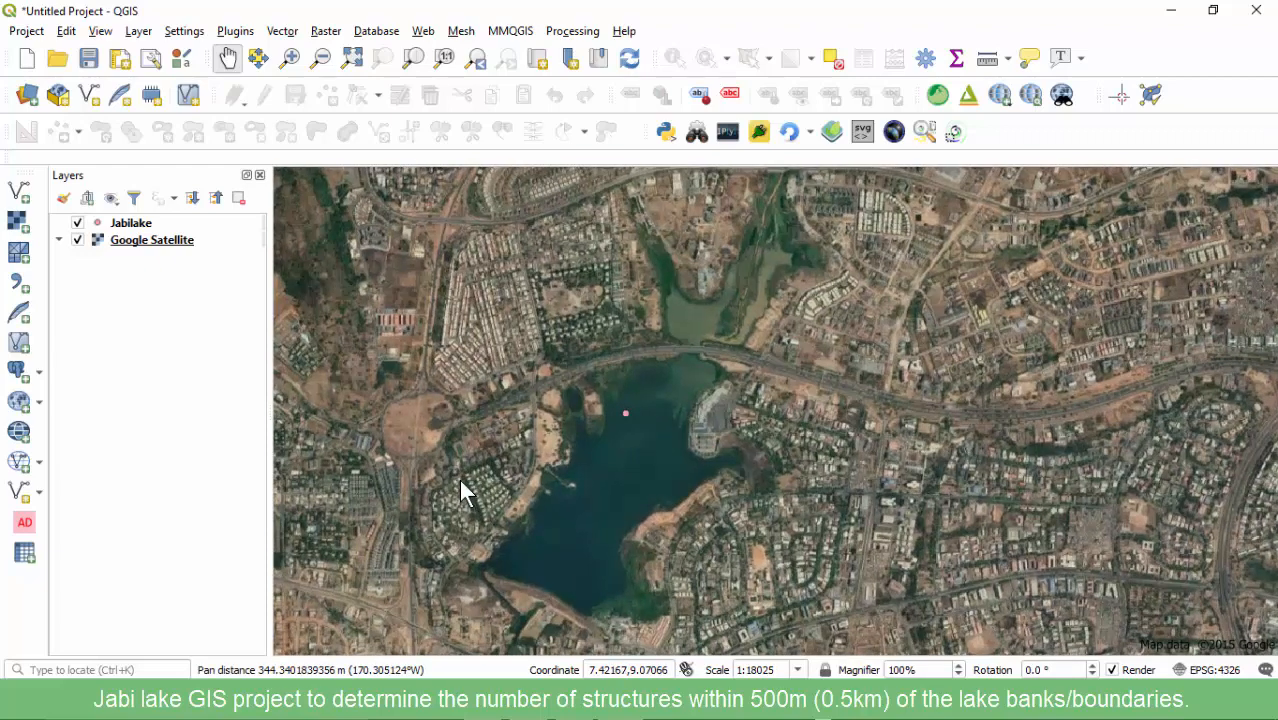
left_click_drag(481, 434, 463, 490)
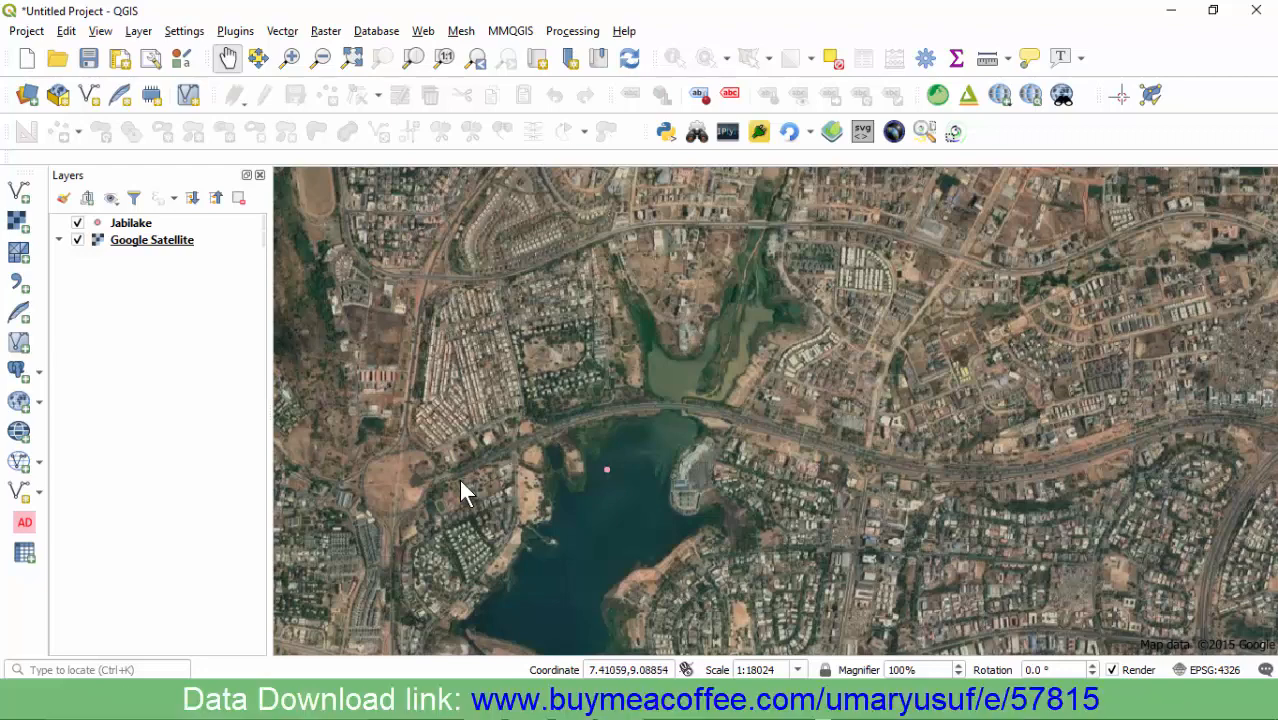
Add the gis_osm_water_a_free_1 polygon layer between the Jabilake points and the Google Satellite basemap
key("alt+p")
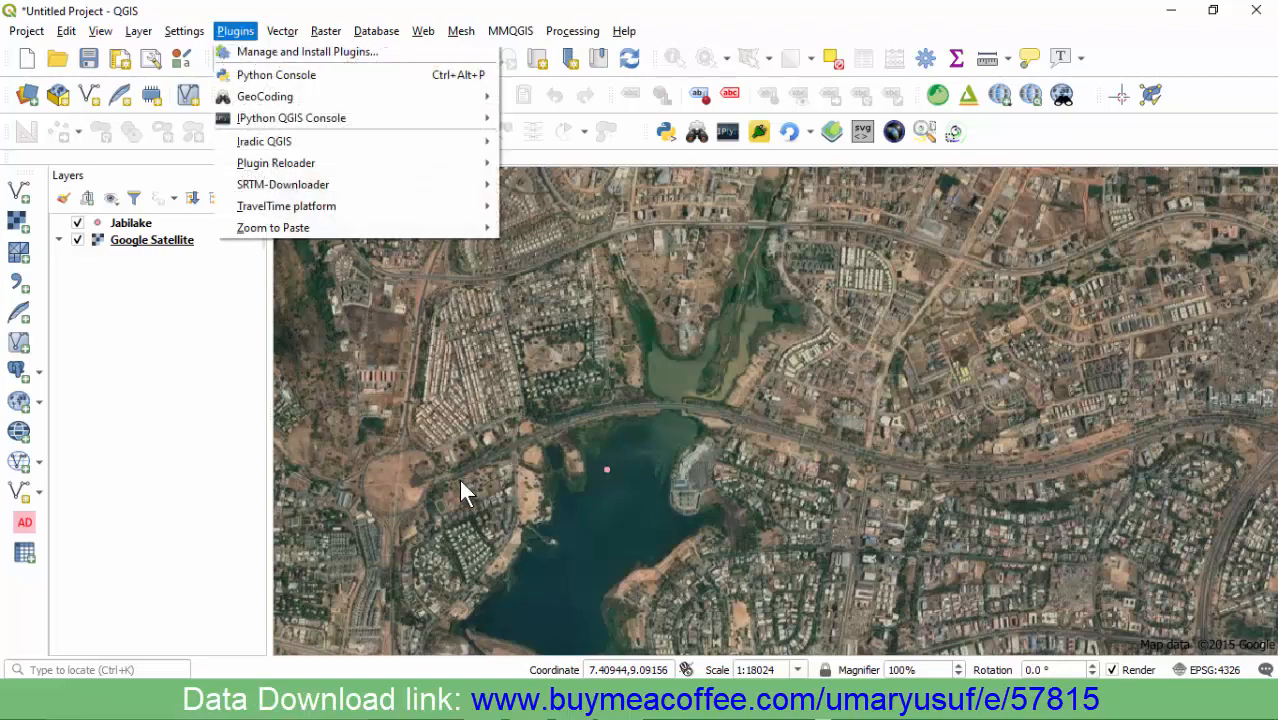
key("Escape")
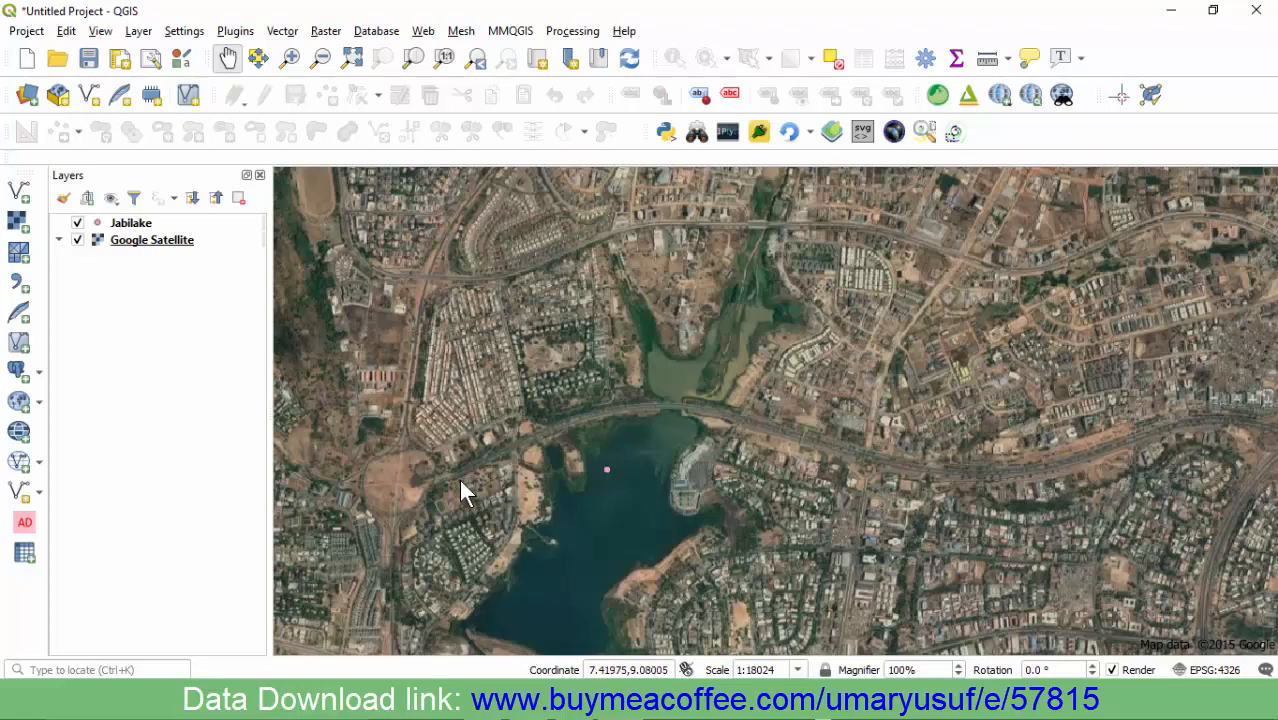
left_click_drag(441, 533, 461, 481)
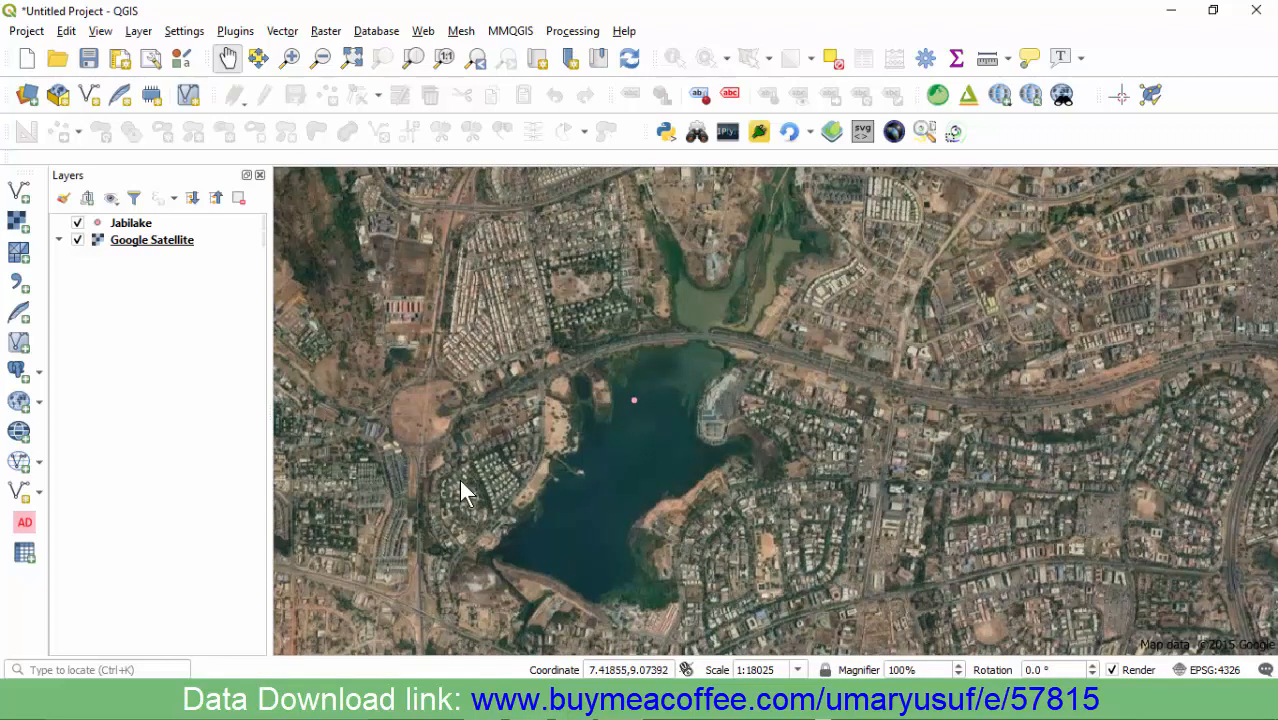
left_click_drag(474, 470, 463, 490)
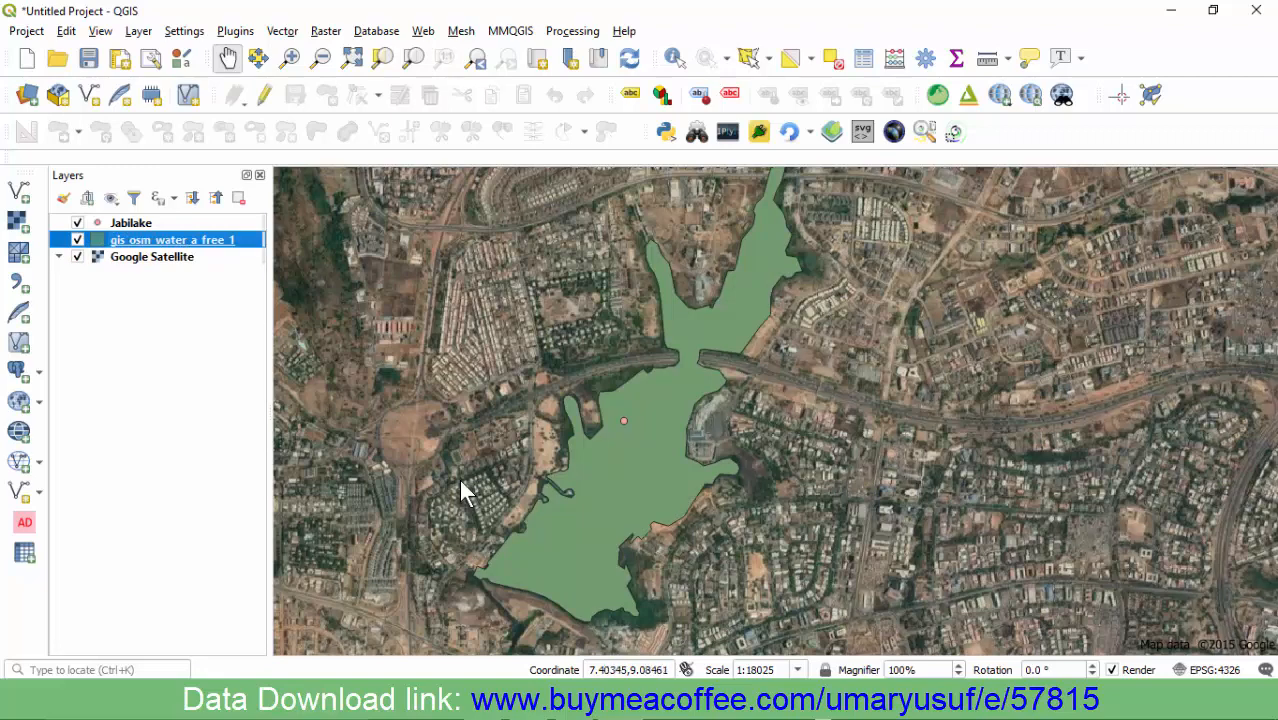
Examine the full extent of the gis_osm_water_a_free_1 layer without the satellite basemap, then the Jabi Lake polygon up close
right_click(152, 238)
left_click(209, 245)
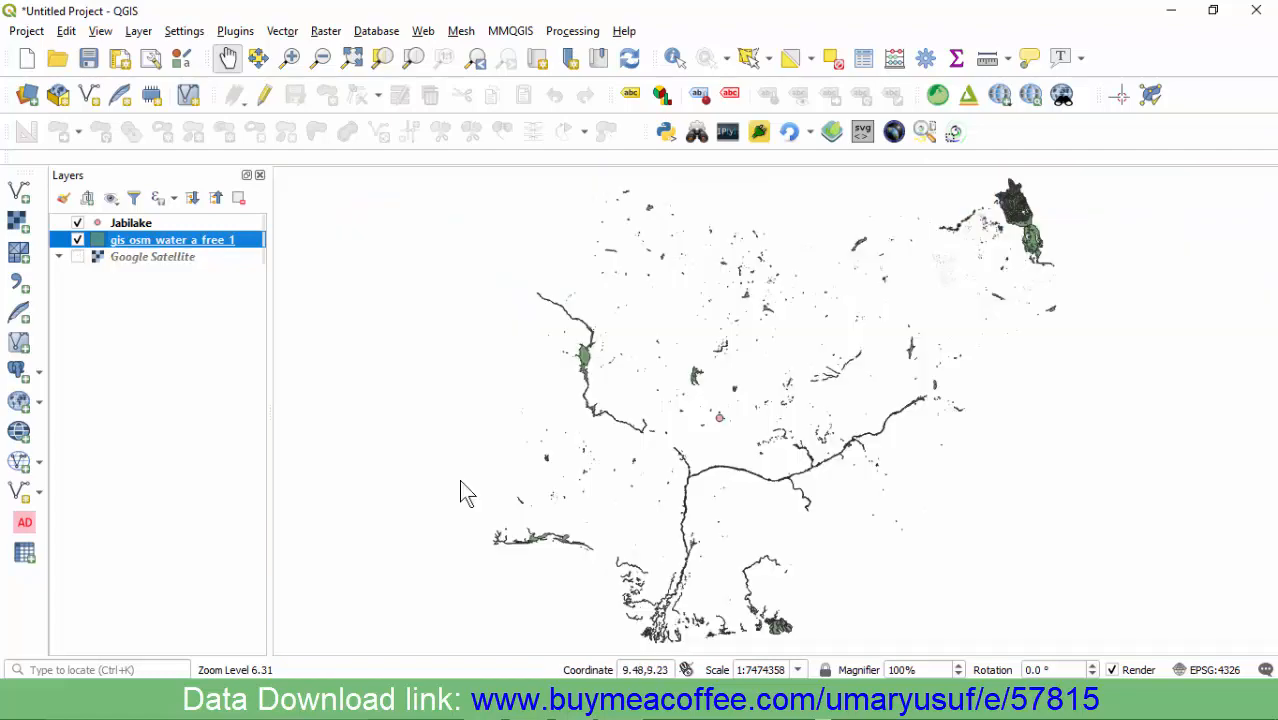
scroll(463, 492, "up", 3)
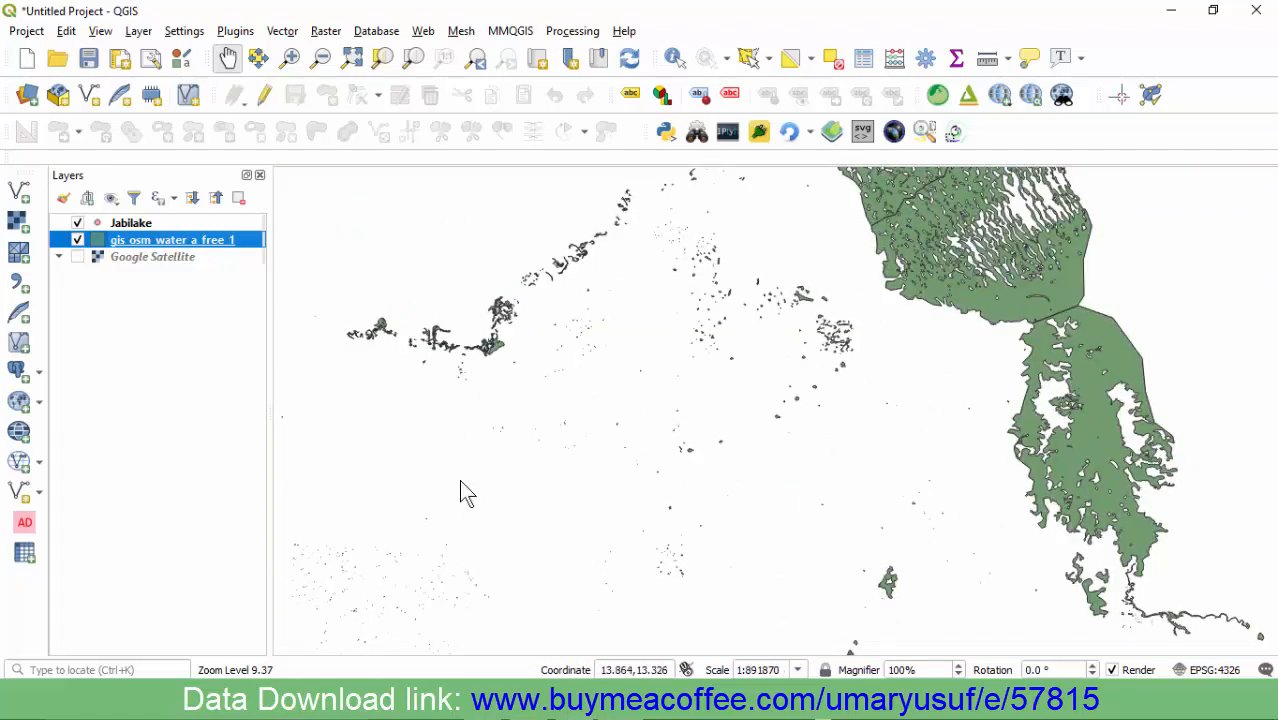
scroll(463, 492, "down", 1)
scroll(463, 492, "down", 1)
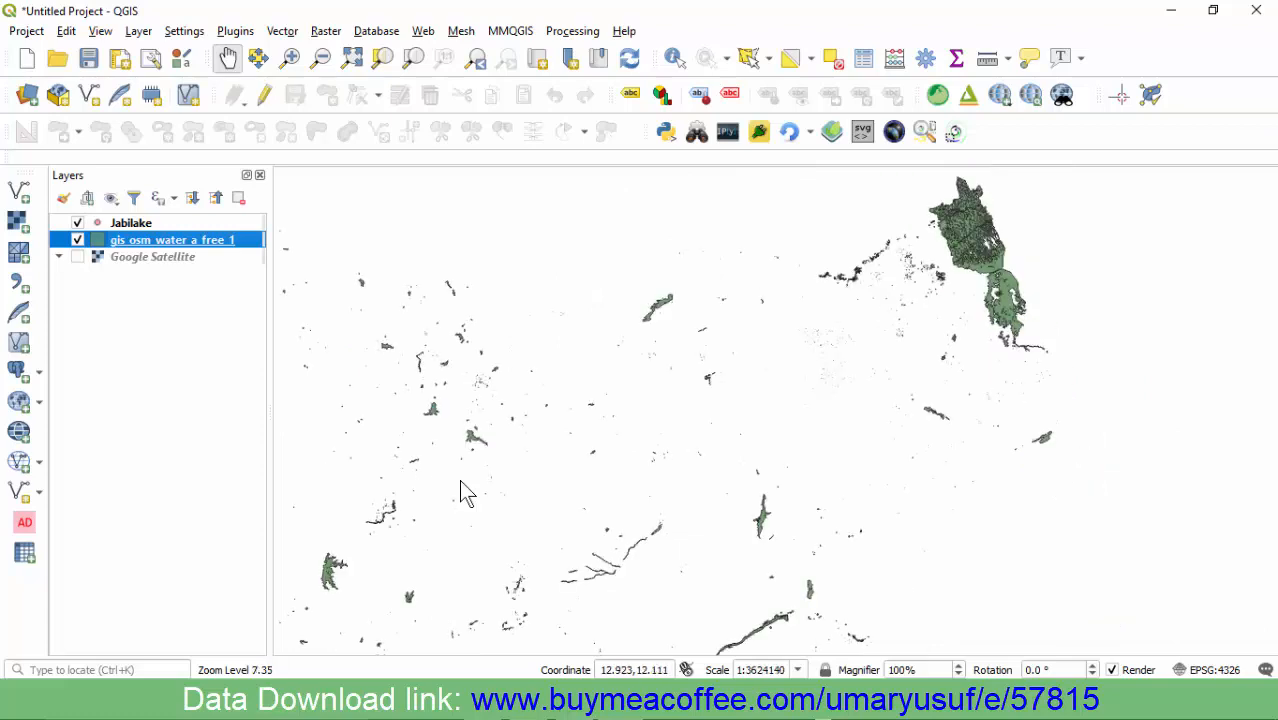
scroll(463, 492, "up", 1)
scroll(463, 492, "up", 3)
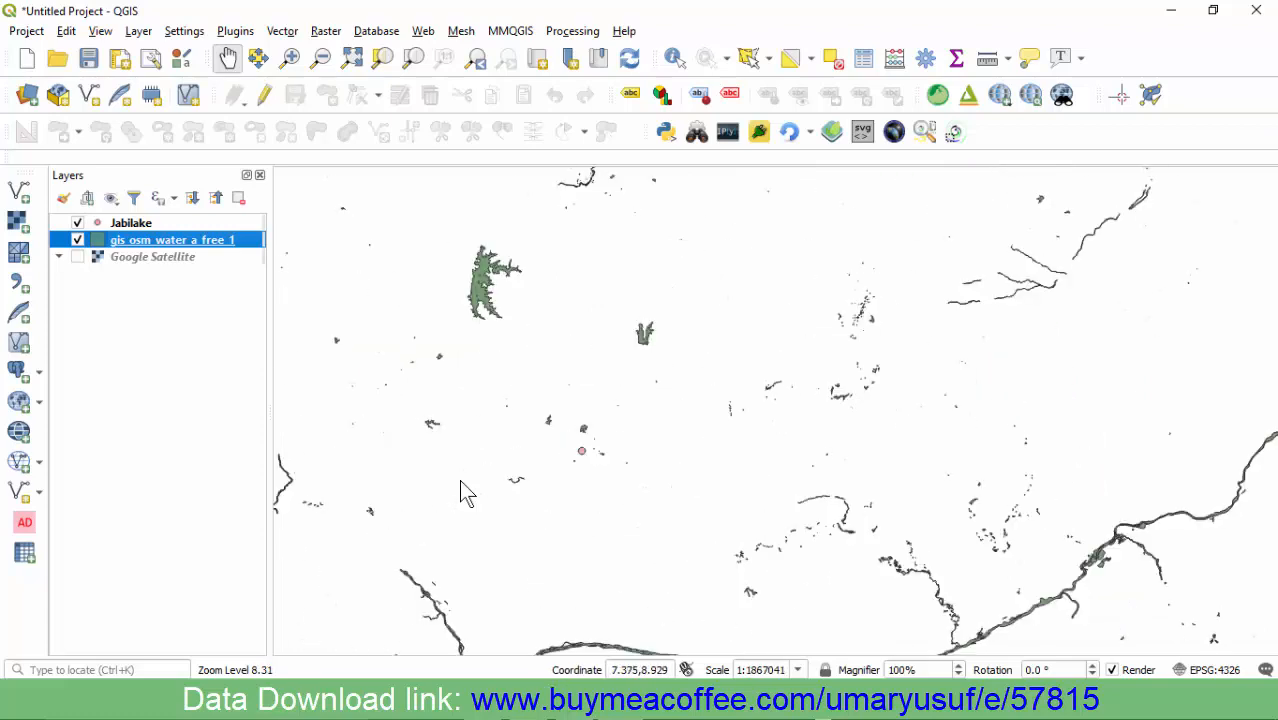
scroll(463, 492, "up", 3)
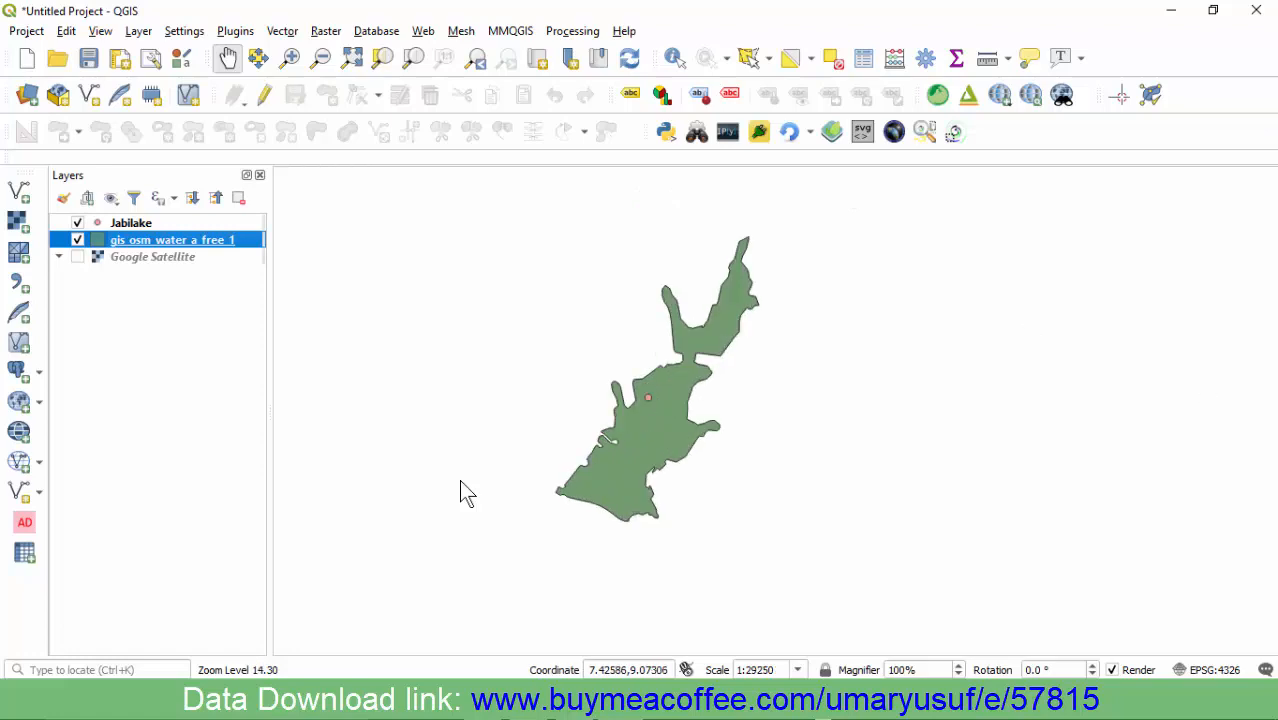
scroll(463, 492, "down", 1)
scroll(463, 492, "up", 1)
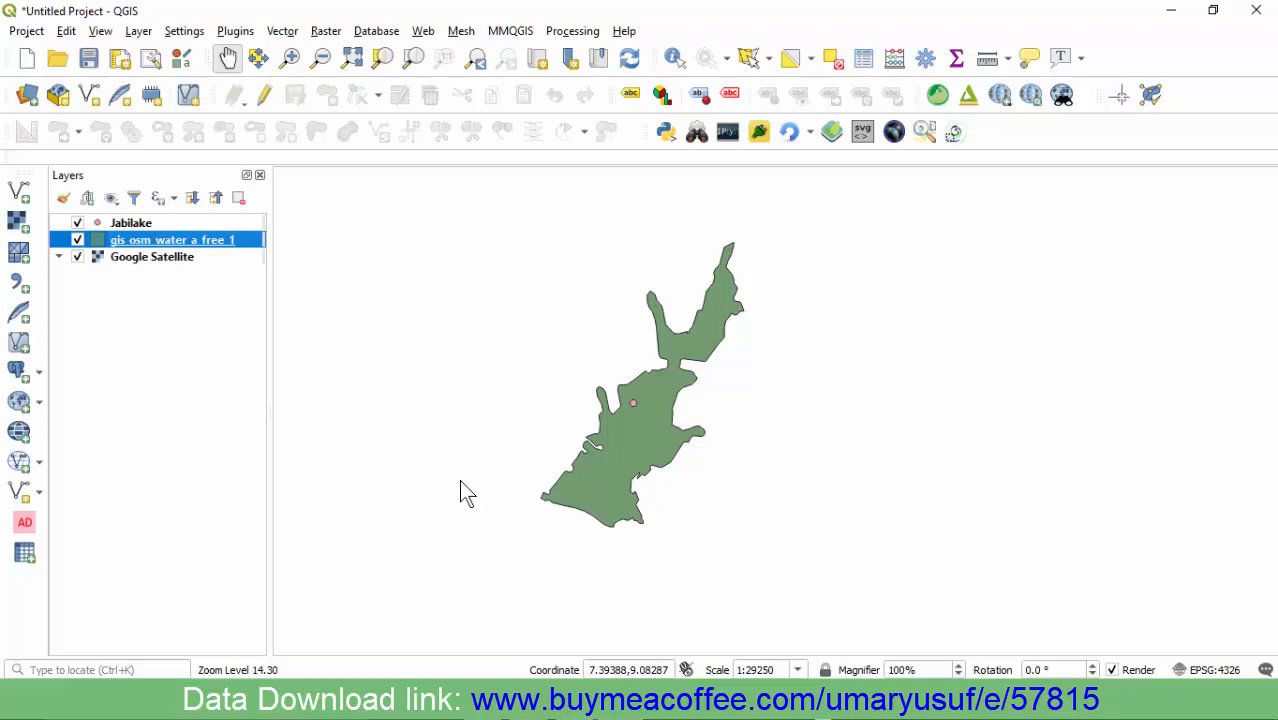
Compare the Jabi Lake water polygon with the Google Satellite imagery by toggling the water layer, and view the surrounding water bodies
scroll(463, 492, "up", 1)
scroll(463, 492, "down", 1)
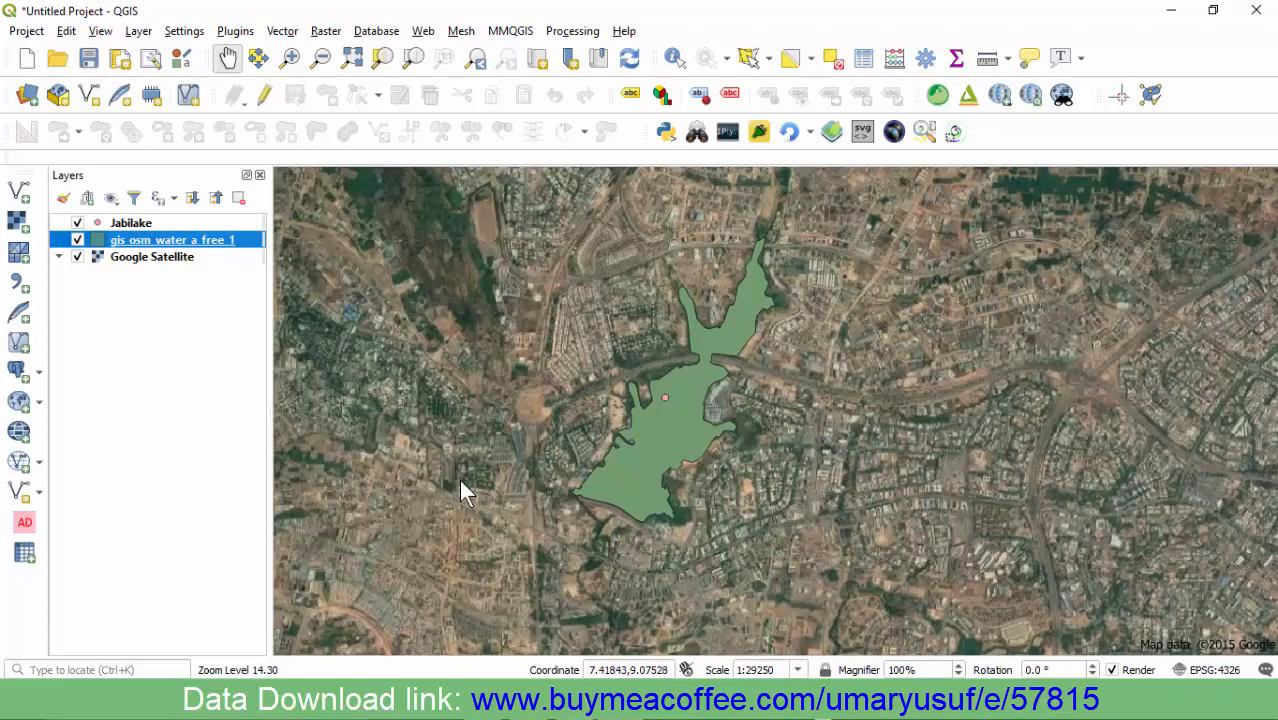
key("space")
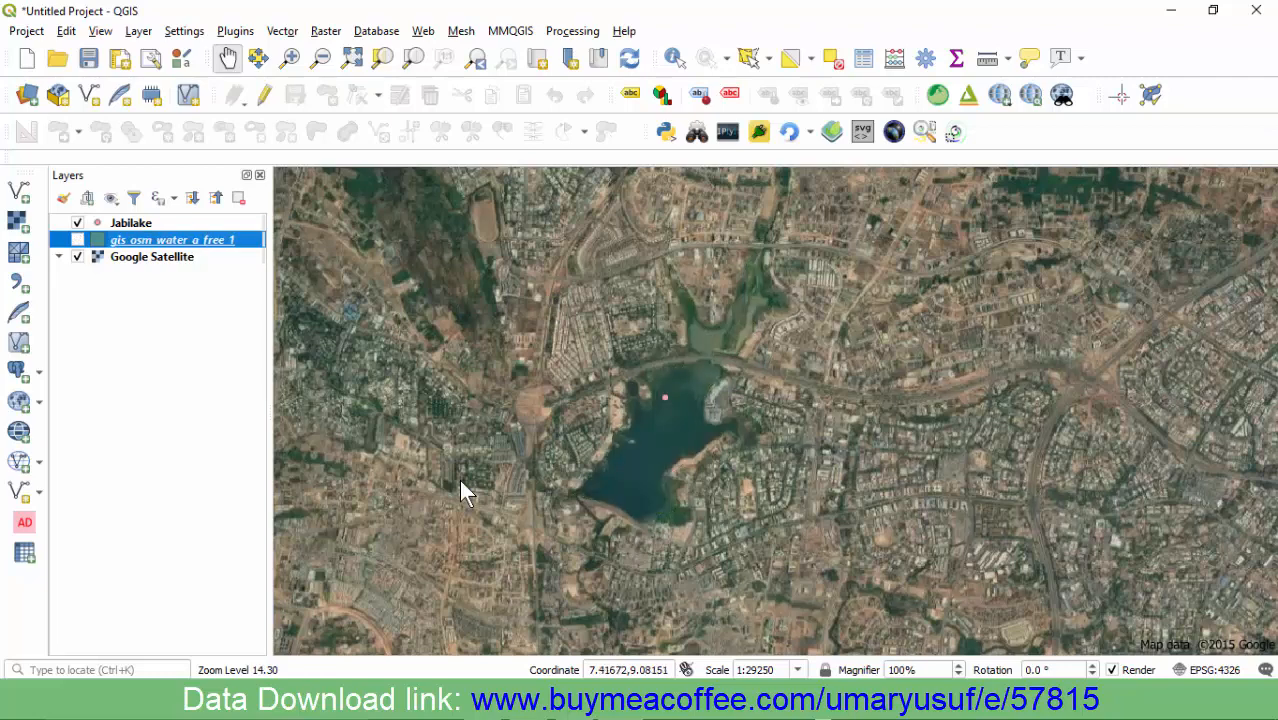
scroll(463, 492, "up", 1)
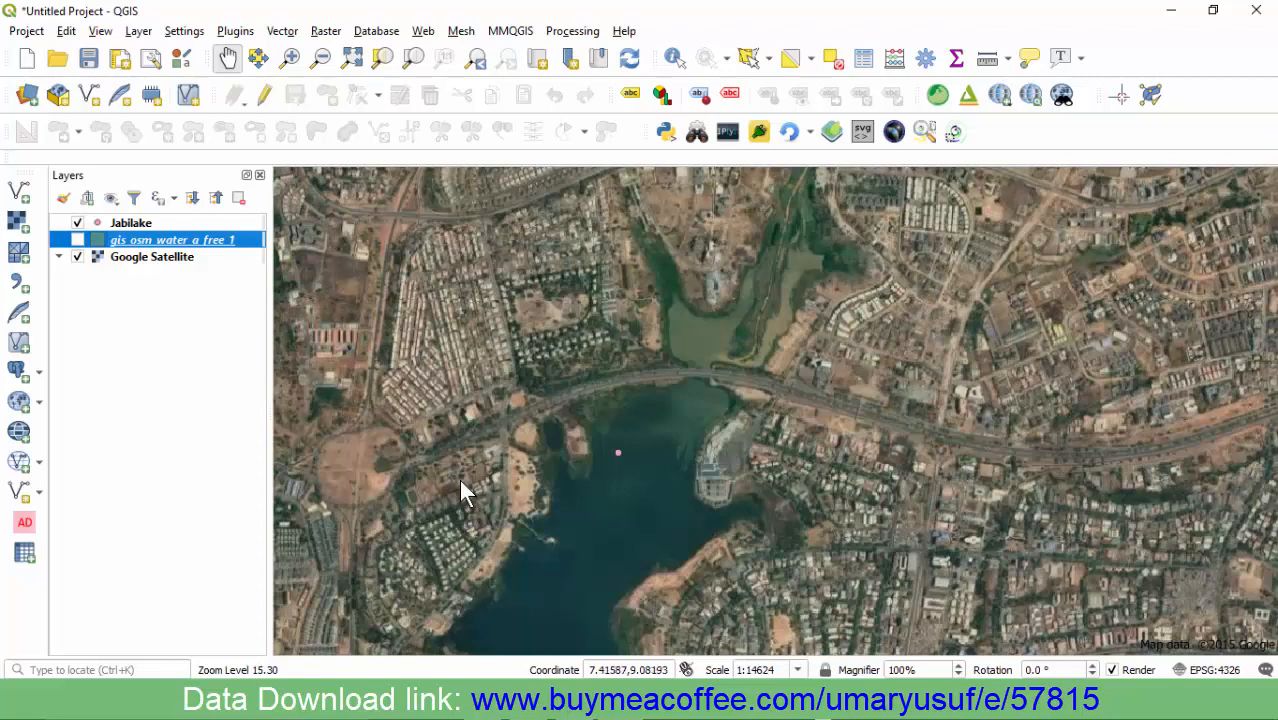
key("space")
key("space")
key("space")
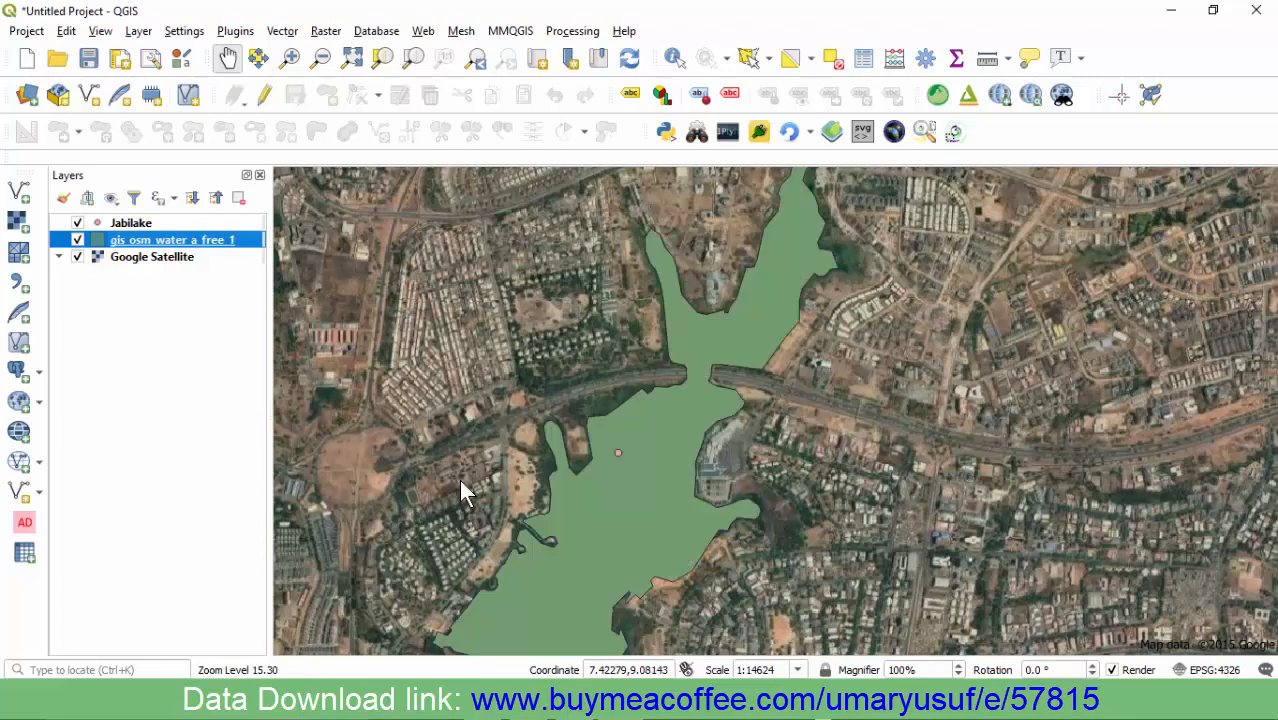
scroll(463, 492, "down", 3)
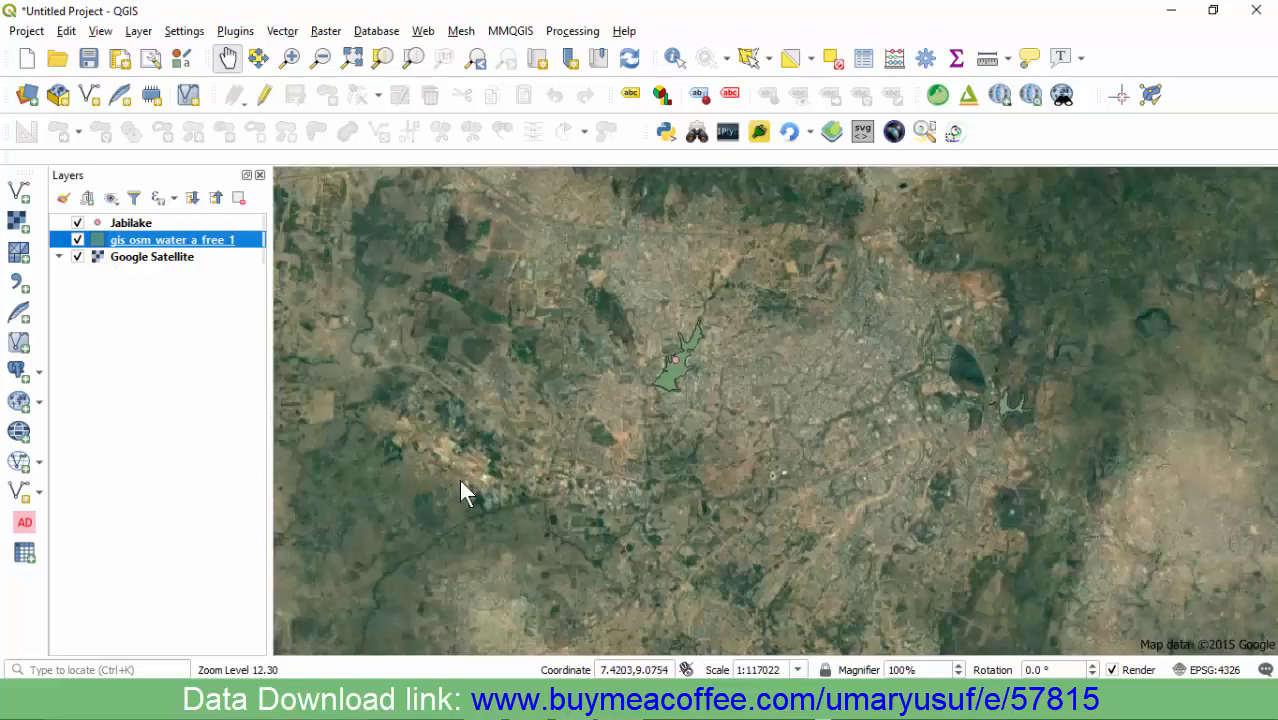
scroll(463, 492, "down", 2)
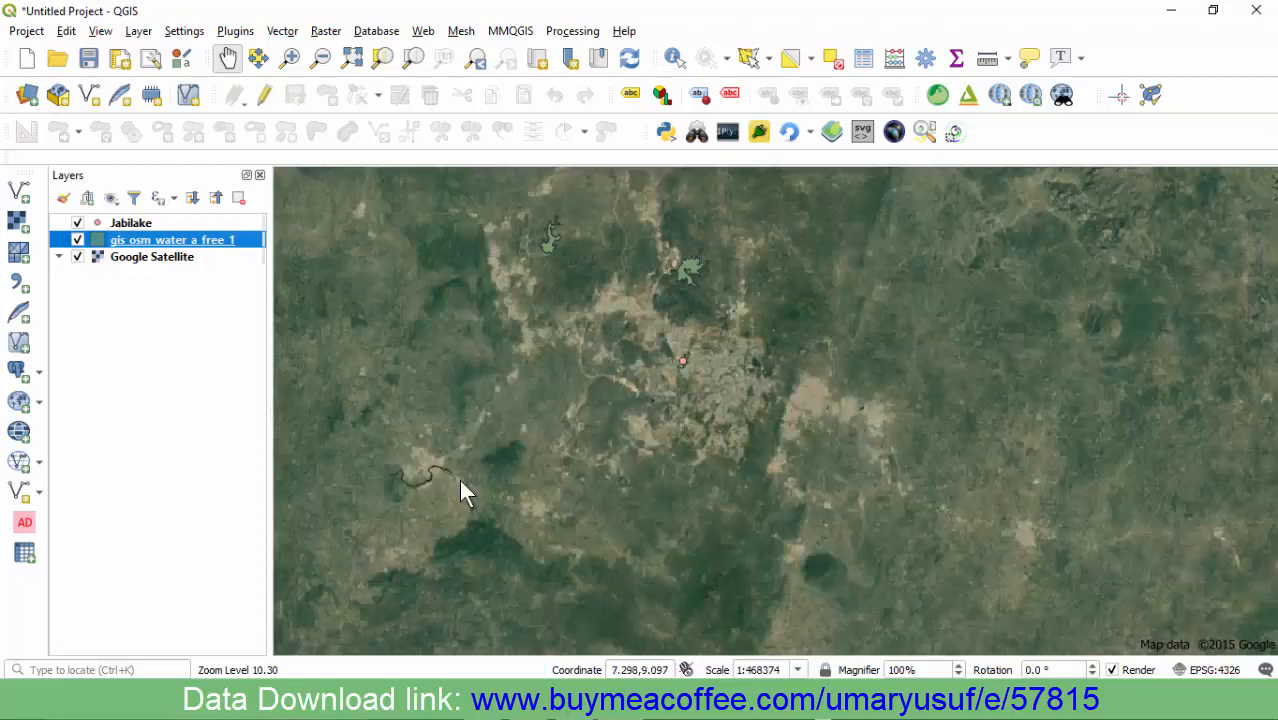
Select the Jabi Lake polygon in the gis_osm_water_a_free_1 layer on the map
scroll(463, 492, "up", 4)
scroll(463, 492, "up", 1)
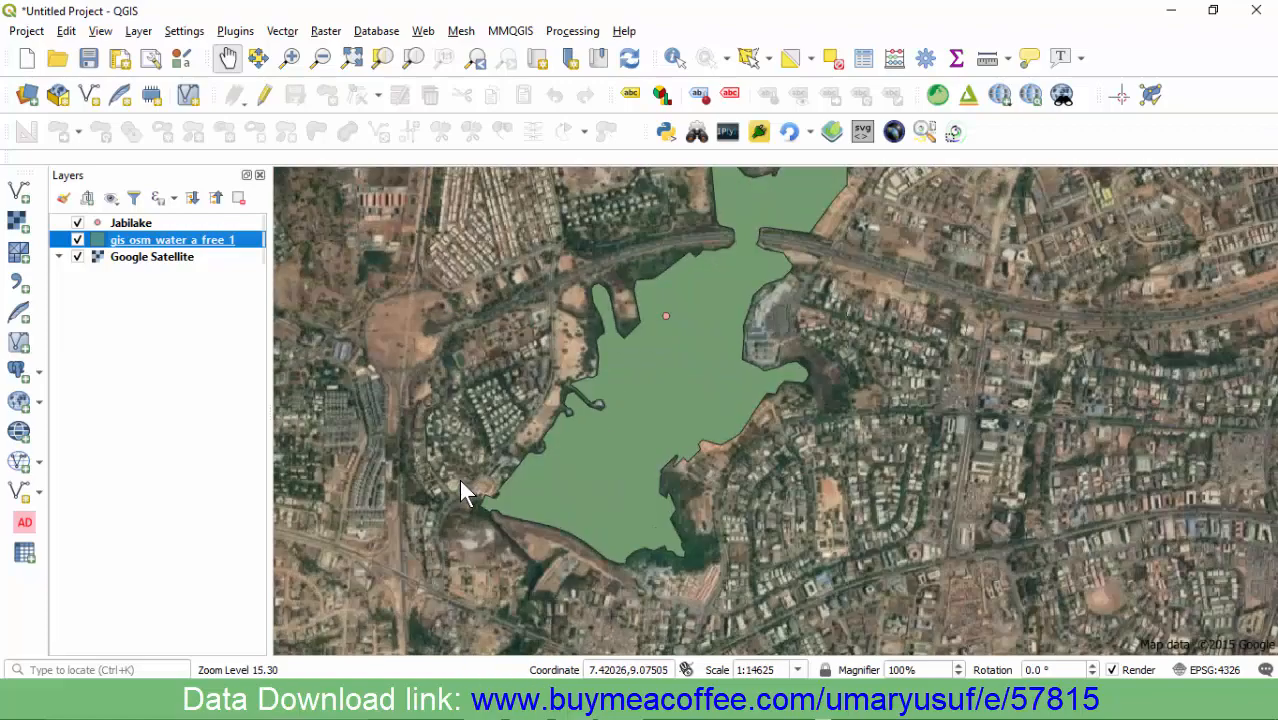
scroll(463, 492, "down", 1)
scroll(463, 492, "up", 1)
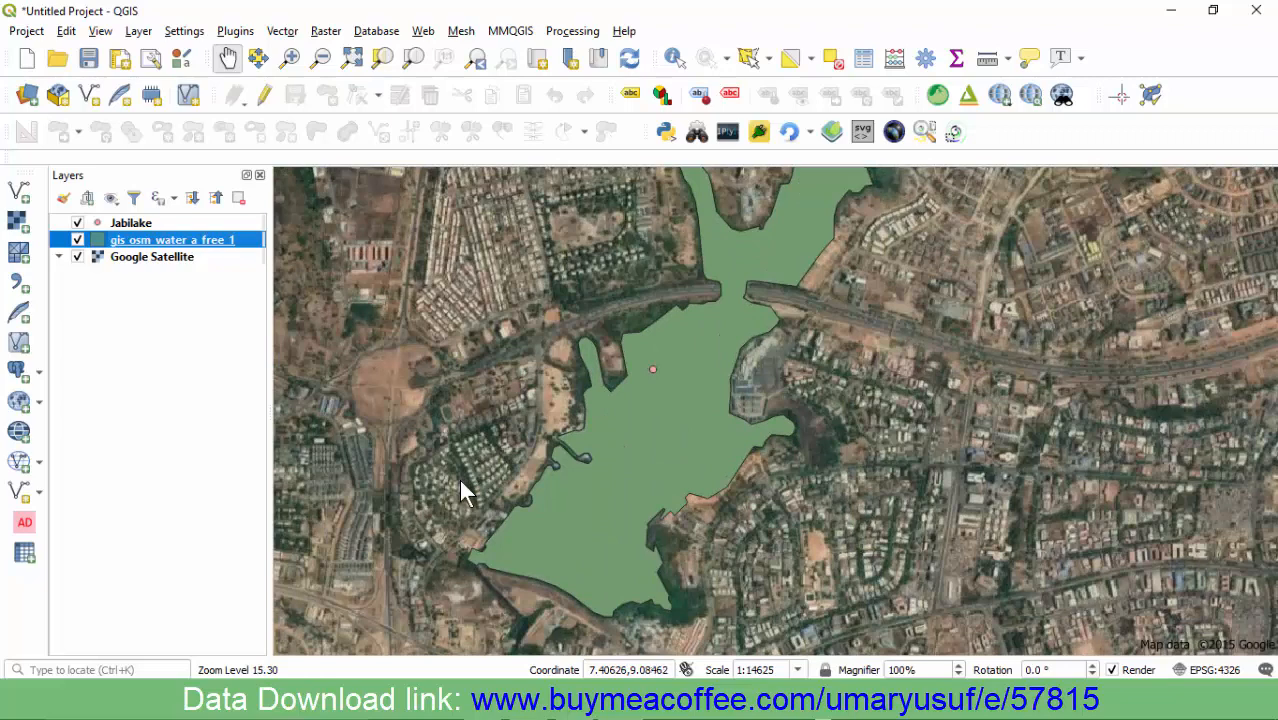
left_click(749, 58)
left_click(714, 396)
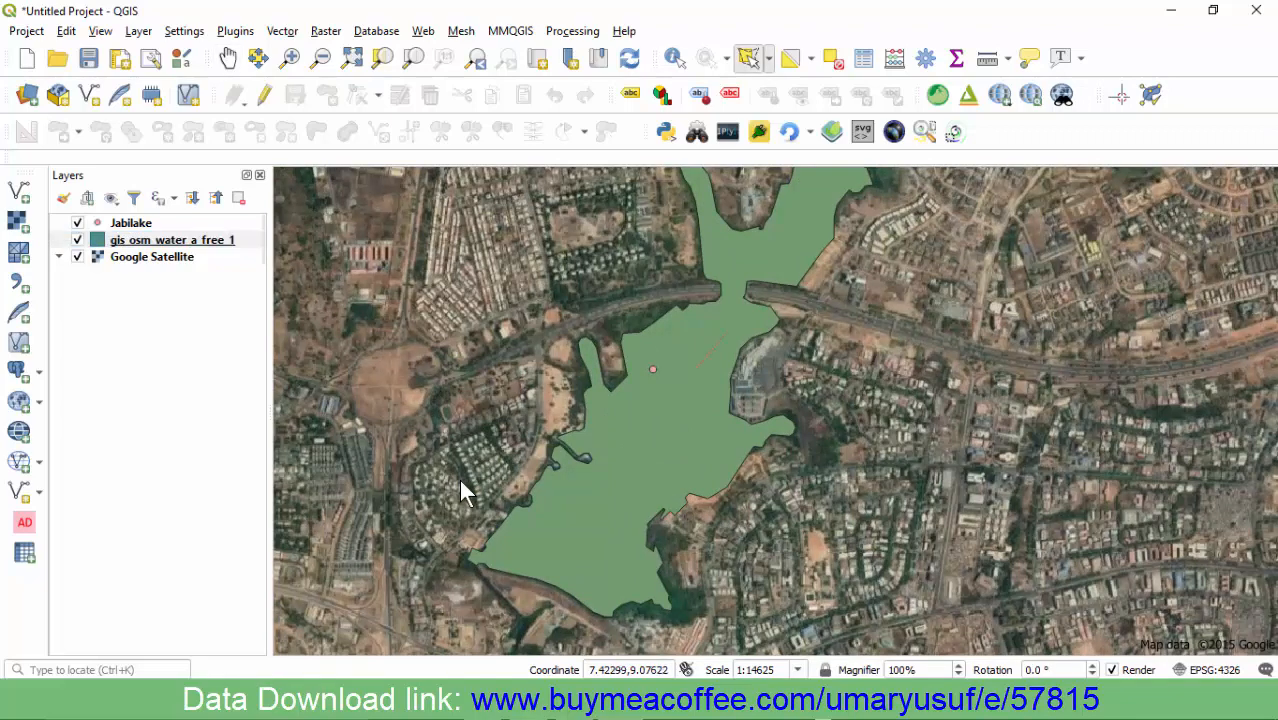
left_click(463, 492)
scroll(463, 492, "down", 1)
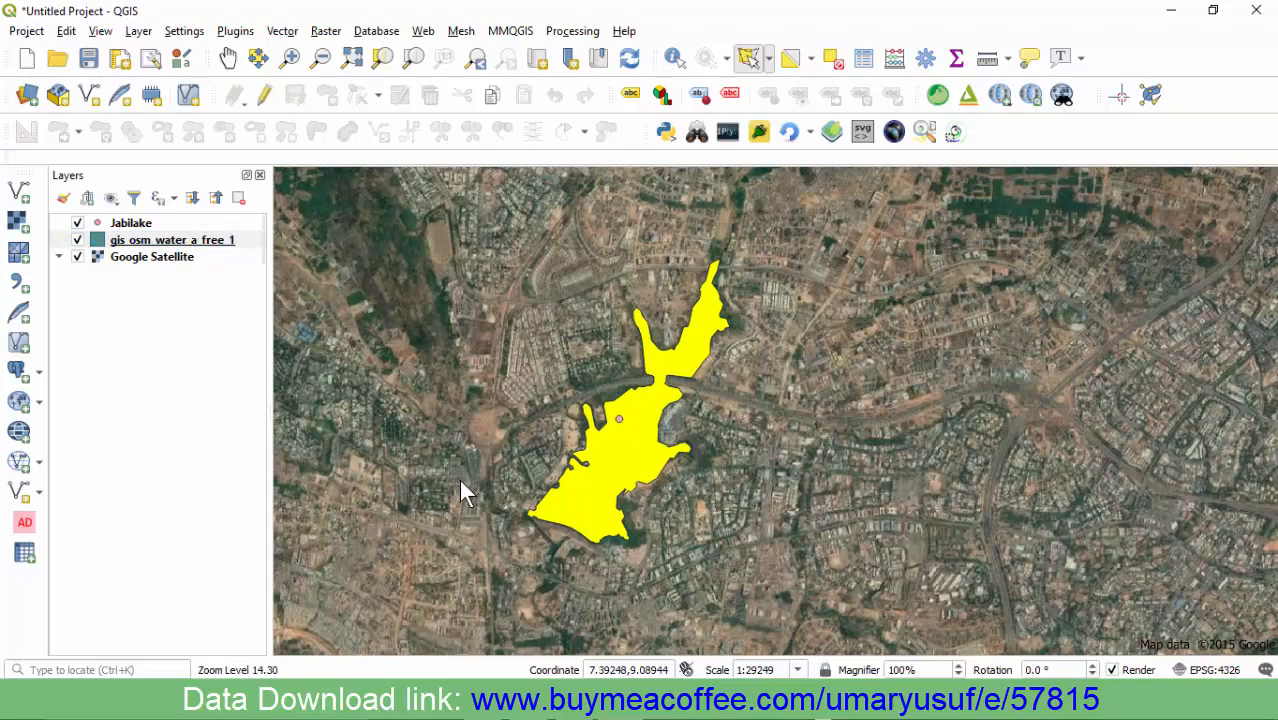
Start exporting the selected lake feature from the gis_osm_water_a_free_1 layer, with GeoPackage as the format
right_click(188, 239)
mouse_move(227, 580)
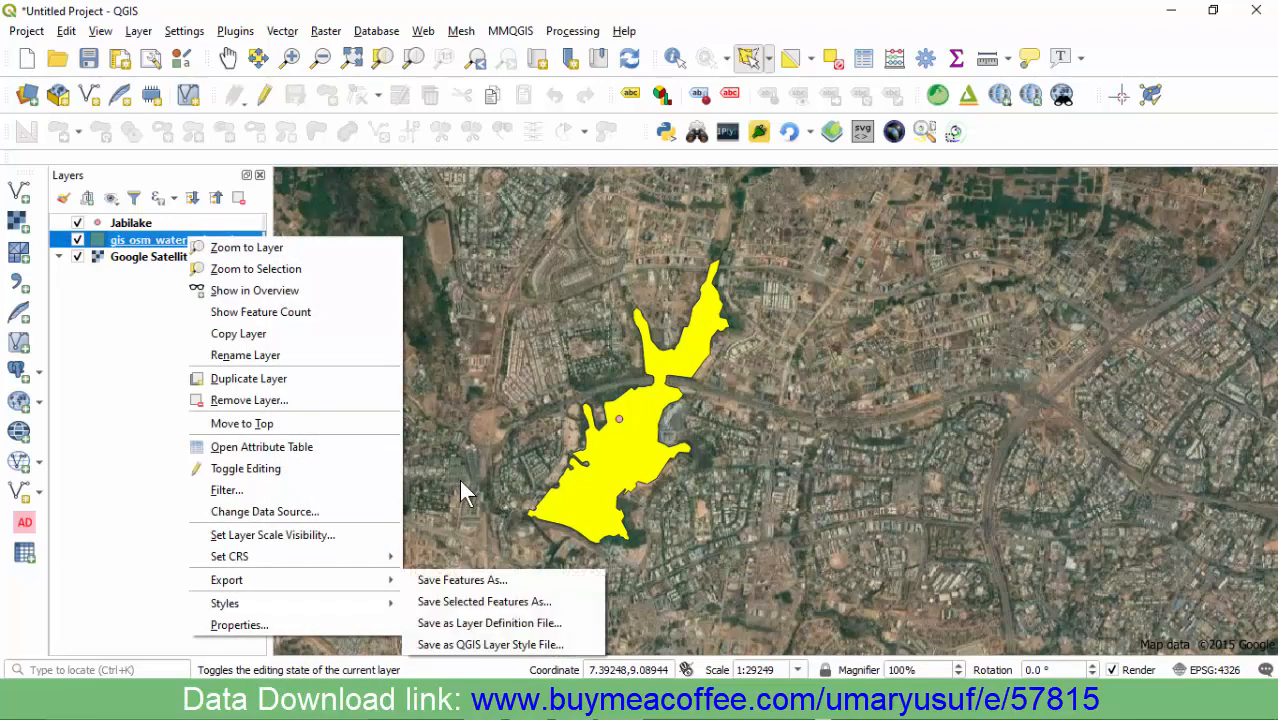
left_click(462, 580)
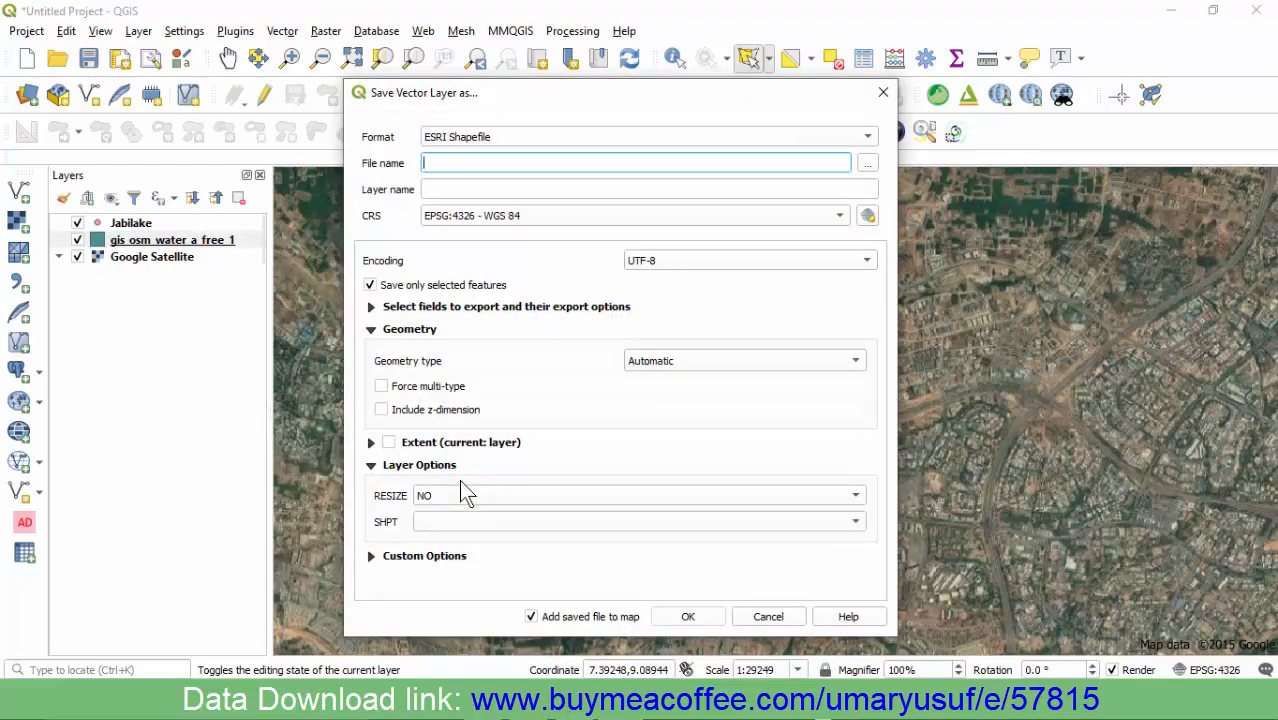
left_click(650, 137)
key("Up")
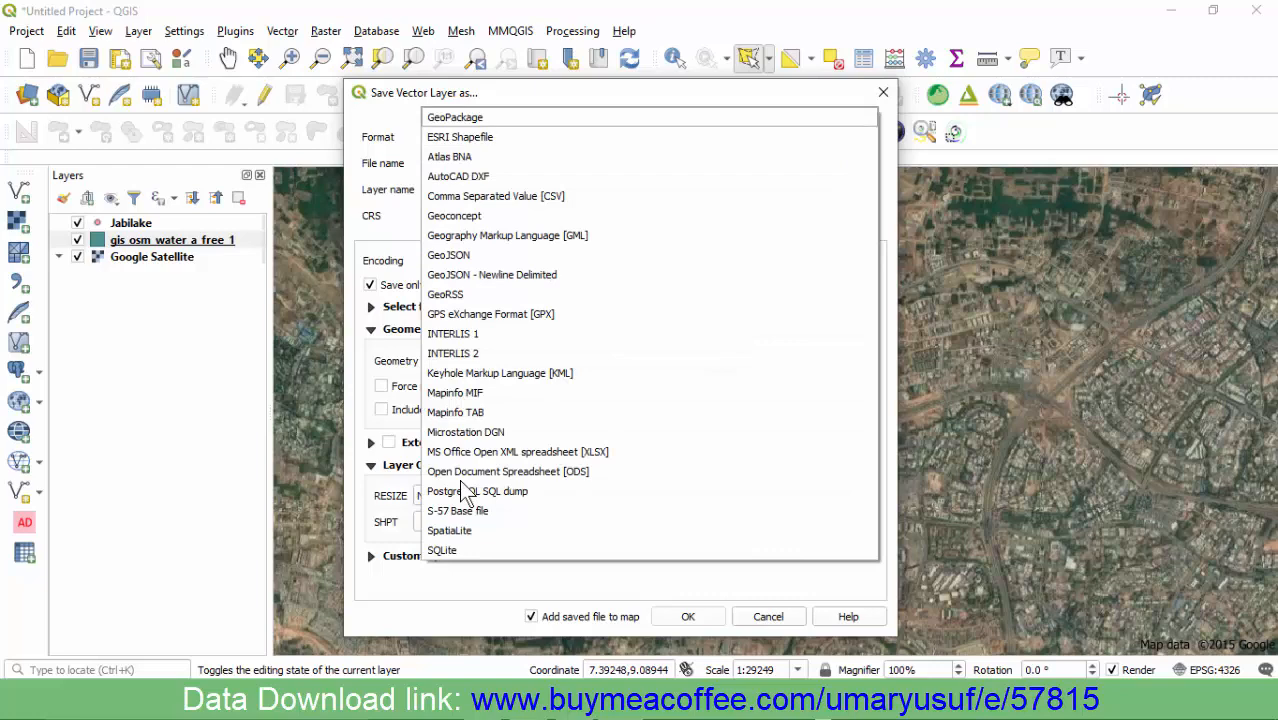
key("Return")
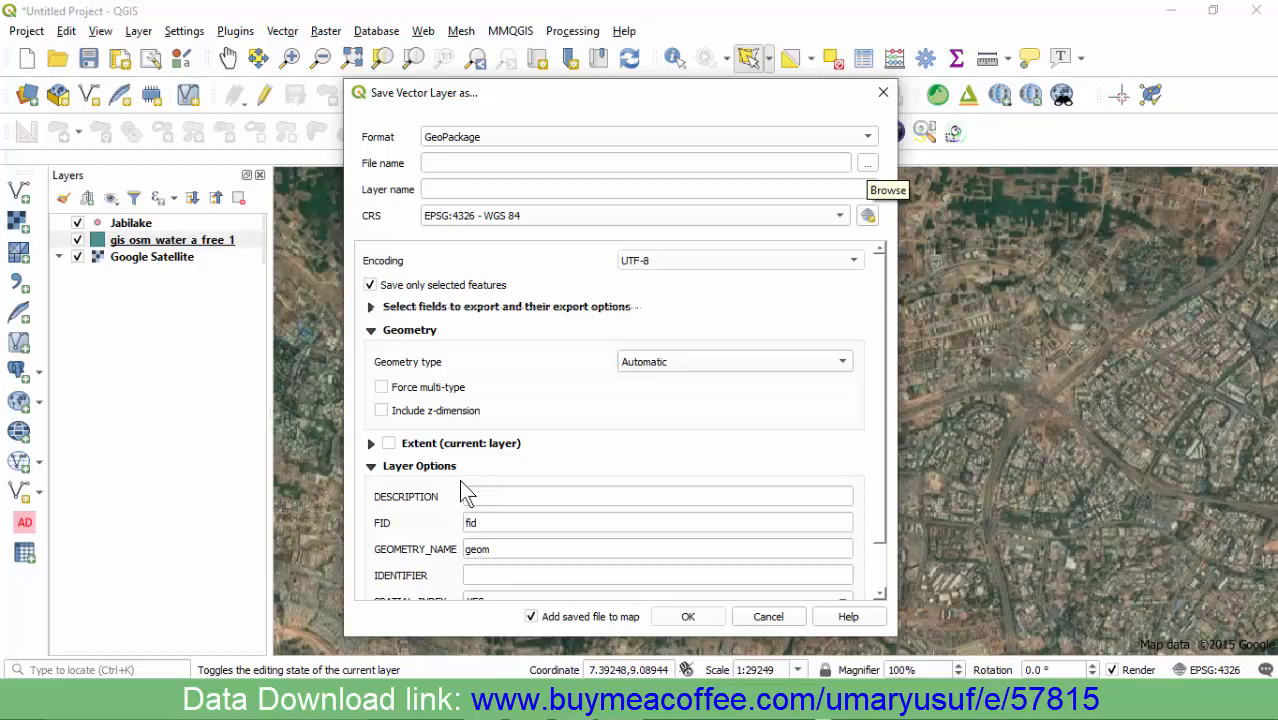
Name the export JabiLake_Polygon in the JabiLake Project's SHP folder and save it, adding the new layer to the map
left_click(867, 163)
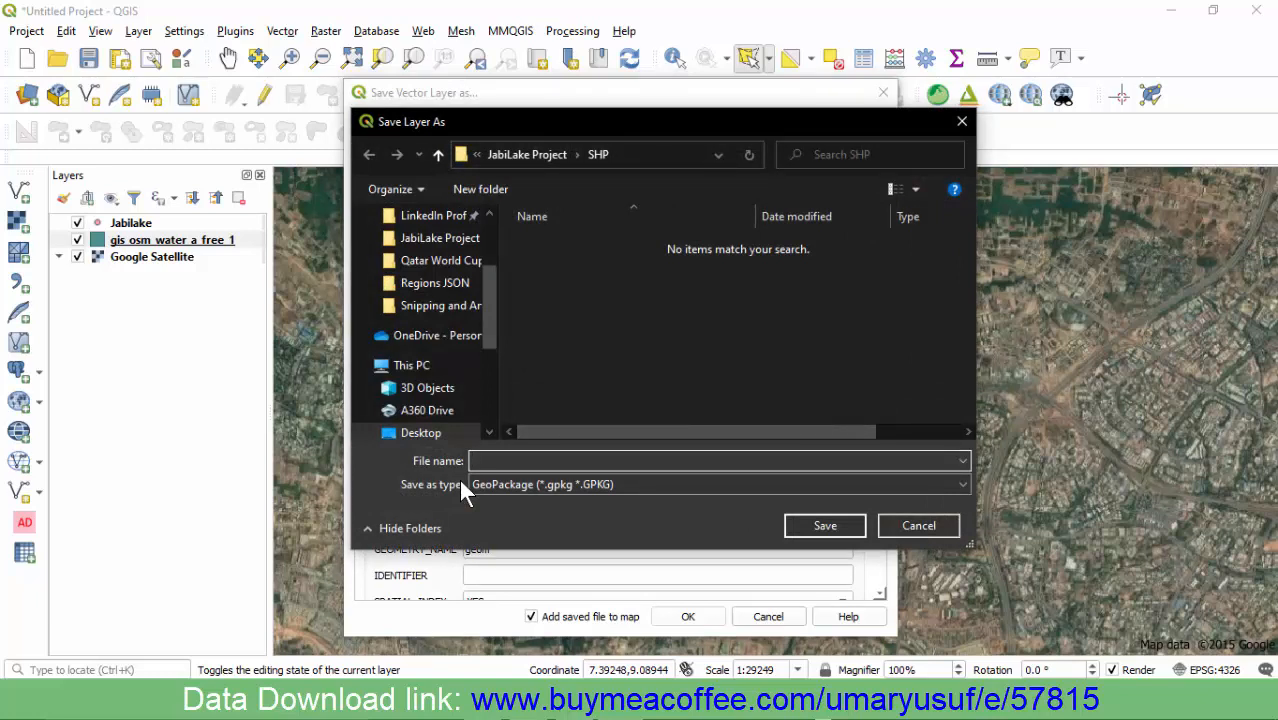
type("L")
key("BackSpace")
type("JabiLake_Polygon")
key("Return")
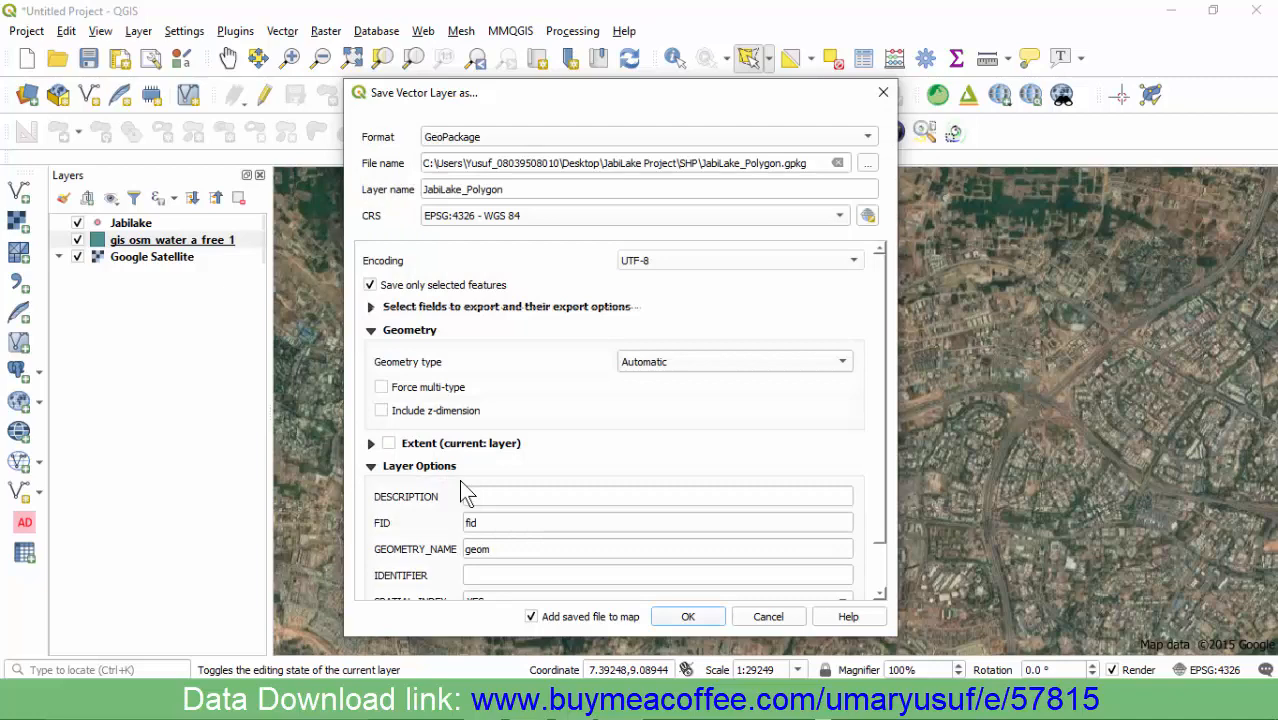
key("Return")
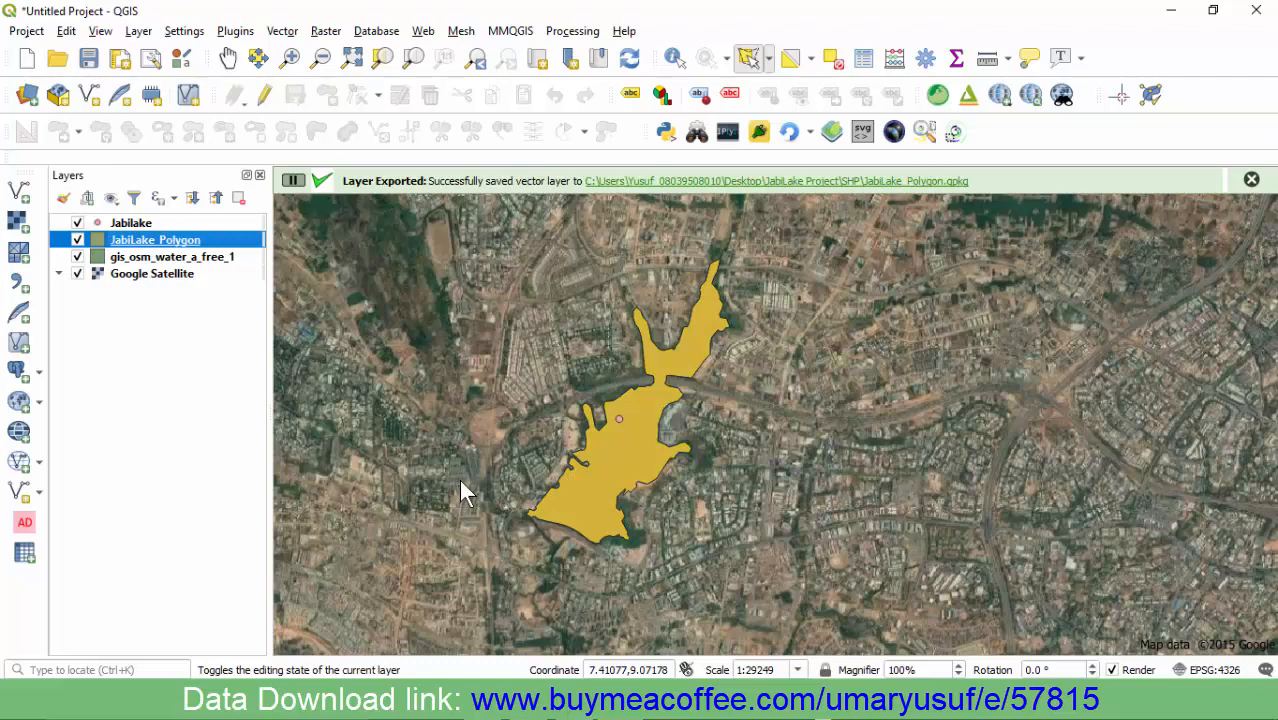
Remove the gis_osm_water_a_free_1 layer from the project and zoom the map to the JabiLake_Polygon layer
left_click(78, 257)
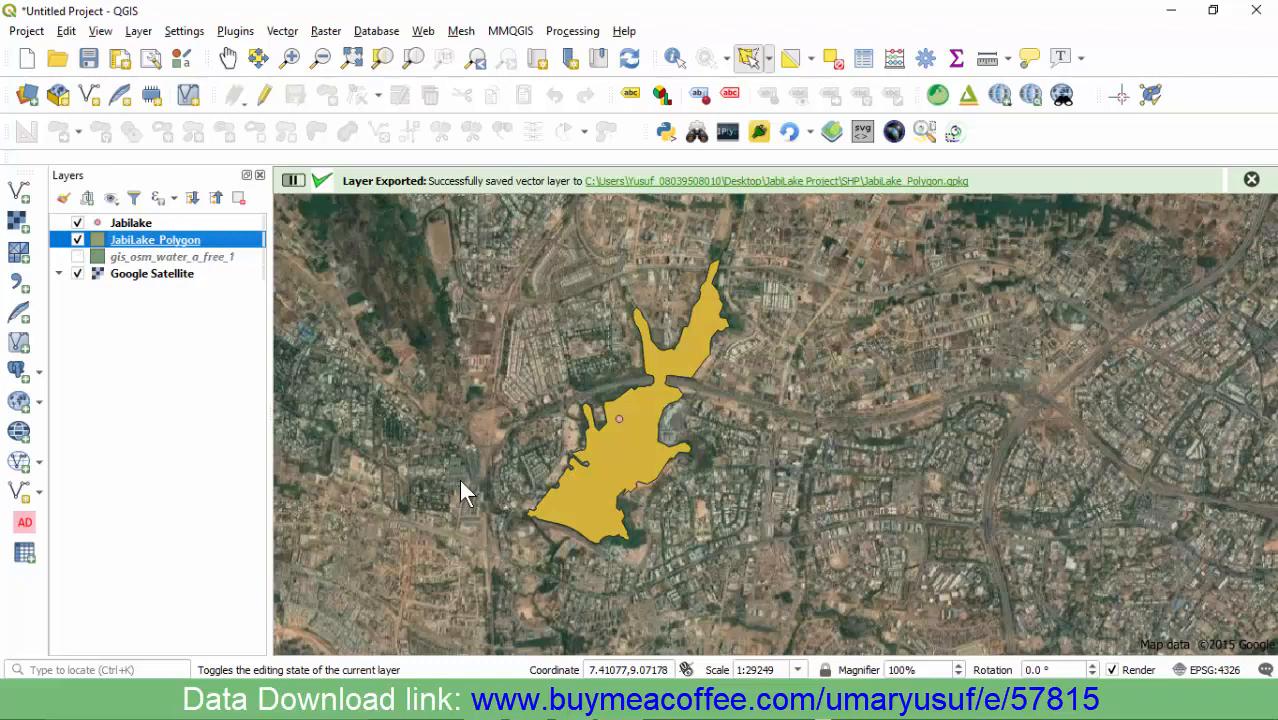
left_click(172, 257)
left_click(238, 197)
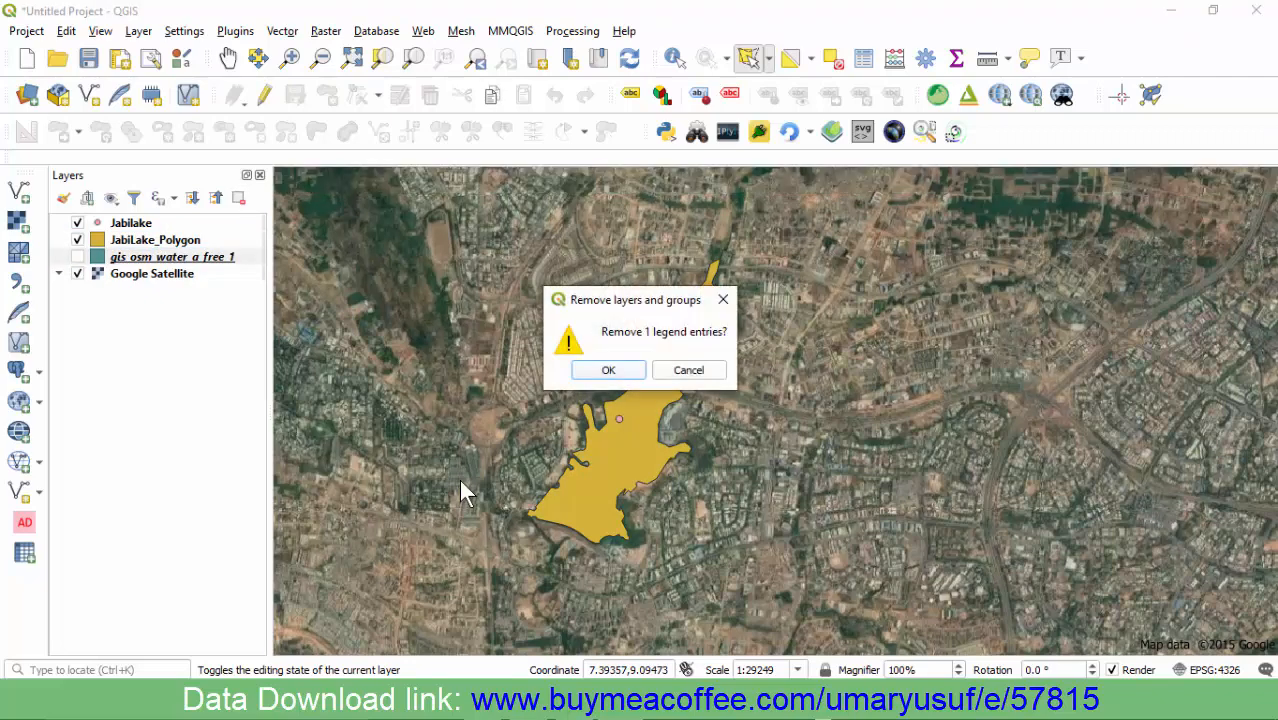
key("Return")
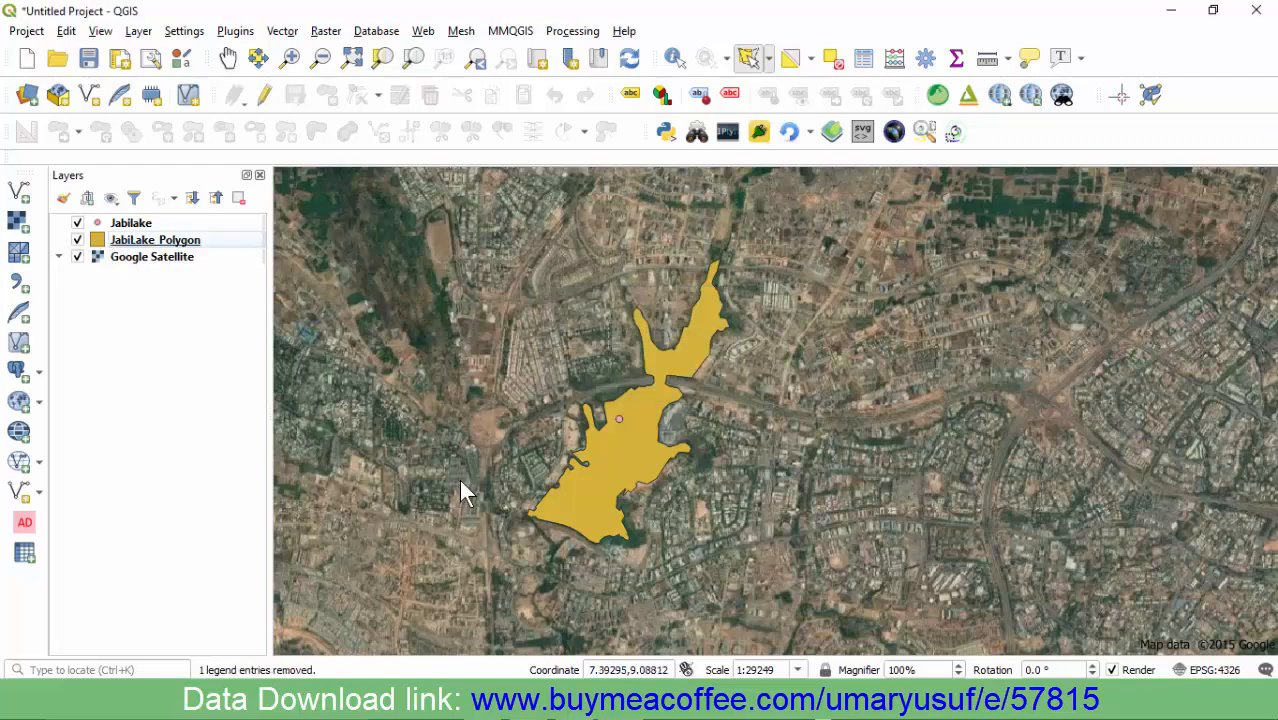
right_click(150, 240)
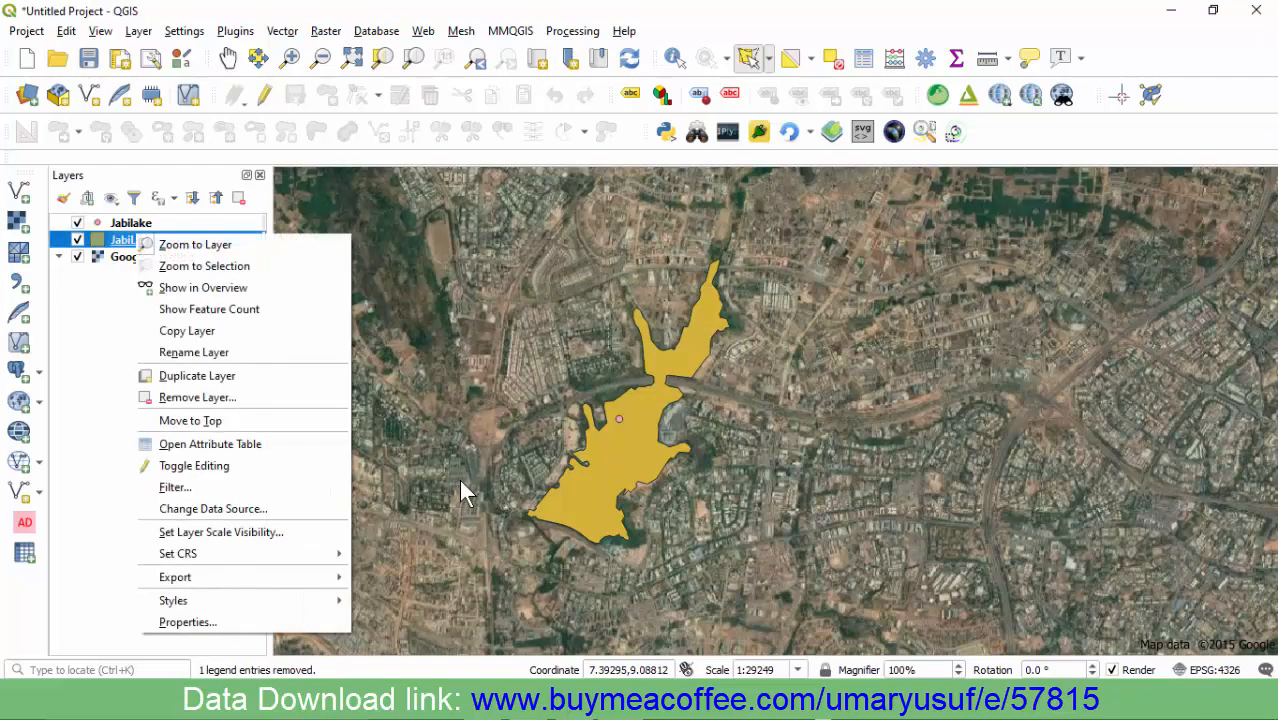
left_click(190, 246)
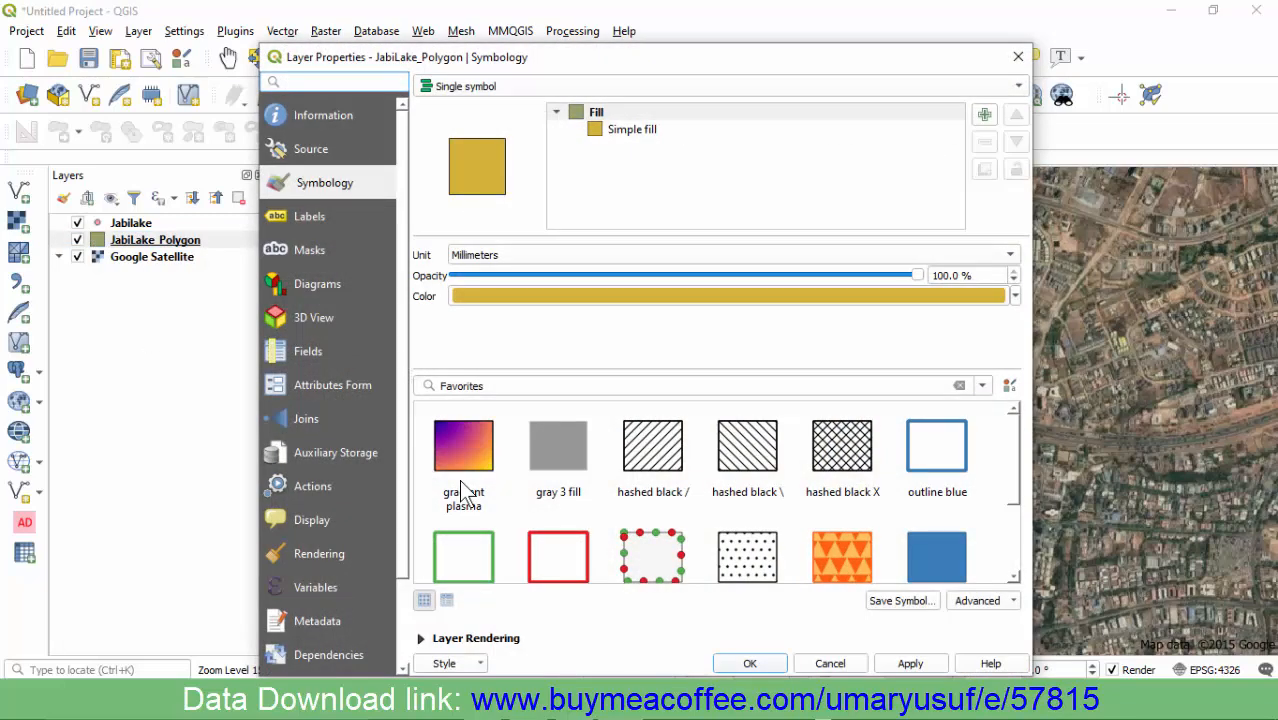
left_click(632, 129)
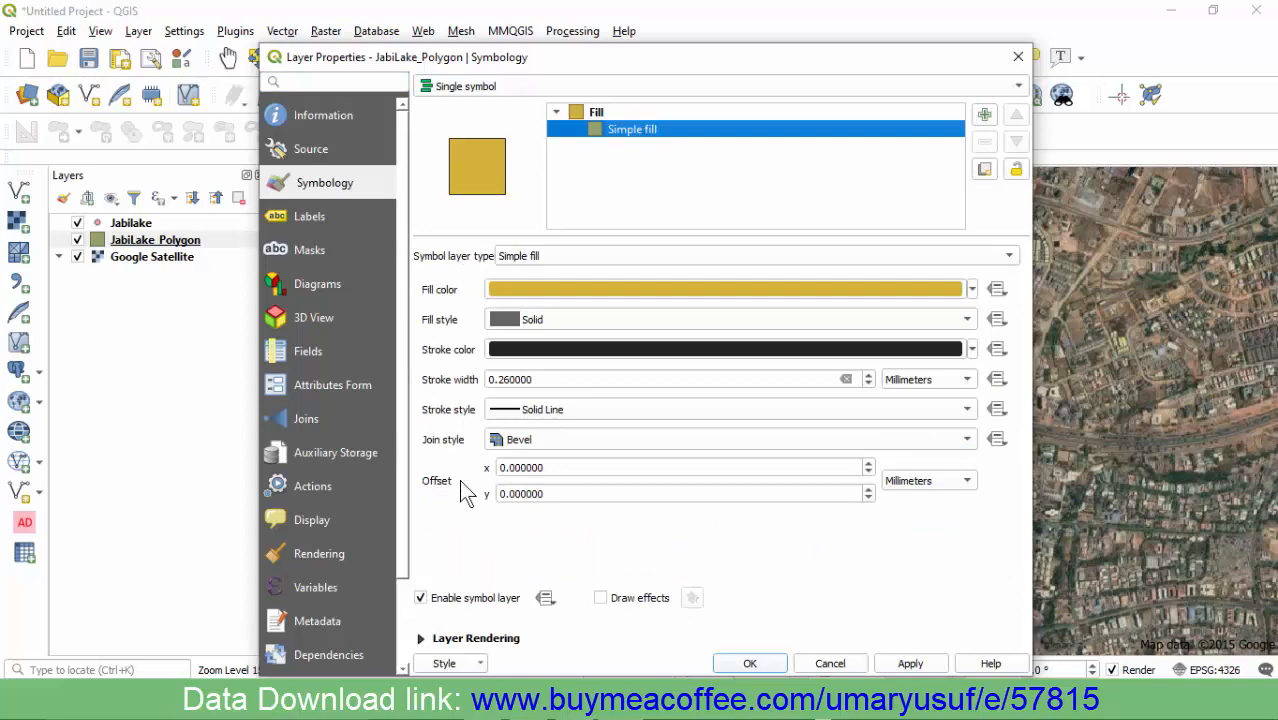
left_click(725, 289)
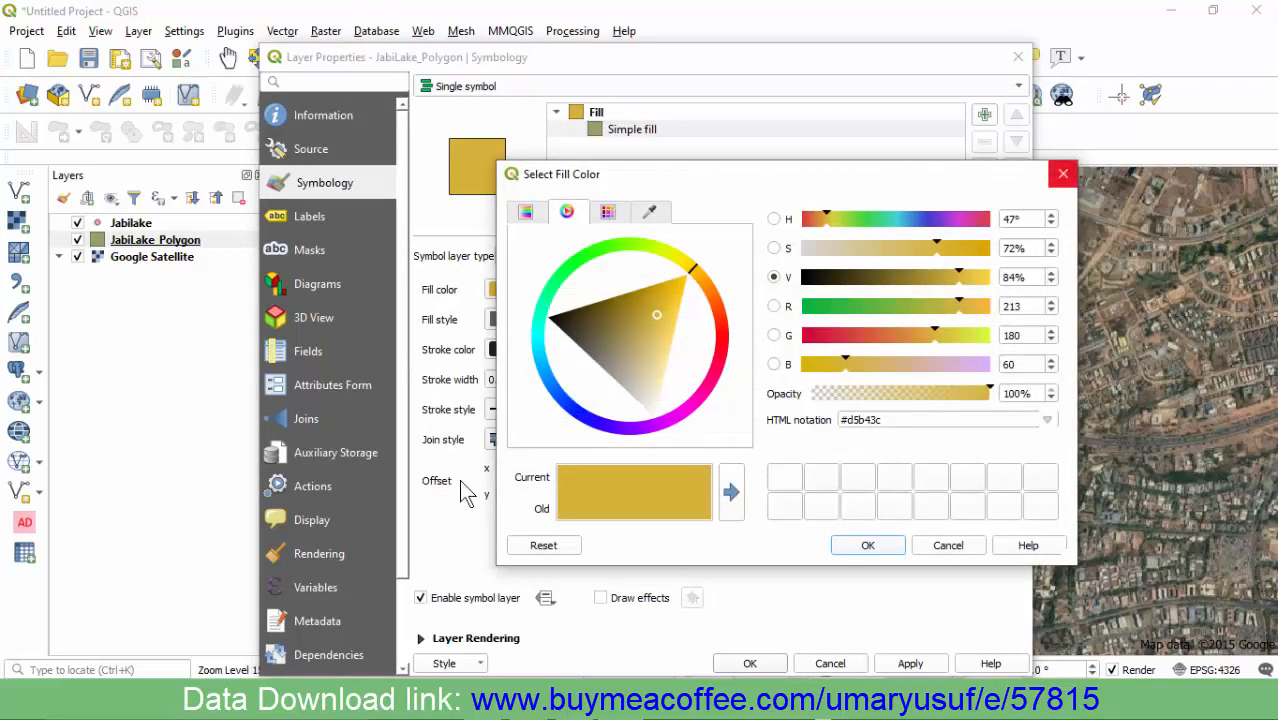
left_click(1063, 174)
left_click(596, 112)
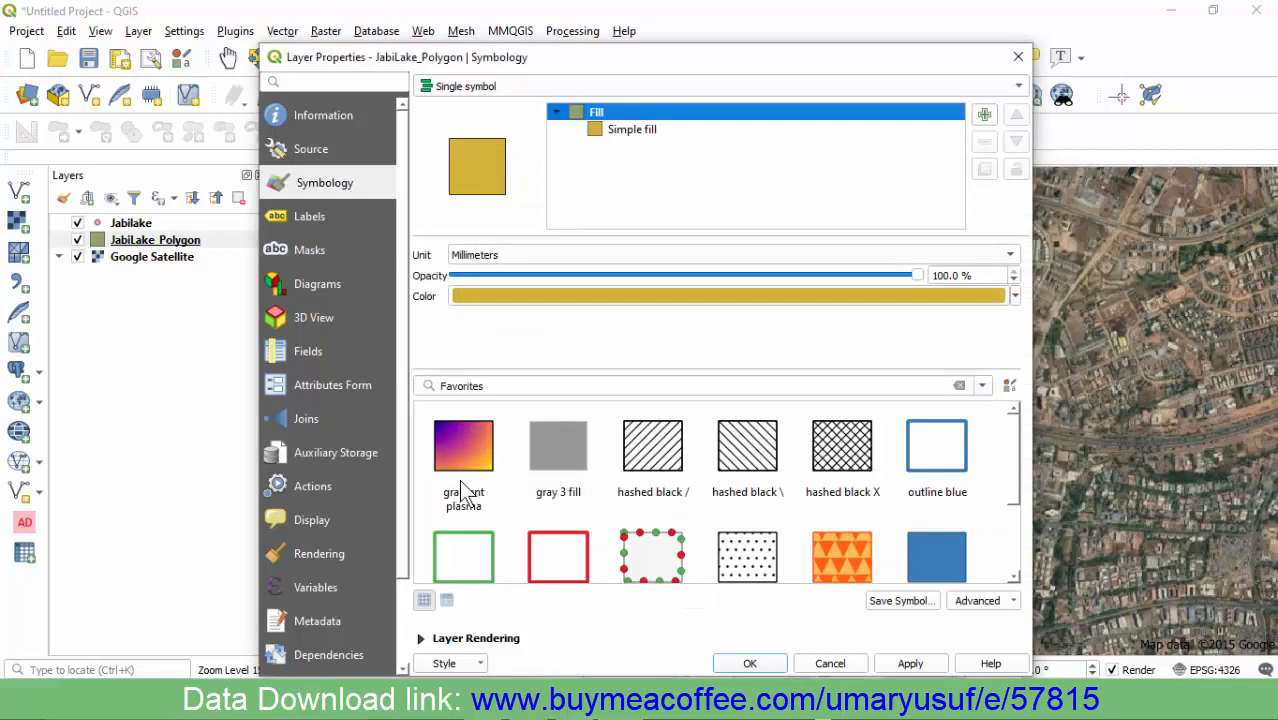
Style the JabiLake_Polygon layer with the simple blue fill preset at about 50% opacity
scroll(463, 488, "down", 2)
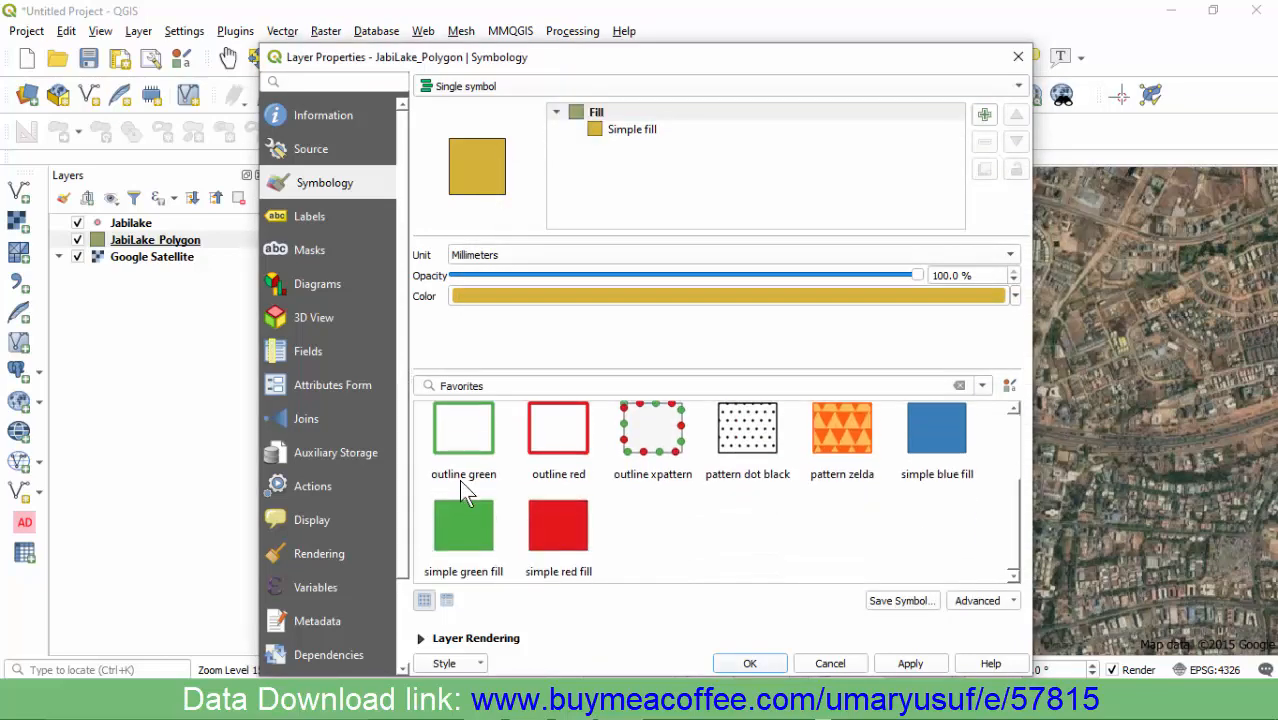
scroll(463, 488, "up", 1)
left_click(937, 470)
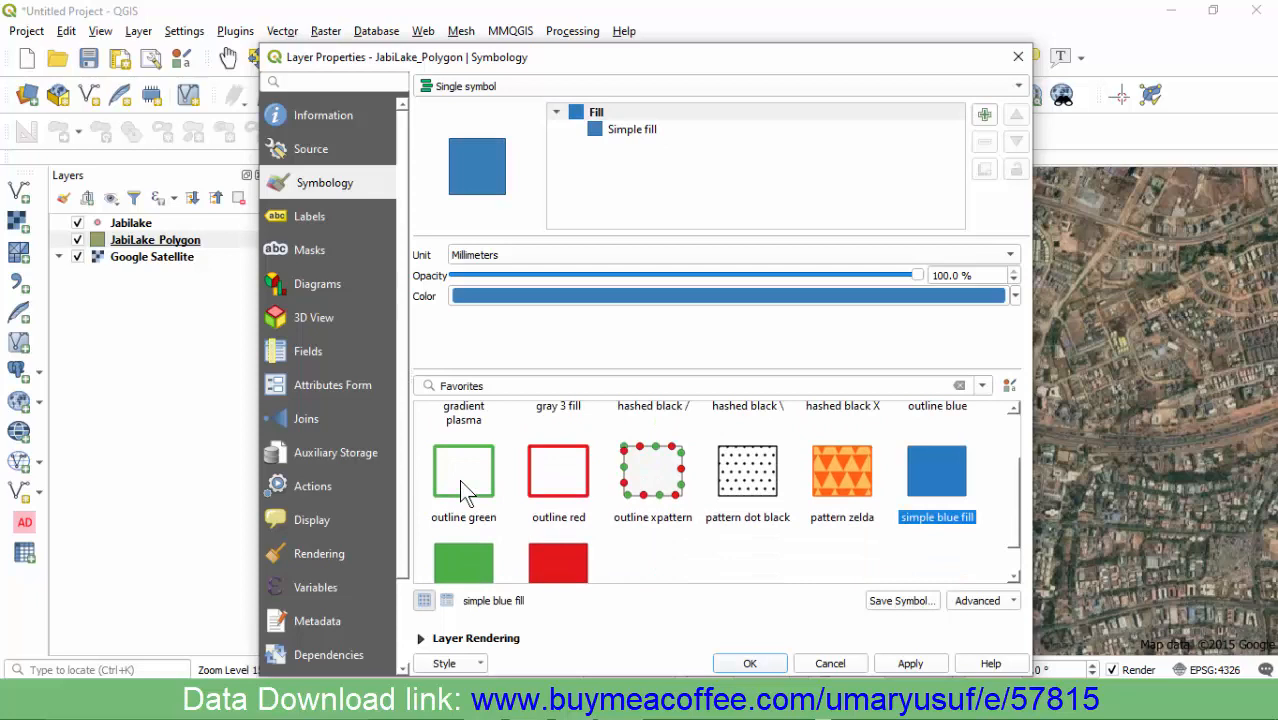
scroll(463, 488, "up", 1)
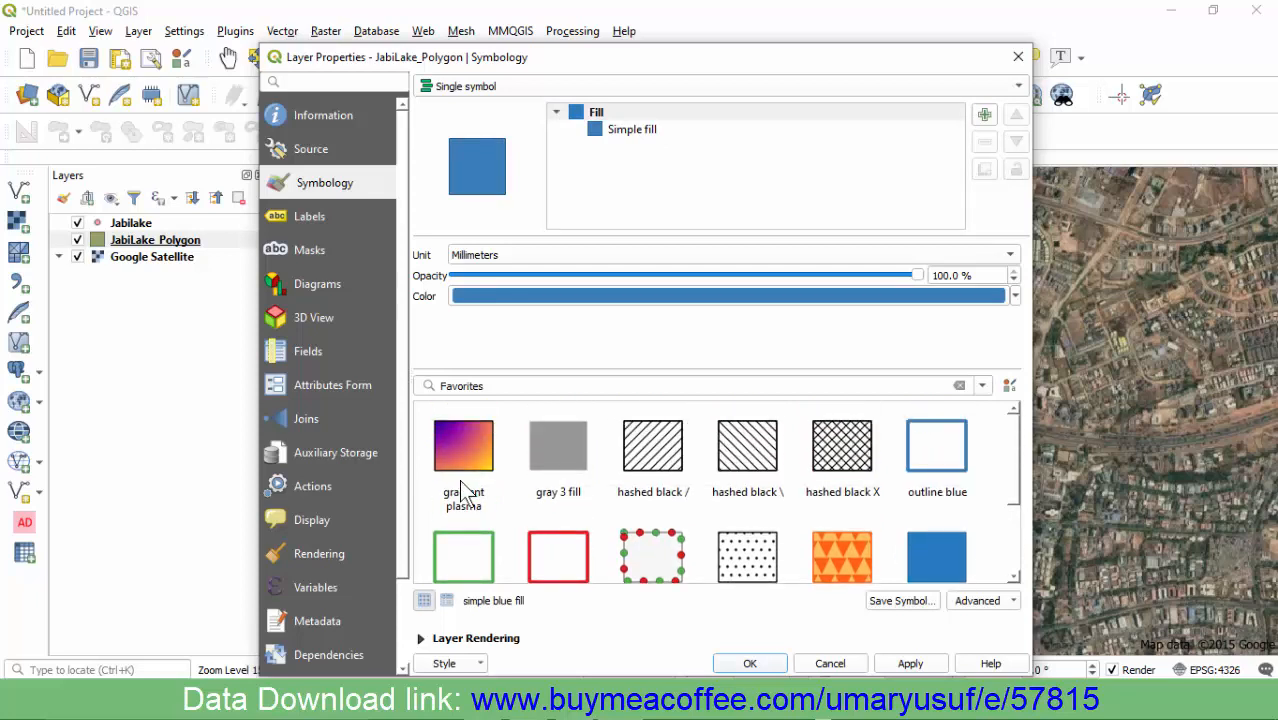
left_click_drag(917, 275, 687, 275)
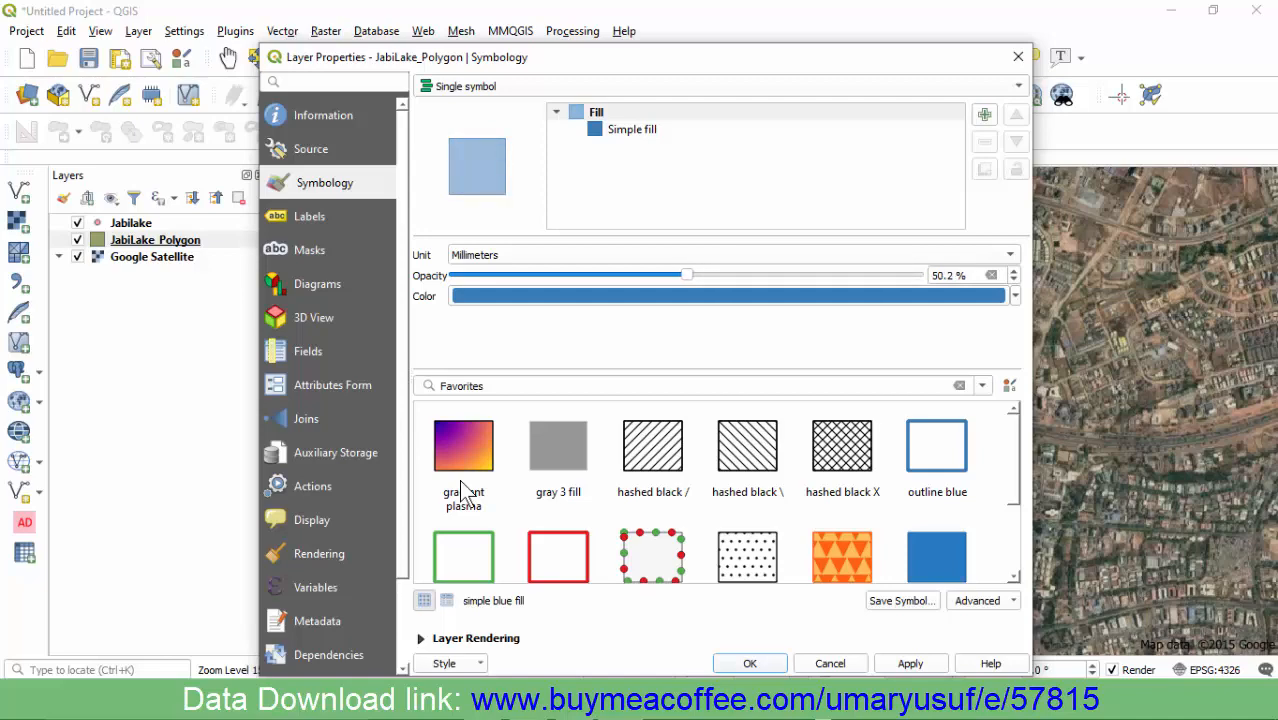
left_click(750, 663)
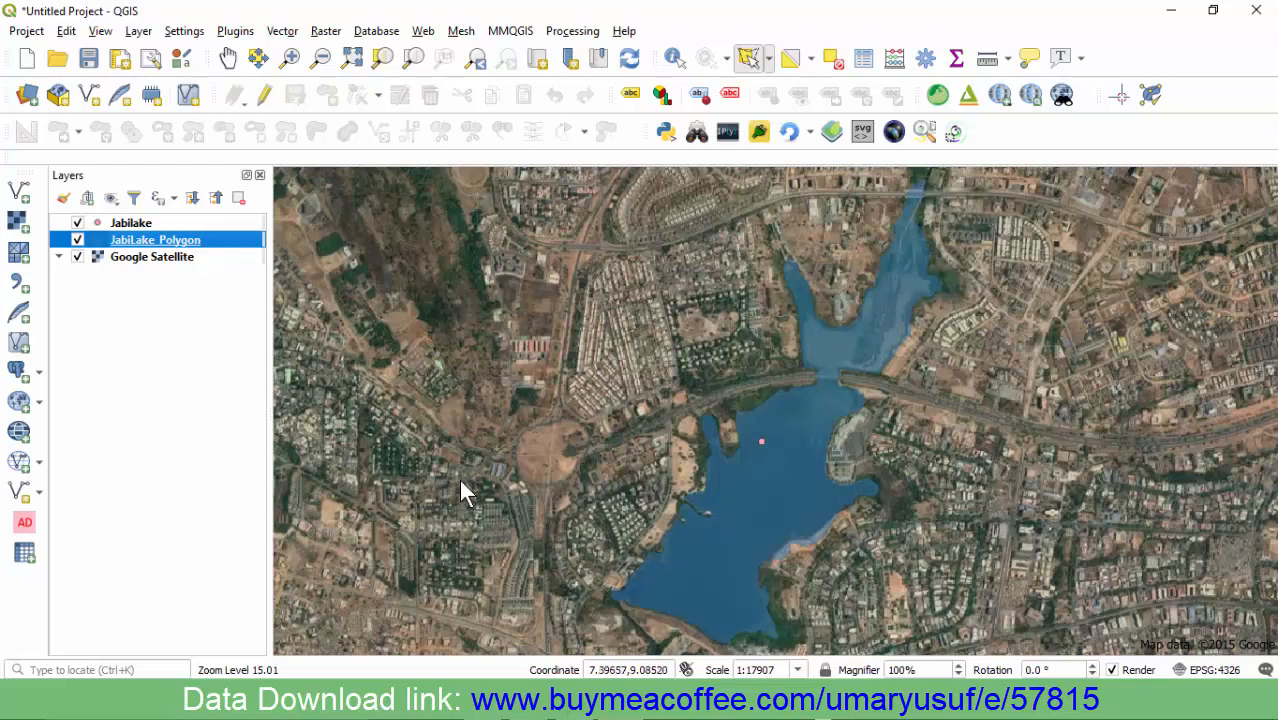
Remove the Jabilake point layer from the project
key("Up")
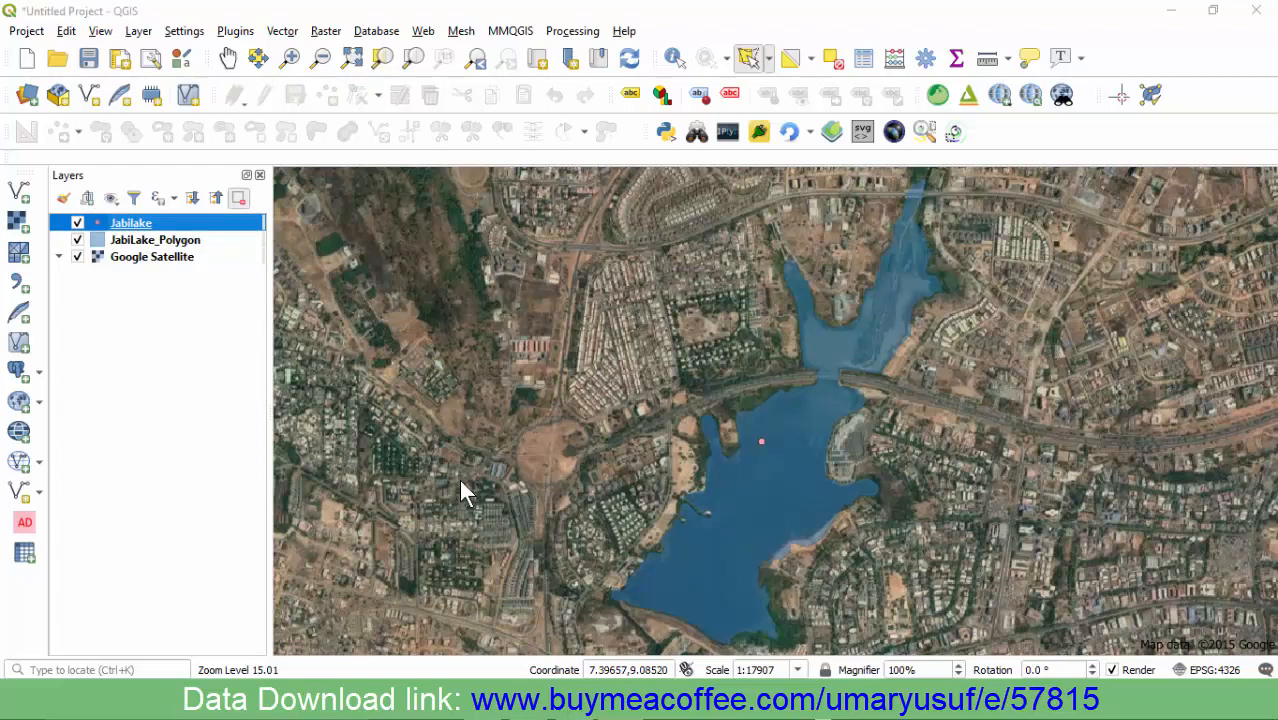
key("ctrl+d")
key("Return")
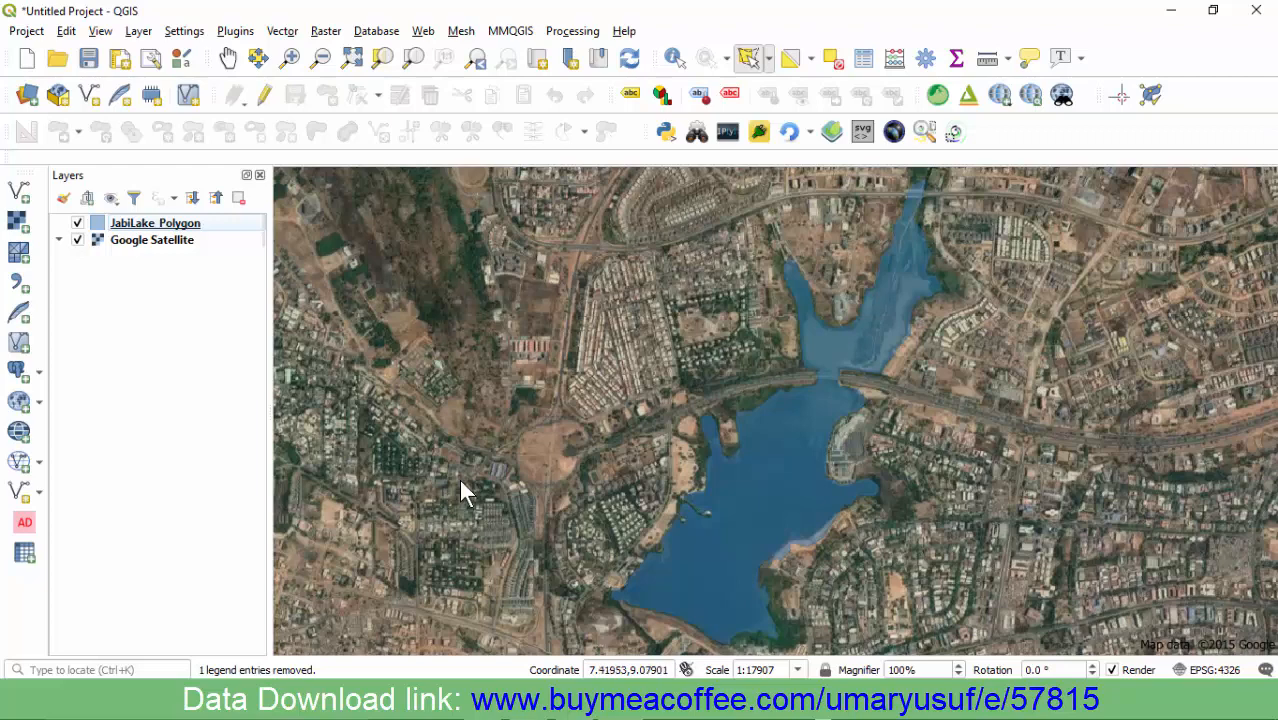
Measure a line of about 0.5 km inland from Jabi Lake's western shore, with kilometers as the unit
left_click(155, 223)
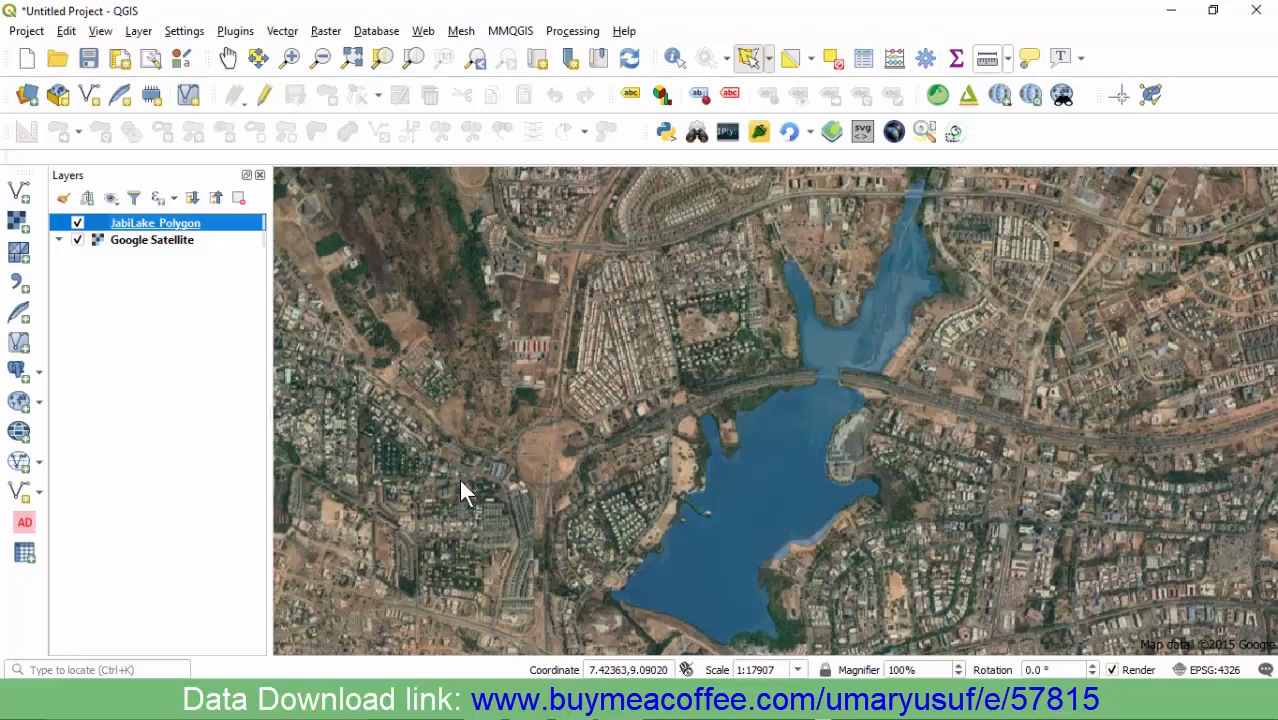
left_click(1008, 59)
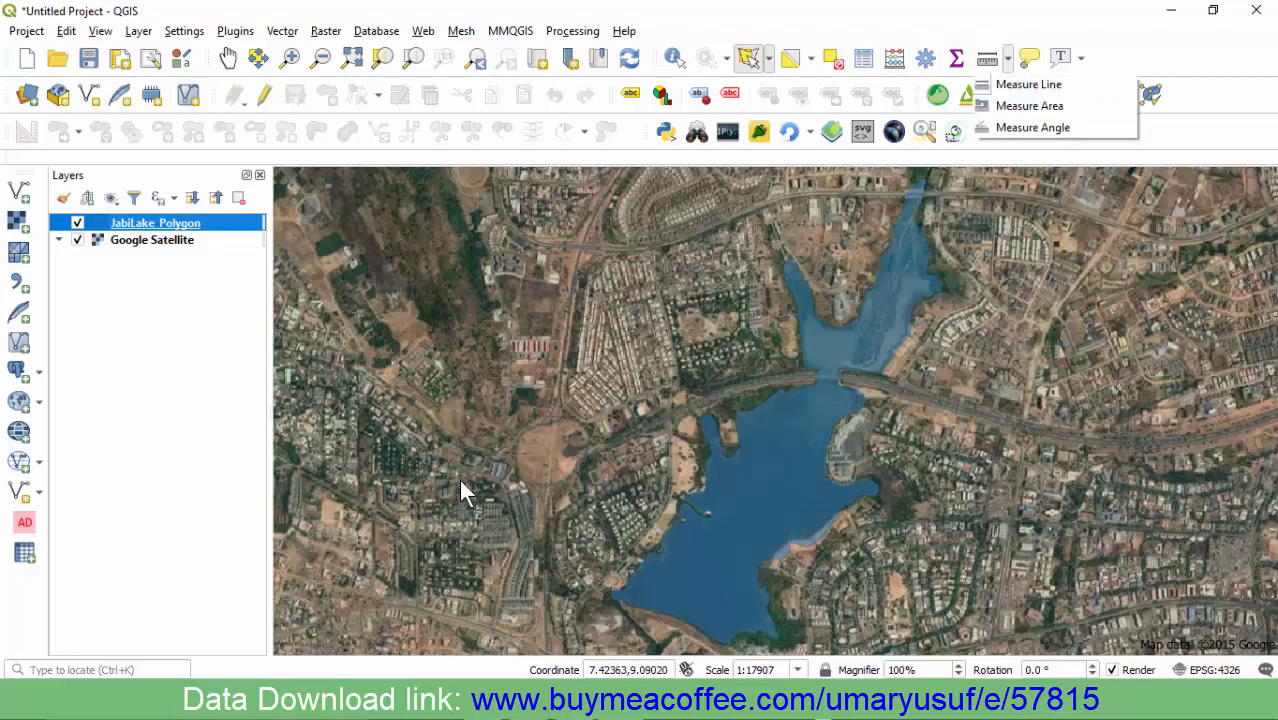
left_click(1028, 84)
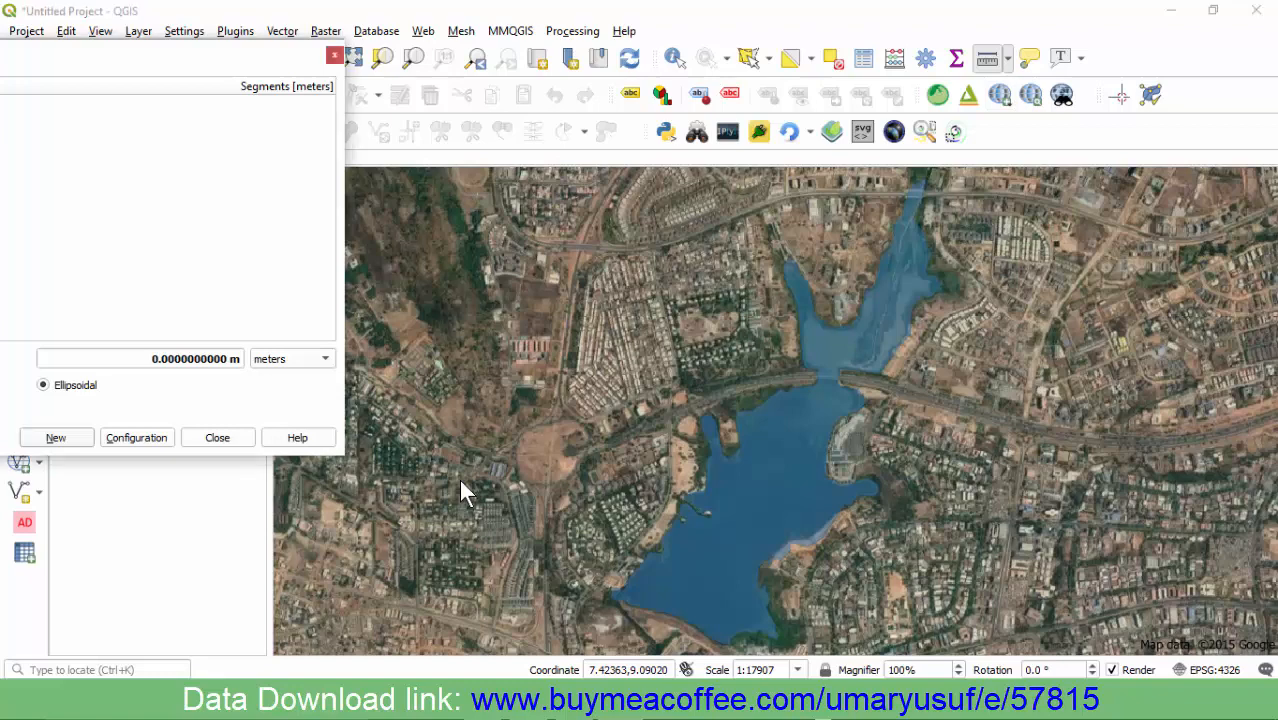
left_click_drag(160, 54, 374, 30)
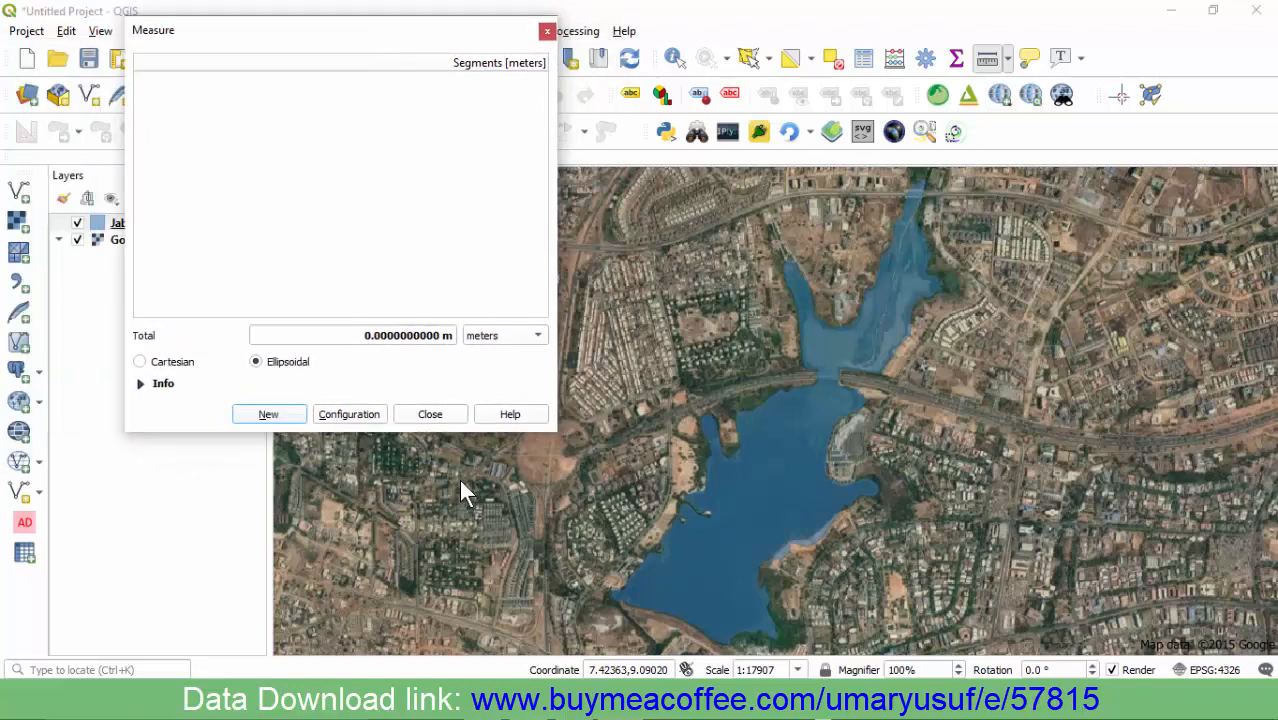
left_click(505, 335)
left_click(495, 357)
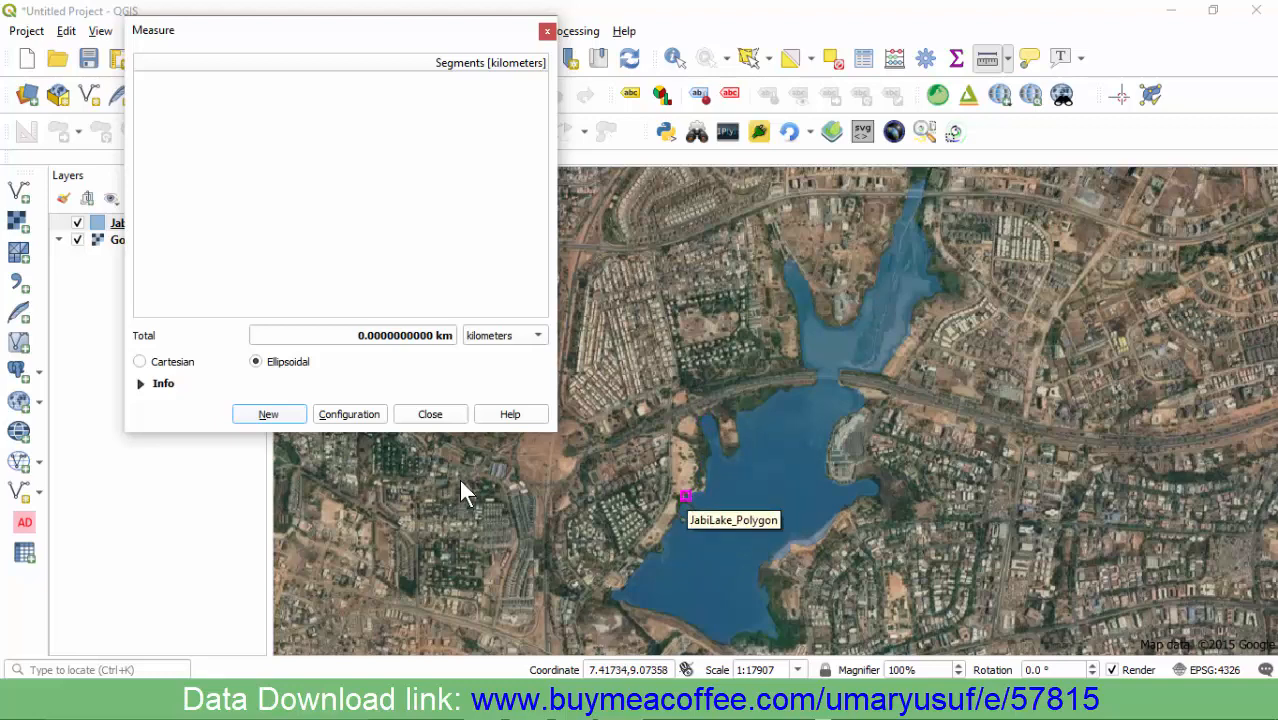
left_click(685, 495)
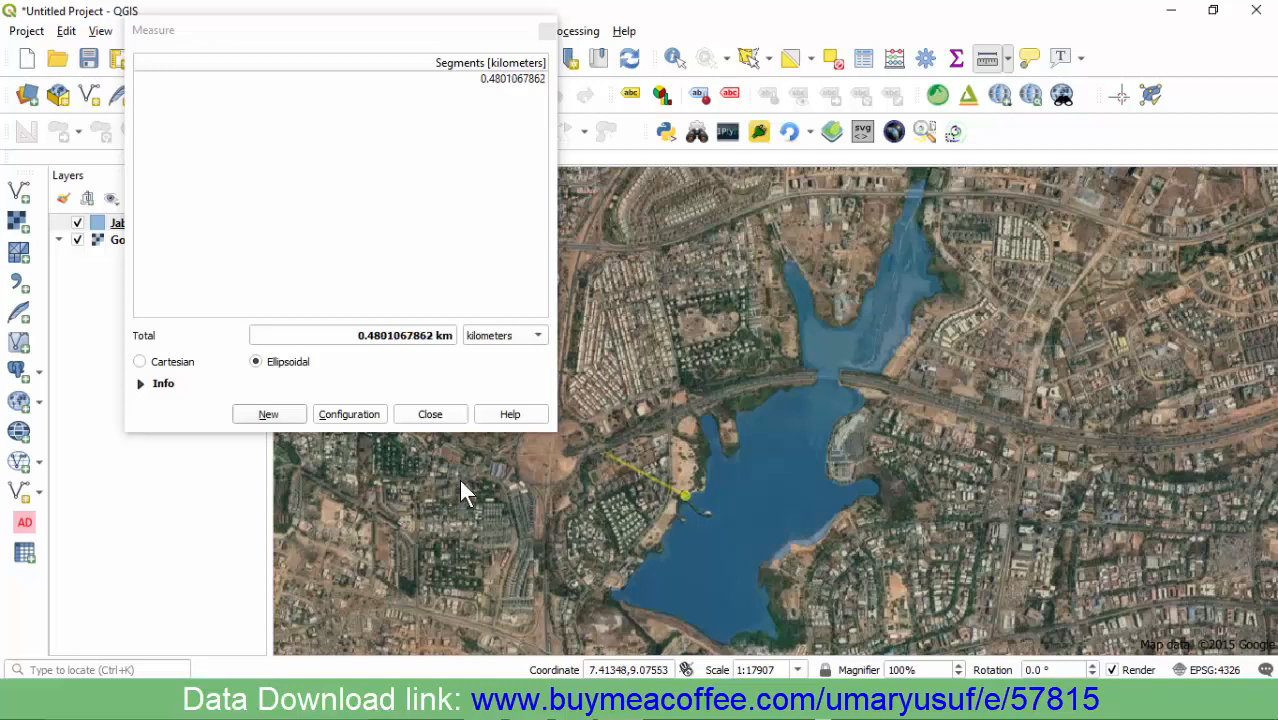
left_click(606, 457)
scroll(463, 490, "up", 2)
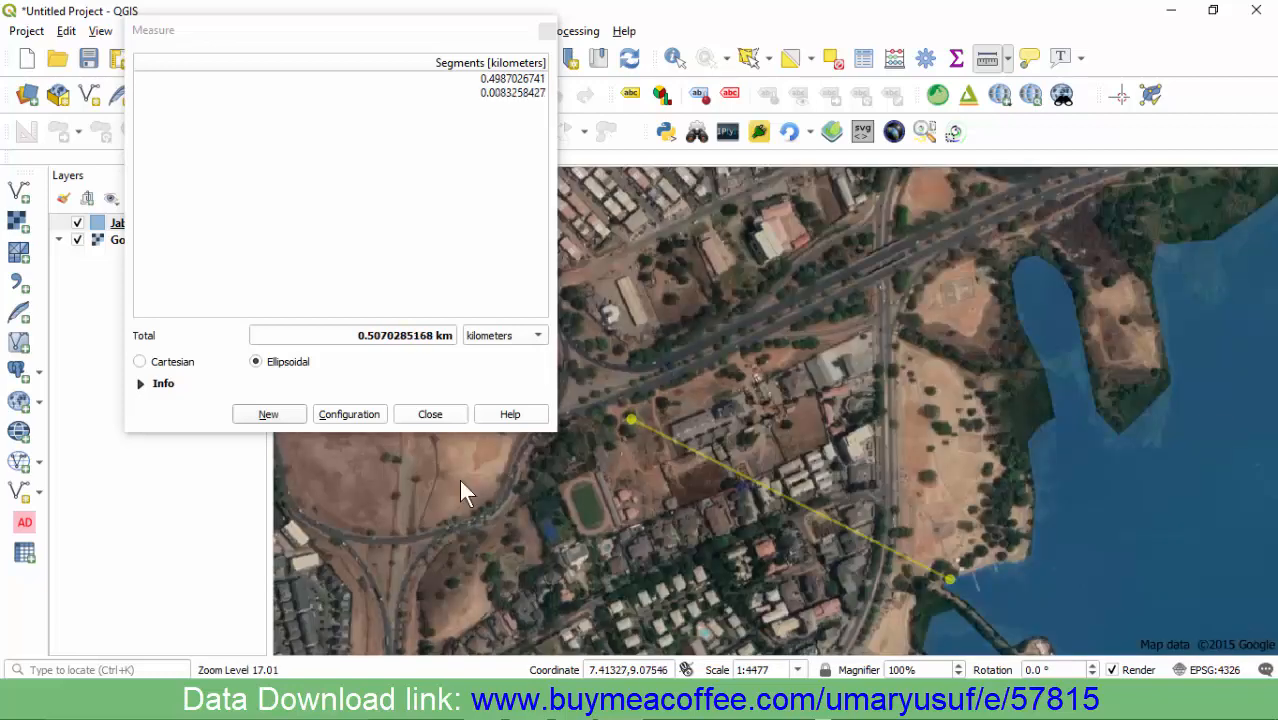
right_click(463, 490)
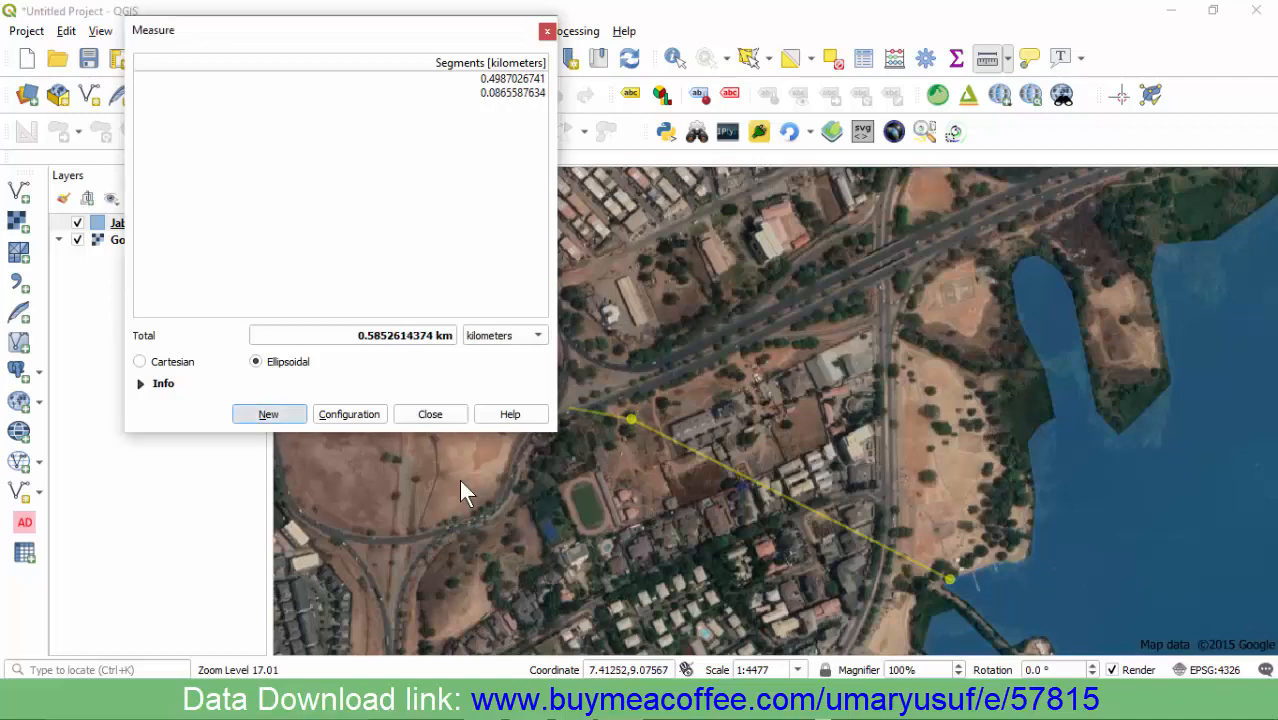
scroll(463, 490, "down", 1)
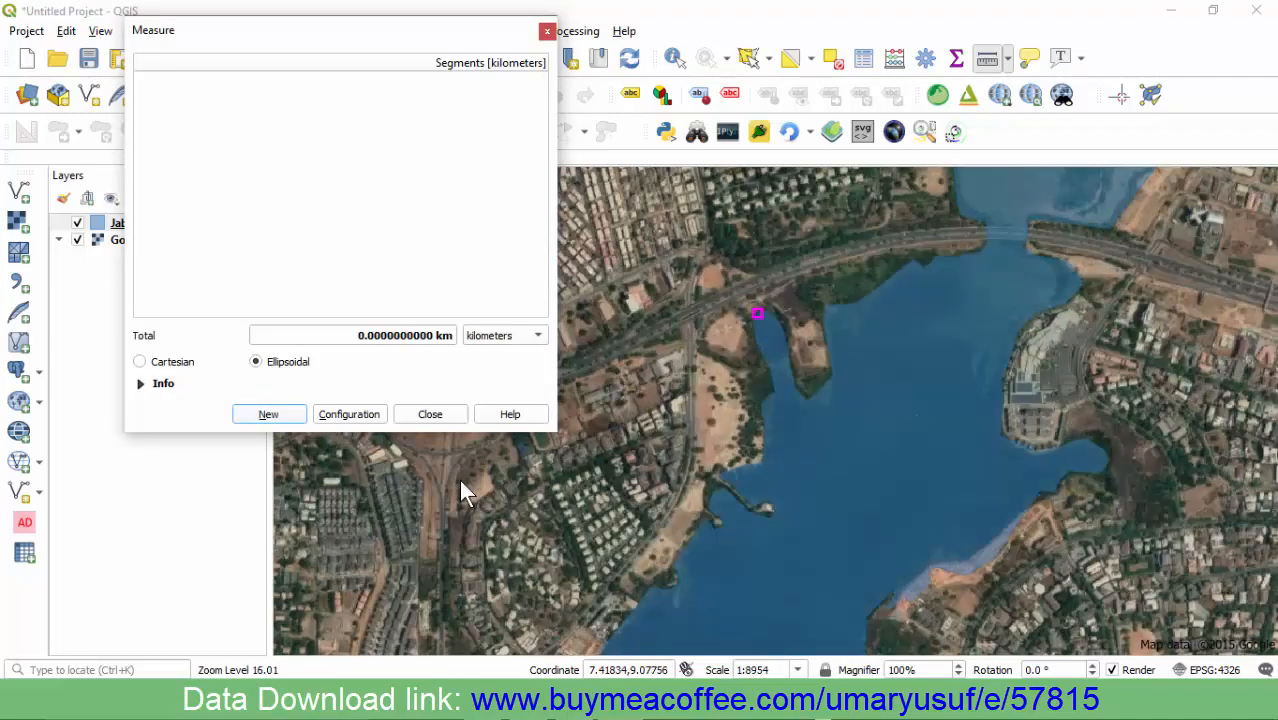
Measure about 0.5 km northwest from the tip of Jabi Lake's northwestern inlet into the built-up area, and close the measurement
left_click(765, 311)
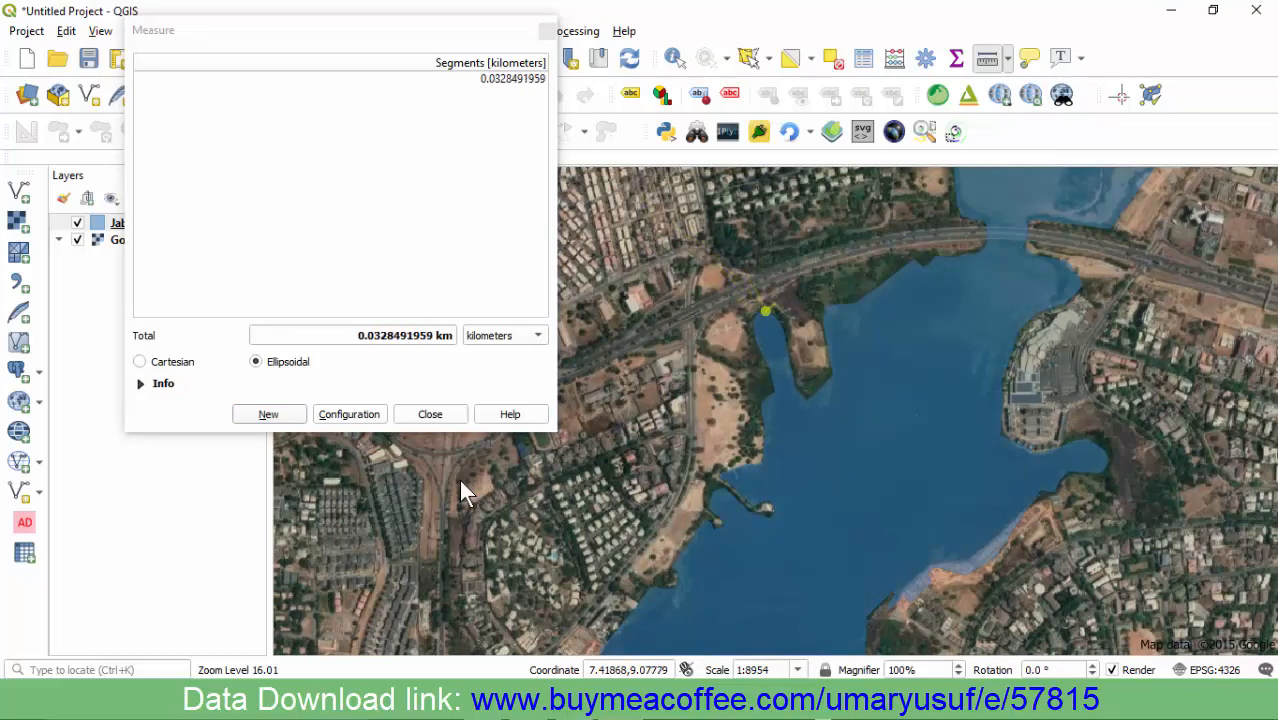
scroll(463, 490, "down", 1)
scroll(463, 490, "up", 2)
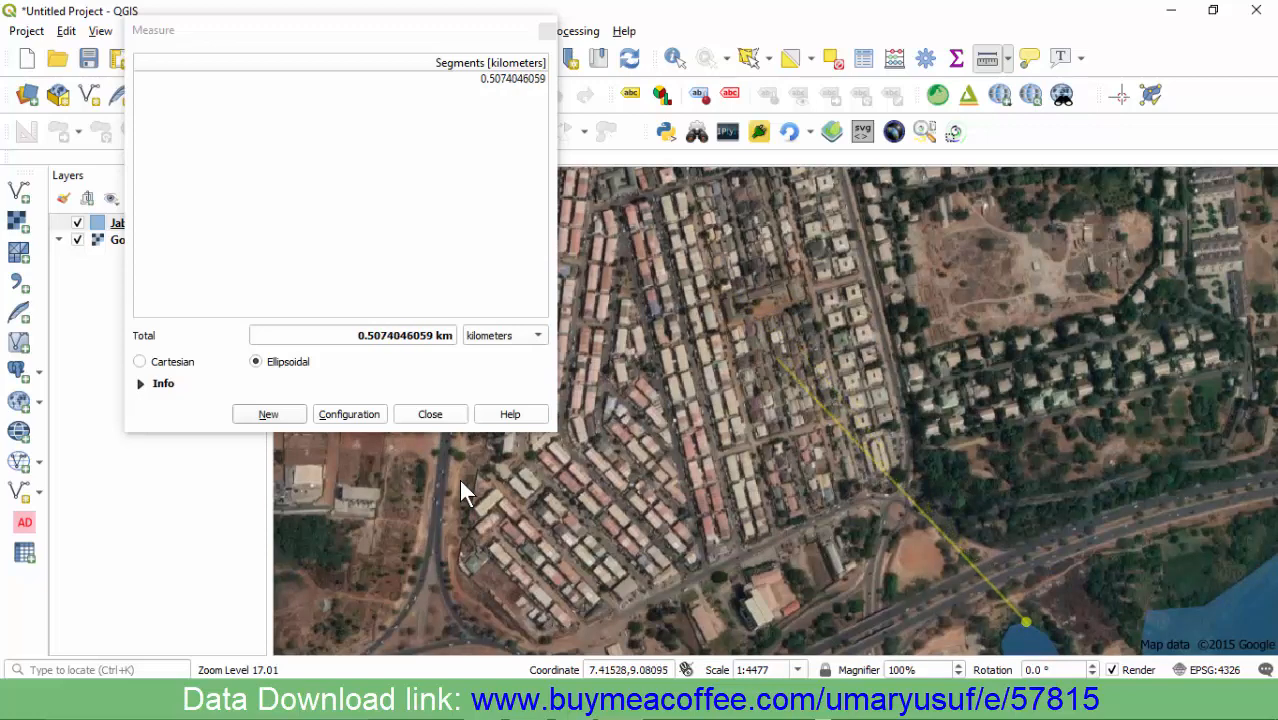
scroll(463, 490, "up", 1)
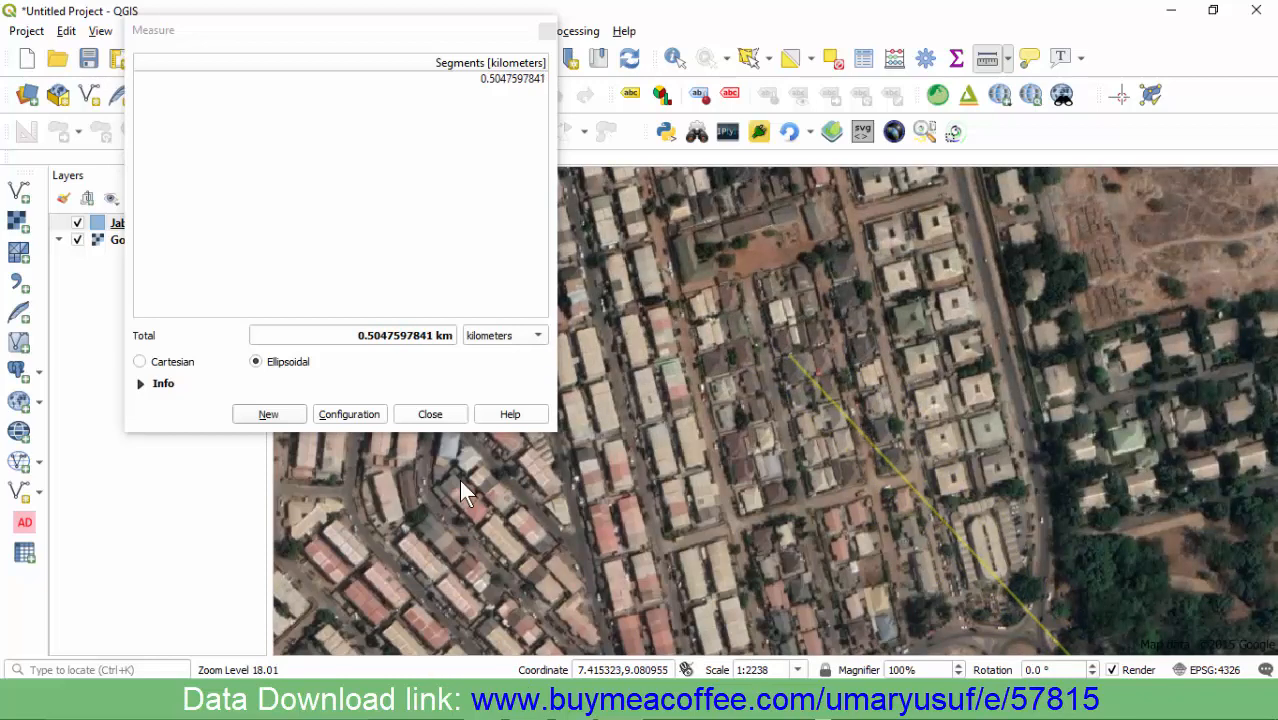
scroll(463, 490, "down", 1)
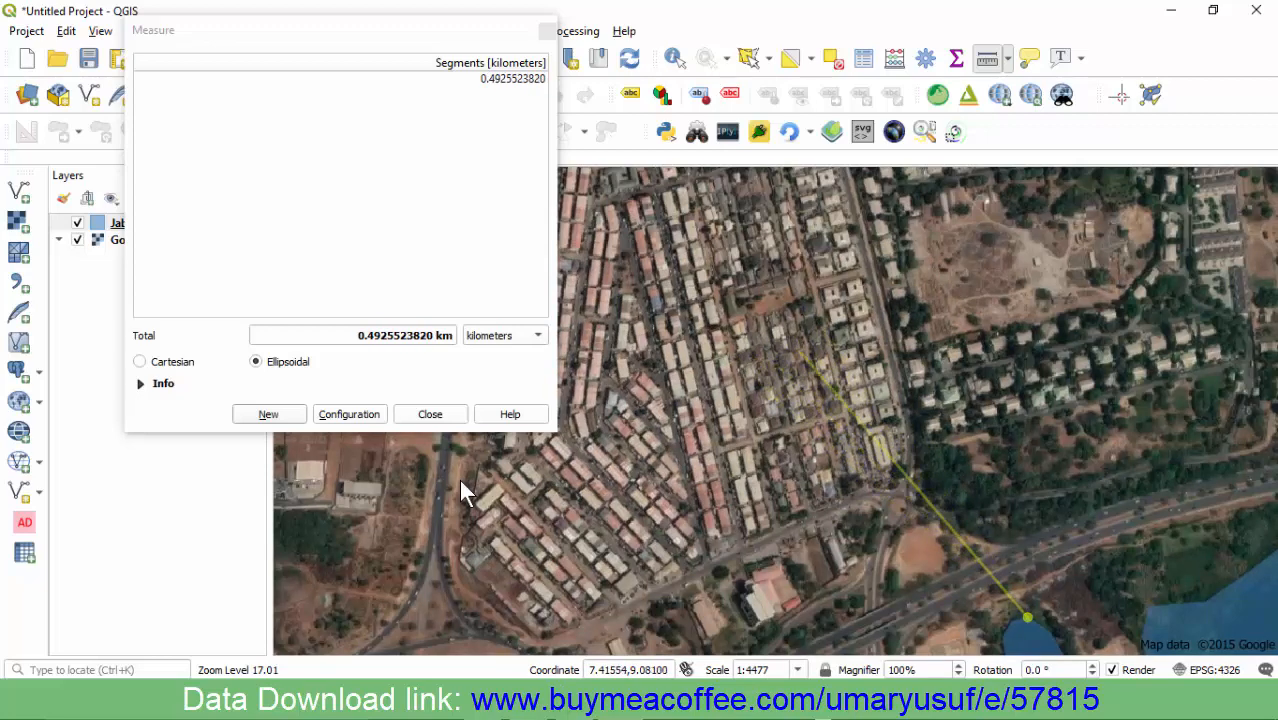
right_click(462, 482)
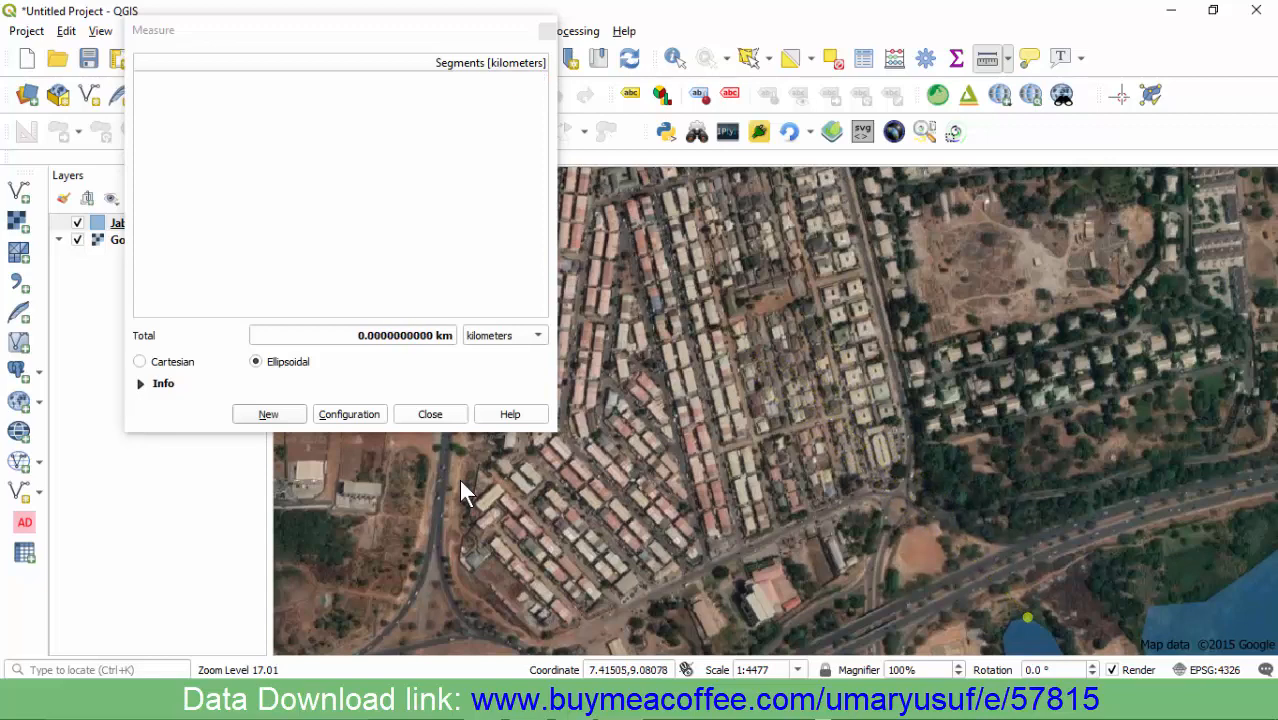
key("Escape")
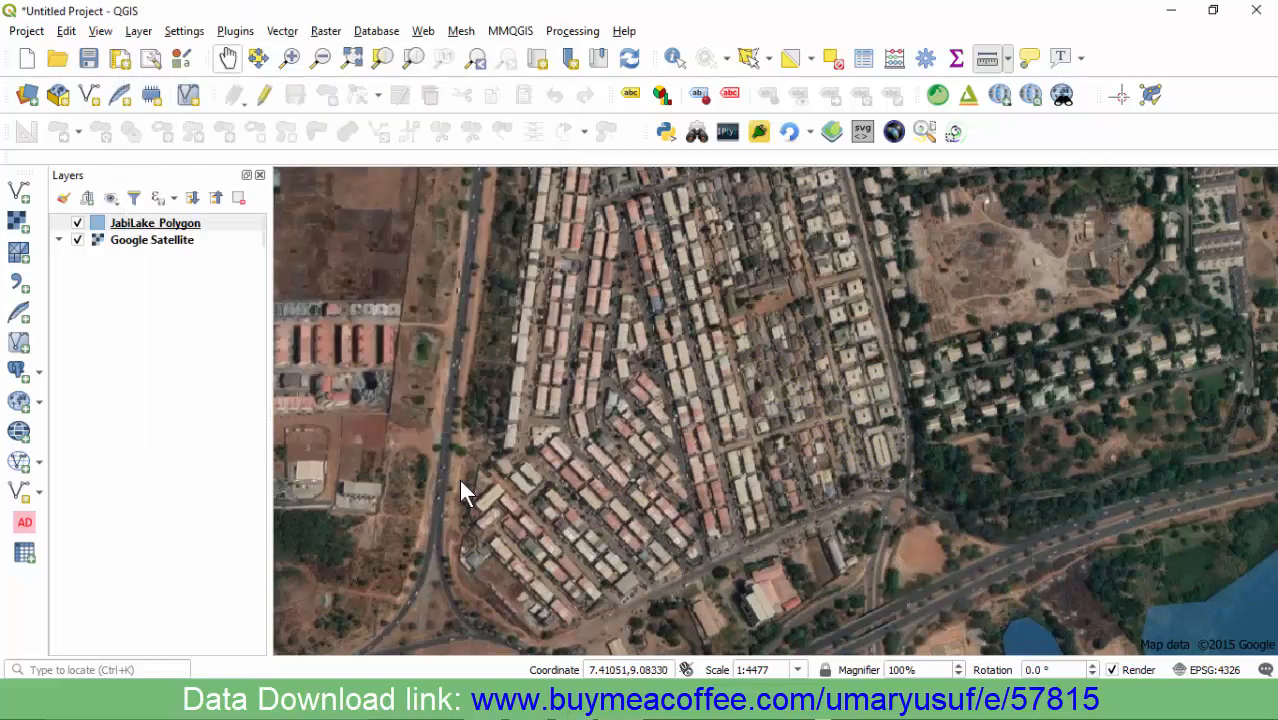
scroll(462, 490, "down", 2)
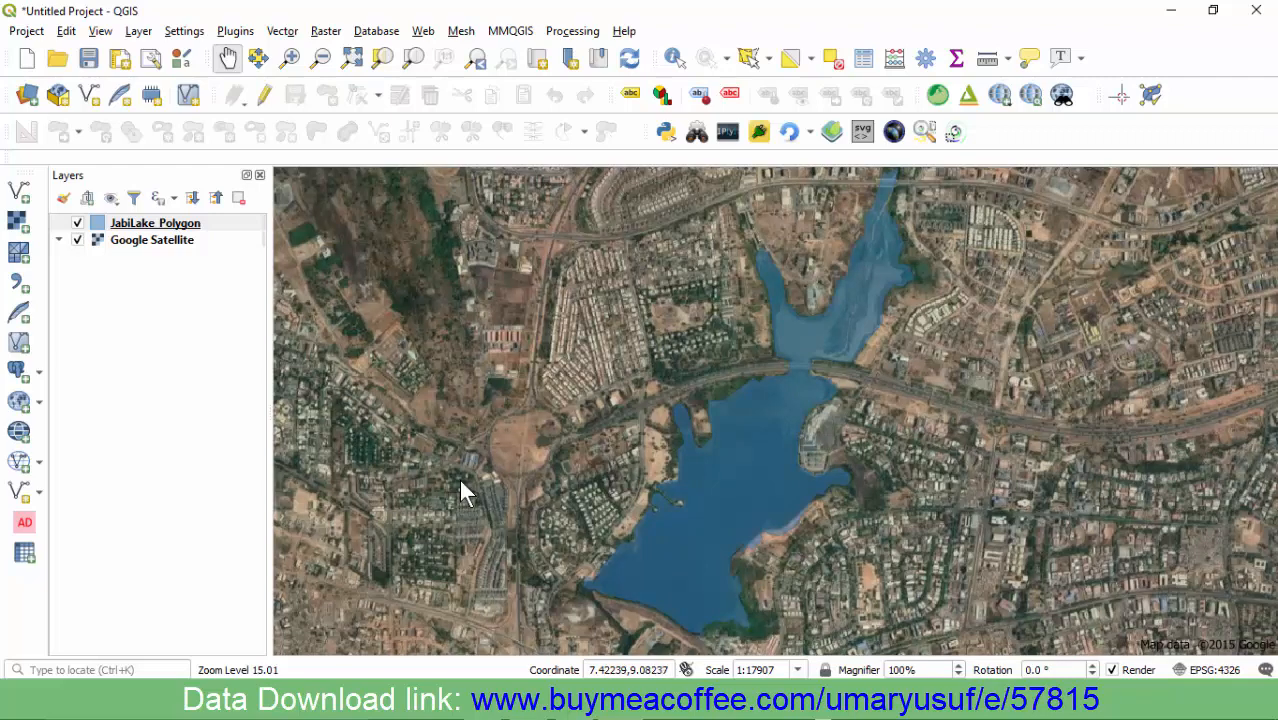
Search the processing algorithms for "polygon to line" and open Polygons to lines with JabiLake_Polygon as the input layer
left_click(155, 223)
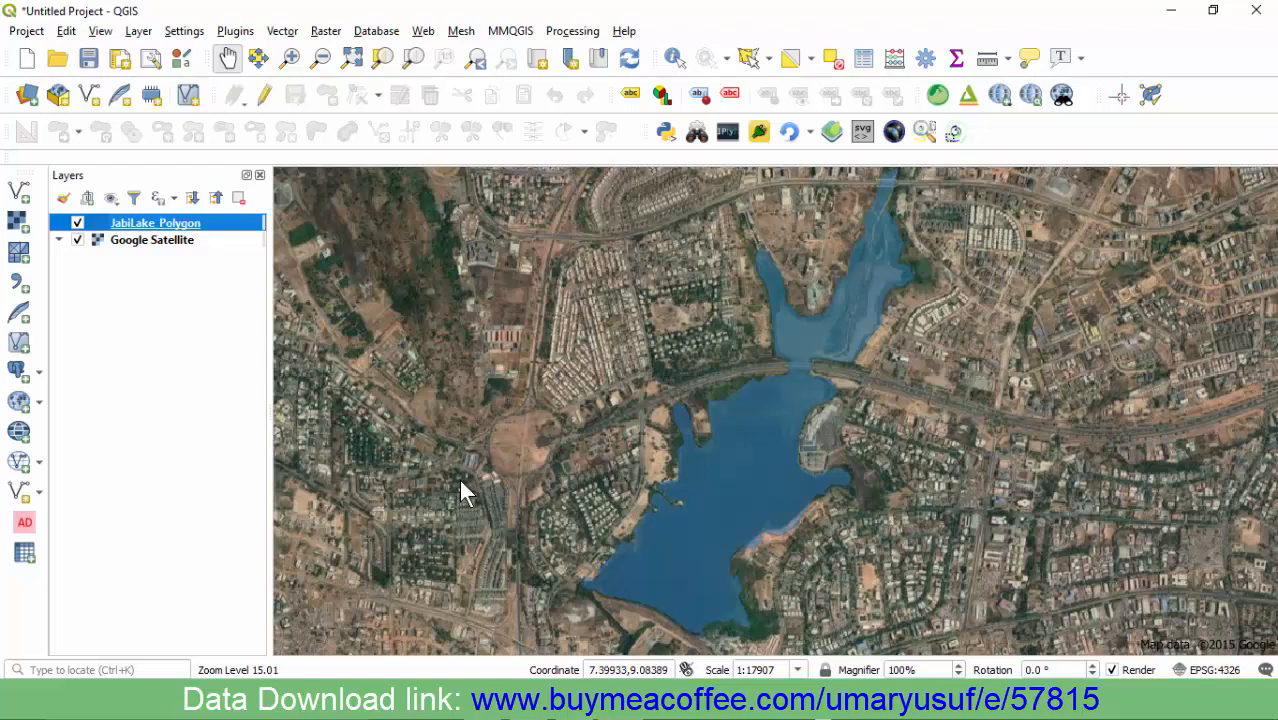
key("space")
key("space")
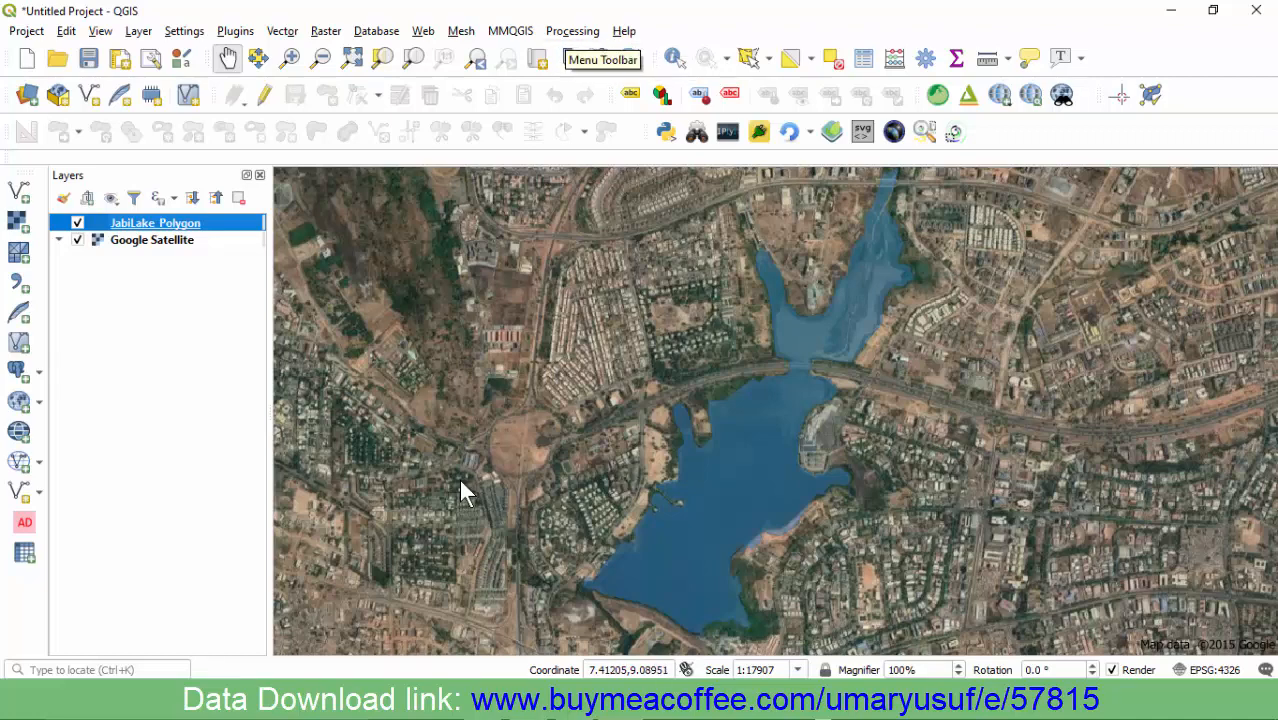
key("alt+c")
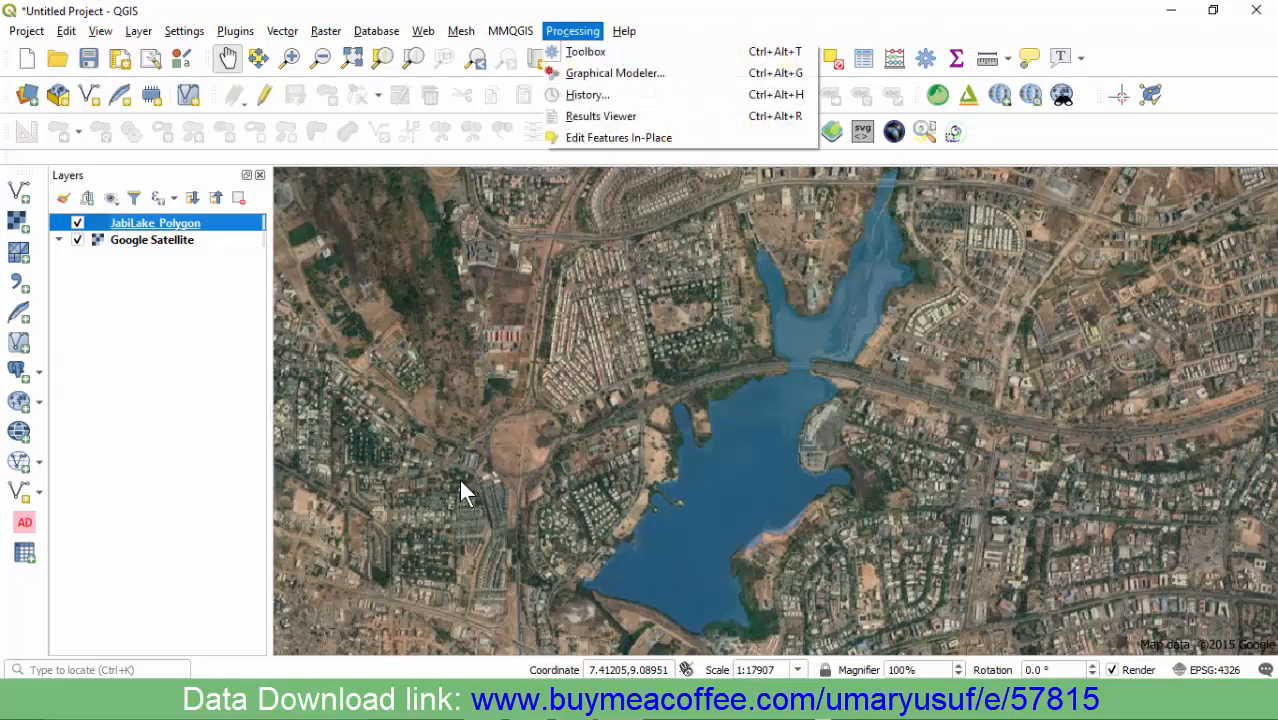
key("t")
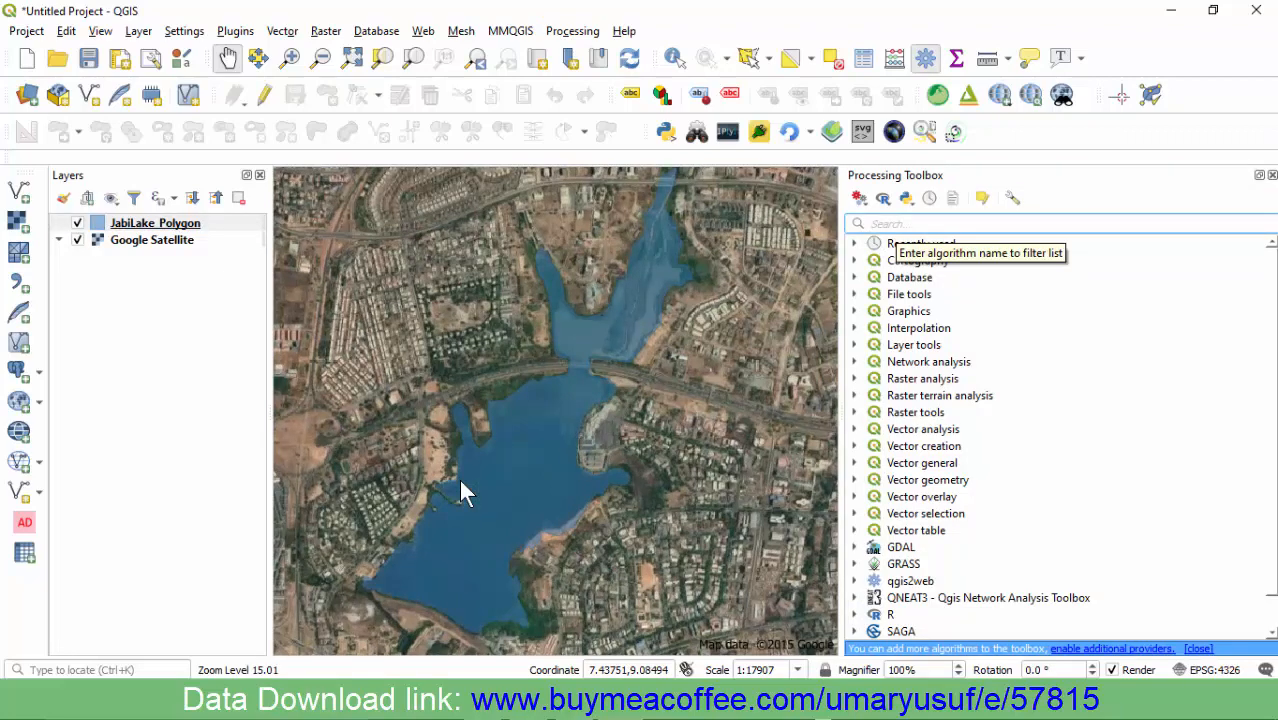
type("poly")
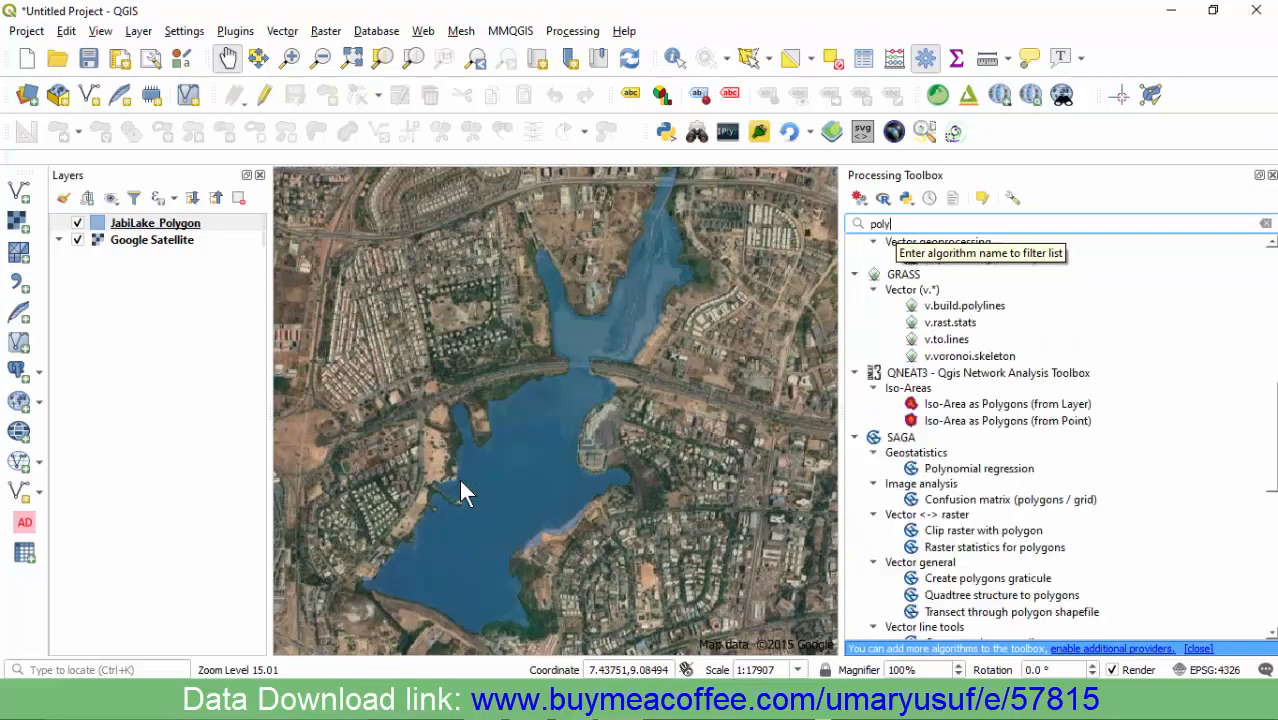
type("gon to l")
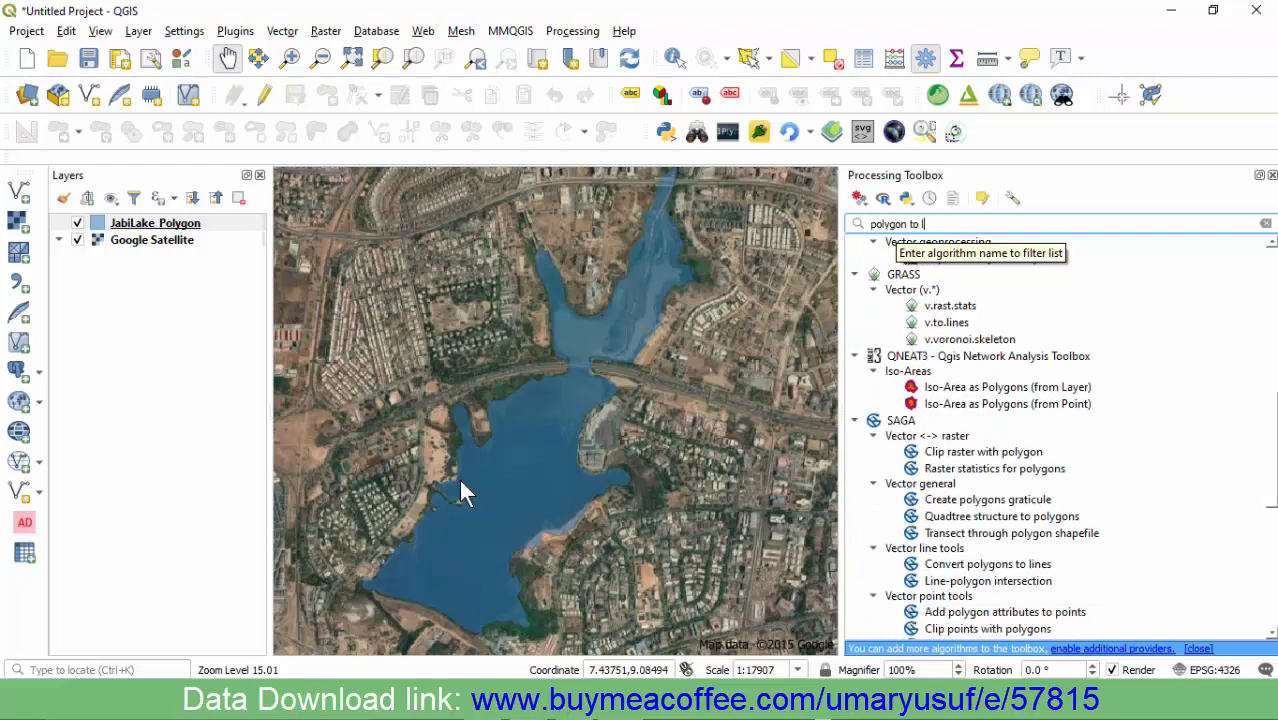
type("ine")
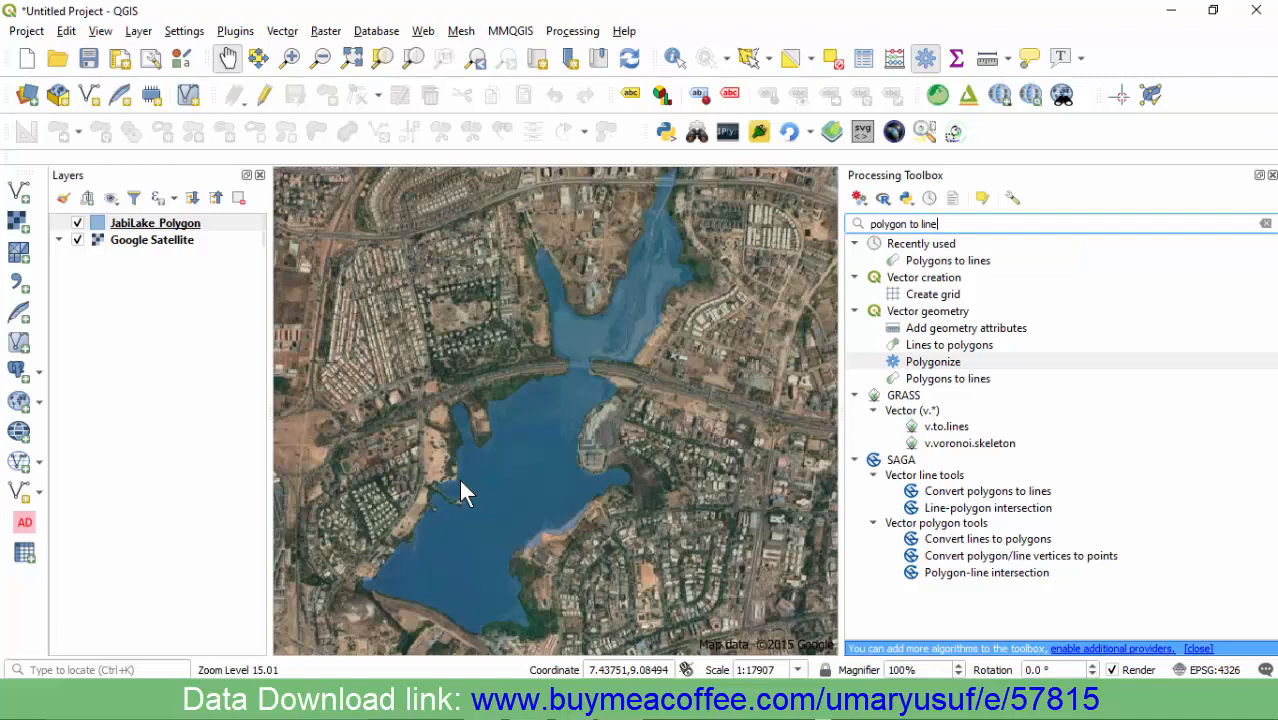
key("Down")
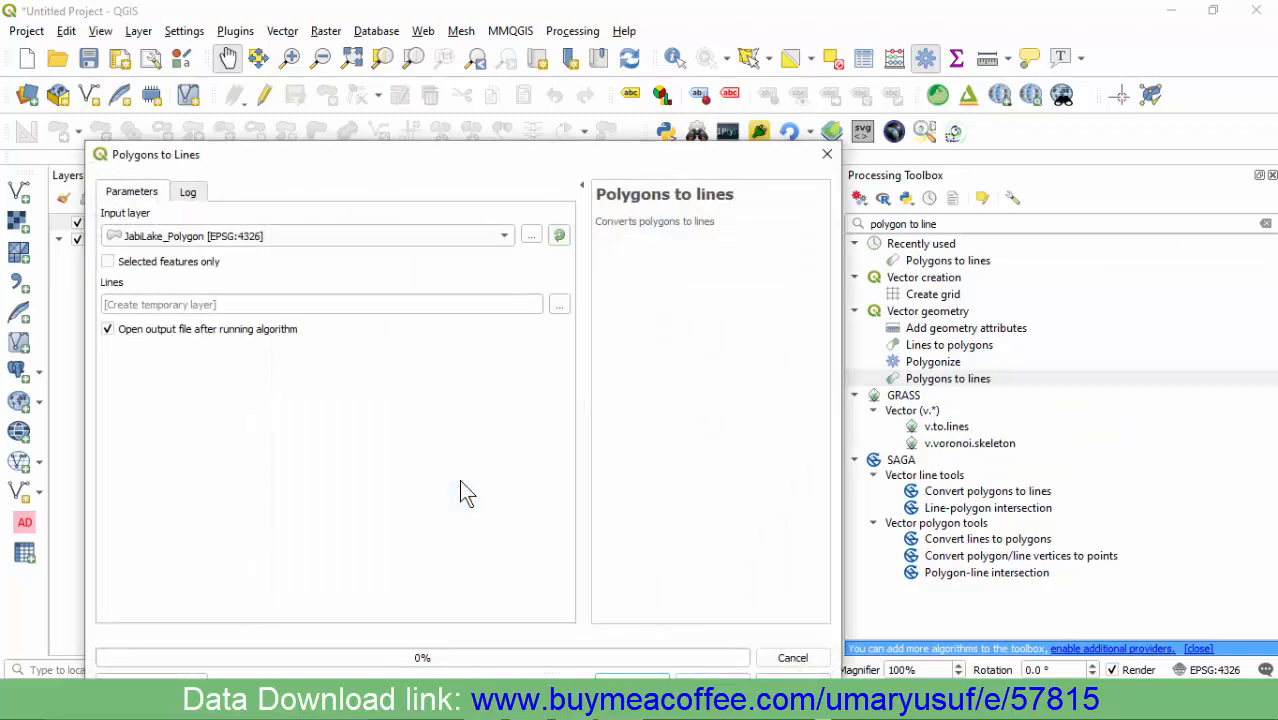
left_click_drag(538, 159, 597, 90)
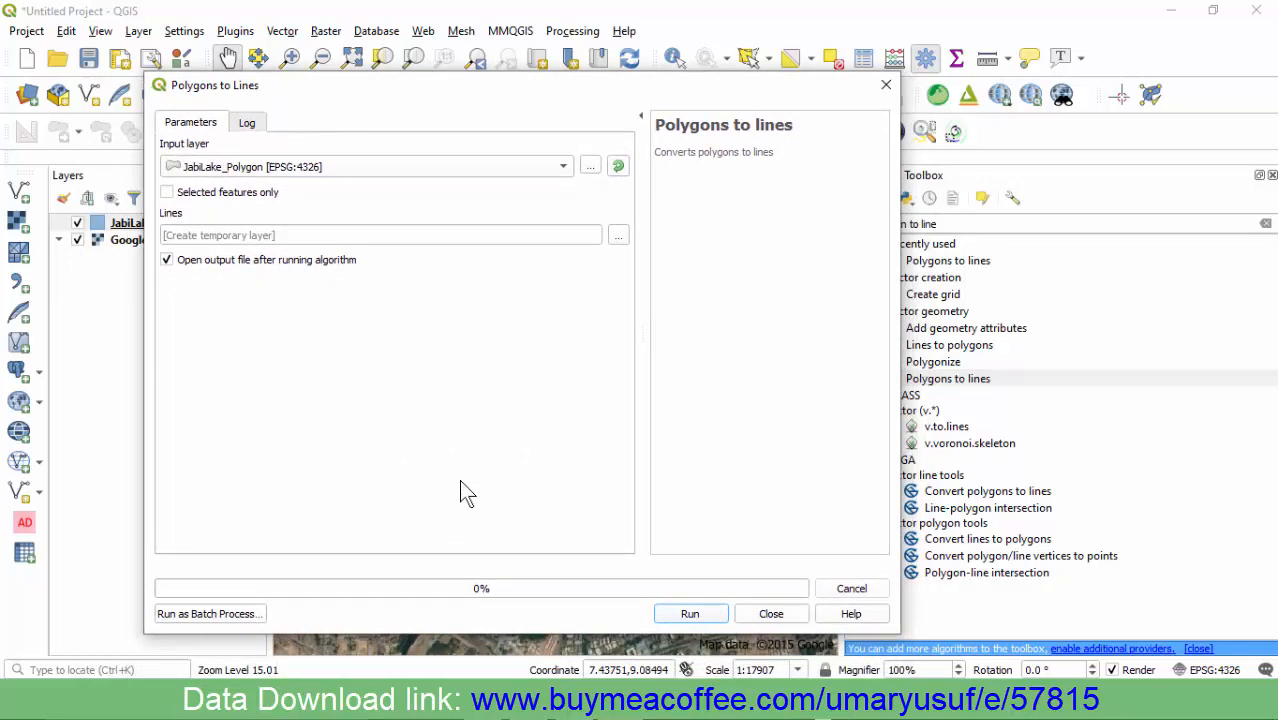
Convert JabiLake_Polygon to lines, saving the output as the shapefile JabiLake_Lines in the project's SHP folder
left_click_drag(297, 84, 405, 89)
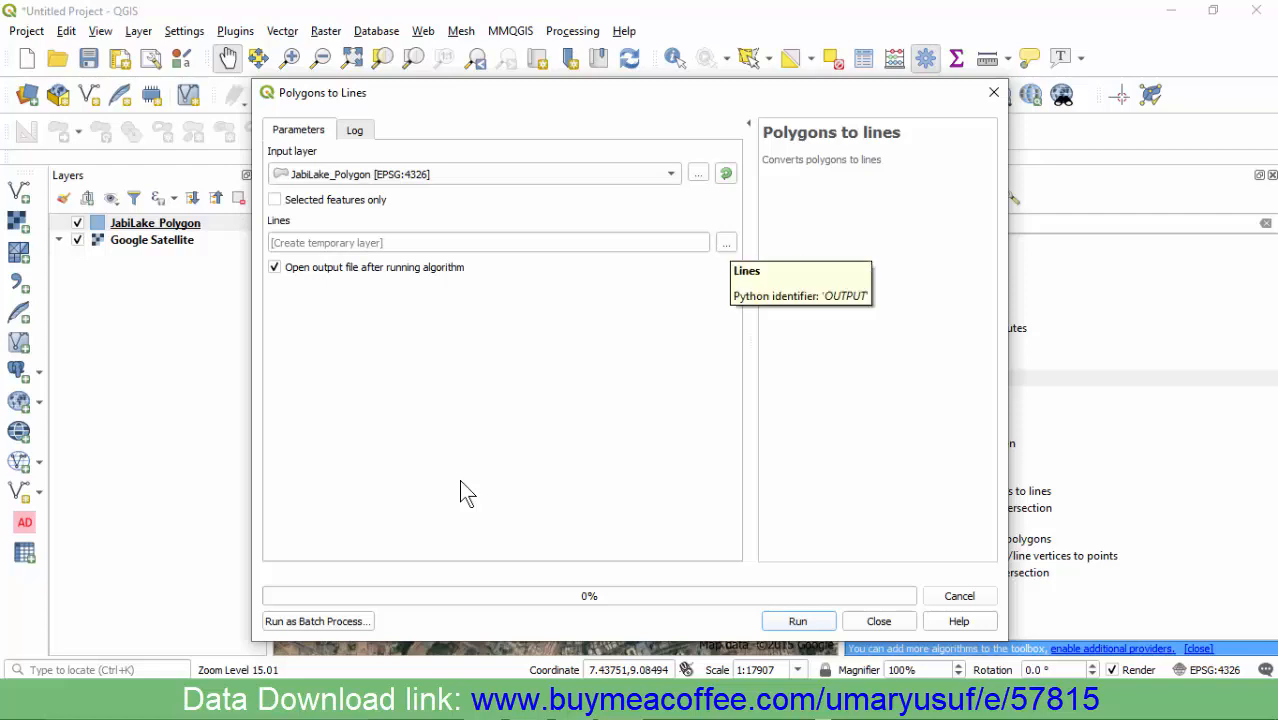
left_click(732, 245)
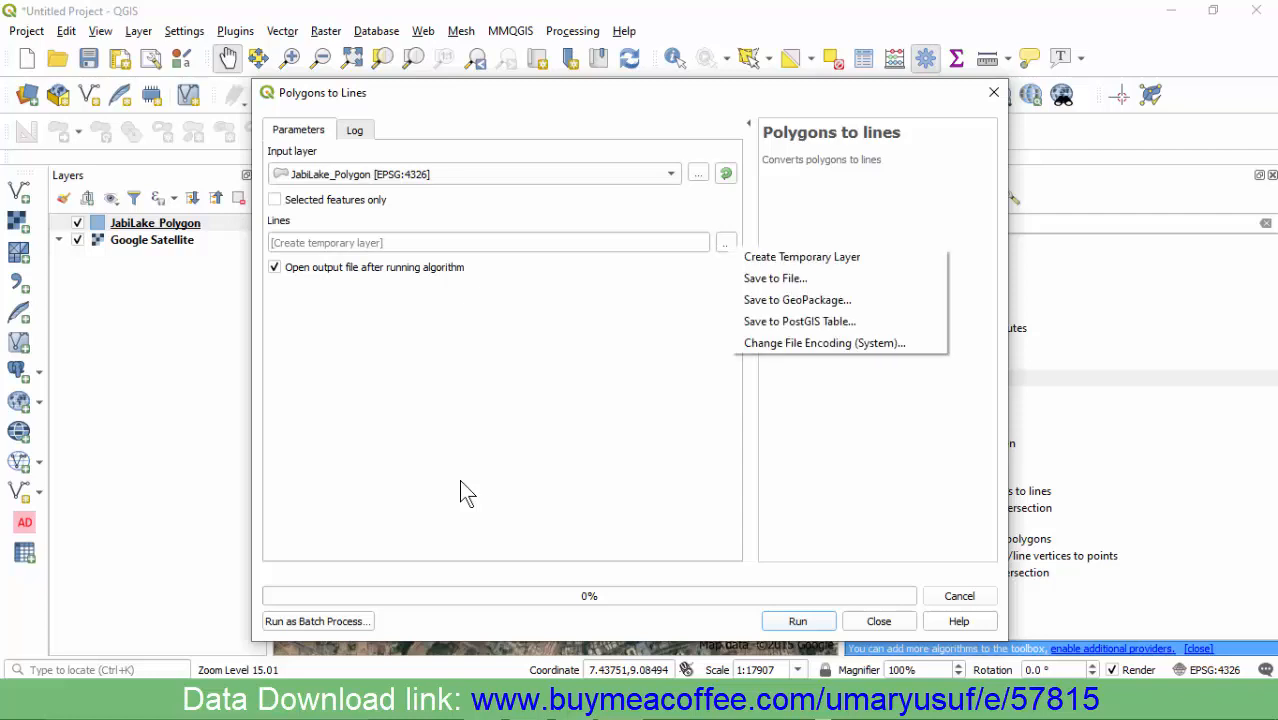
left_click(775, 278)
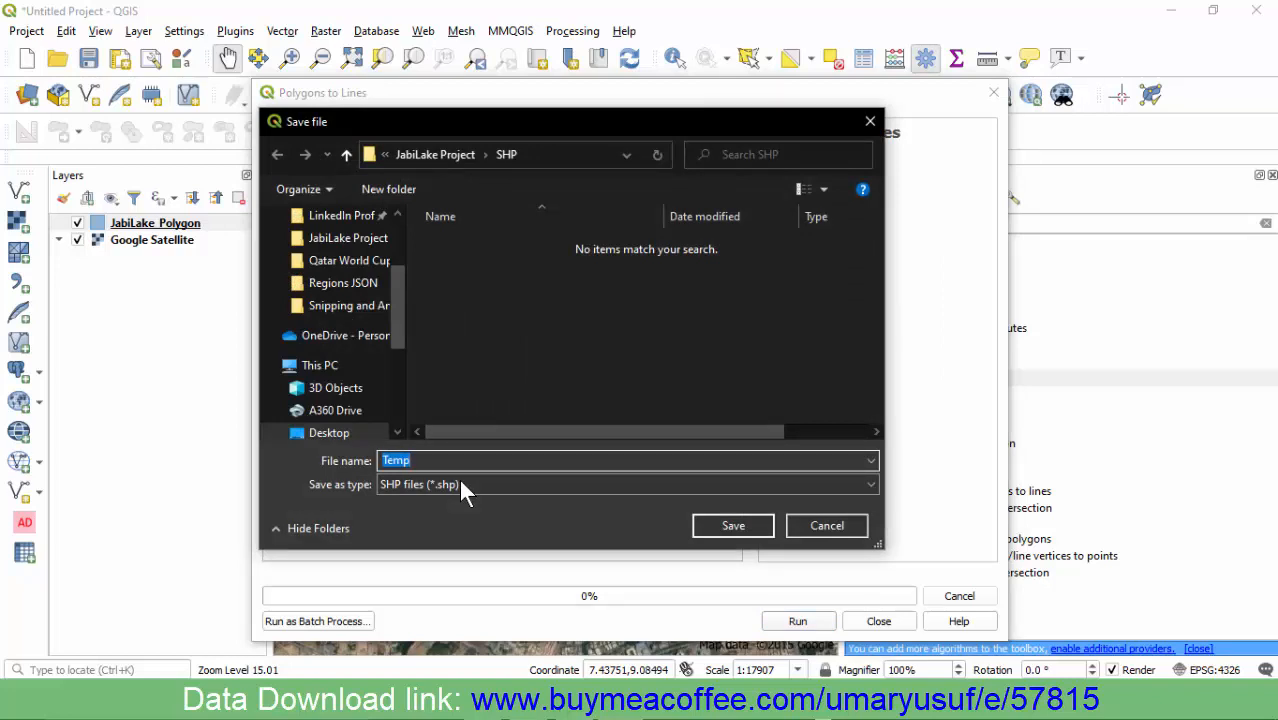
type("J")
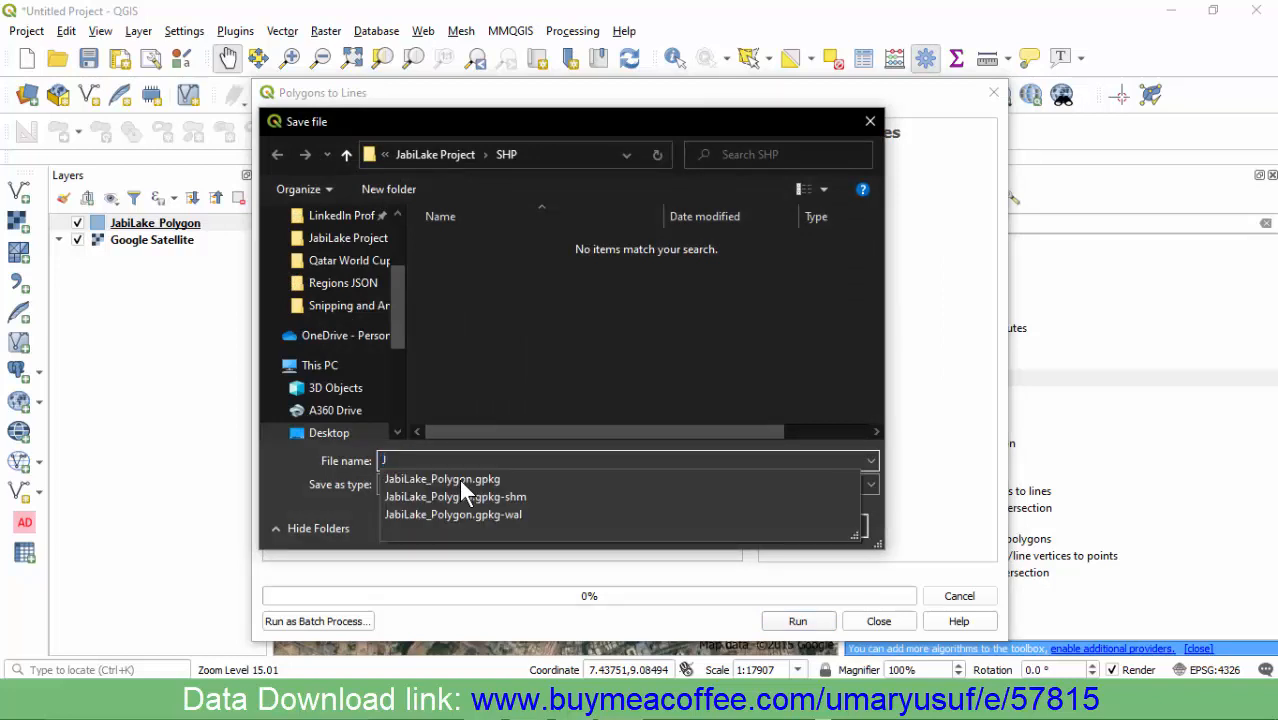
key("Down")
key("BackSpace")
key("BackSpace")
key("BackSpace")
key("BackSpace")
key("BackSpace")
key("BackSpace")
key("BackSpace")
key("BackSpace")
key("BackSpace")
key("BackSpace")
key("BackSpace")
key("BackSpace")
type("Lin")
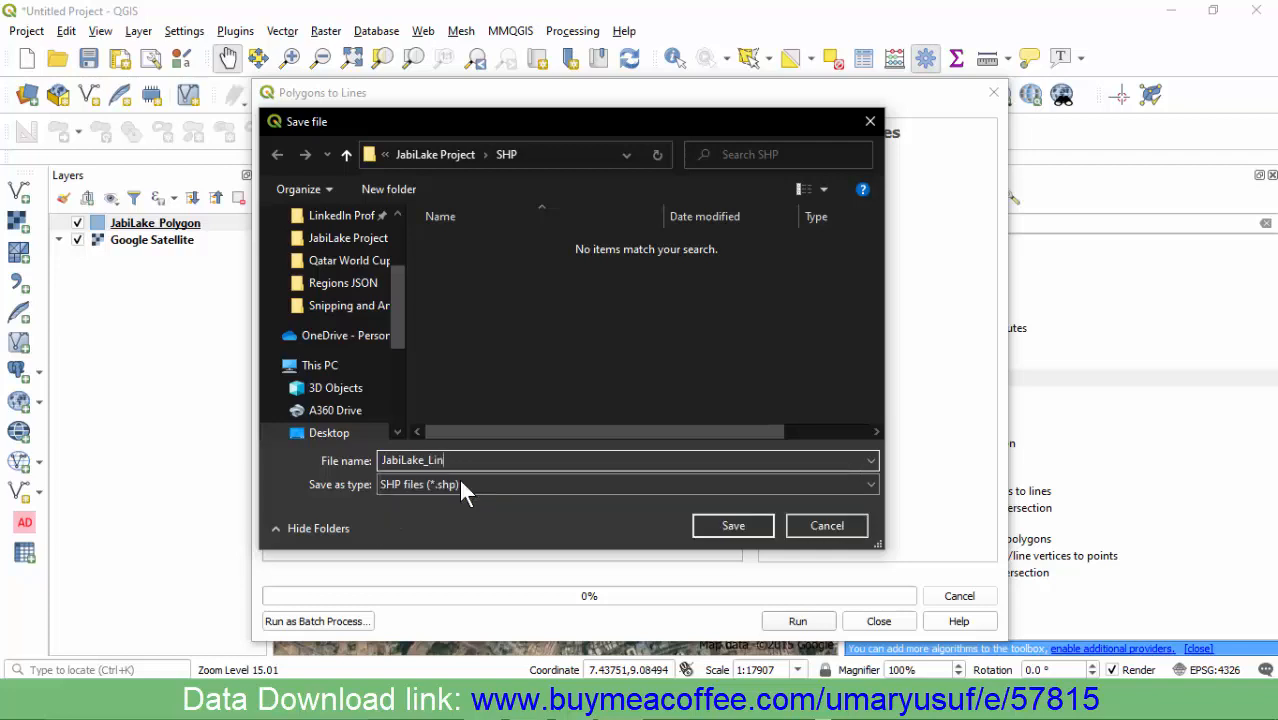
type("es")
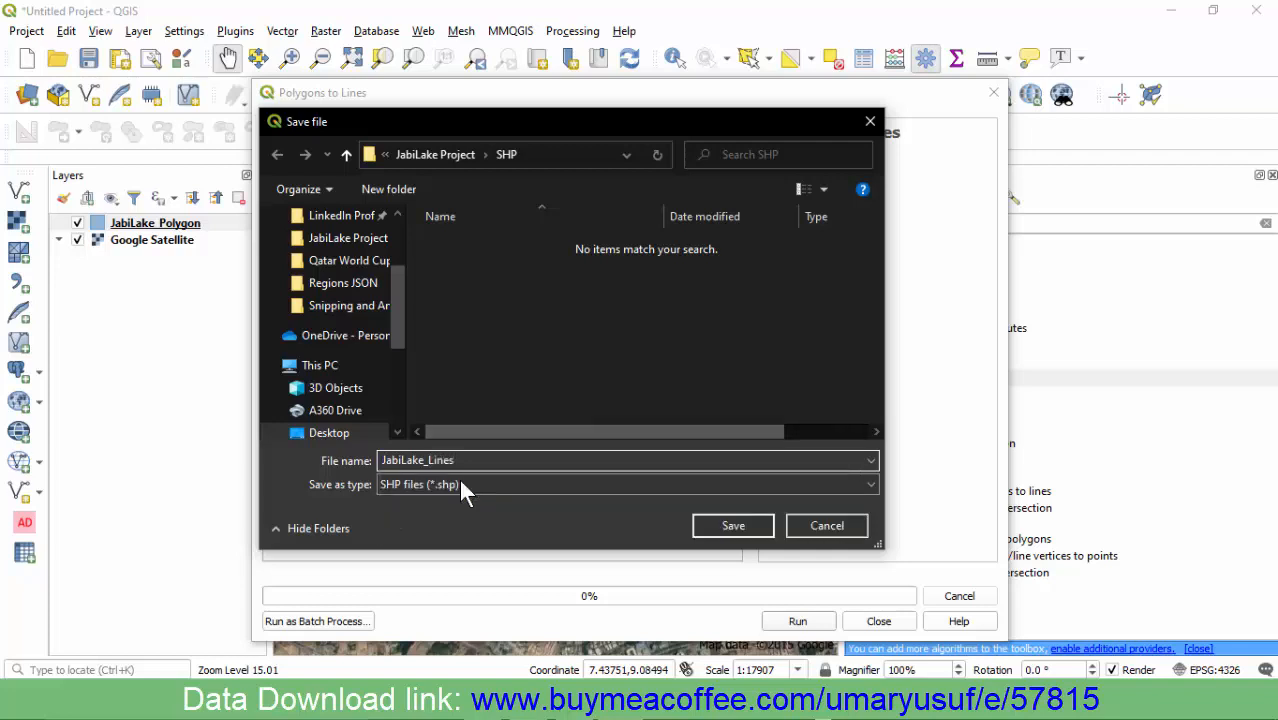
key("Return")
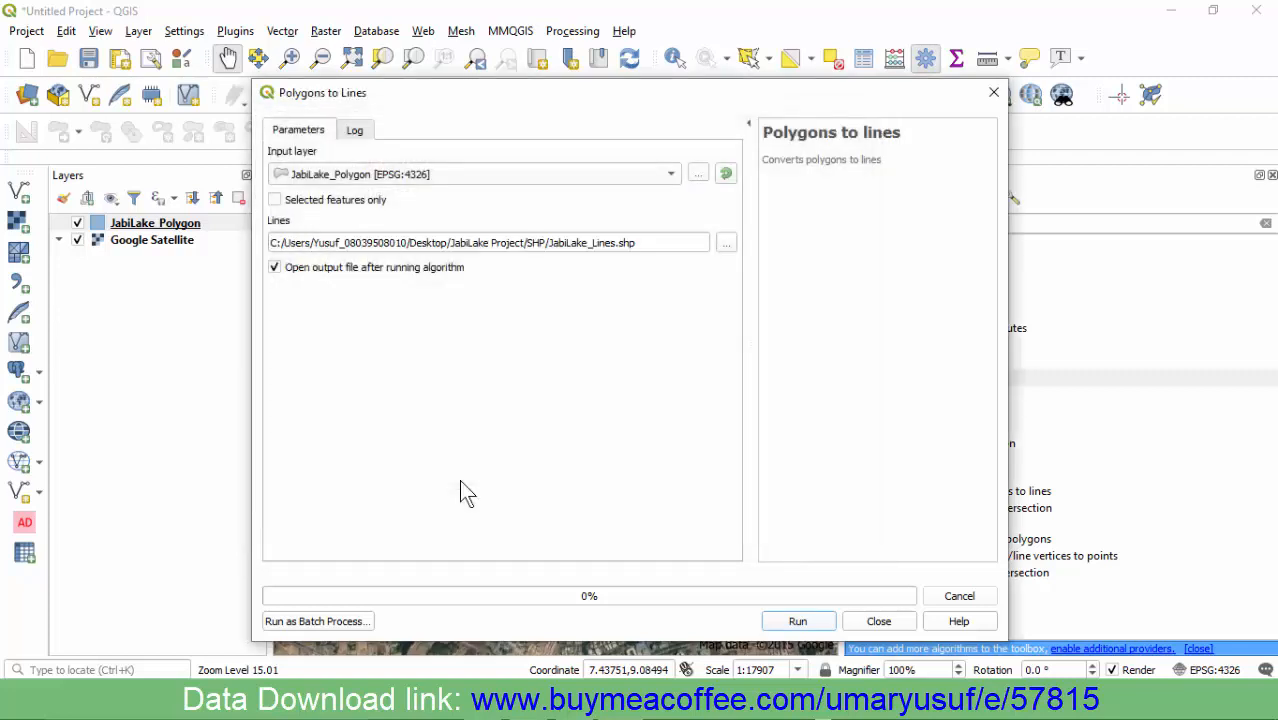
key("Return")
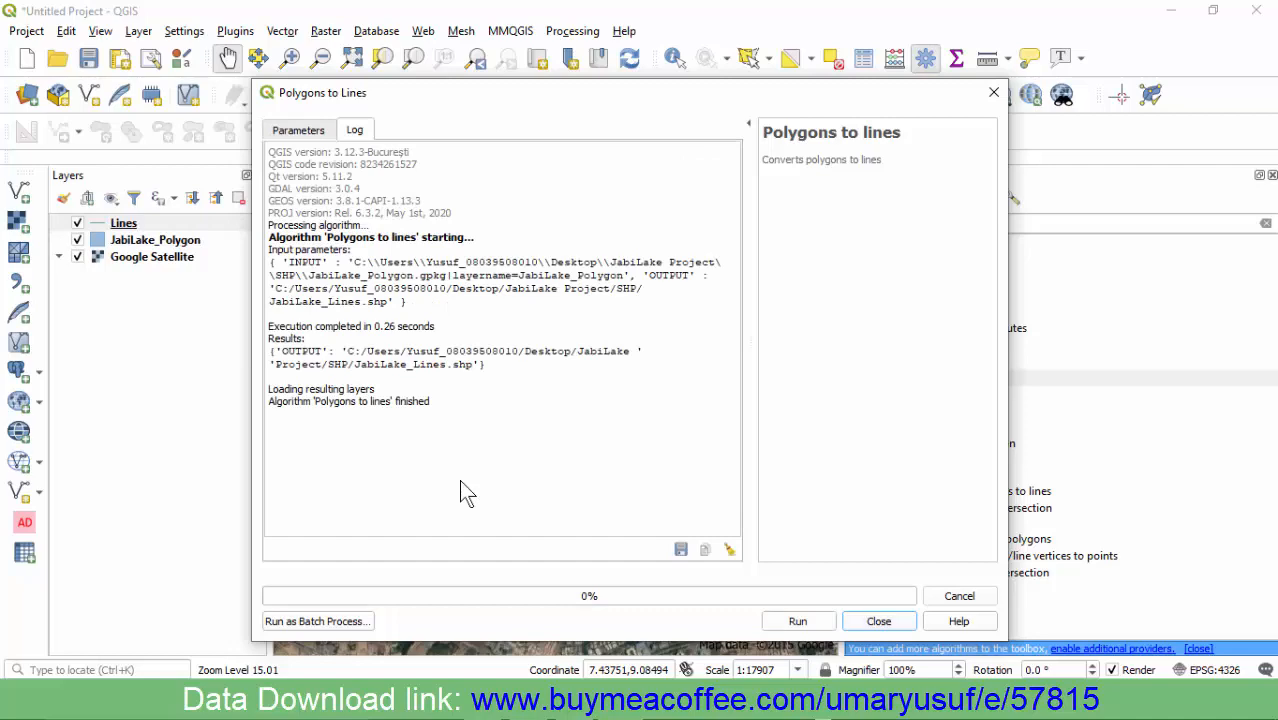
key("Return")
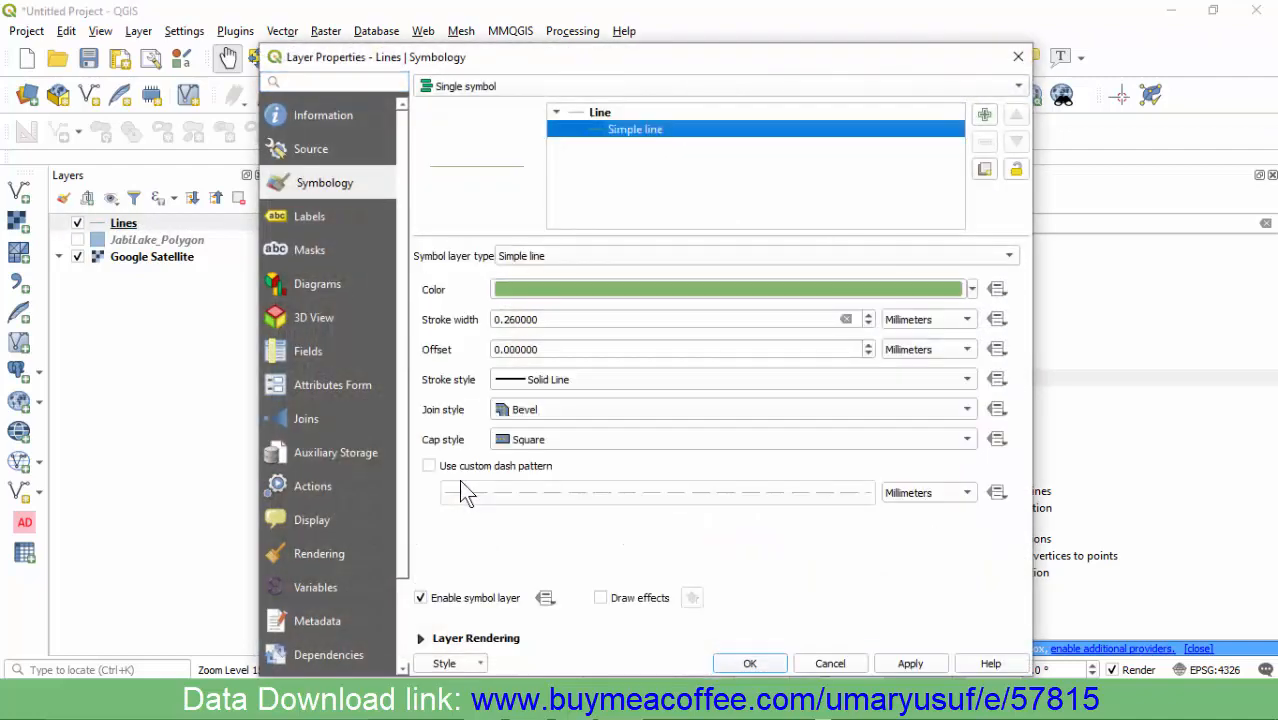
Style the Lines layer with a 0.5 mm stroke width and the bright yellow color #f1ee1b
left_click(509, 320)
key("BackSpace")
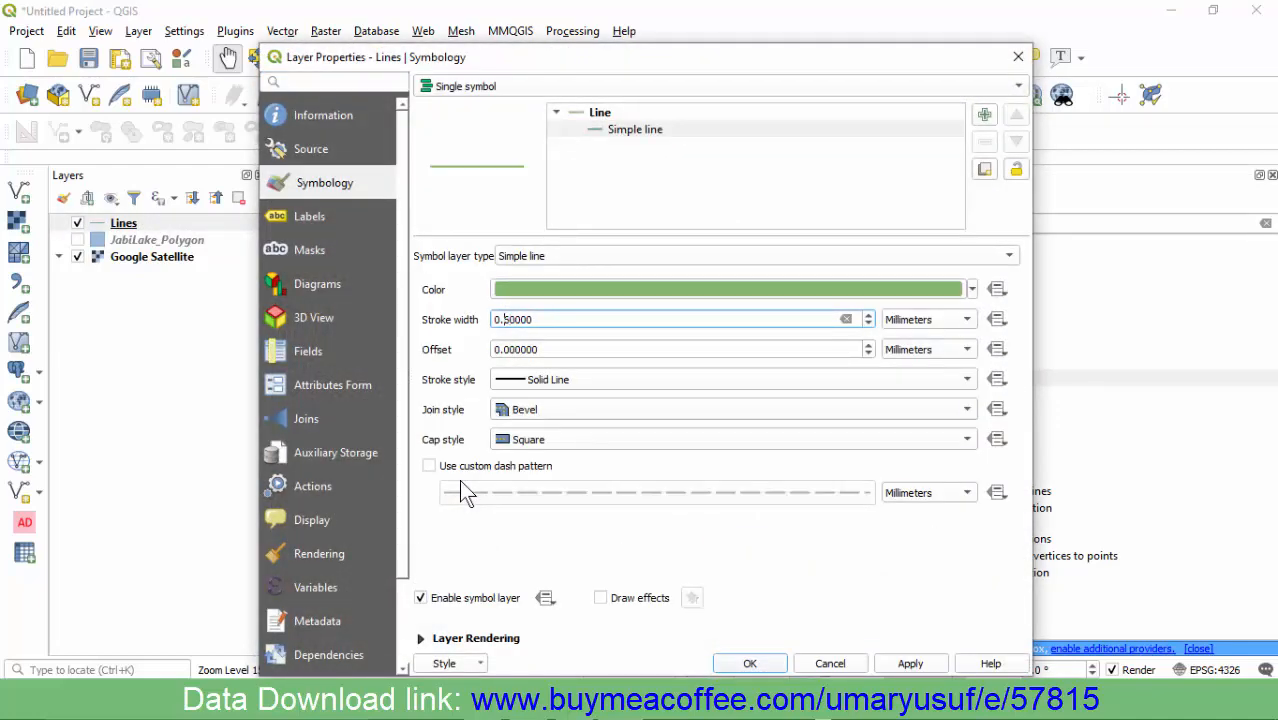
left_click(728, 290)
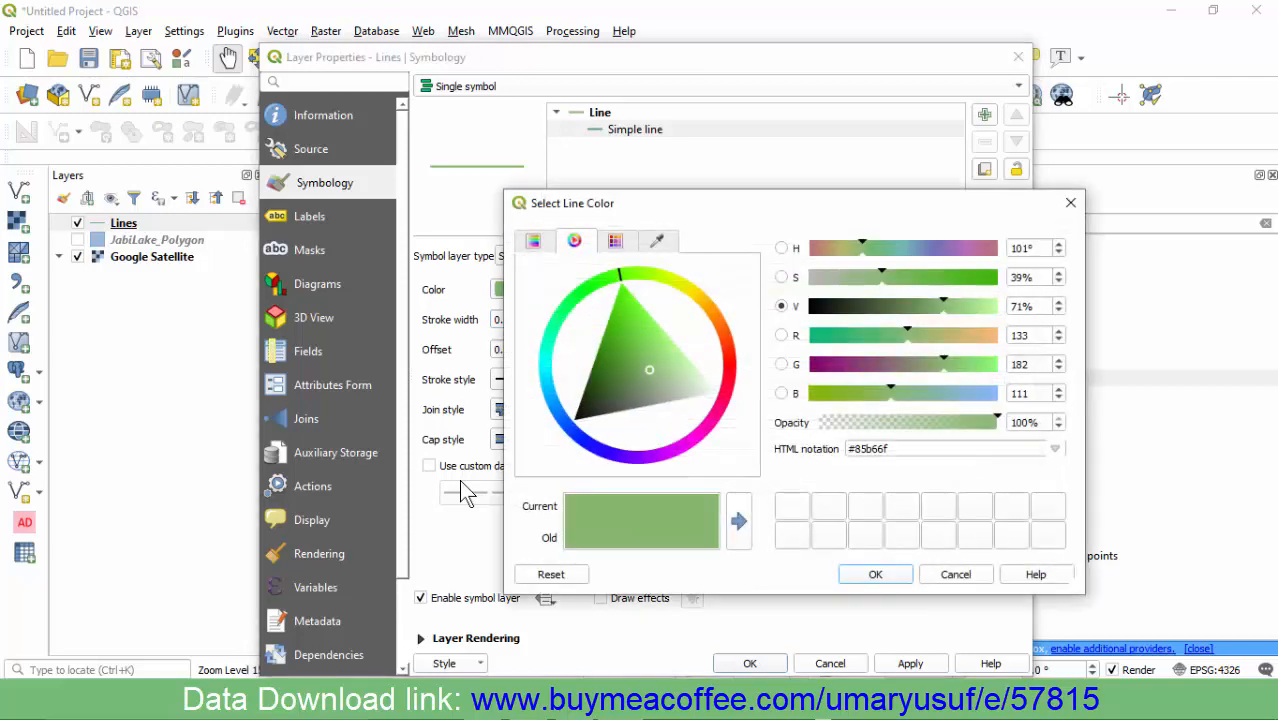
left_click(685, 287)
left_click(674, 313)
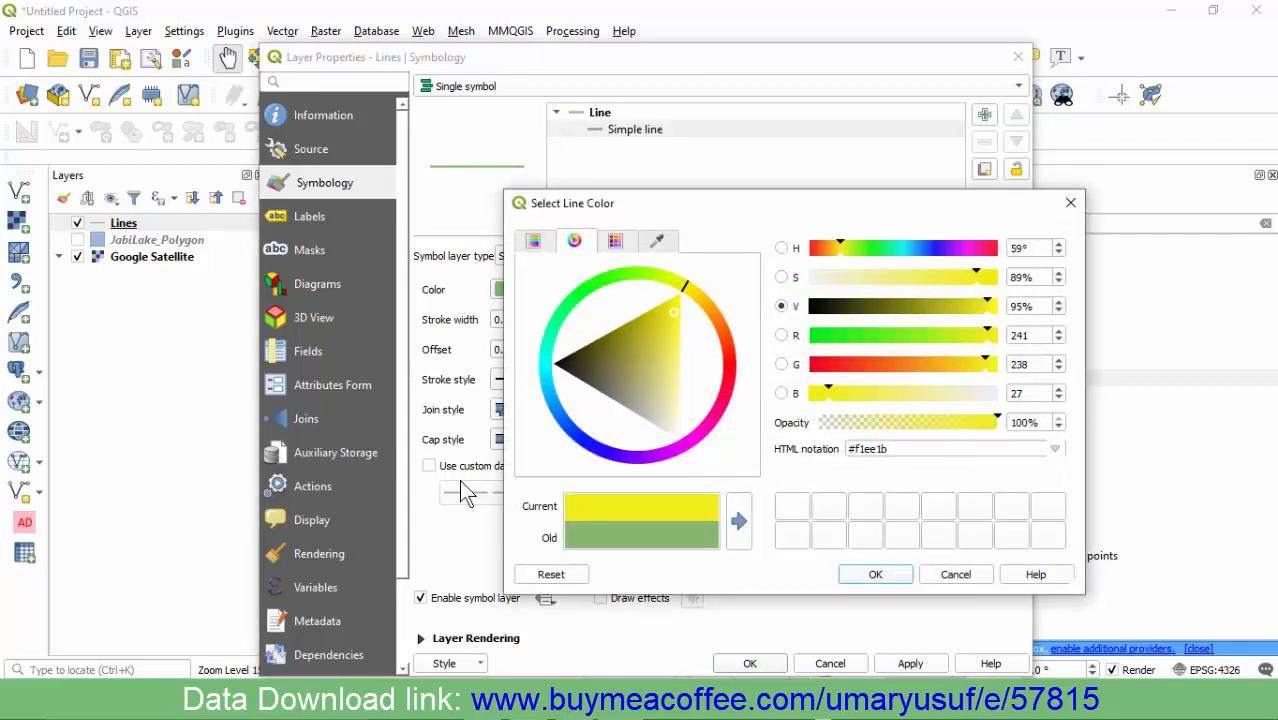
left_click(875, 574)
left_click(749, 663)
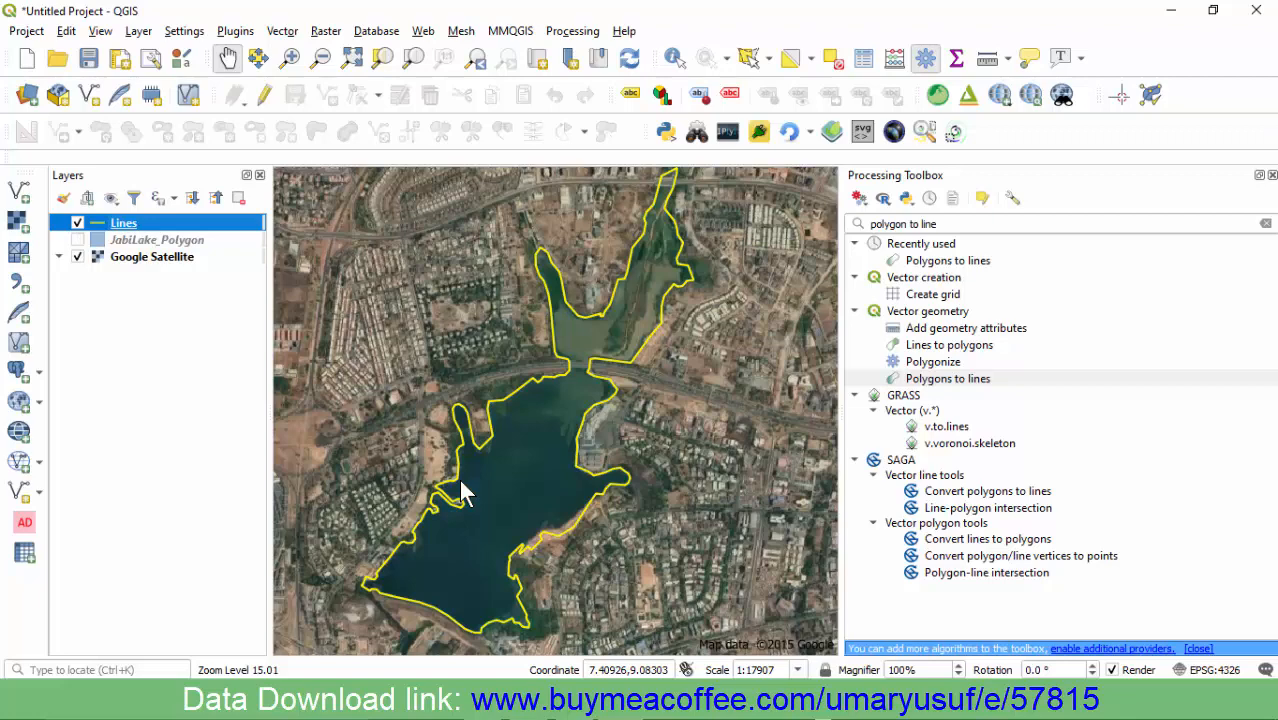
Search the processing algorithms for "offset" and open Offset lines with the Lines layer as the input
key("space")
key("space")
left_click_drag(944, 224, 869, 224)
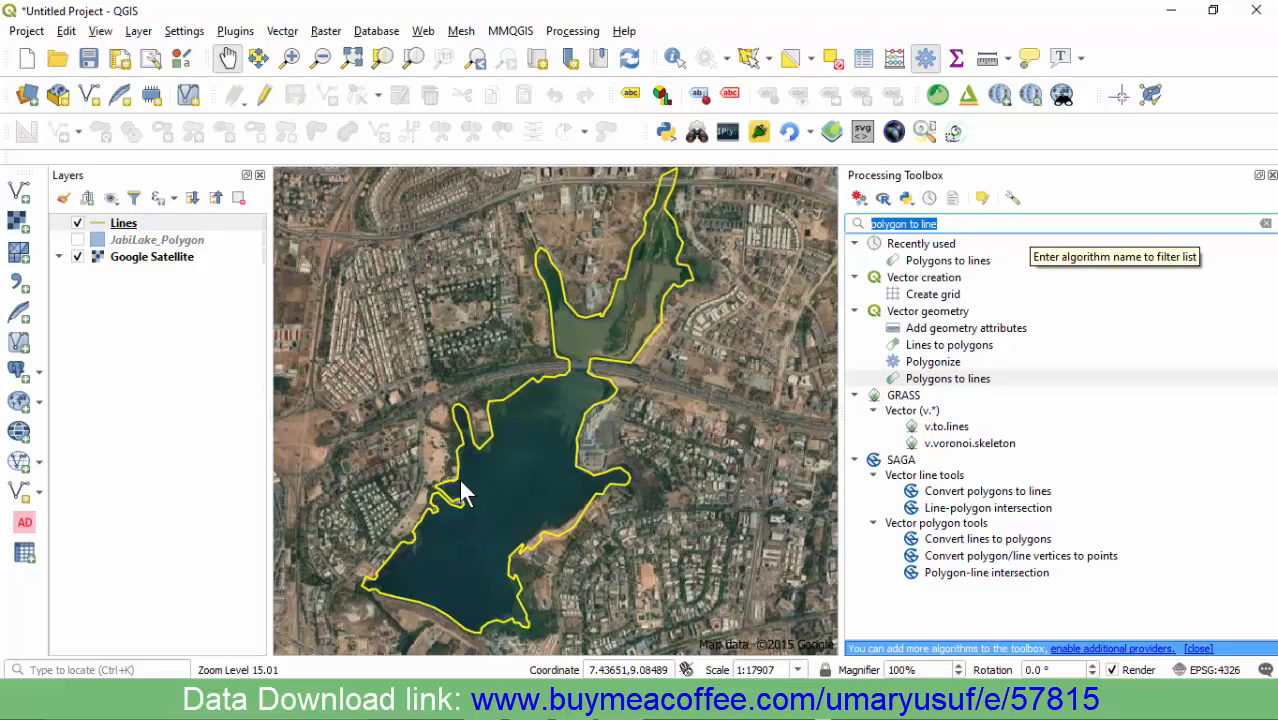
type("off")
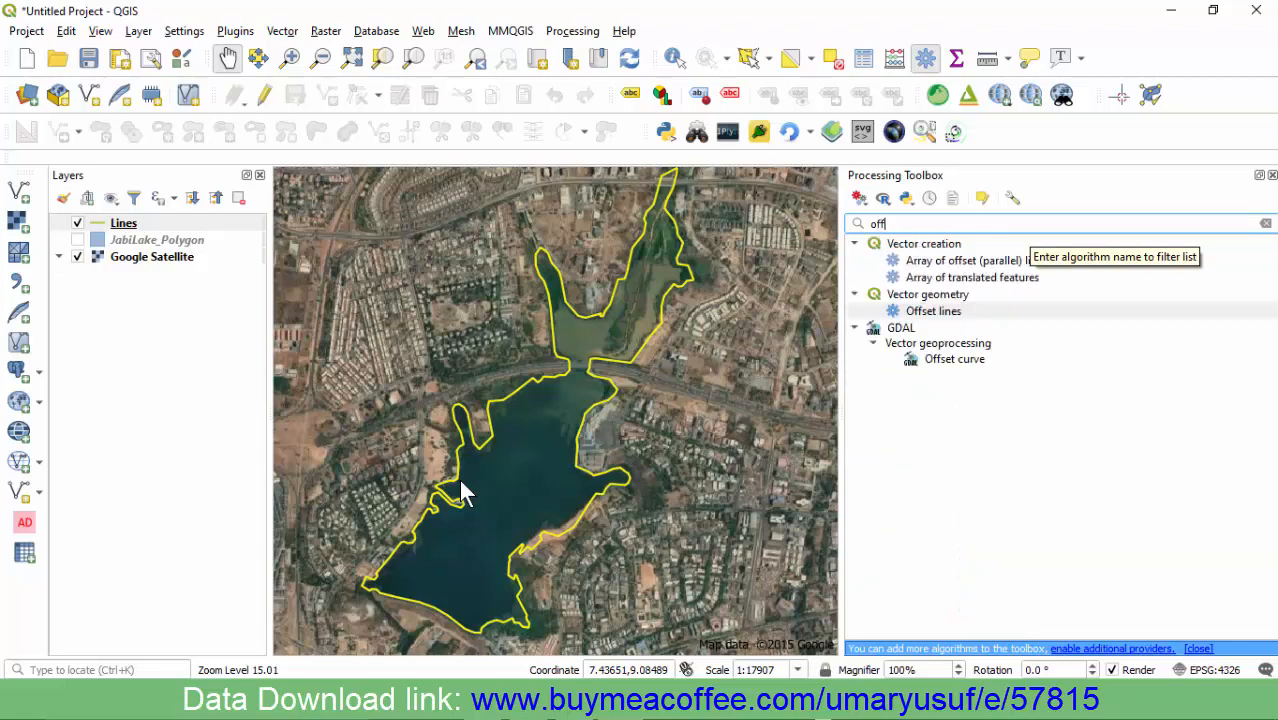
type("set")
left_click(933, 311)
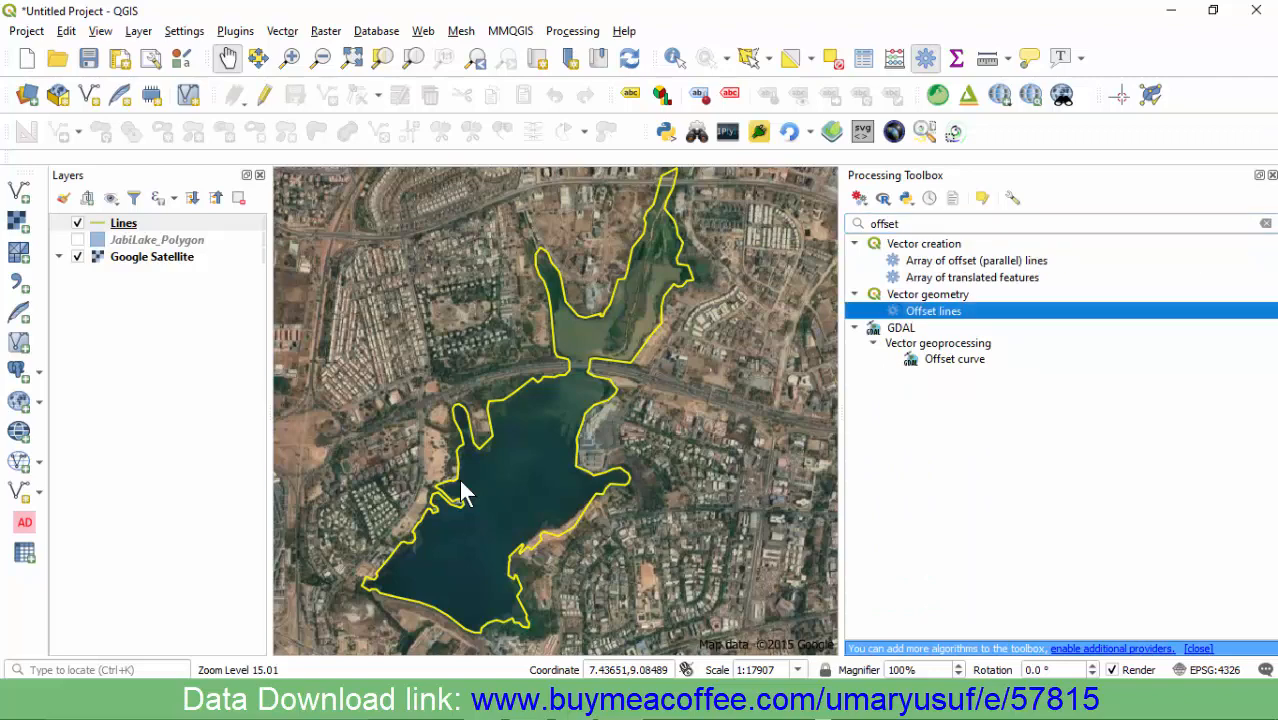
double_click(933, 311)
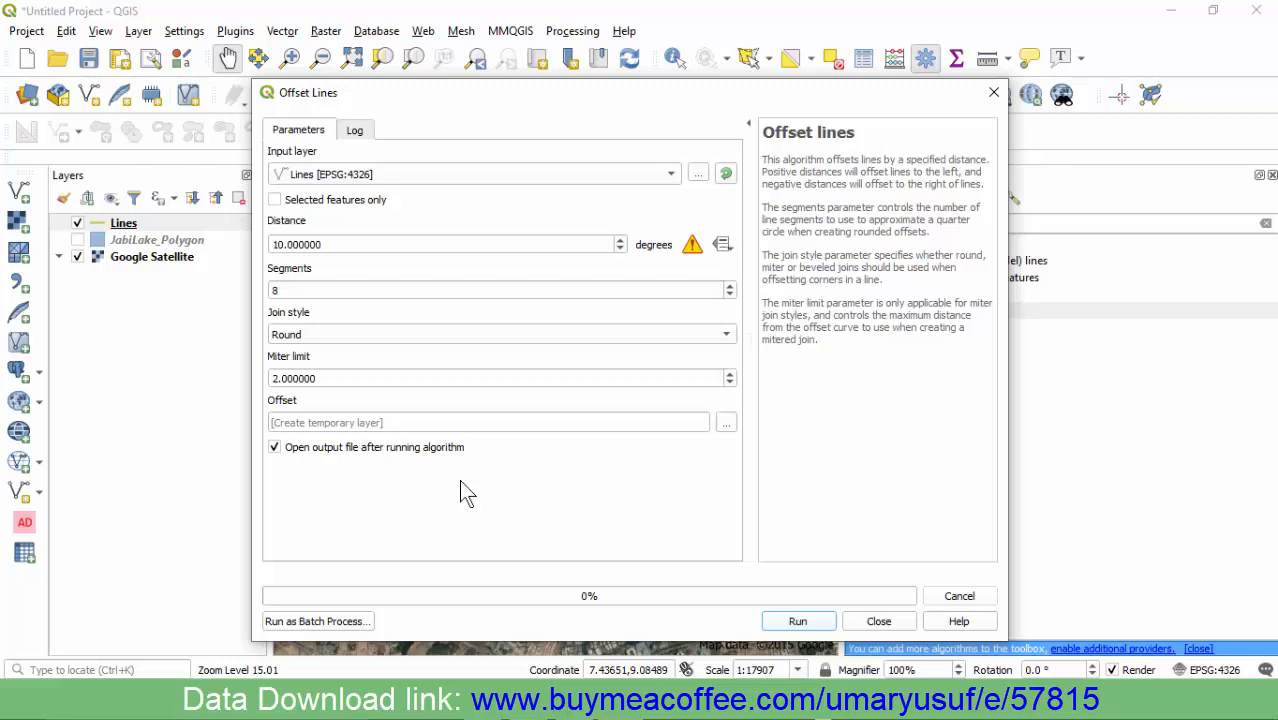
Try 500 as the offset distance for the Lines layer, and set it to 0.5 degrees
left_click_drag(326, 245, 270, 245)
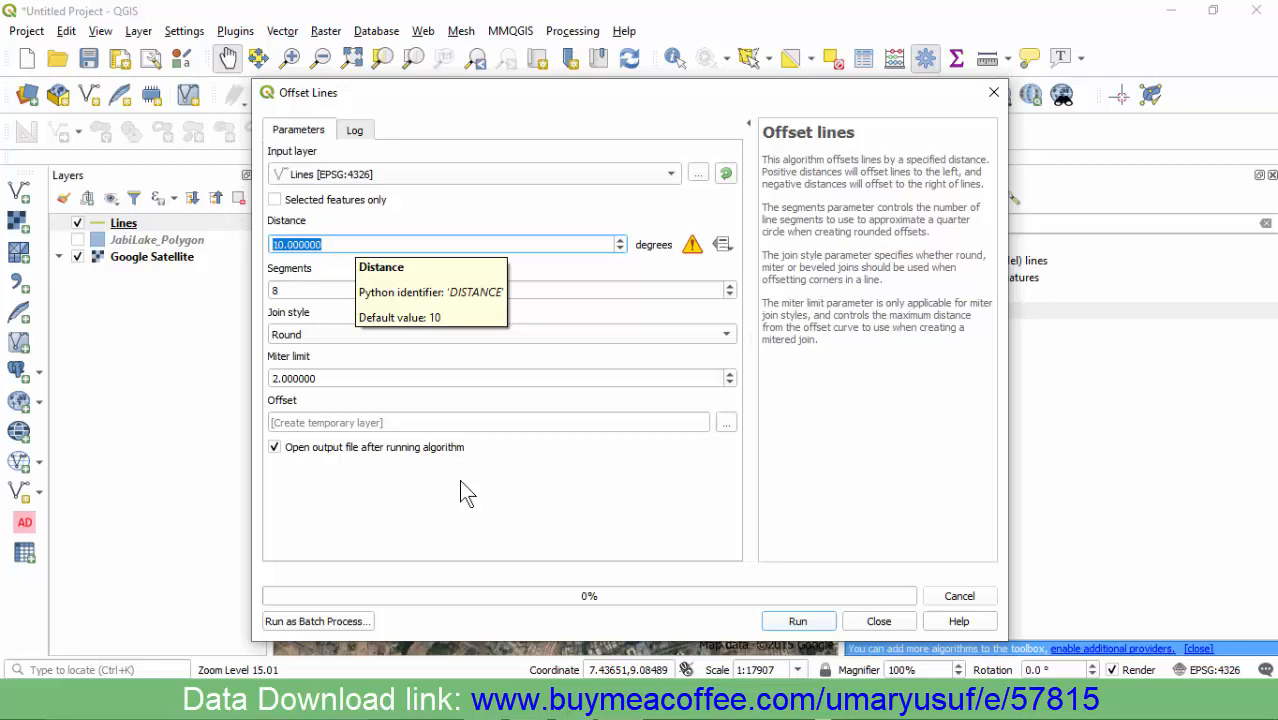
type("0.5")
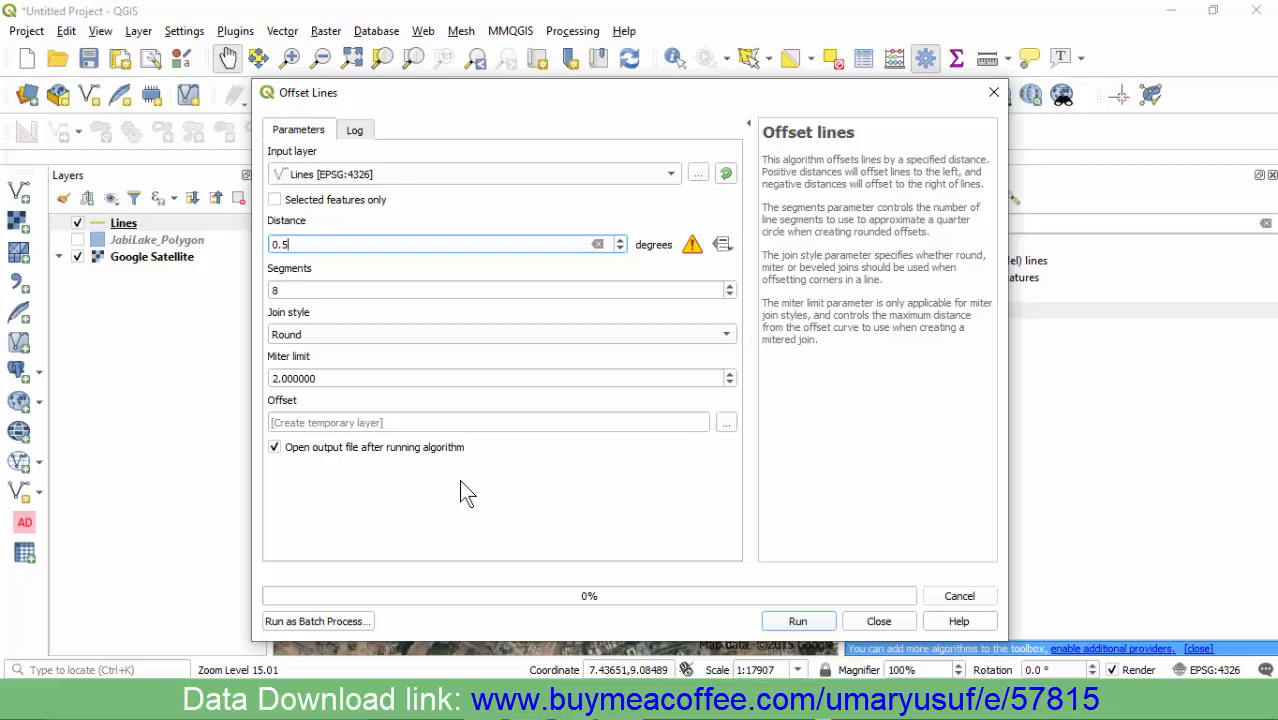
key("ctrl+a")
type("500")
key("ctrl+a")
type("0.5")
Switch to the browser and examine the approximate metric equivalents for degrees, minutes and seconds
key("alt+Tab")
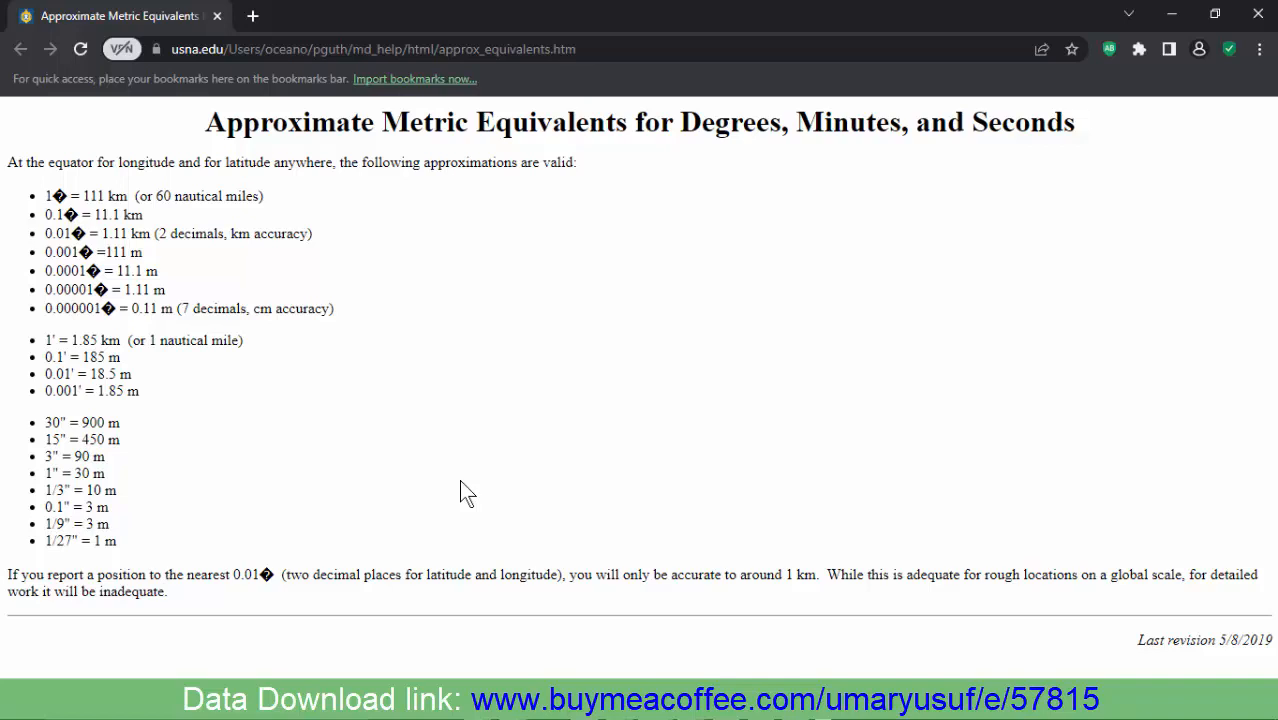
key("shift+Right")
key("Down")
key("shift+Right")
key("Down")
key("shift+Right")
key("Down")
key("shift+Right")
key("Up")
key("Up")
key("Up")
key("shift+Right")
left_click(461, 481)
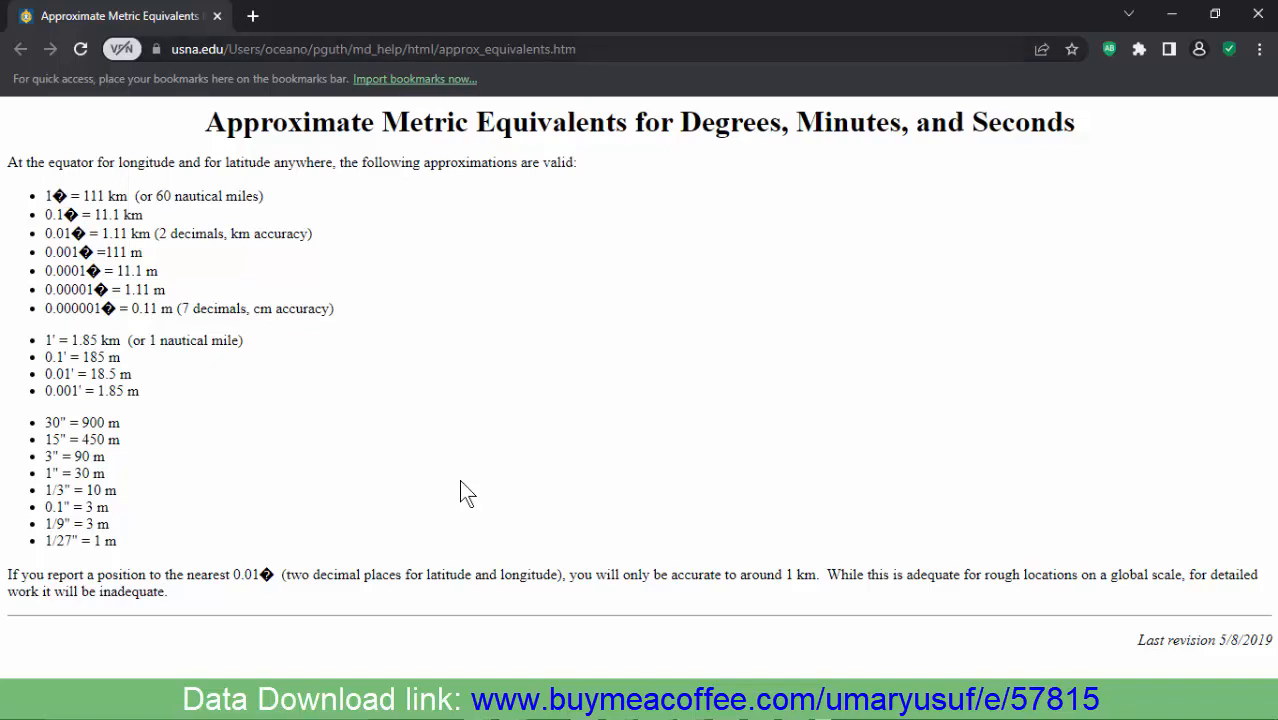
key("ctrl+l")
left_click(312, 49)
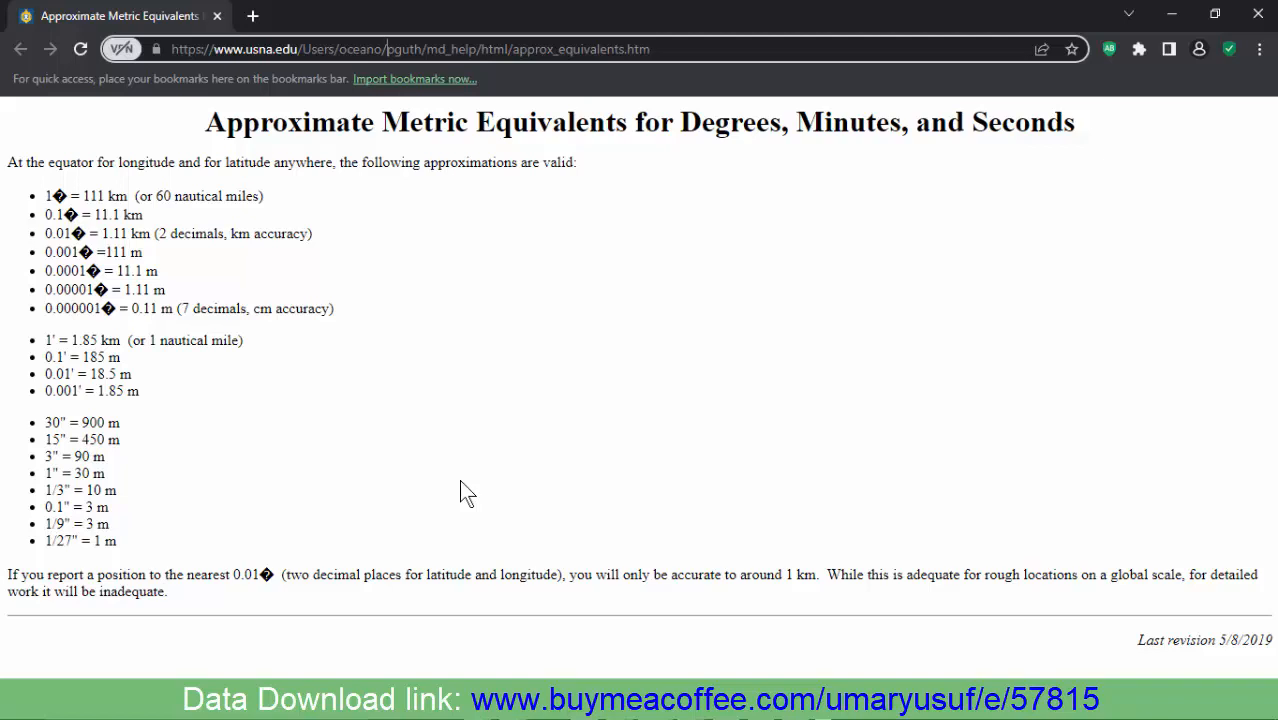
left_click_drag(652, 49, 170, 49)
left_click_drag(52, 196, 68, 196)
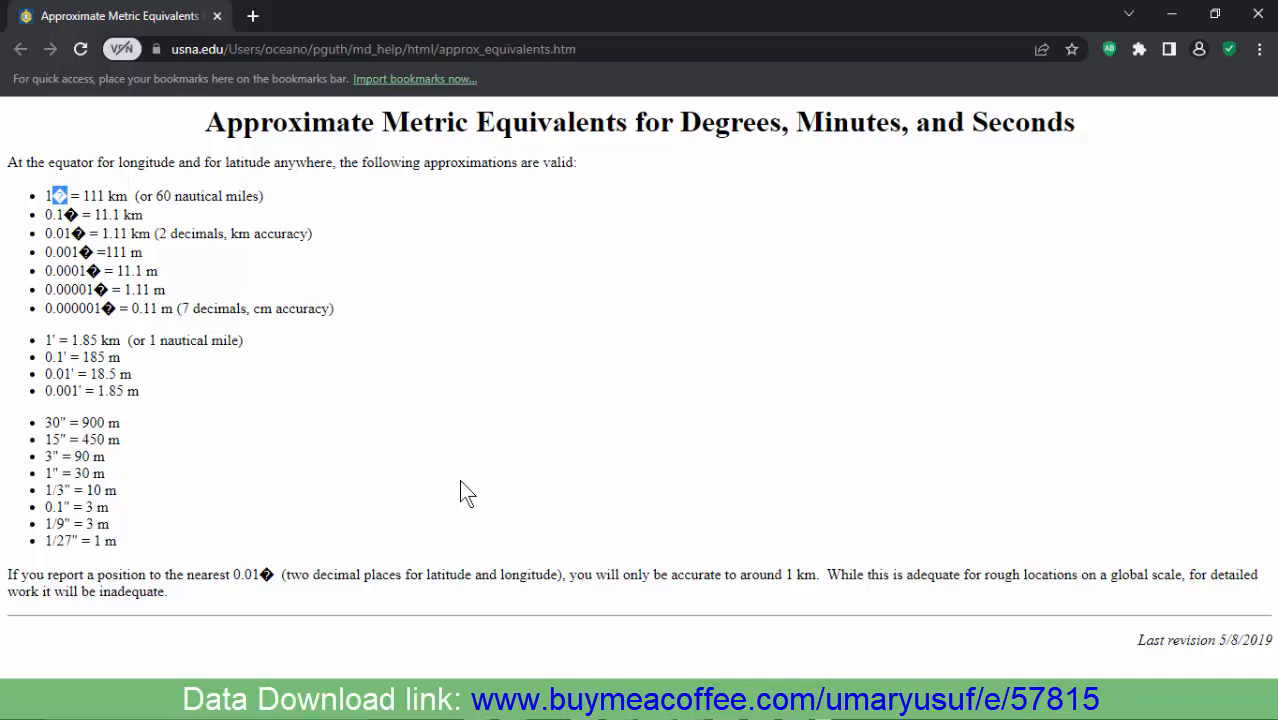
left_click(461, 481)
left_click_drag(45, 341, 133, 341)
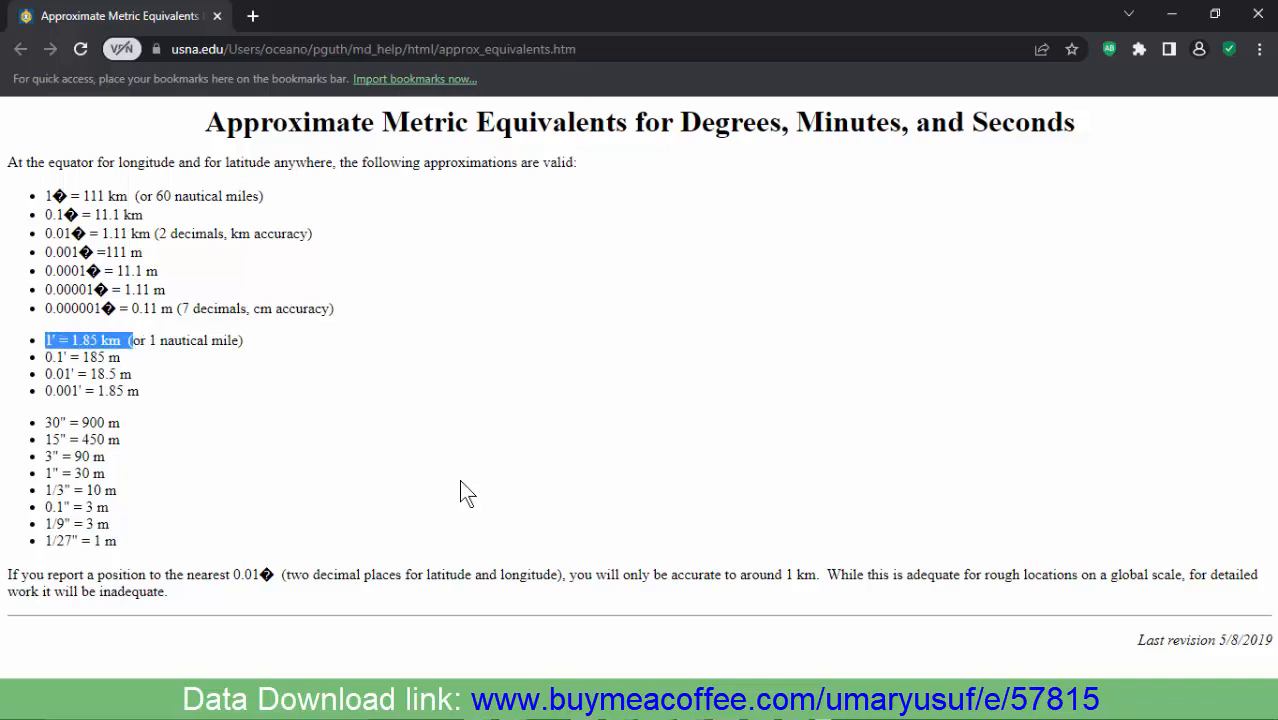
left_click(461, 482)
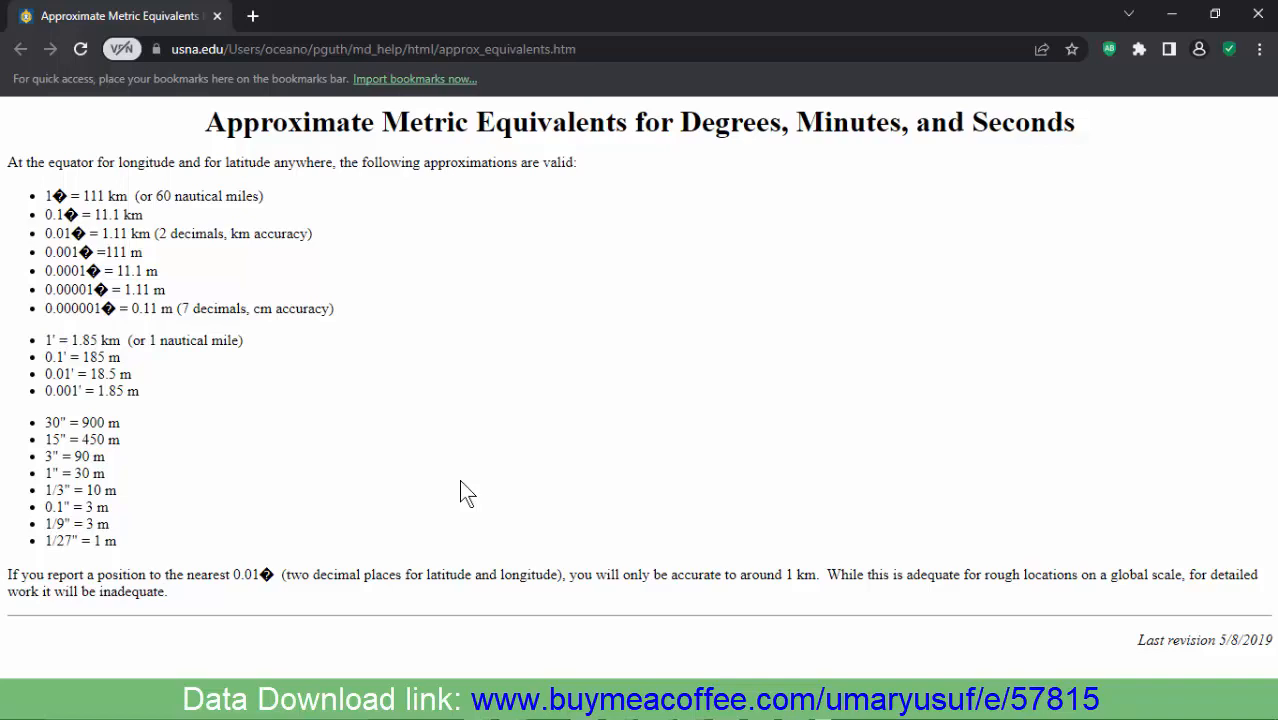
left_click_drag(45, 423, 68, 423)
left_click(461, 482)
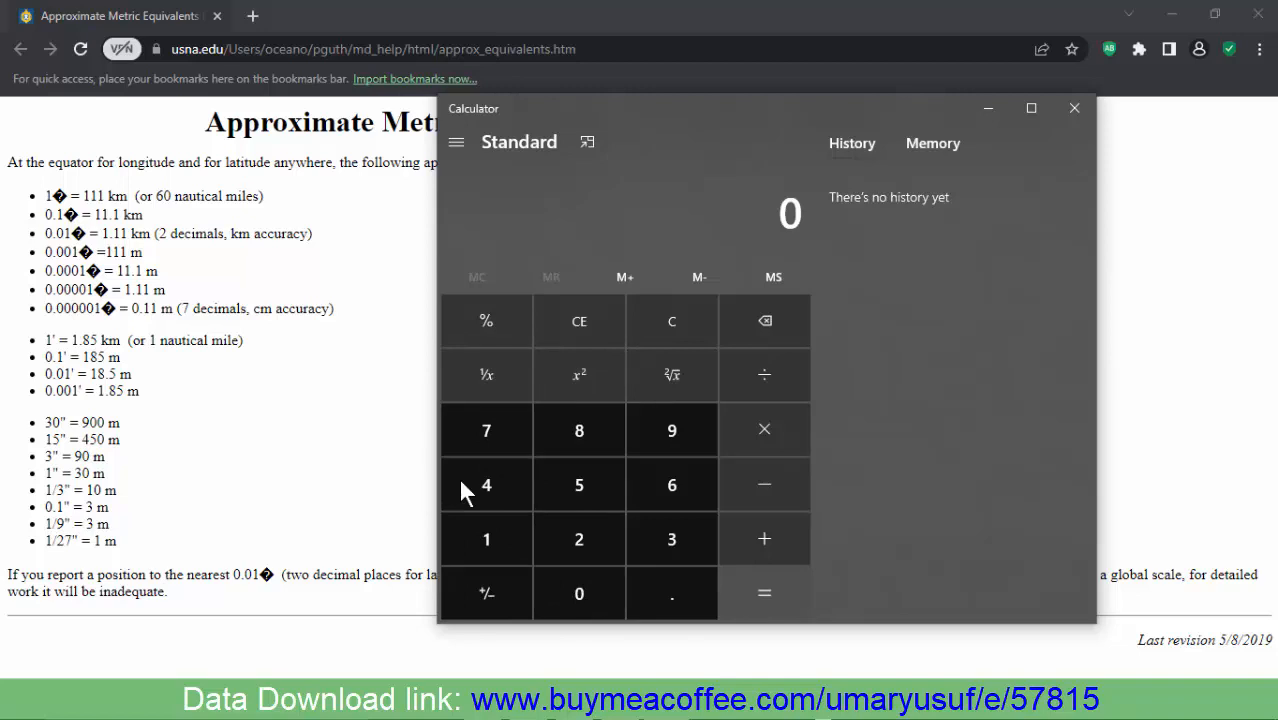
Open Notepad and write the conversion "1° = 111km" below two blank lines in the empty document
key("super")
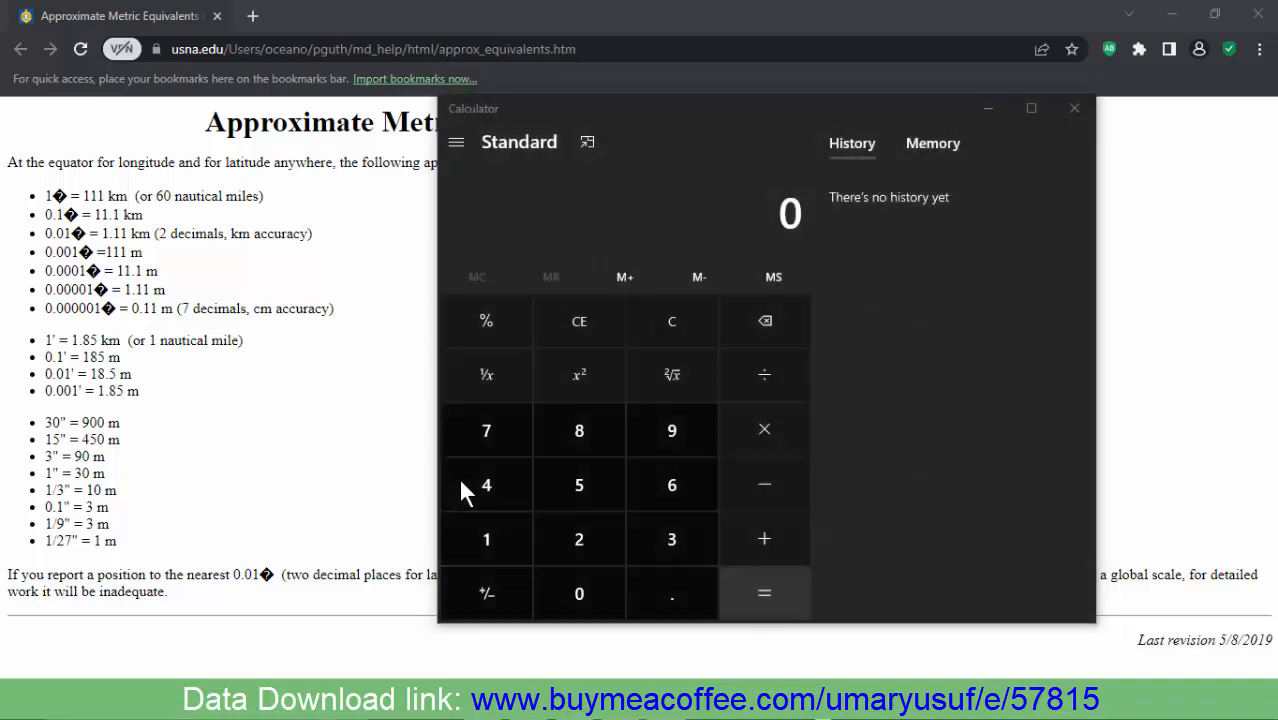
type("note")
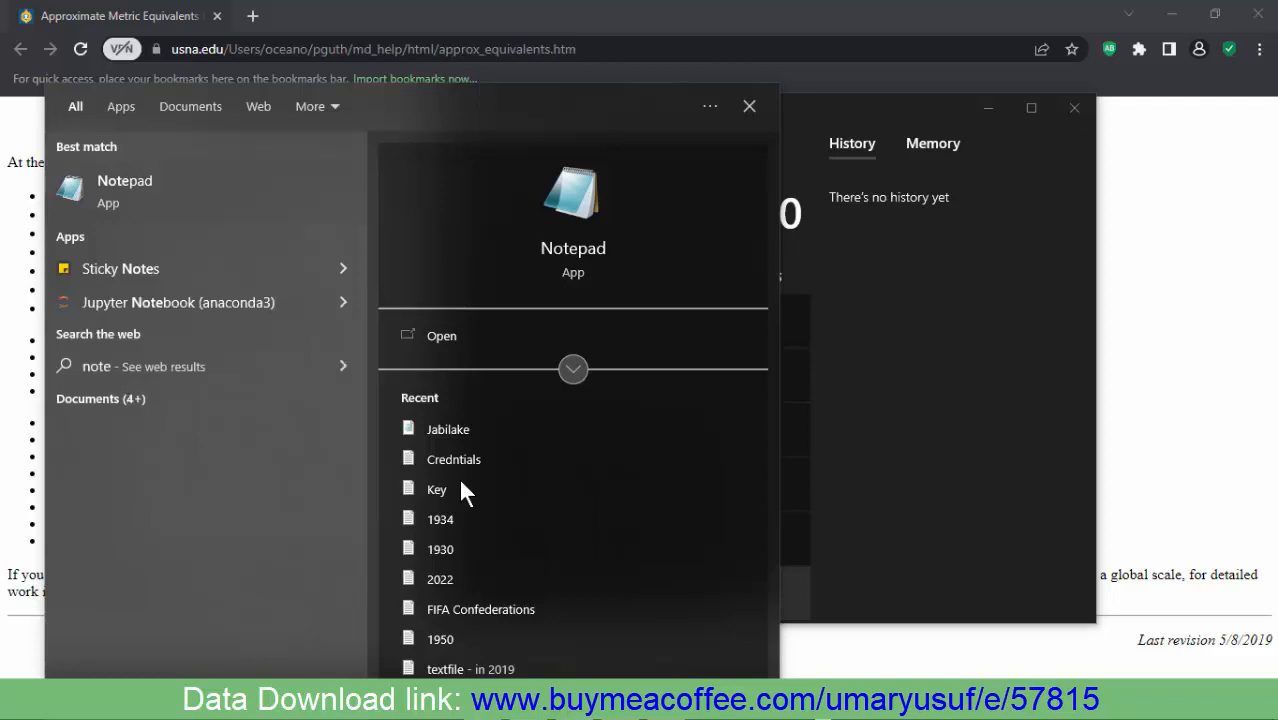
key("Return")
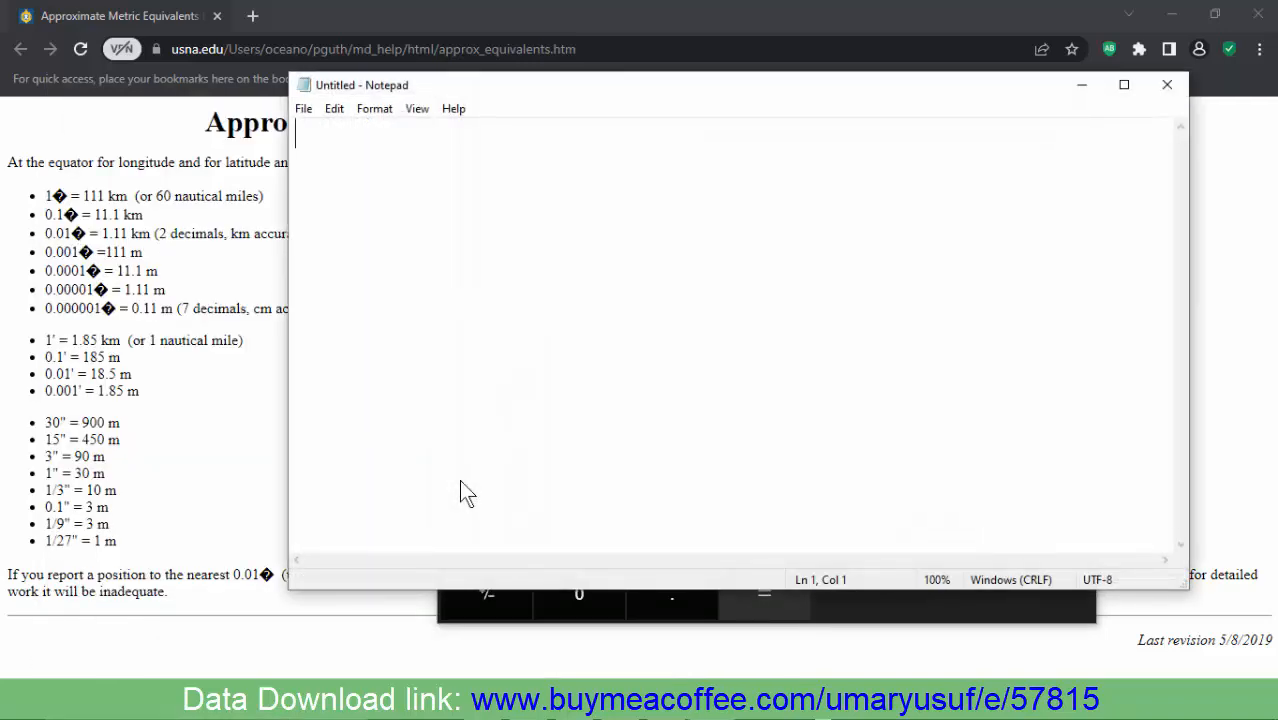
left_click_drag(581, 168, 623, 221)
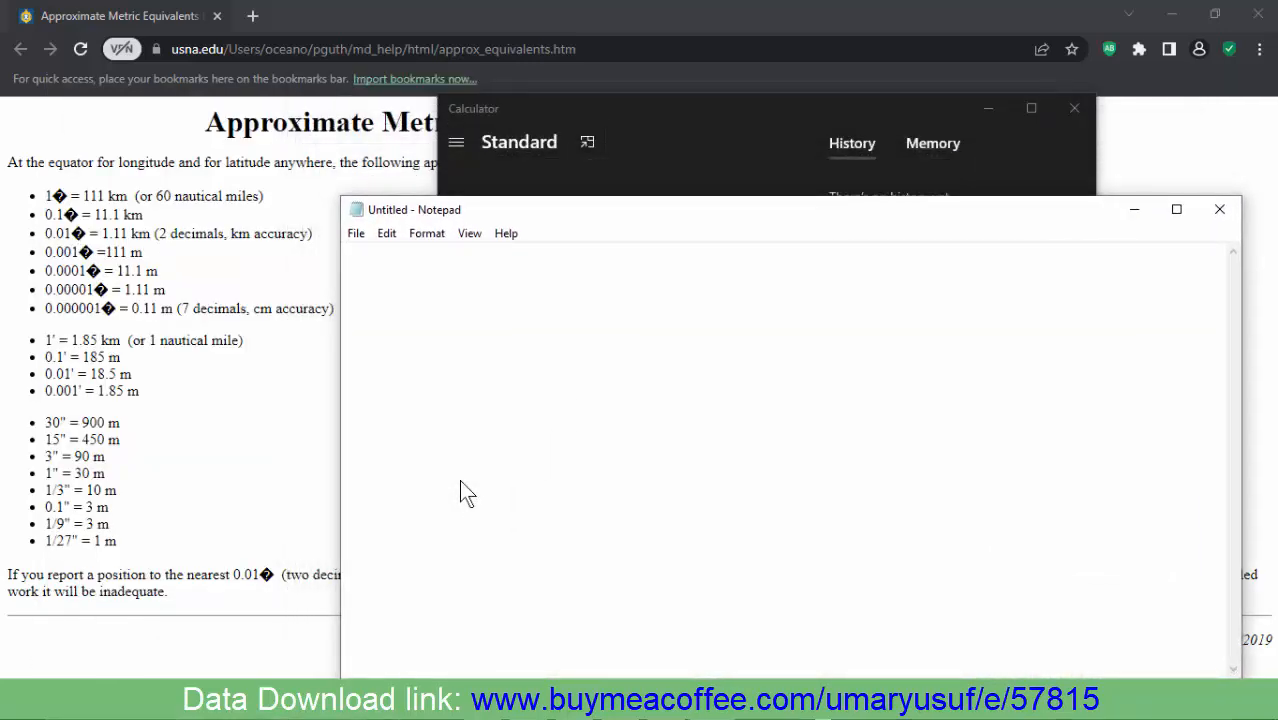
key("Return")
key("Return")
key("Return")
key("Return")
key("BackSpace")
key("BackSpace")
type("1")
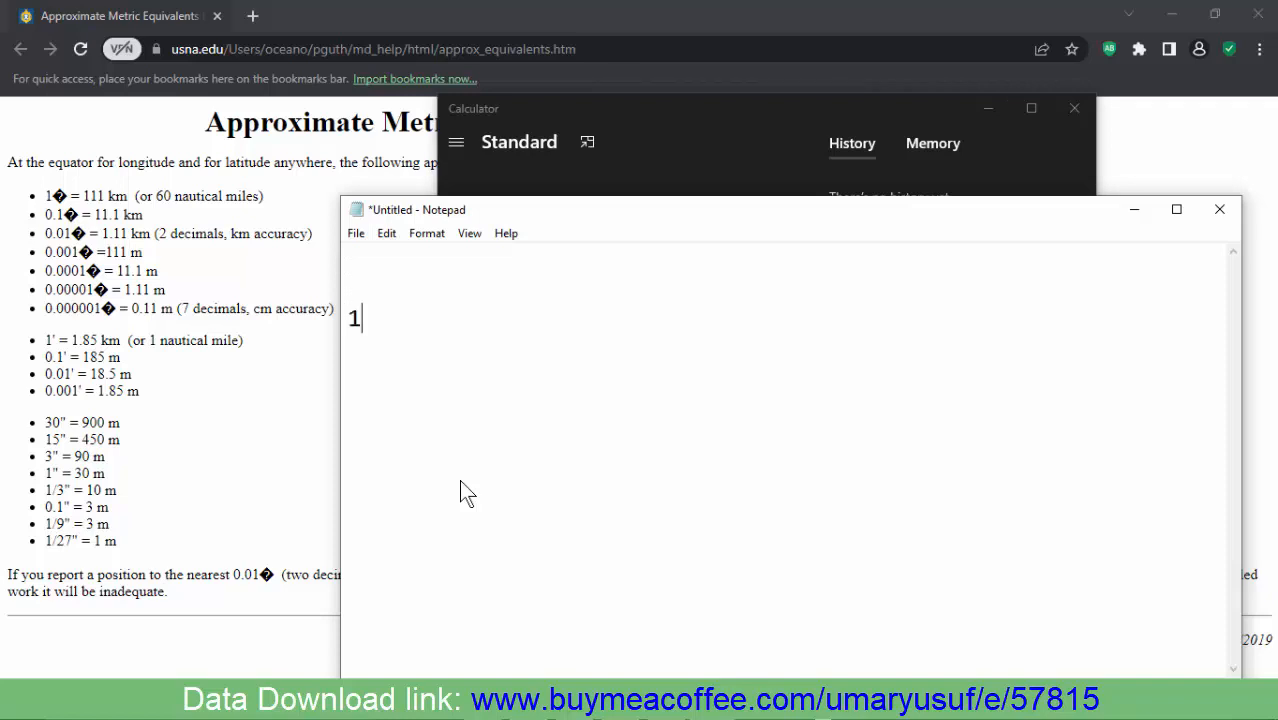
type("° = 111km")
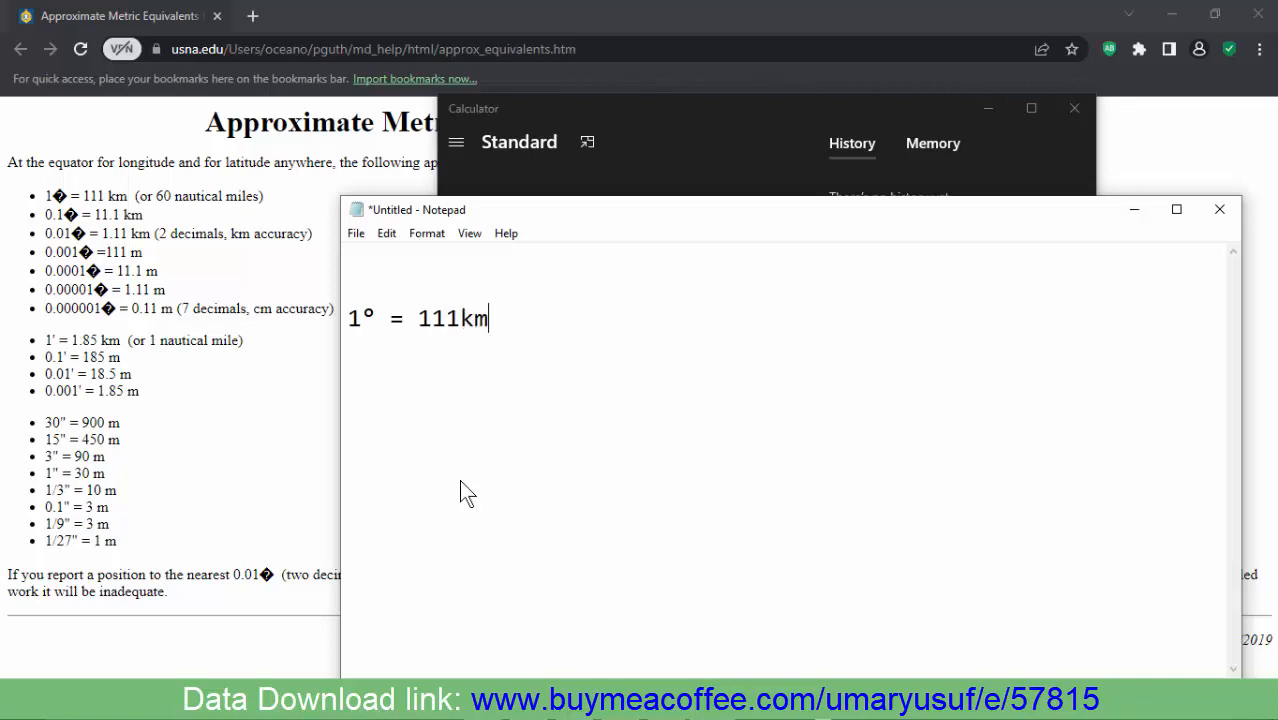
Add the line "x = 0.5km (500m)" beneath the degree conversion
key("Return")
type("x = 0.5")
key("shift+Left")
key("shift+Left")
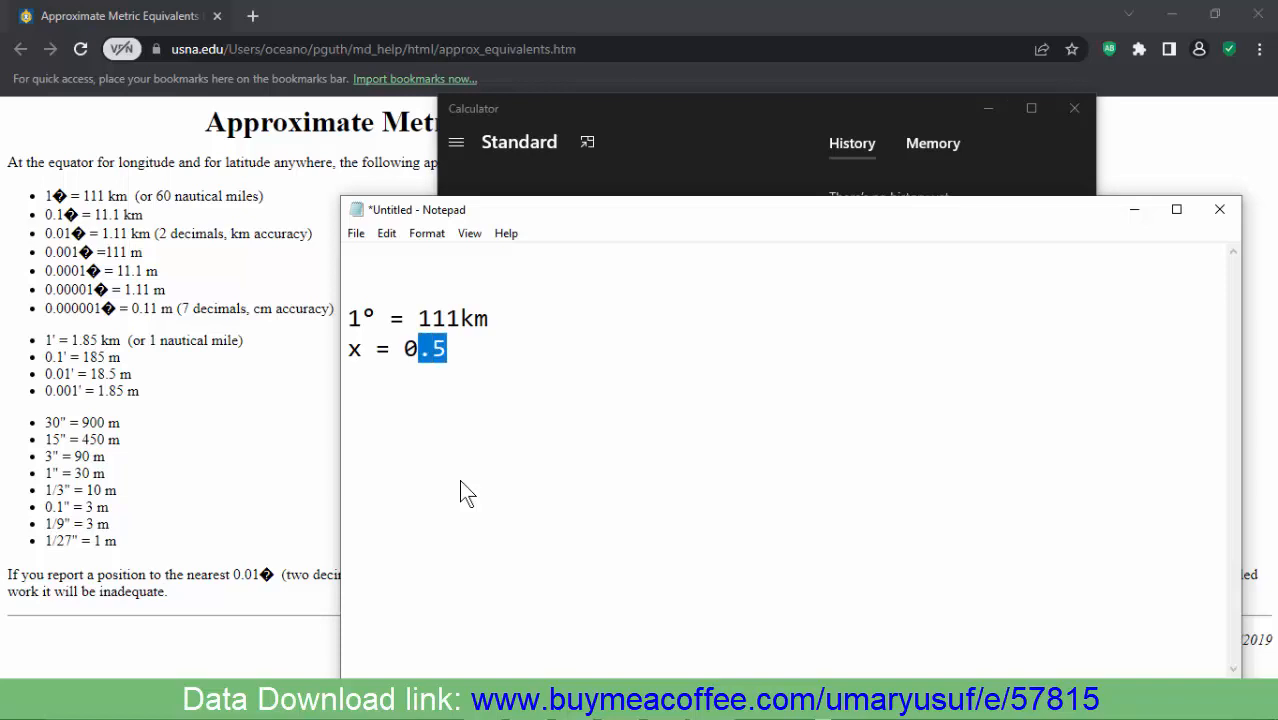
key("shift+Left")
key("Right")
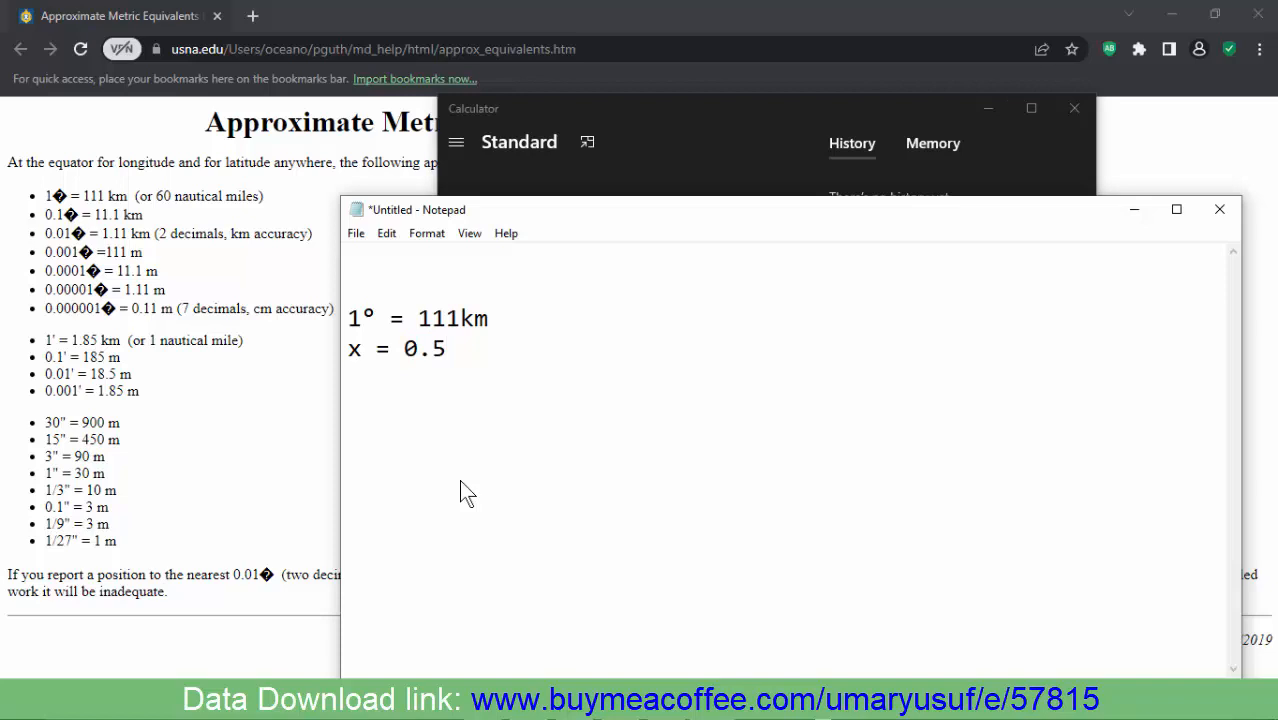
type("km ()500m")
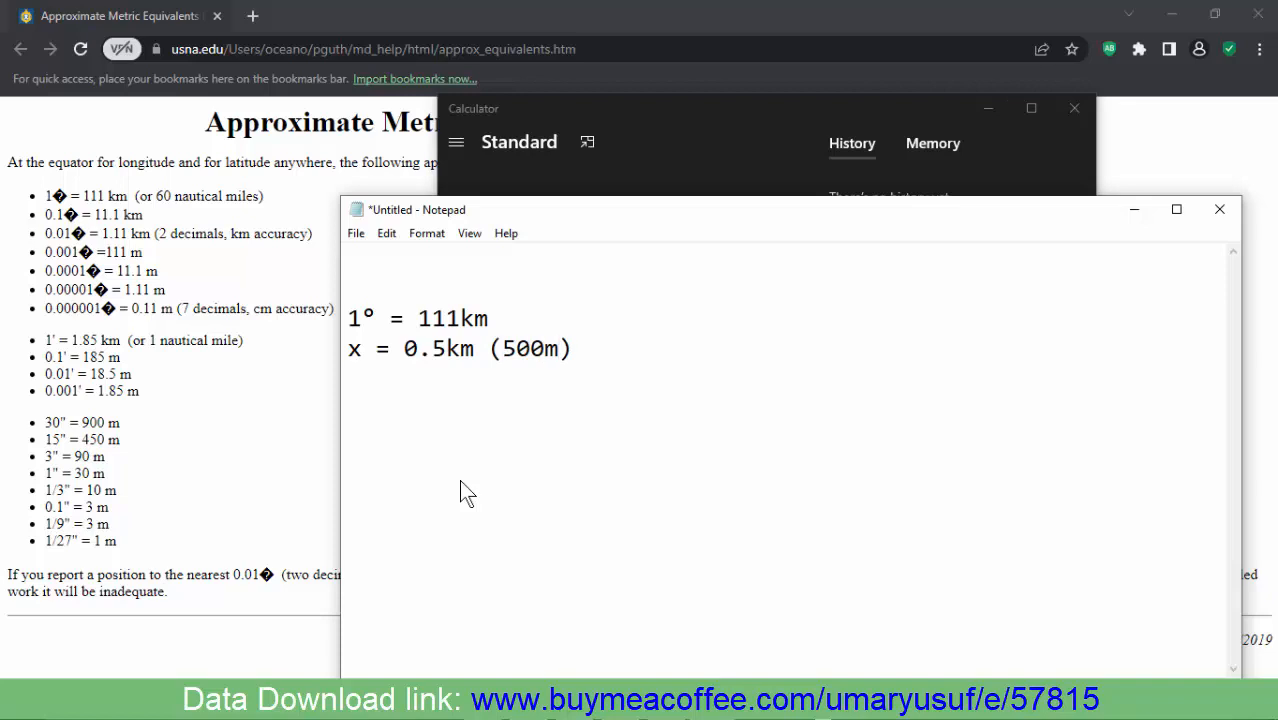
key("End")
key("shift+Left")
key("shift+Left")
key("shift+Left")
key("shift+Left")
key("shift+Left")
key("shift+Left")
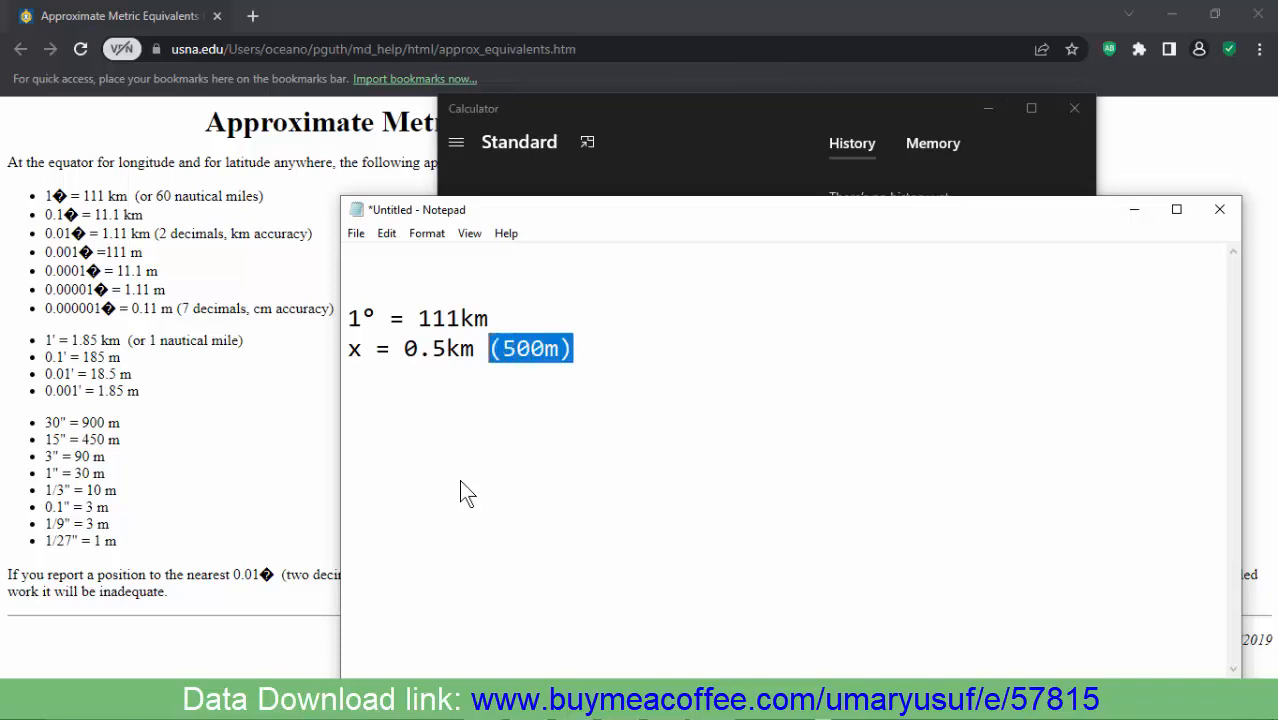
key("Left")
key("Left")
key("Left")
key("Left")
key("End")
key("shift+Left")
key("shift+Left")
key("shift+Left")
key("shift+Left")
key("shift+Left")
key("shift+Left")
Align the equals sign of the x line with the line above, and delete "(500m)" from its end
key("Home")
key("Right")
key("Right")
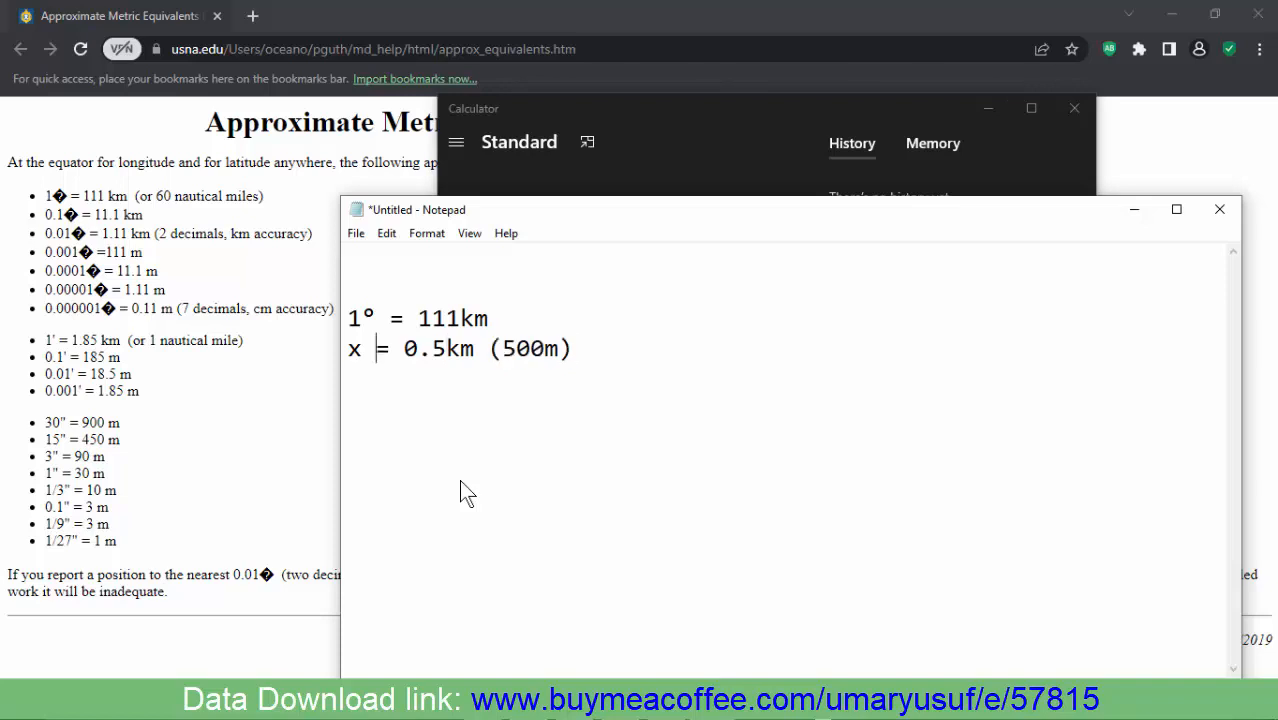
key("End")
key("shift+Left")
key("shift+Left")
key("shift+Left")
key("shift+Left")
key("shift+Left")
key("shift+Left")
key("shift+Left")
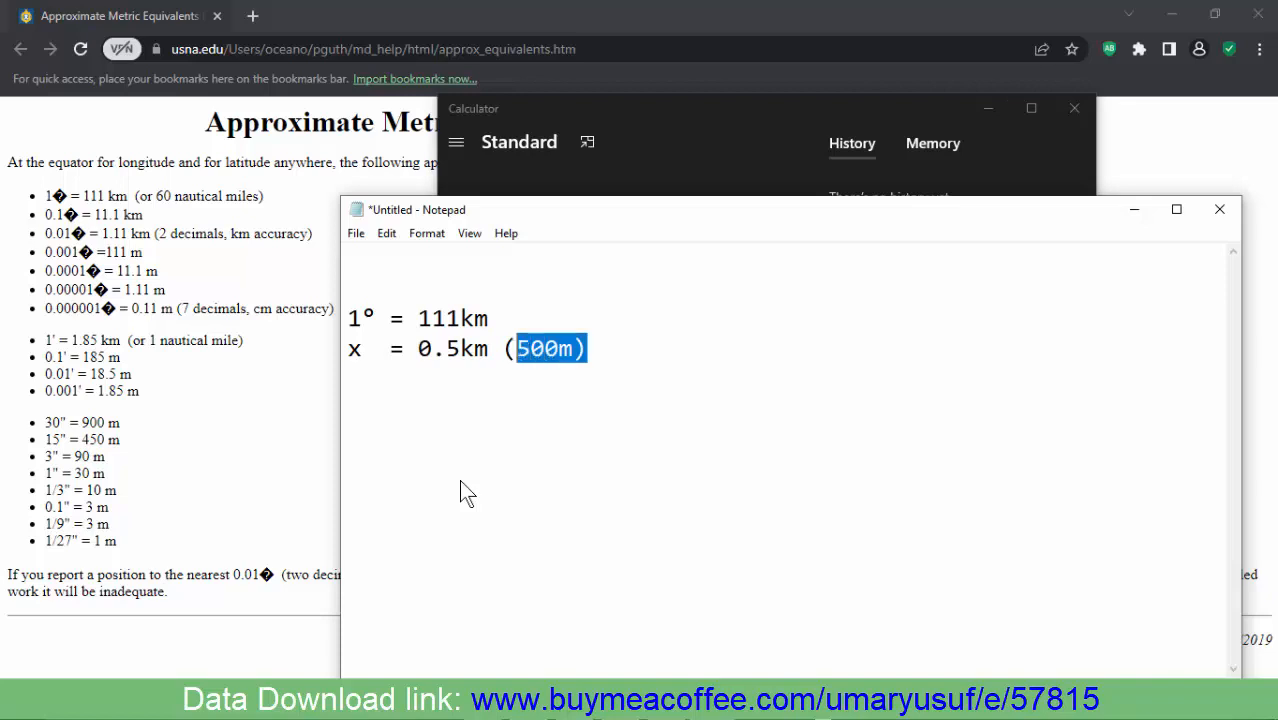
key("Delete")
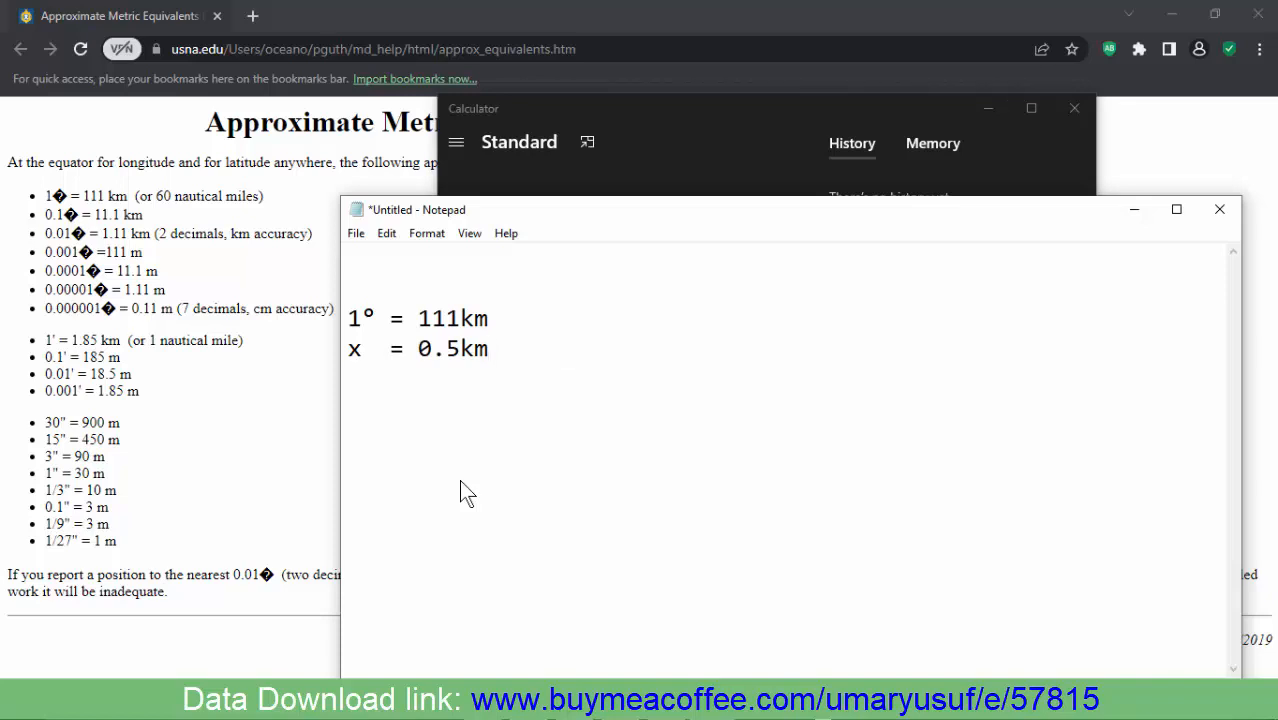
Move the Notepad window partly clear of the Calculator, switch to Calculator and divide 0.5 by 111
left_click_drag(571, 209, 321, 248)
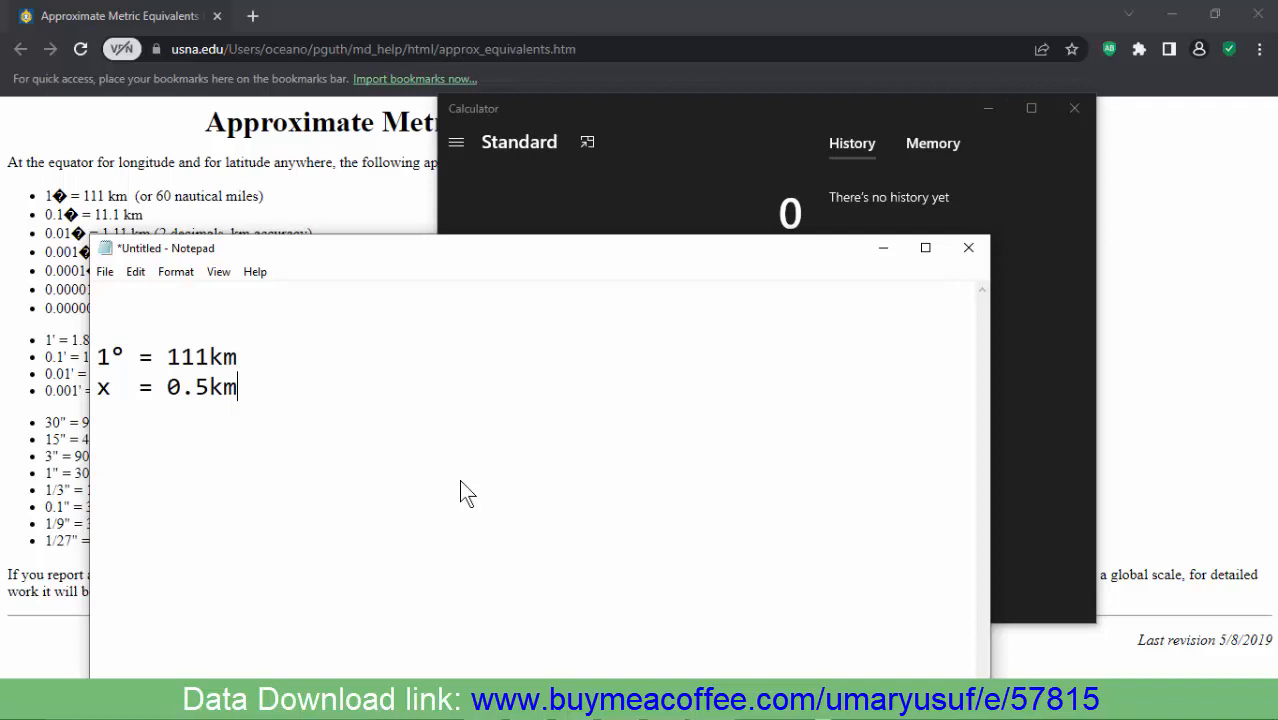
key("Up")
key("Left")
key("Left")
key("Left")
key("Down")
key("Left")
key("Left")
key("Left")
key("Left")
key("Left")
key("Left")
key("alt+Tab")
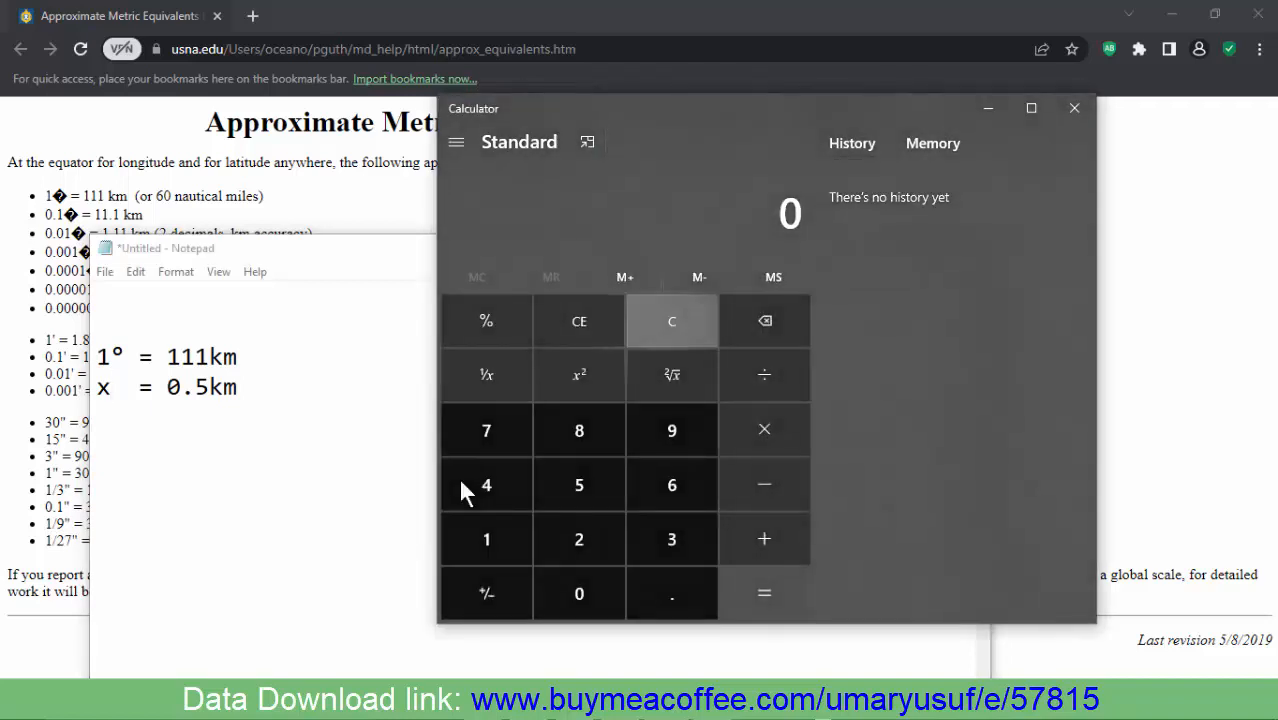
type("0.")
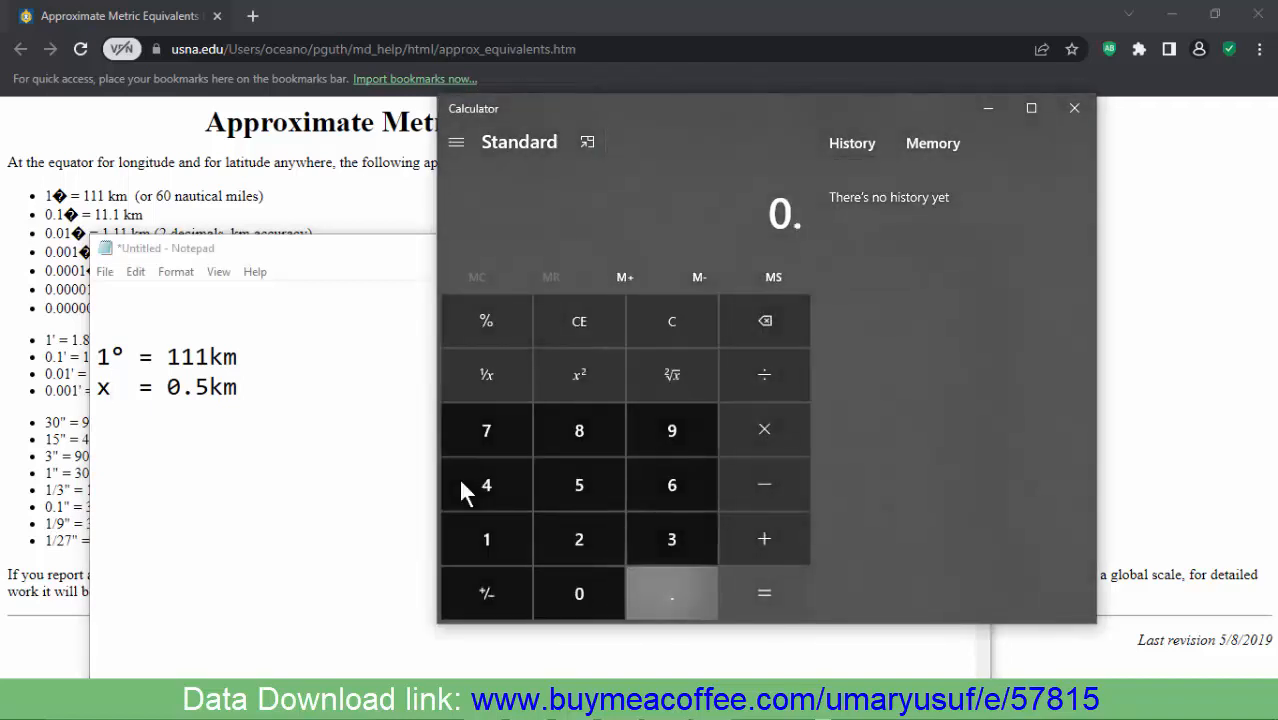
type("5")
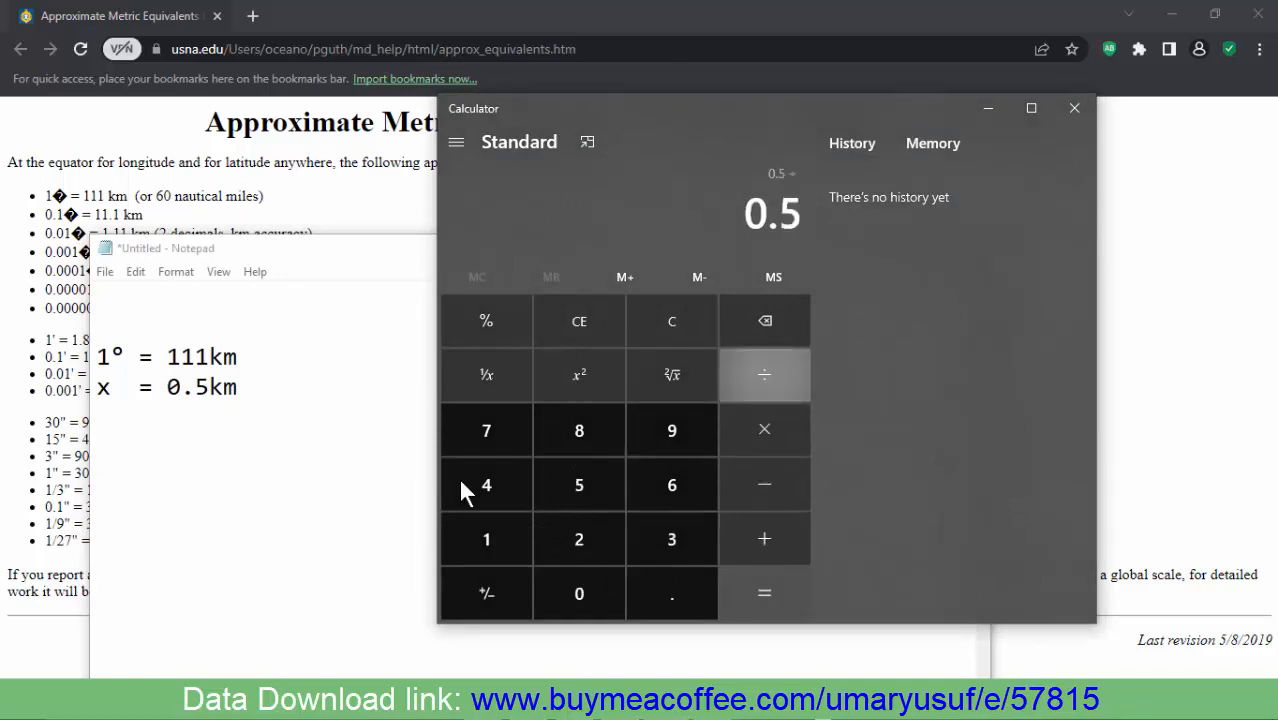
type("/111")
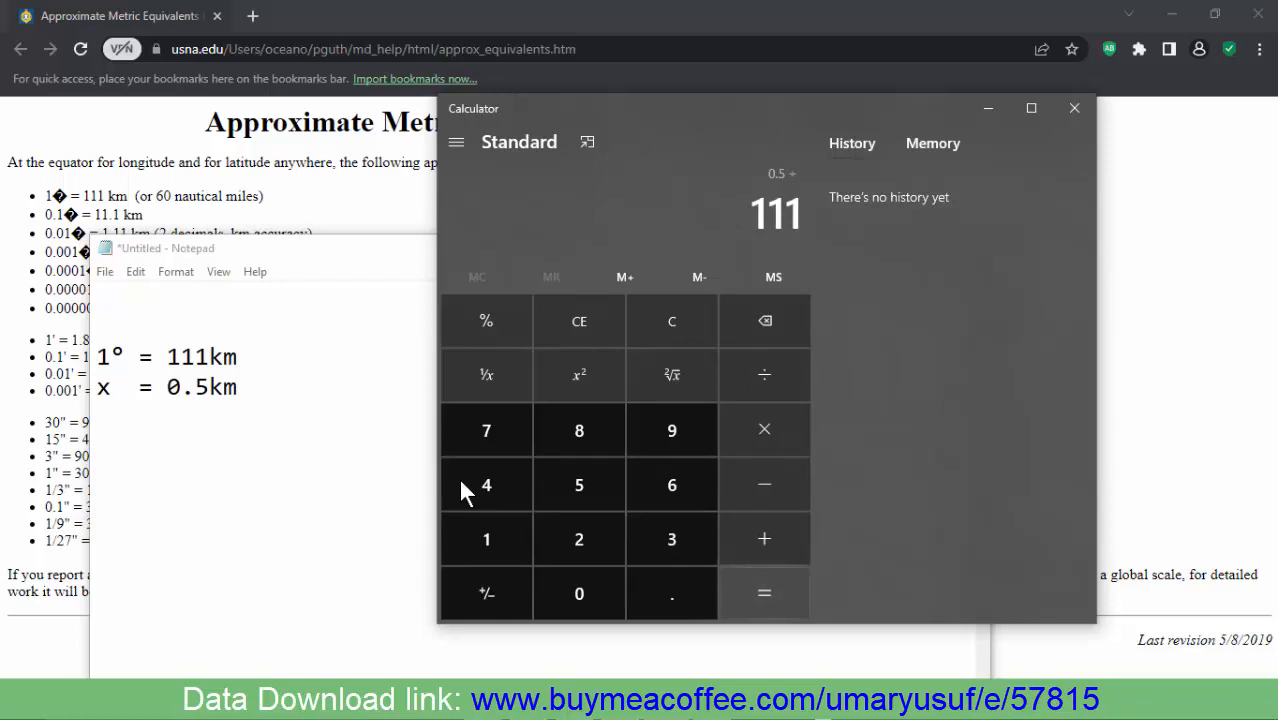
key("Return")
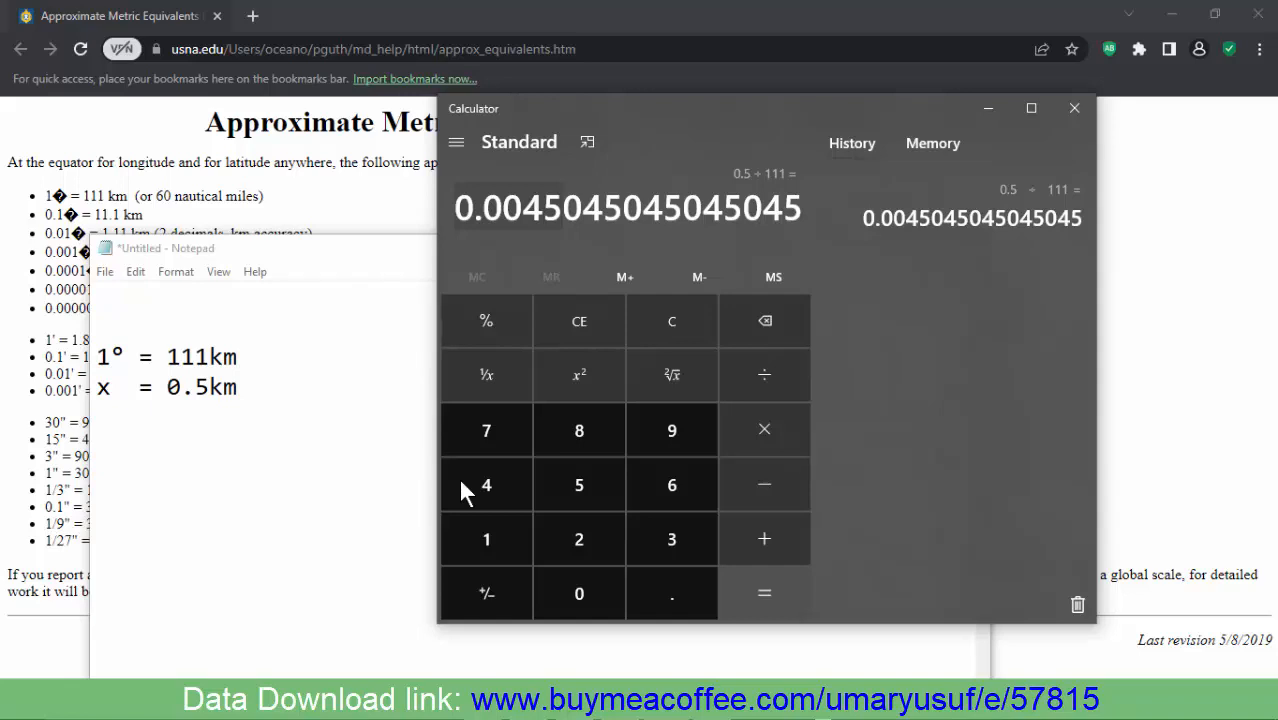
Switch back to Notepad and replace the x in the second equation with 0.0045
key("alt+Tab")
key("Up")
key("Right")
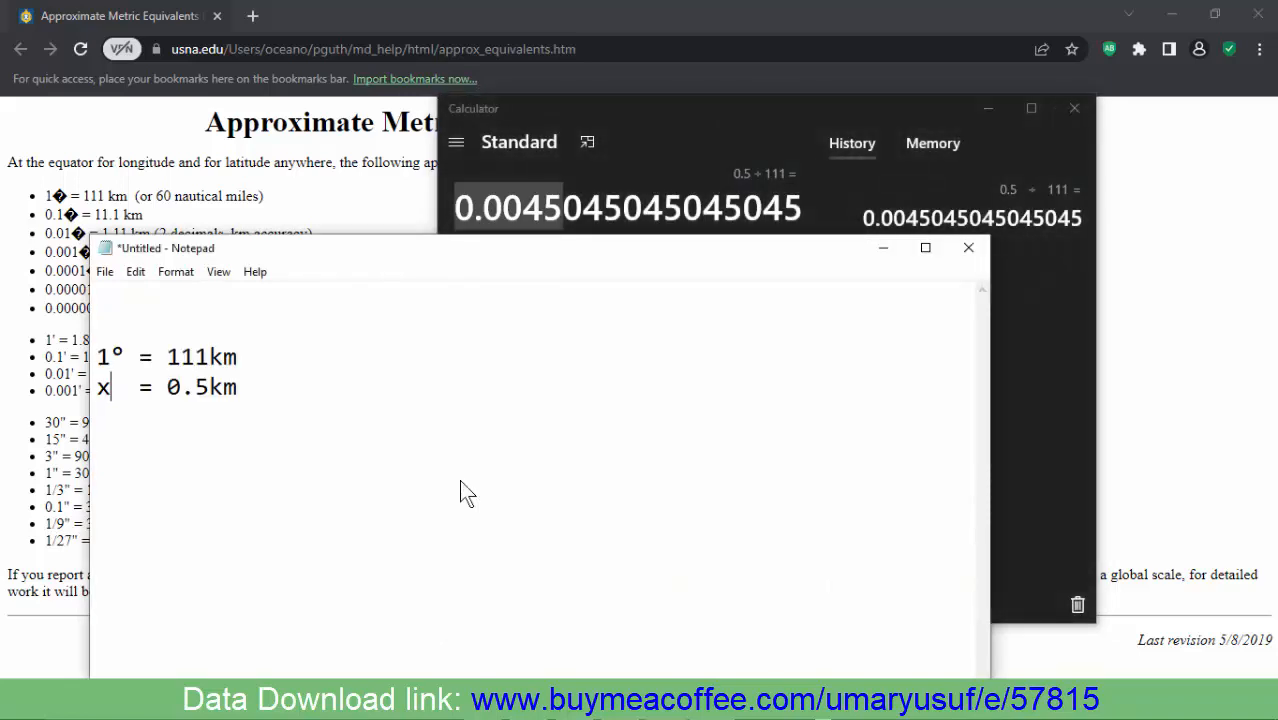
key("shift+Left")
type("0.0045")
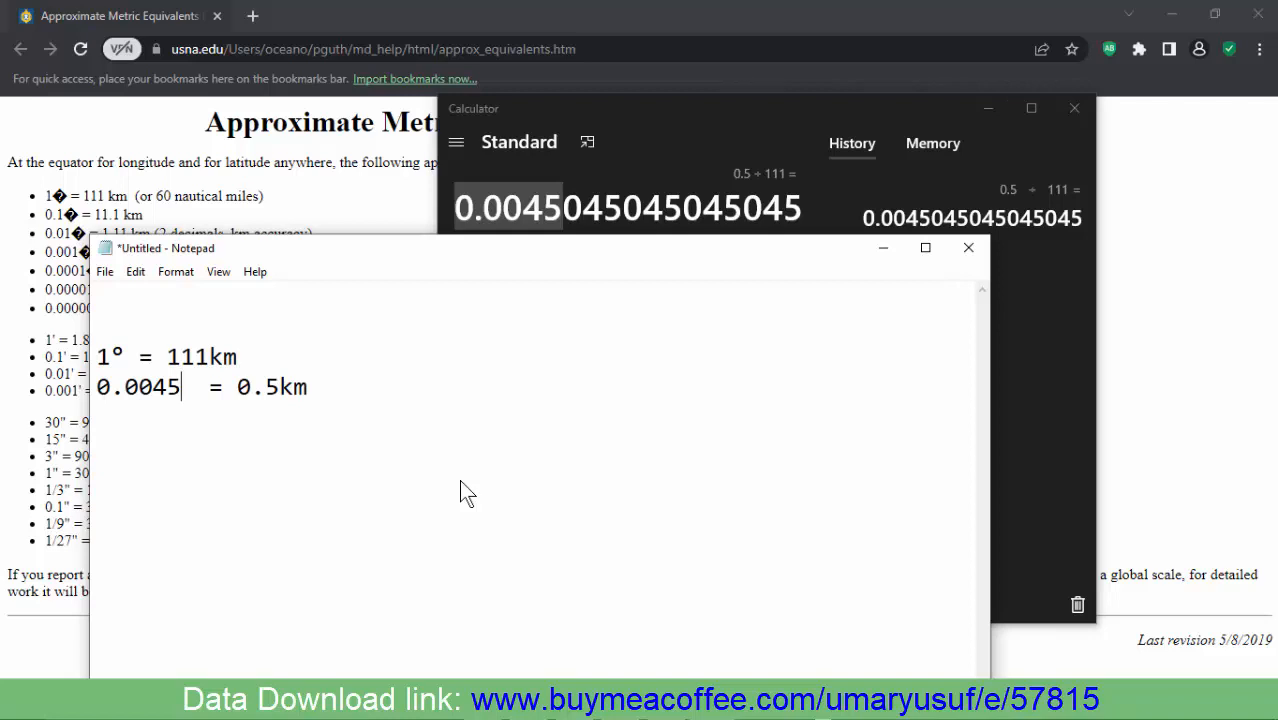
Copy the degree sign from the 1° line and paste it after 0.0045
key("Up")
key("Left")
key("Left")
key("Left")
key("Left")
key("shift+Left")
key("ctrl+c")
key("Down")
key("Right")
key("Right")
key("Right")
key("Right")
key("Right")
key("ctrl+v")
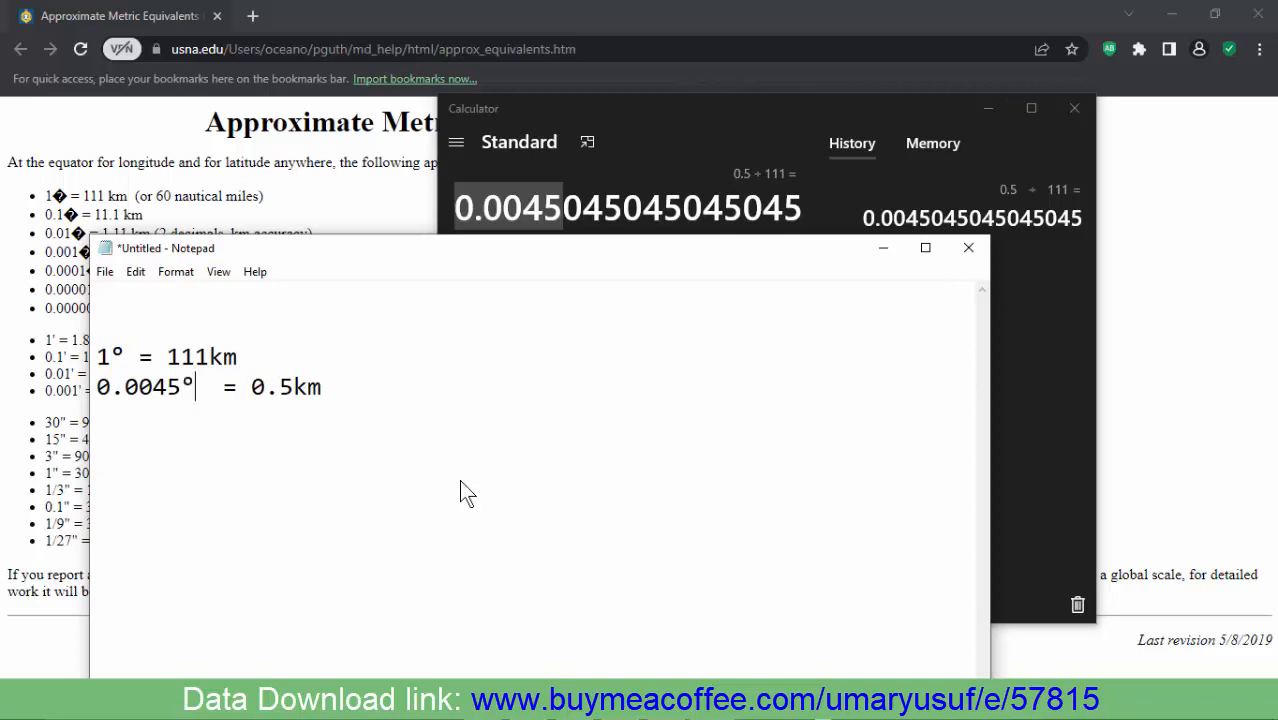
Align the equals sign of the 1° line with the one in the 0.0045° line below it
key("Up")
key("Left")
key("Left")
key("Left")
key("Left")
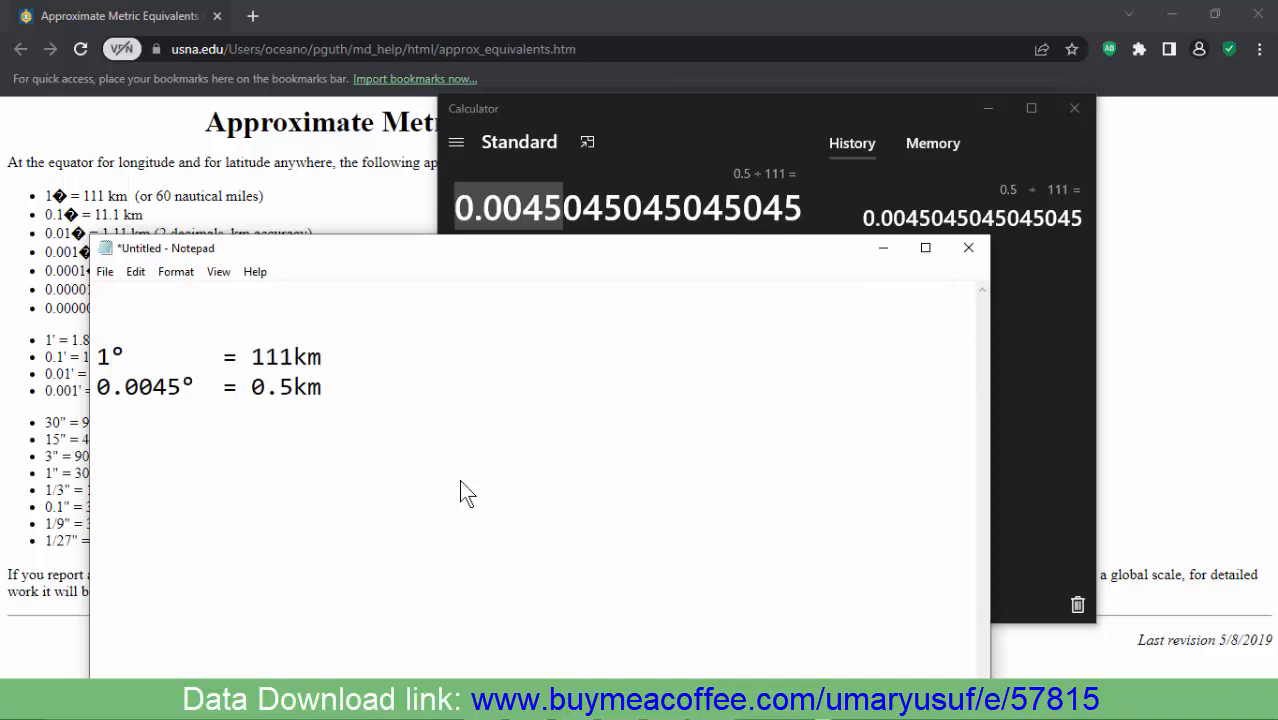
Select the value 0.0045, without its degree sign, in the second equation
key("Down")
key("Left")
key("Left")
key("Left")
key("shift+Left")
key("shift+Left")
key("shift+Left")
key("shift+Left")
key("shift+Left")
key("shift+Left")
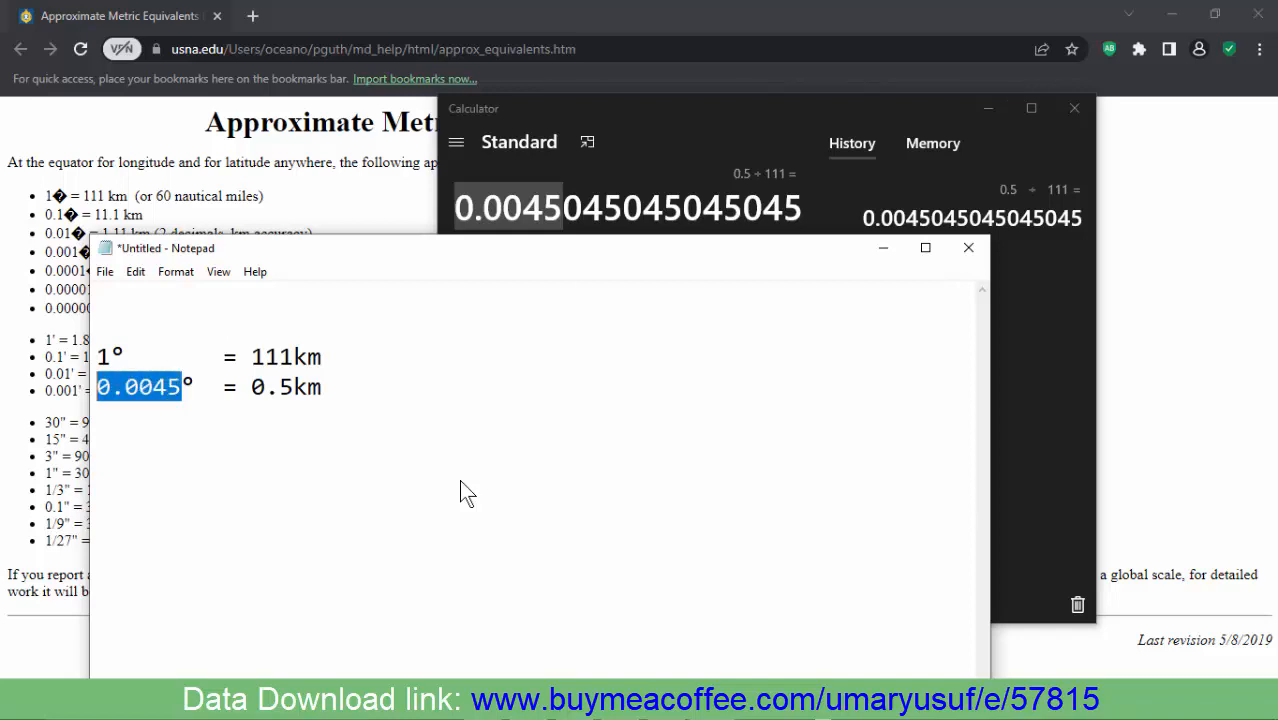
Minimize Notepad, Calculator and the browser to return to QGIS, and set the offset distance to 0.0045 degrees
left_click(883, 248)
left_click(988, 108)
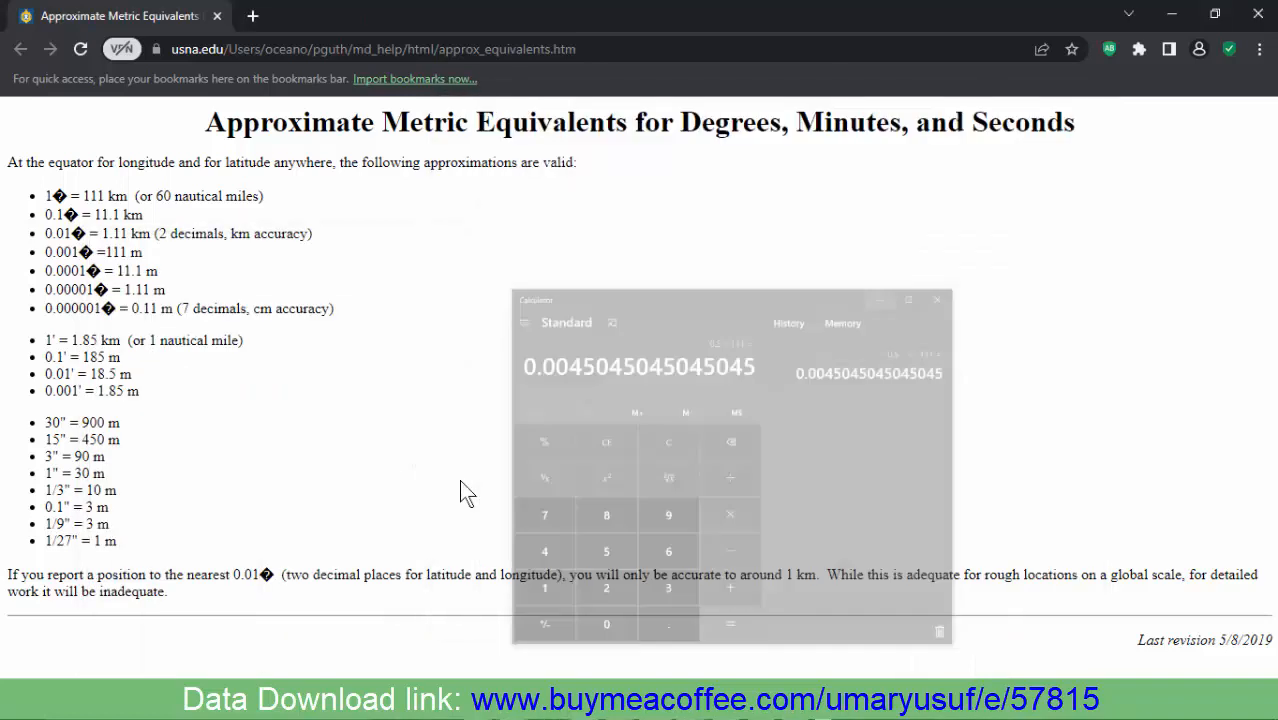
left_click(1171, 14)
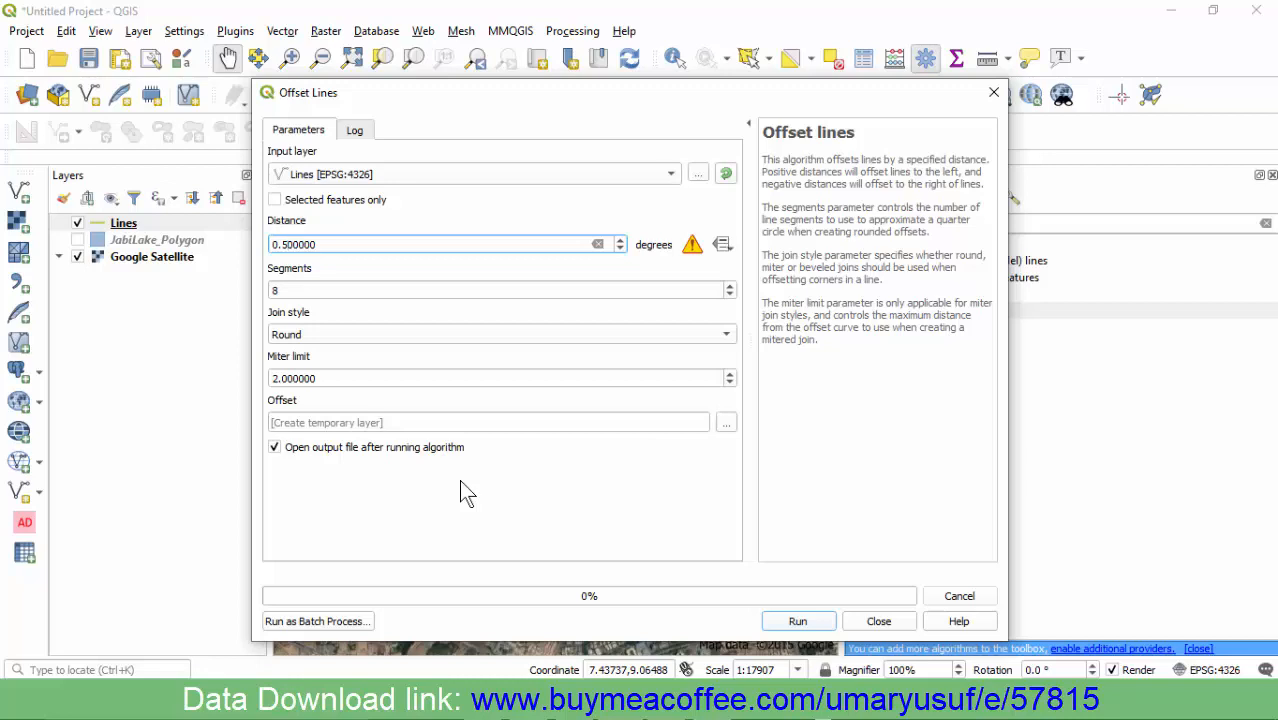
key("ctrl+a")
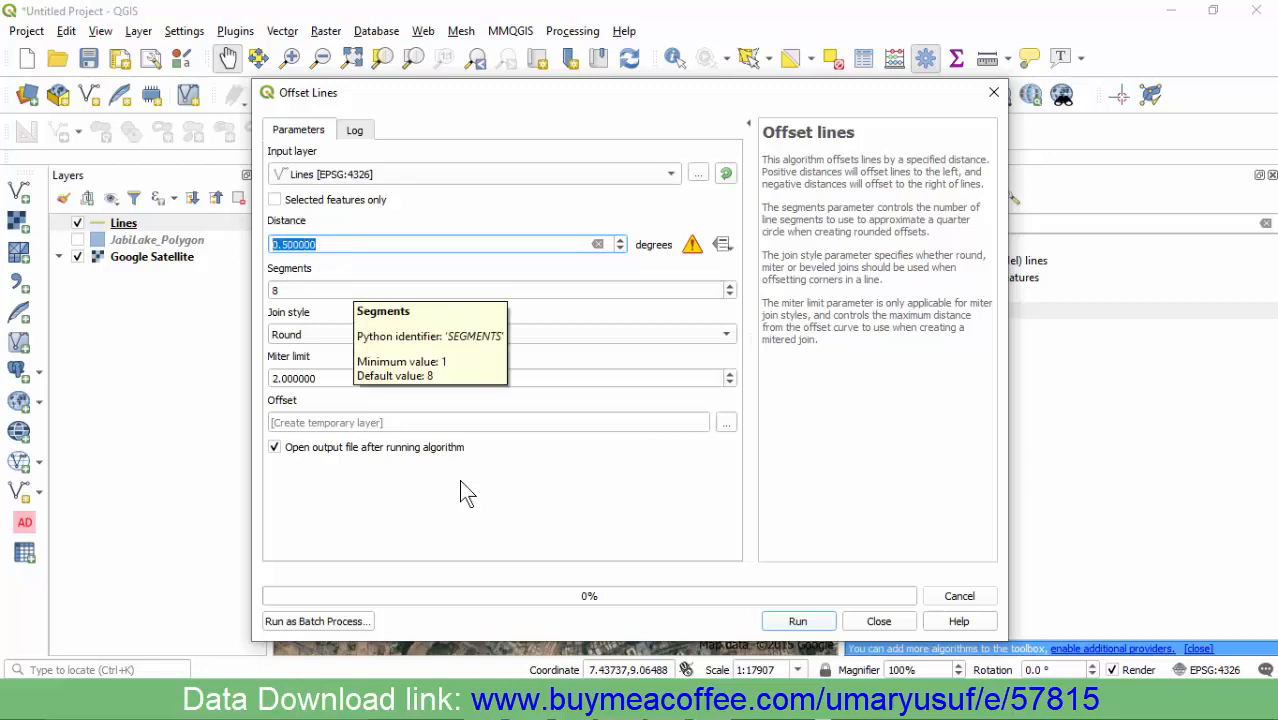
type("0.0045")
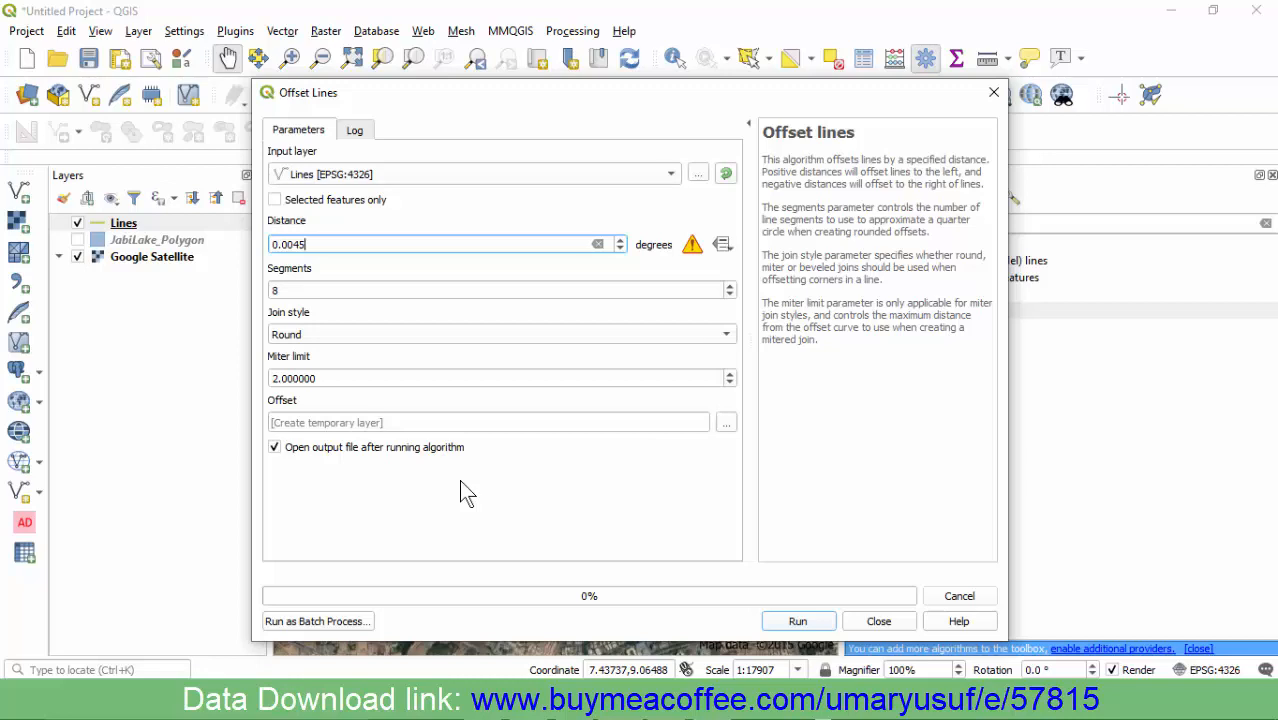
left_click(502, 334)
left_click(461, 482)
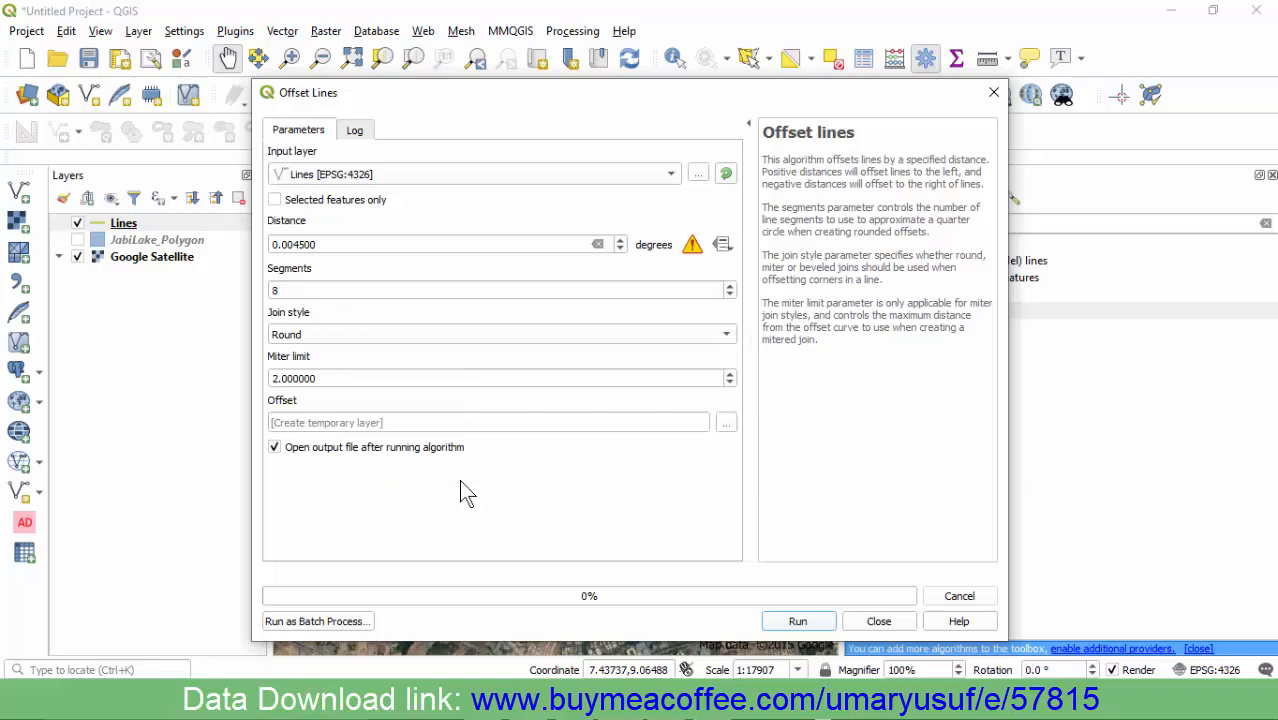
Set the offset output to a shapefile named JabiLake_OffsetLine in the JabiLake Project SHP folder
left_click(730, 427)
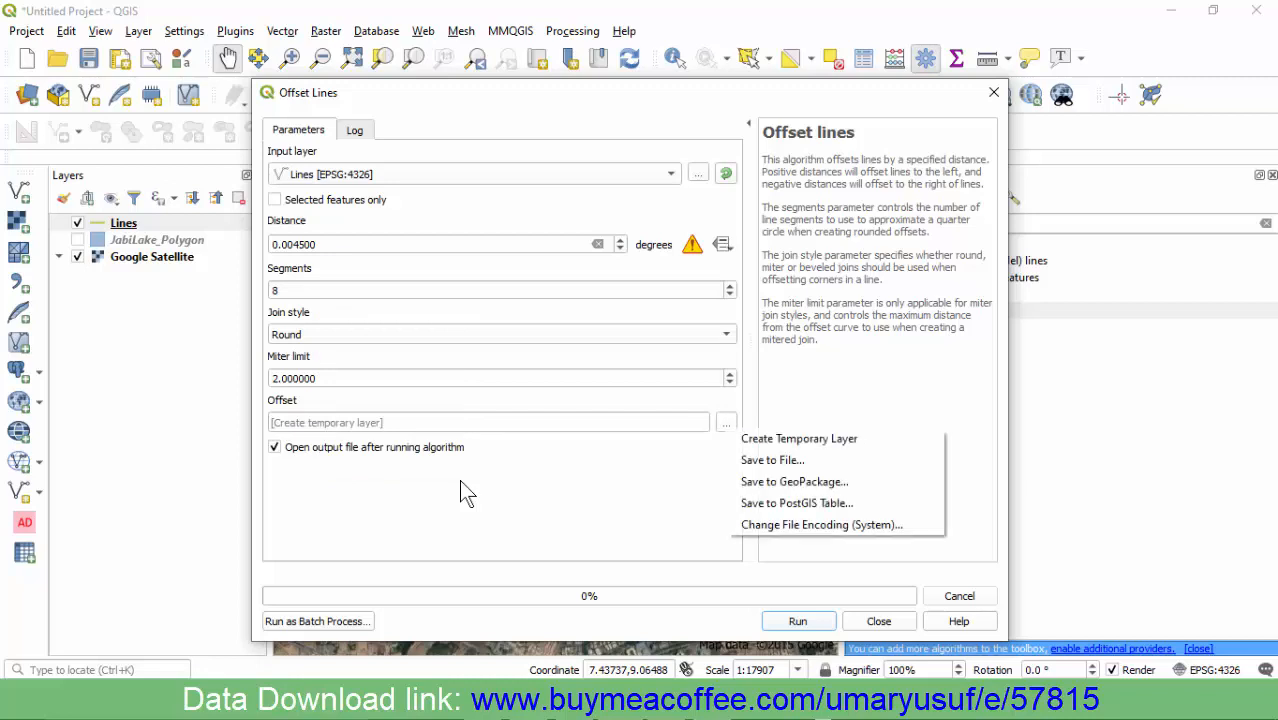
left_click(772, 460)
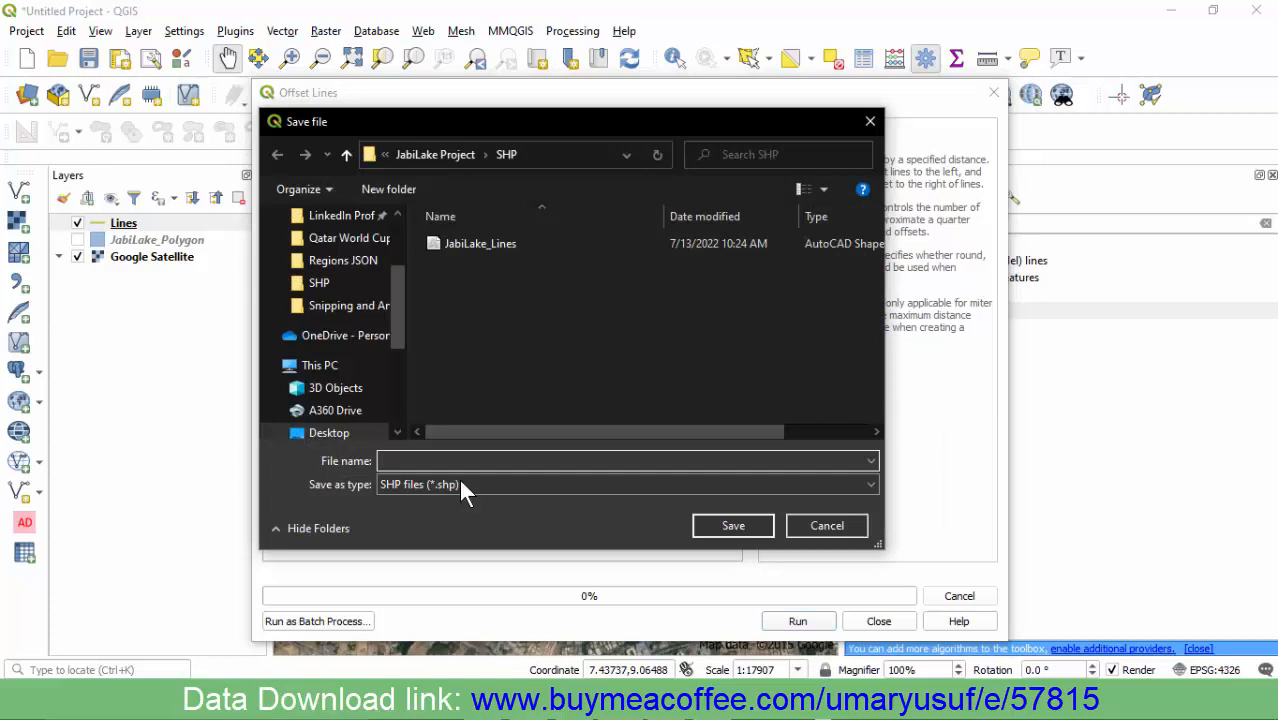
left_click(480, 243)
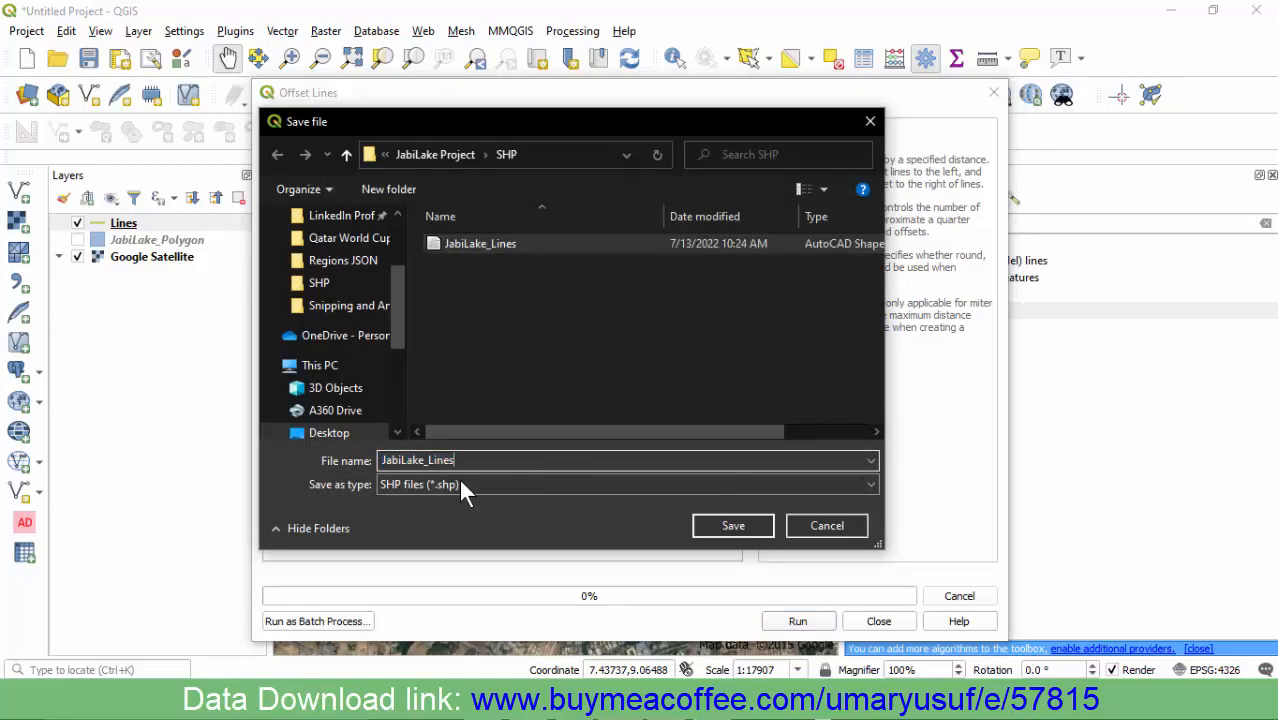
key("BackSpace")
key("BackSpace")
key("BackSpace")
key("BackSpace")
key("BackSpace")
type("Offset")
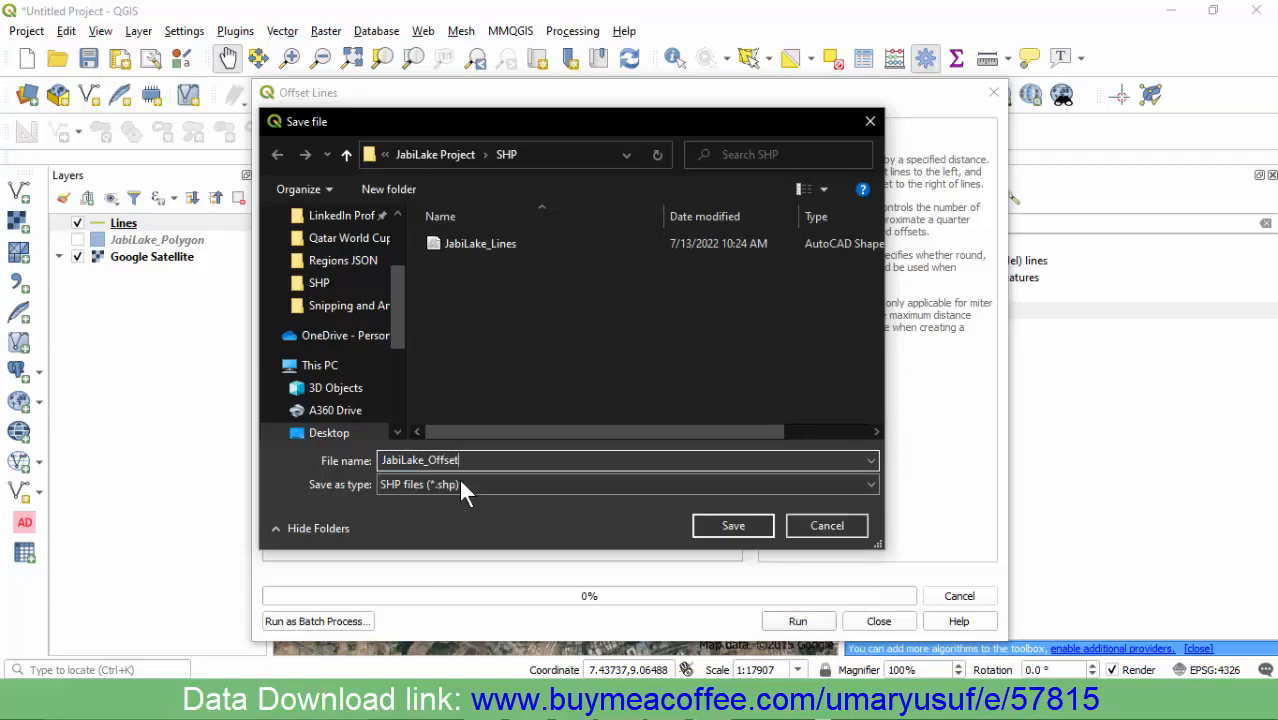
type("Line")
key("Return")
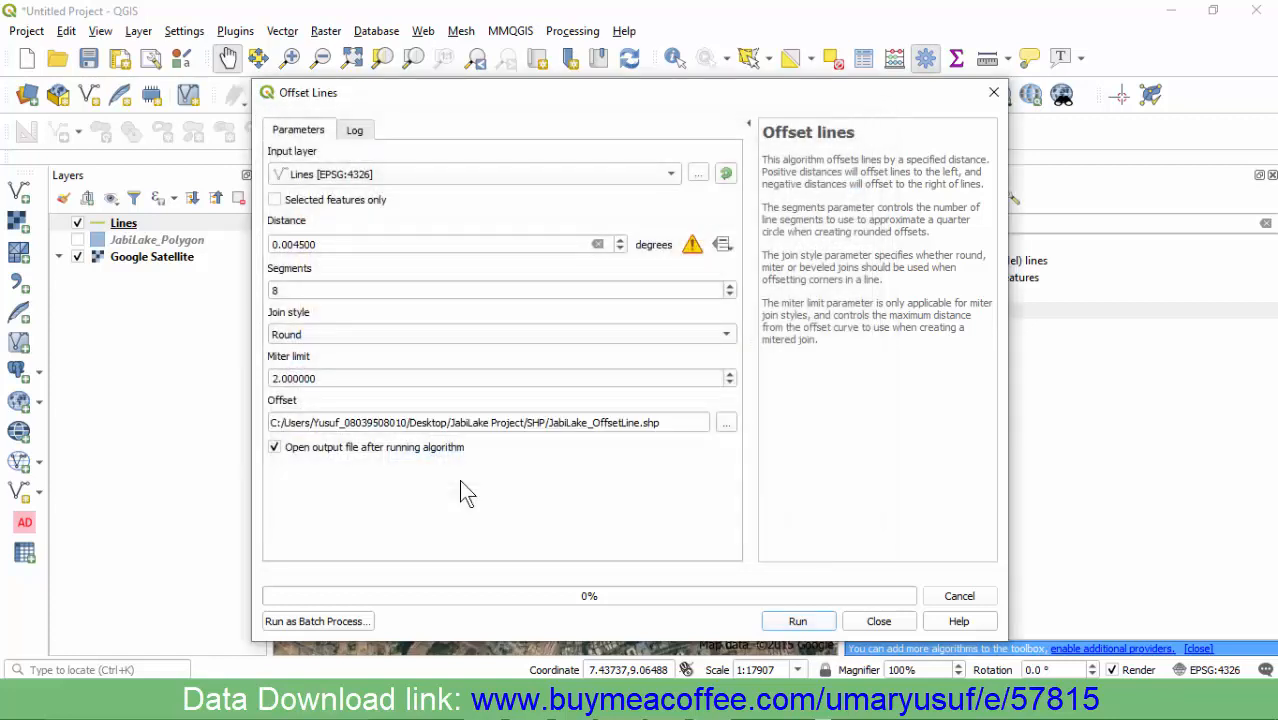
Run the Offset Lines algorithm, close its dialog and zoom the map to the resulting Offset layer
key("Return")
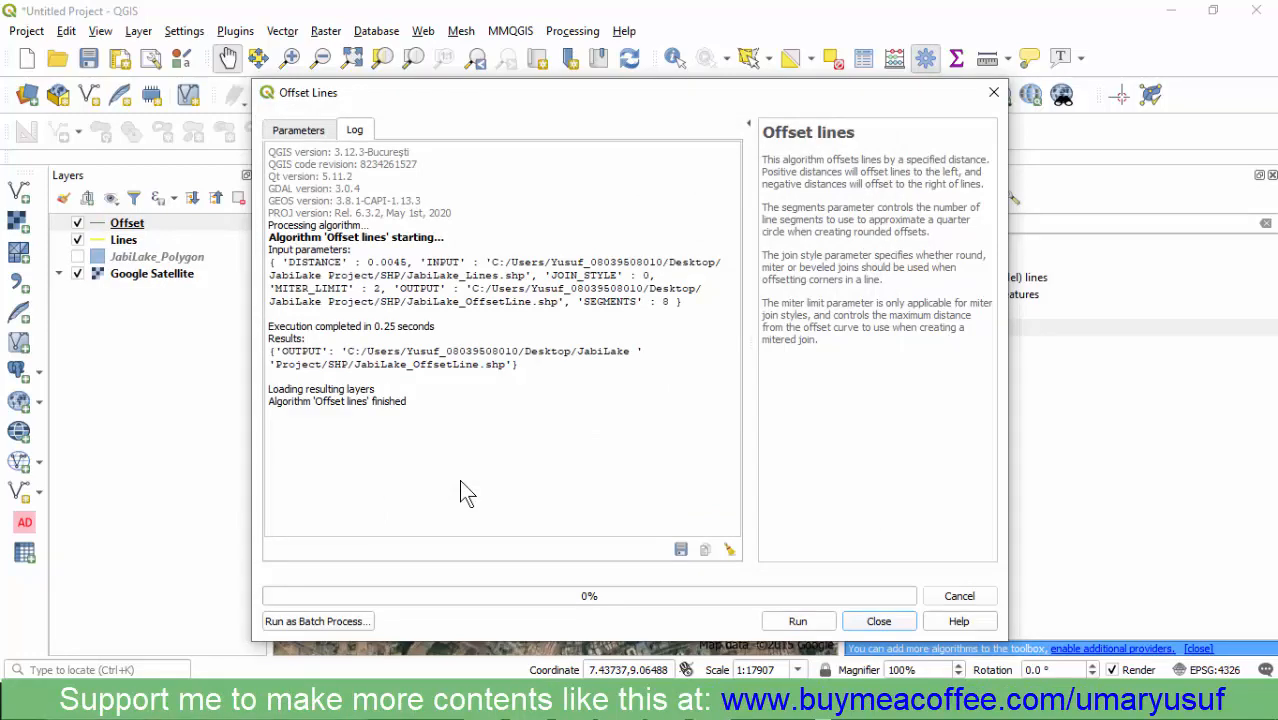
key("Escape")
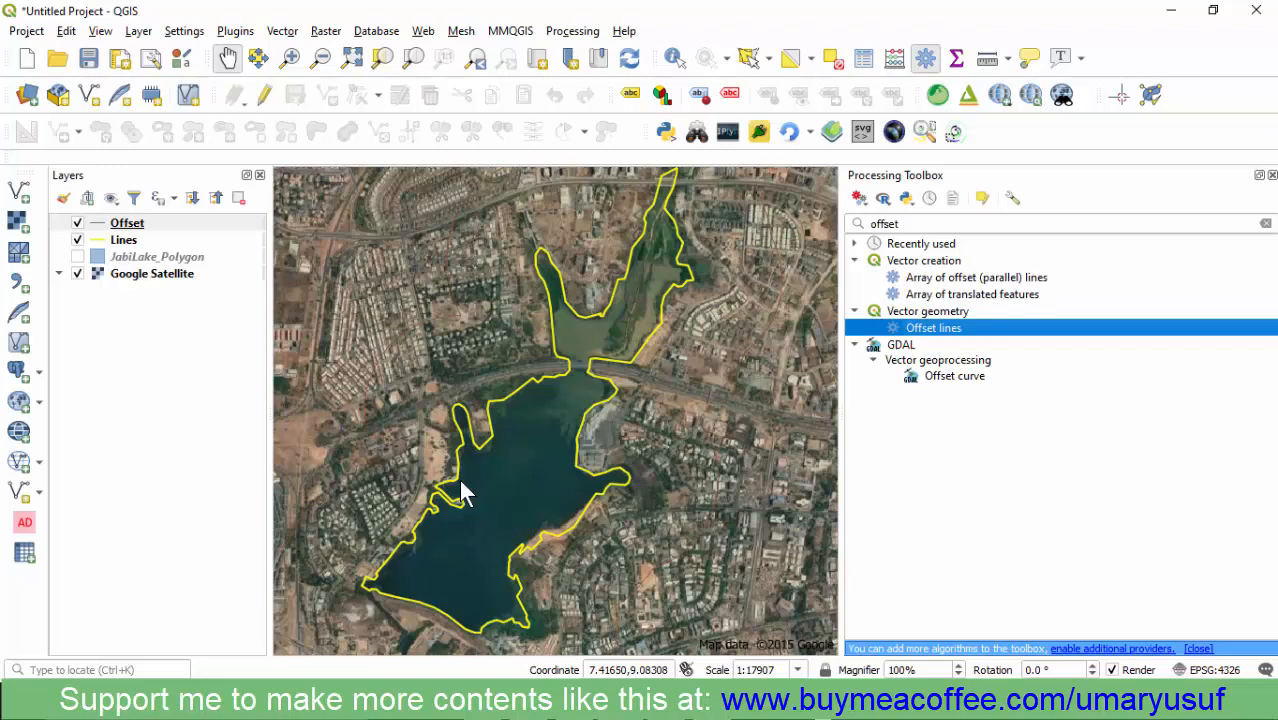
right_click(122, 221)
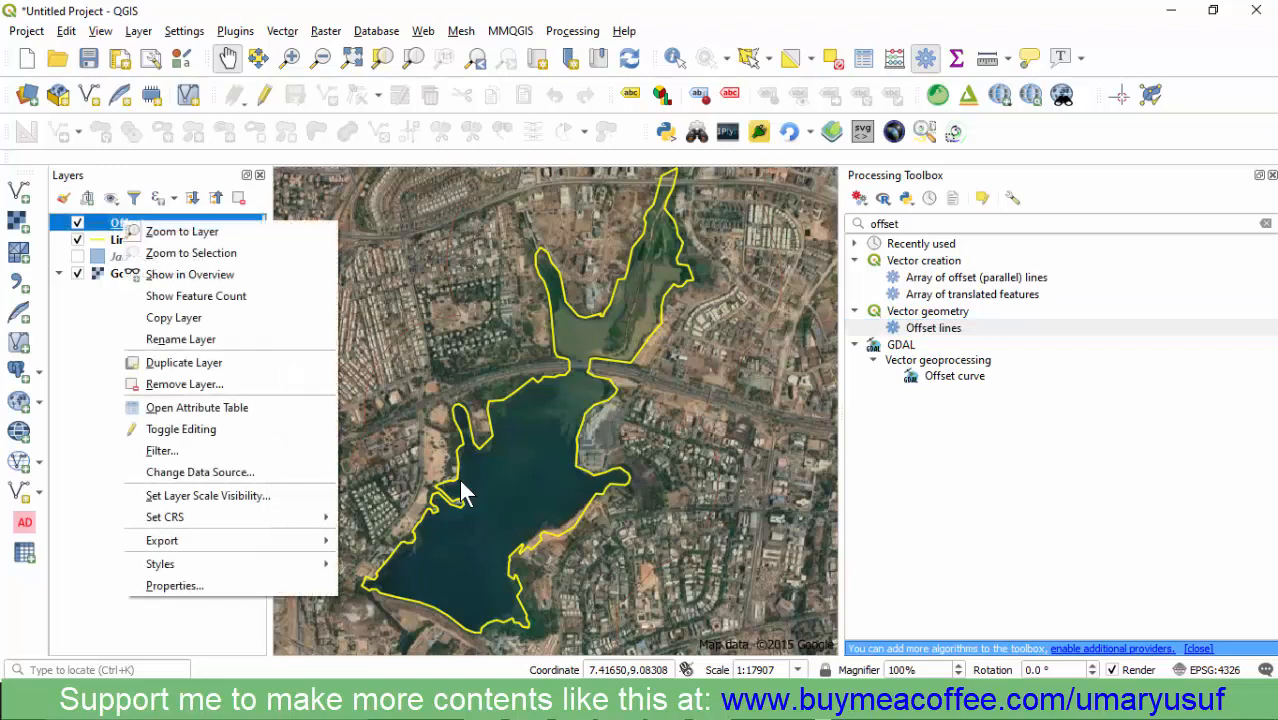
left_click(181, 231)
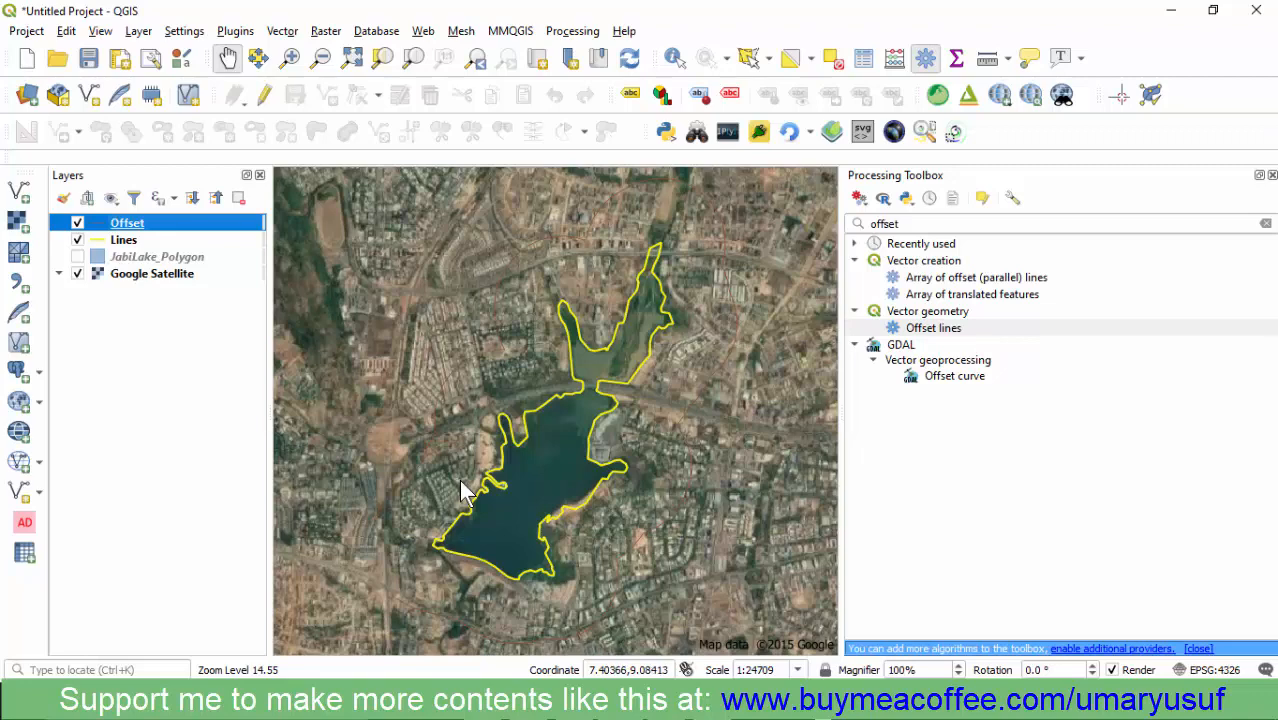
Style the Offset layer with the simple red line symbol and hide the Processing Toolbox
double_click(127, 223)
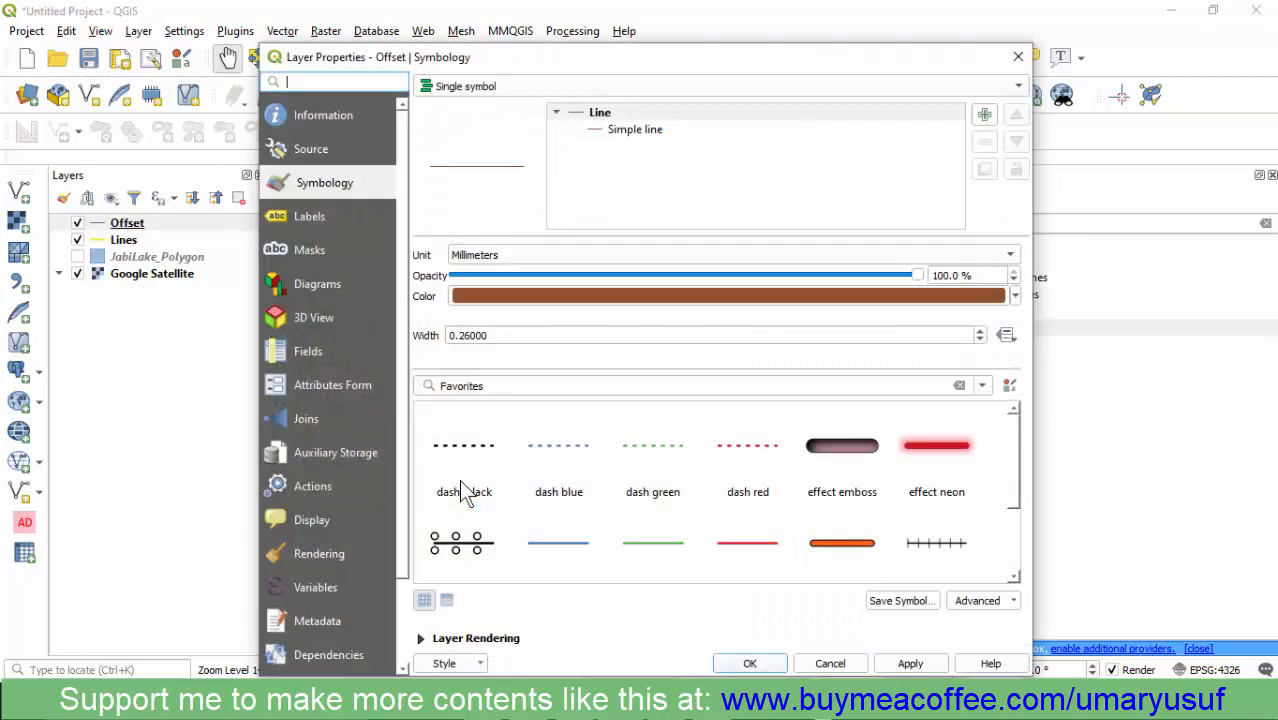
left_click(748, 544)
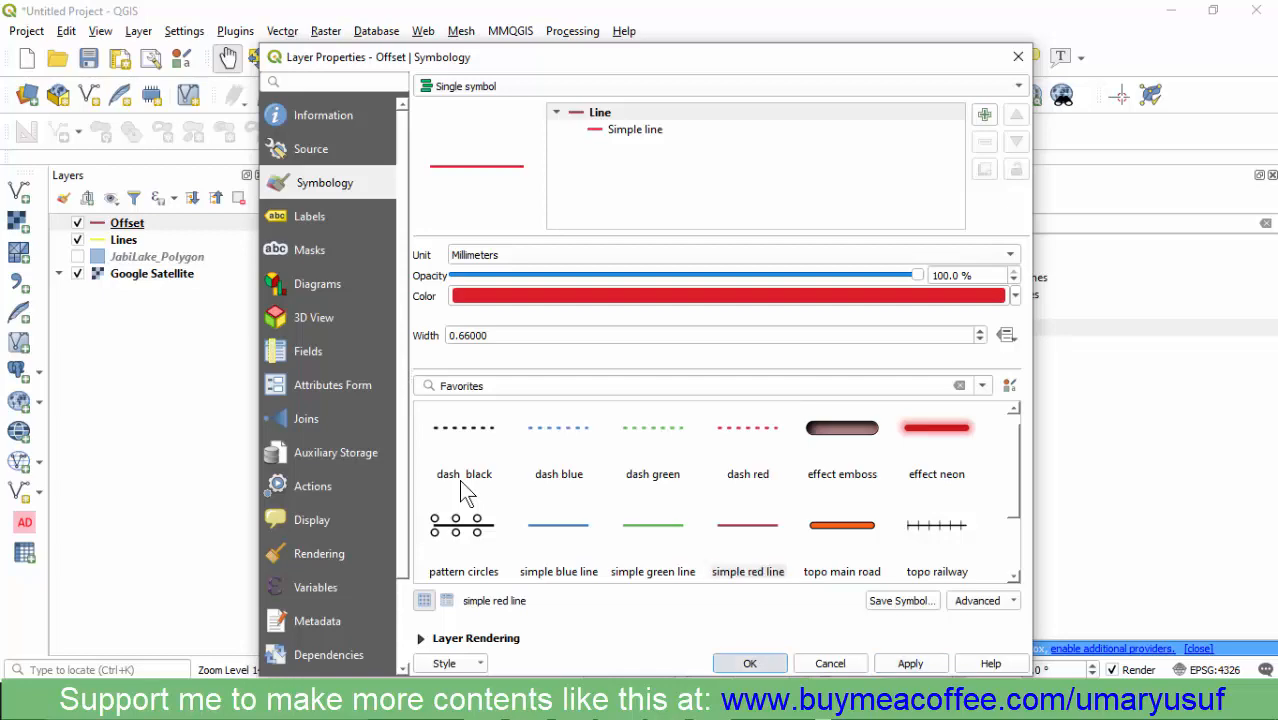
left_click(749, 663)
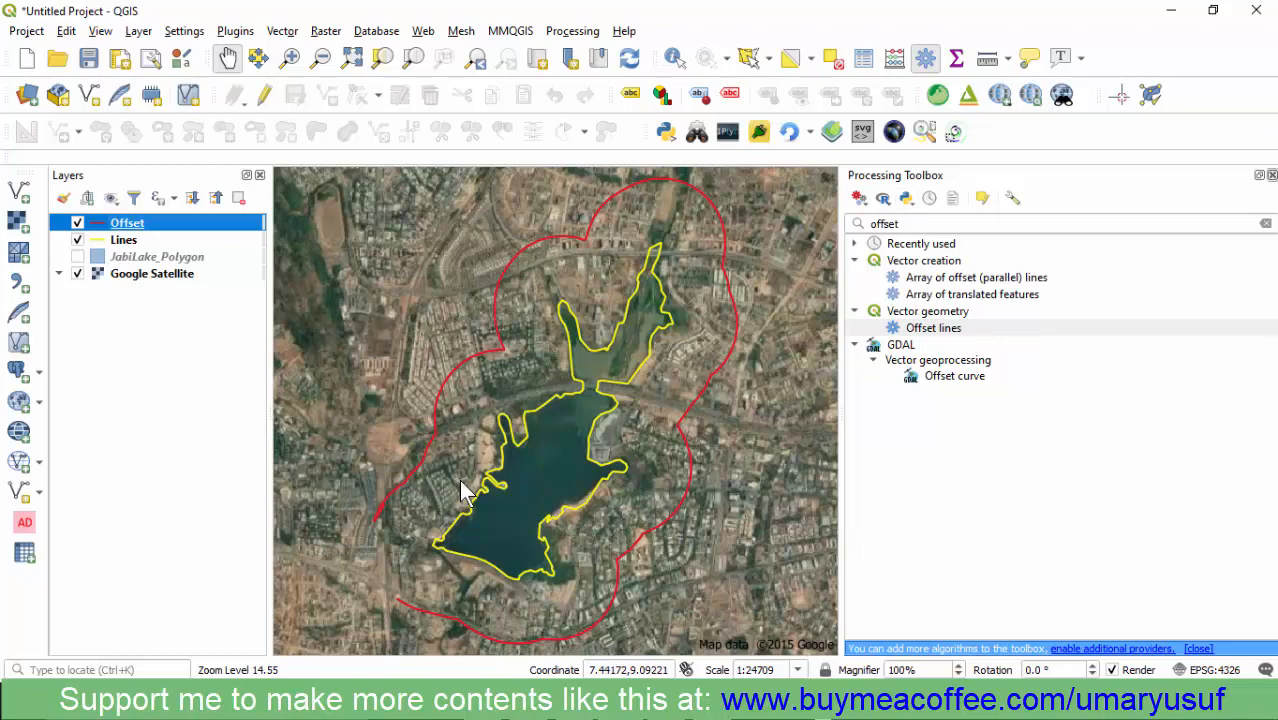
key("ctrl+alt+t")
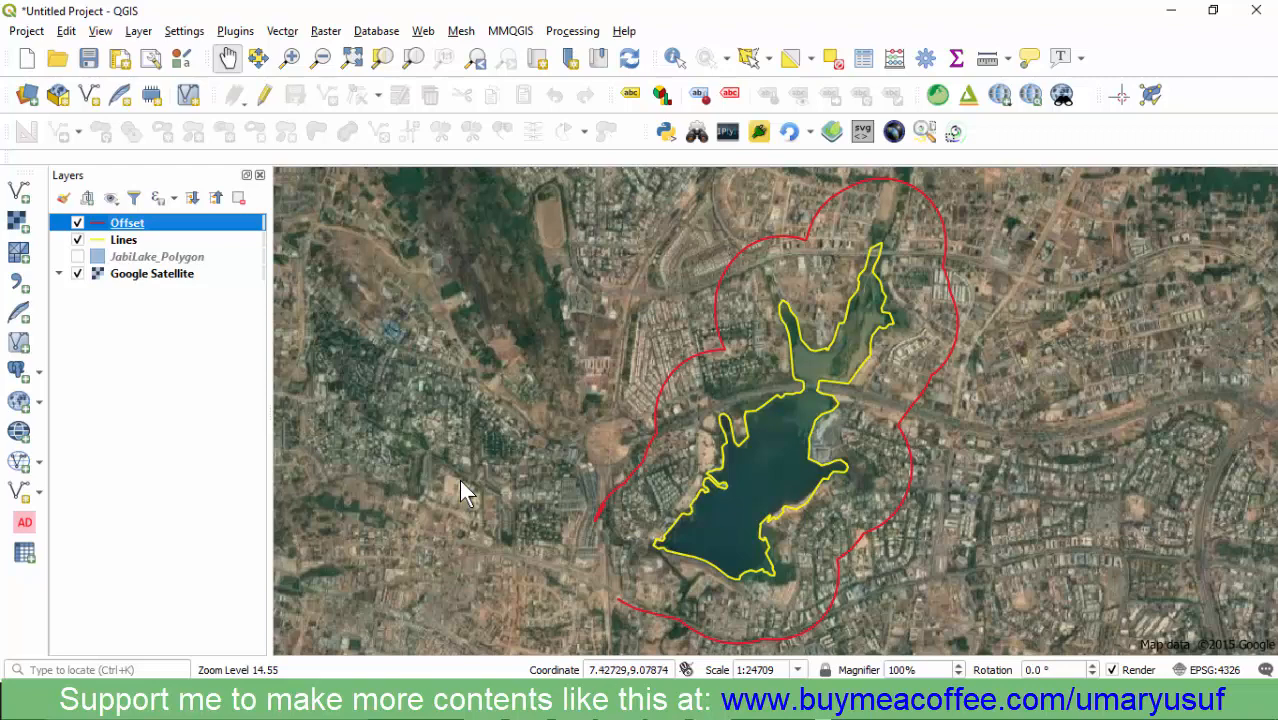
Examine the buildings and roads on the satellite imagery between Jabi Lake's northern shoreline and the red offset line
scroll(460, 480, "up", 2)
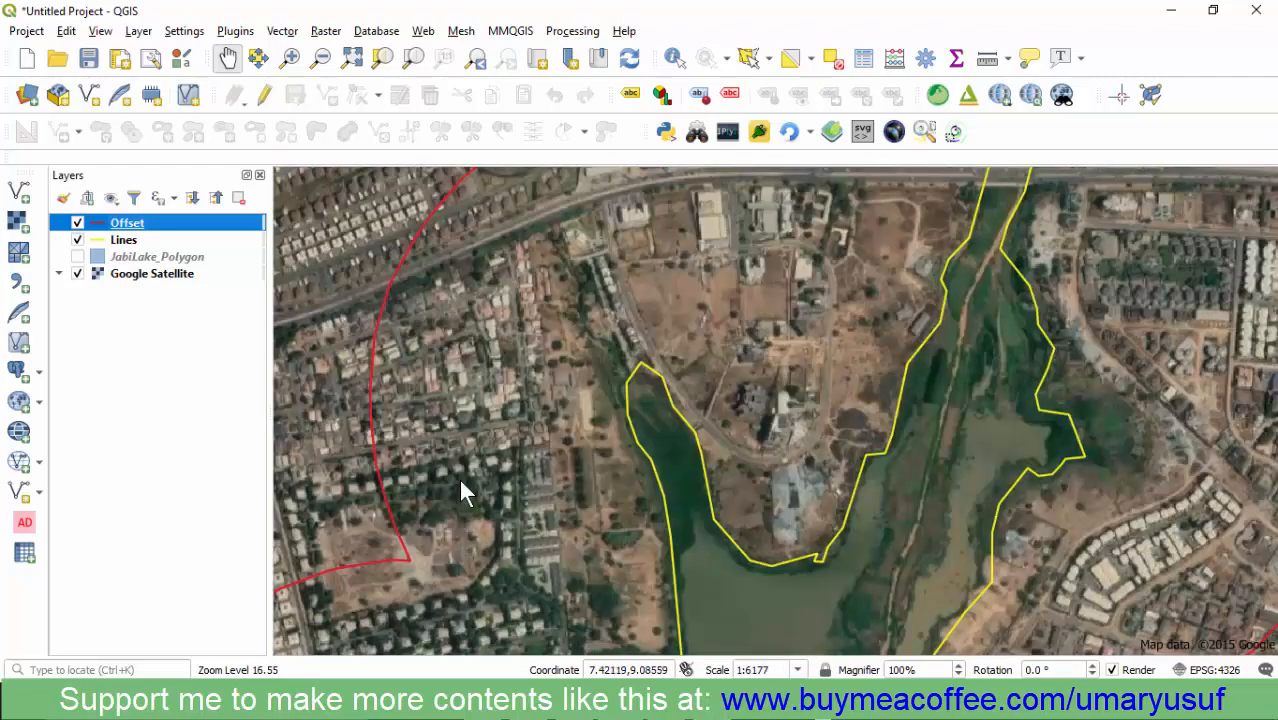
scroll(463, 490, "down", 1)
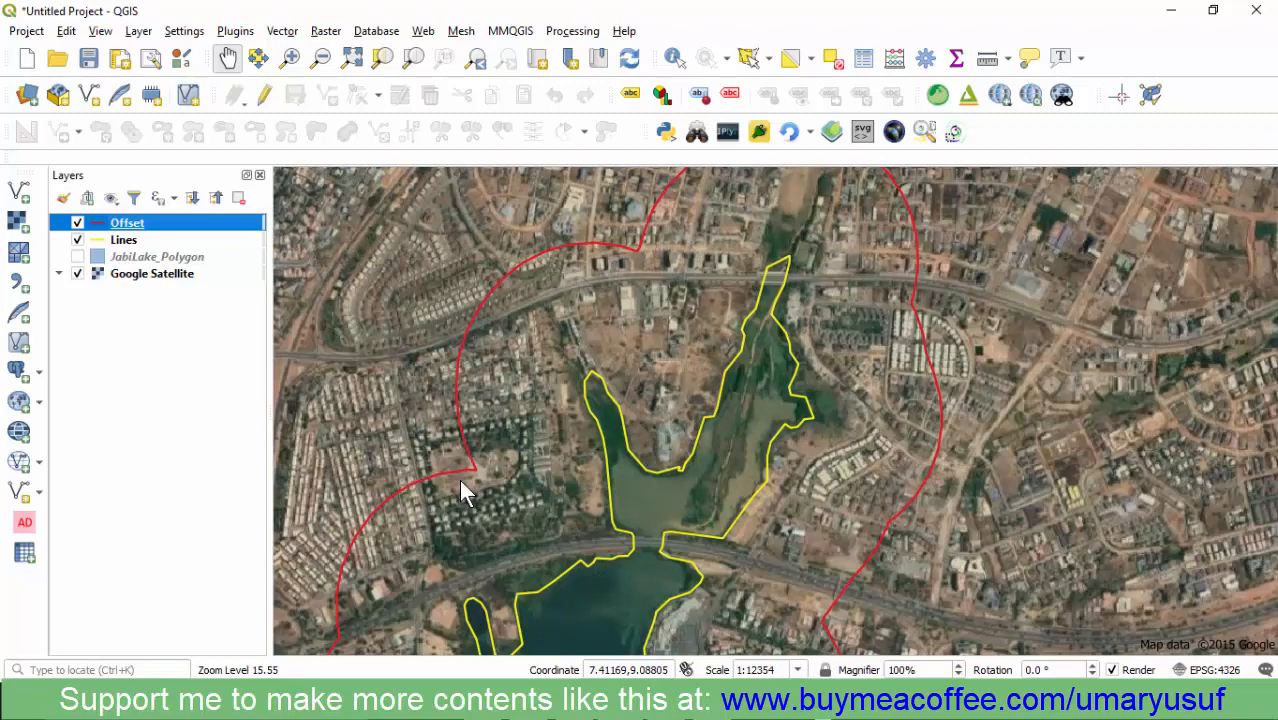
scroll(463, 490, "up", 1)
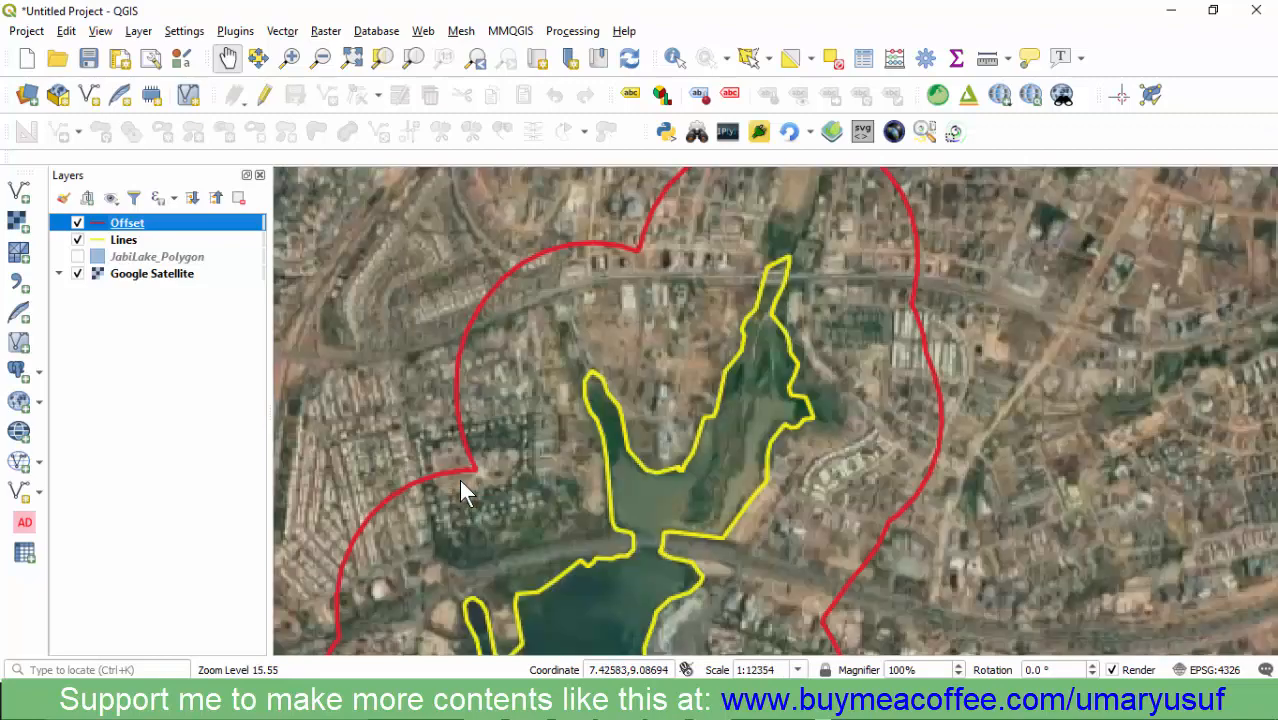
scroll(463, 490, "down", 1)
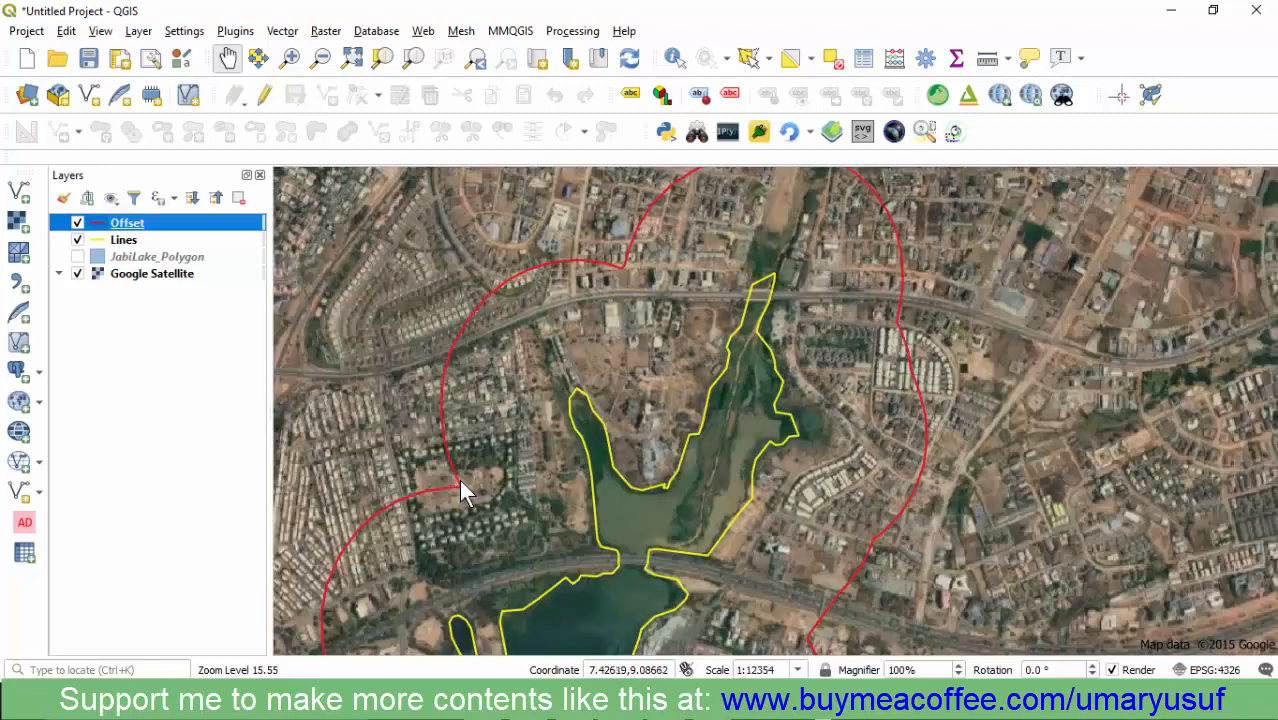
scroll(463, 490, "up", 1)
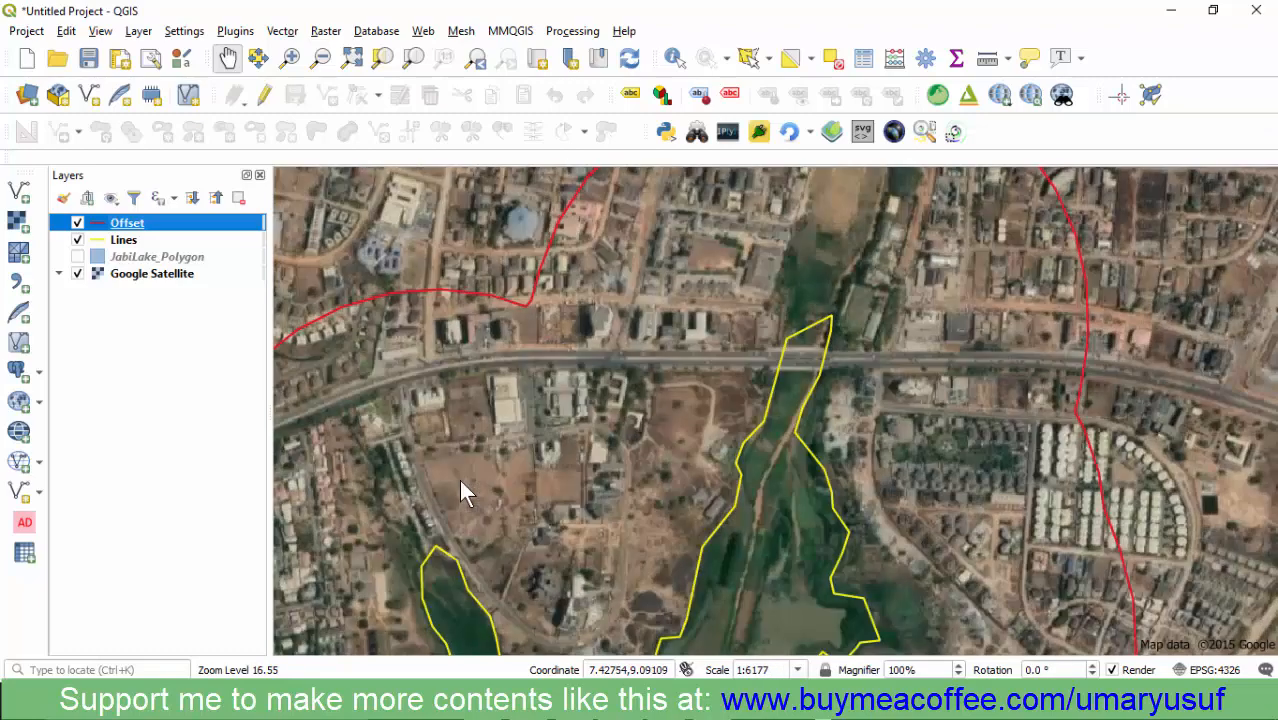
scroll(463, 490, "down", 1)
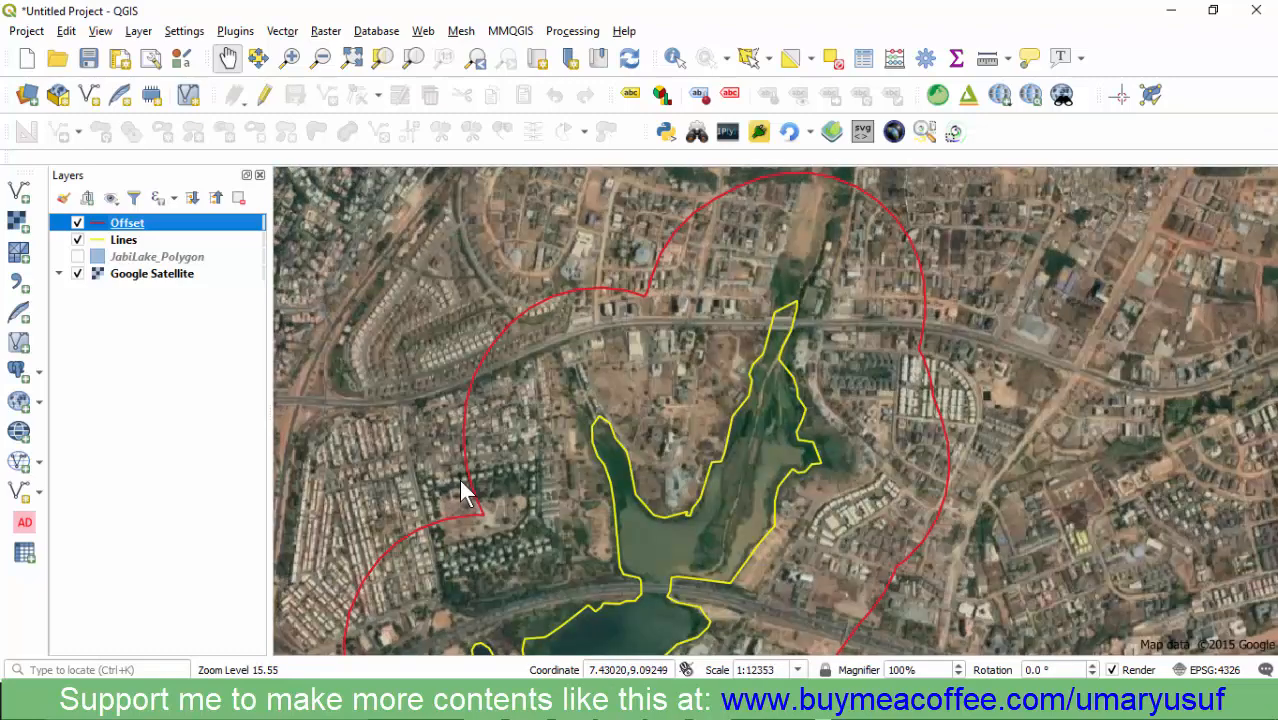
scroll(463, 490, "up", 1)
scroll(463, 490, "down", 1)
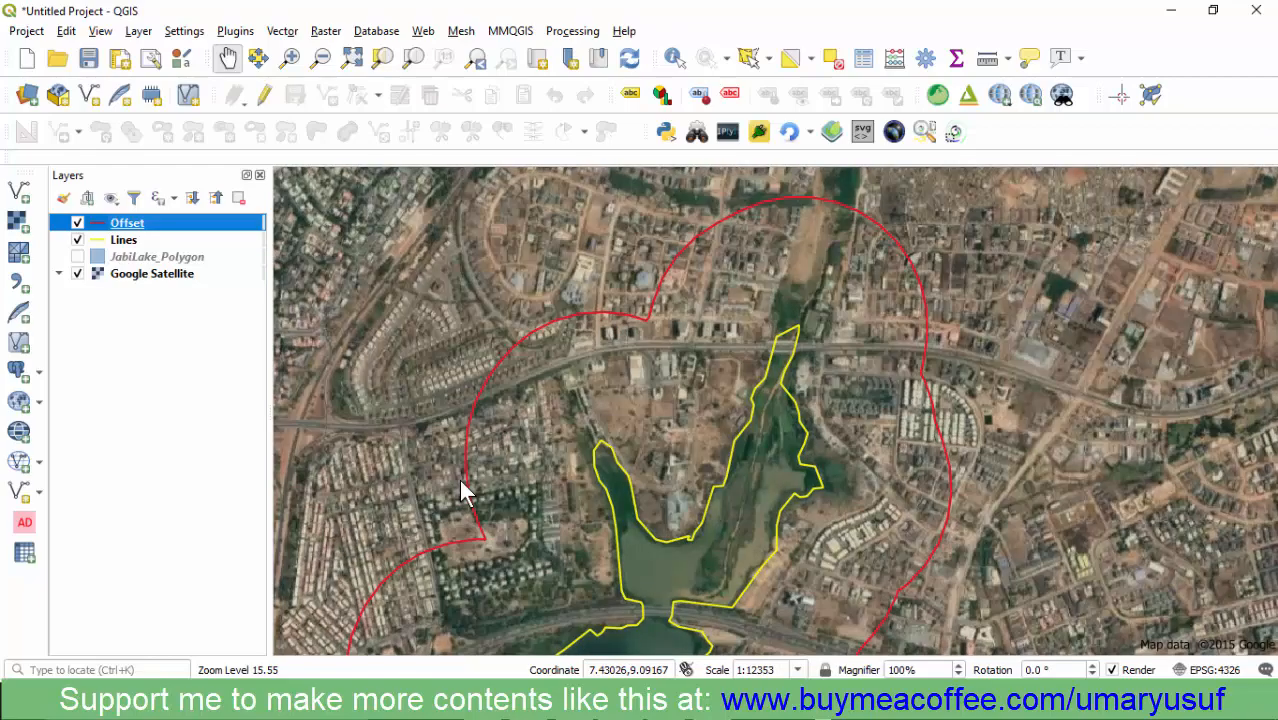
scroll(463, 490, "up", 1)
scroll(463, 490, "down", 2)
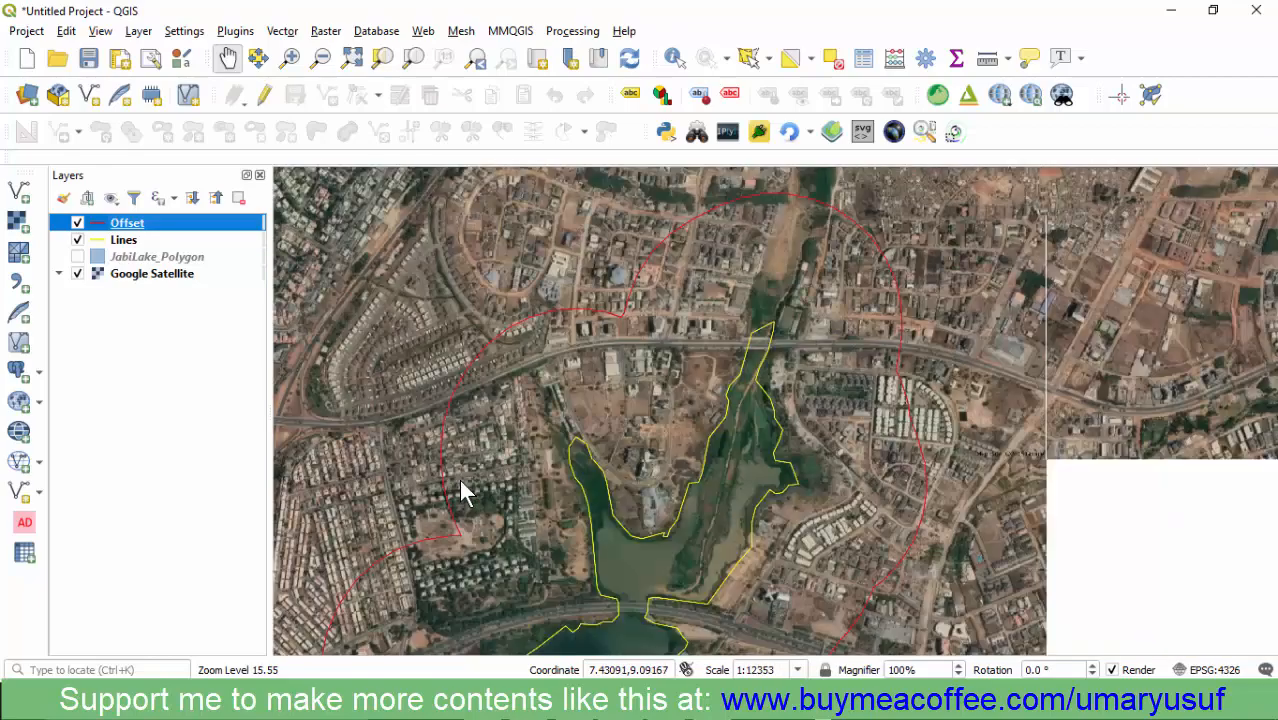
scroll(463, 490, "up", 2)
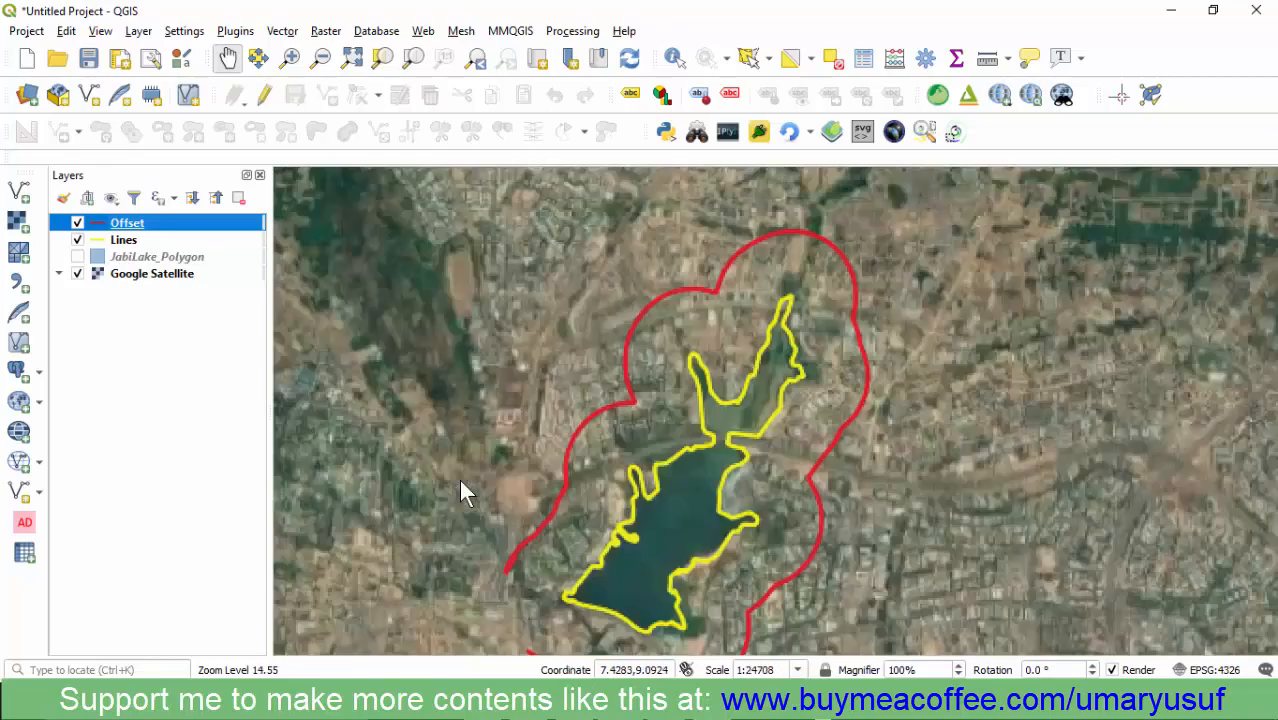
scroll(463, 490, "up", 1)
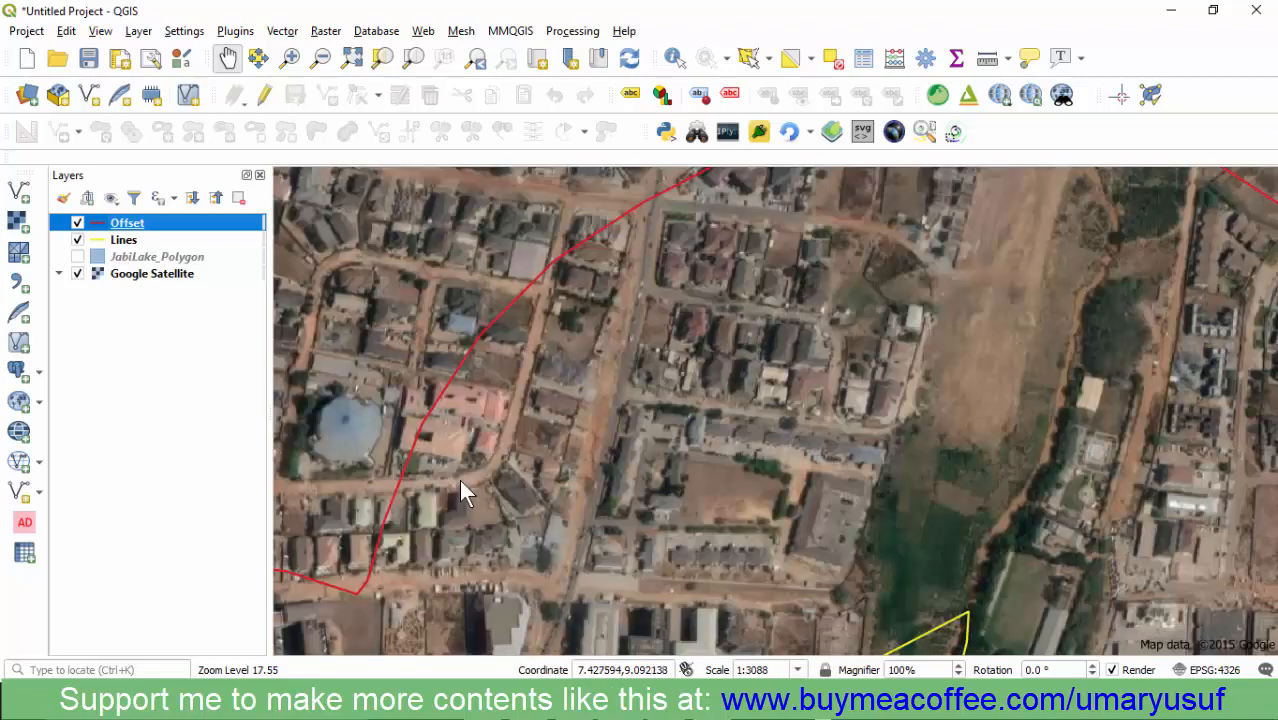
scroll(463, 490, "down", 2)
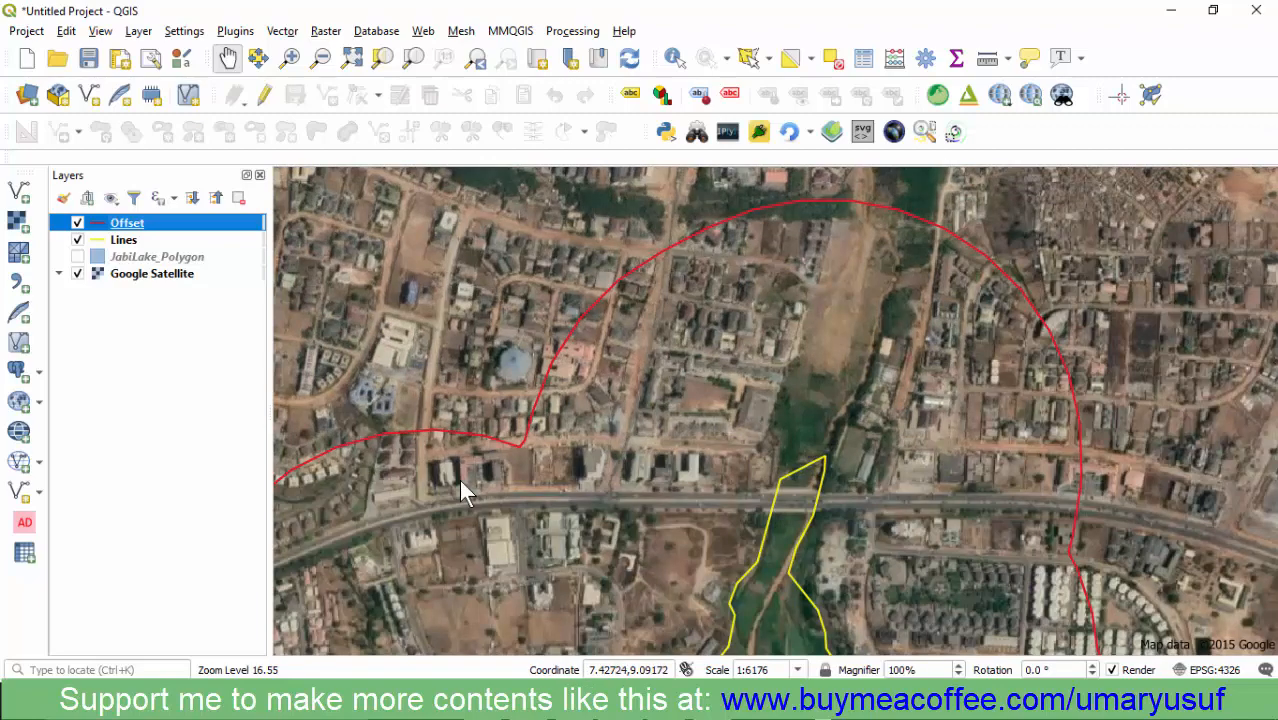
scroll(463, 490, "up", 1)
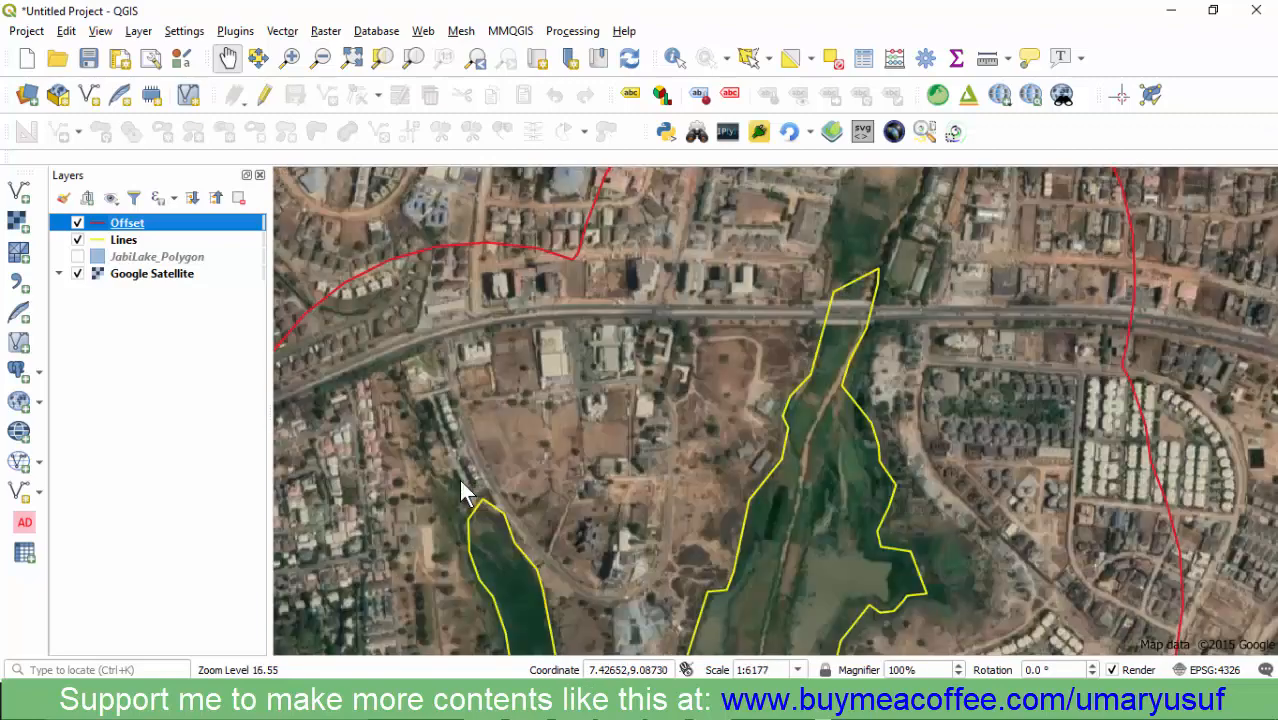
scroll(463, 490, "up", 1)
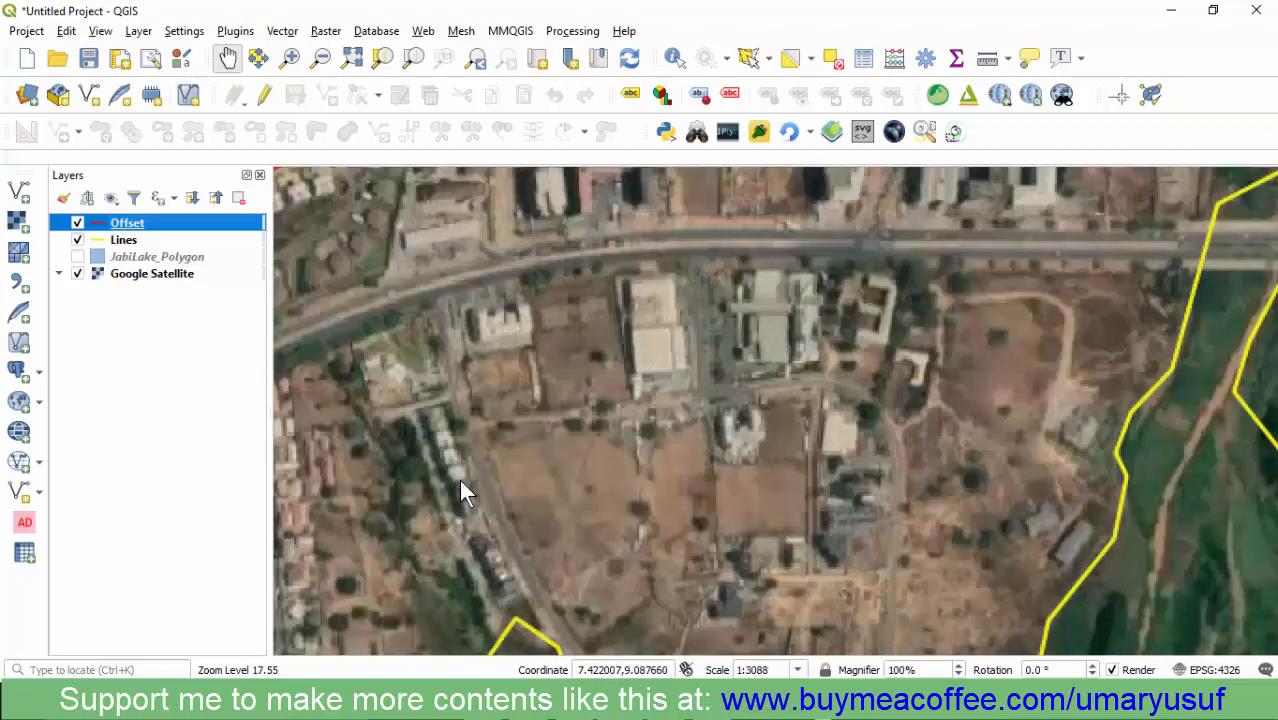
scroll(463, 490, "down", 1)
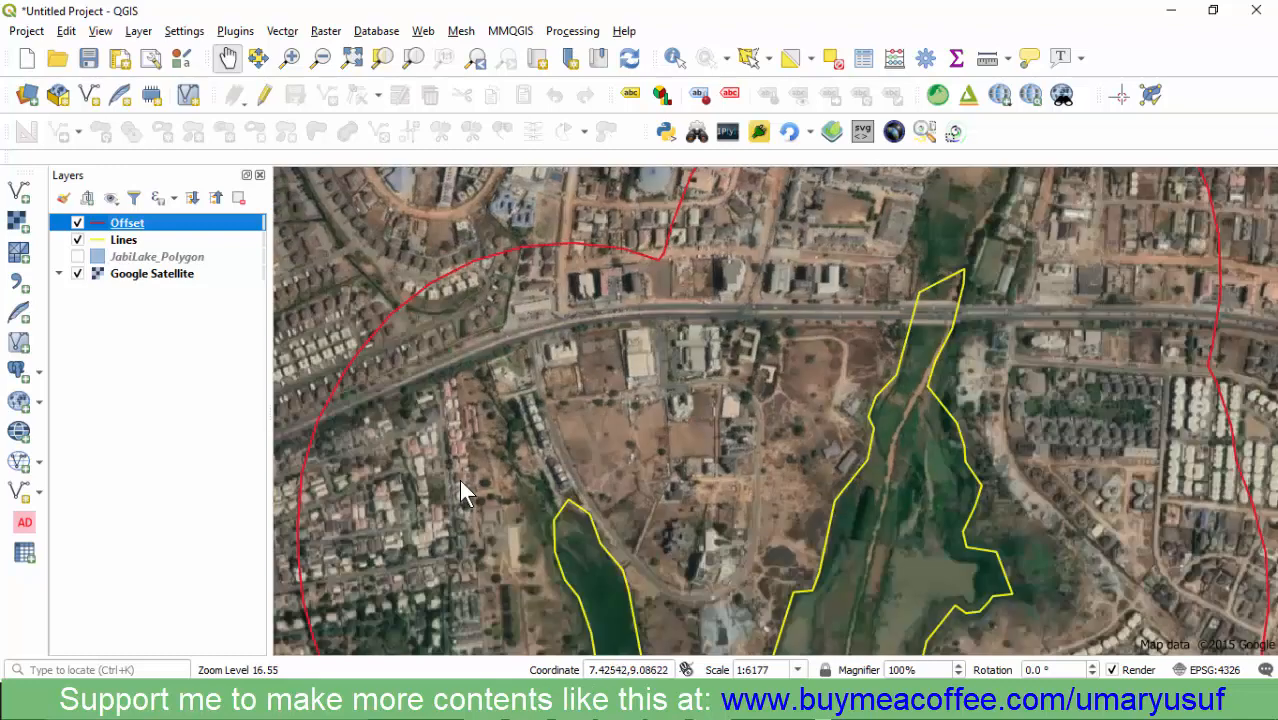
scroll(463, 492, "up", 1)
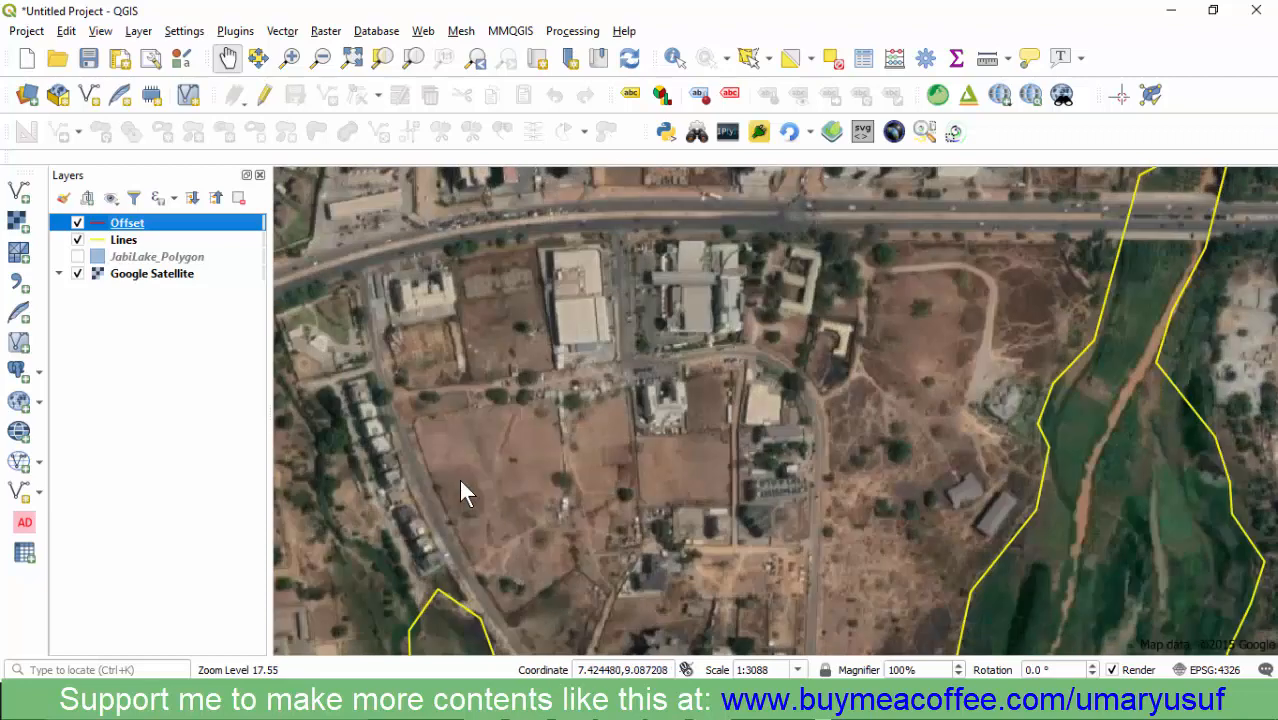
Examine the estates and houses around Jabi Lake that lie within the red offset line
scroll(463, 492, "down", 1)
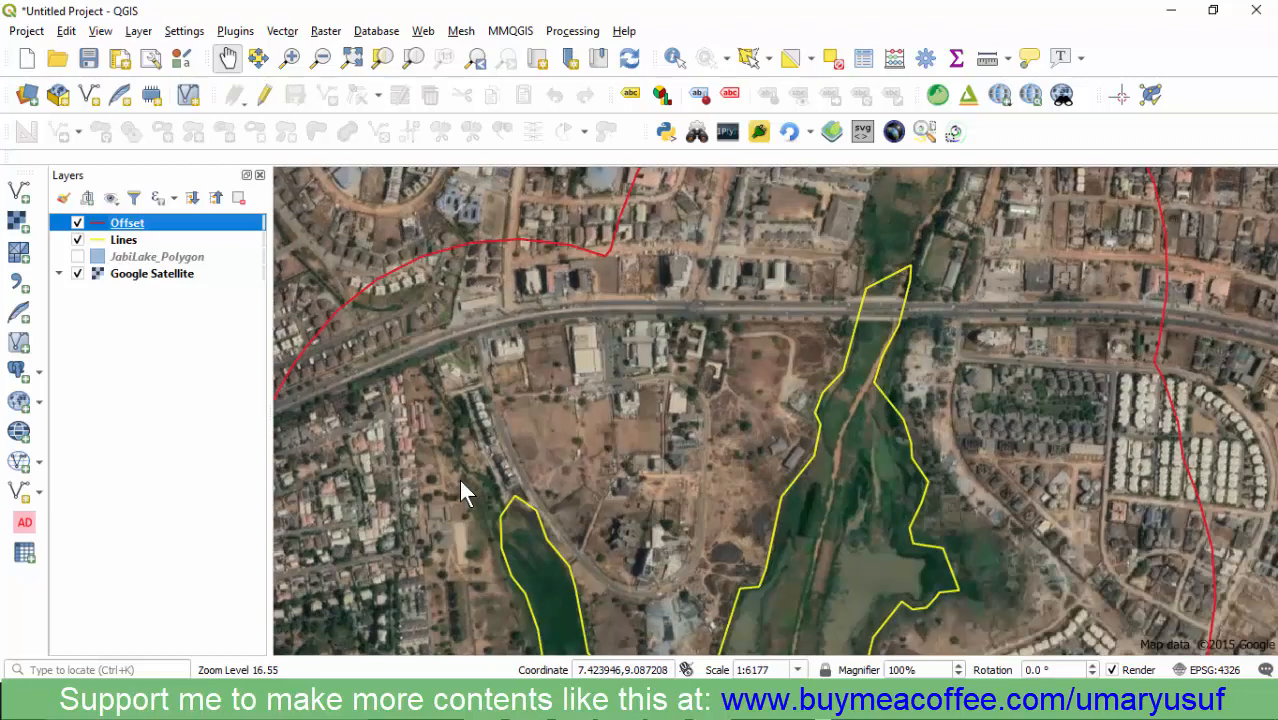
scroll(465, 492, "down", 1)
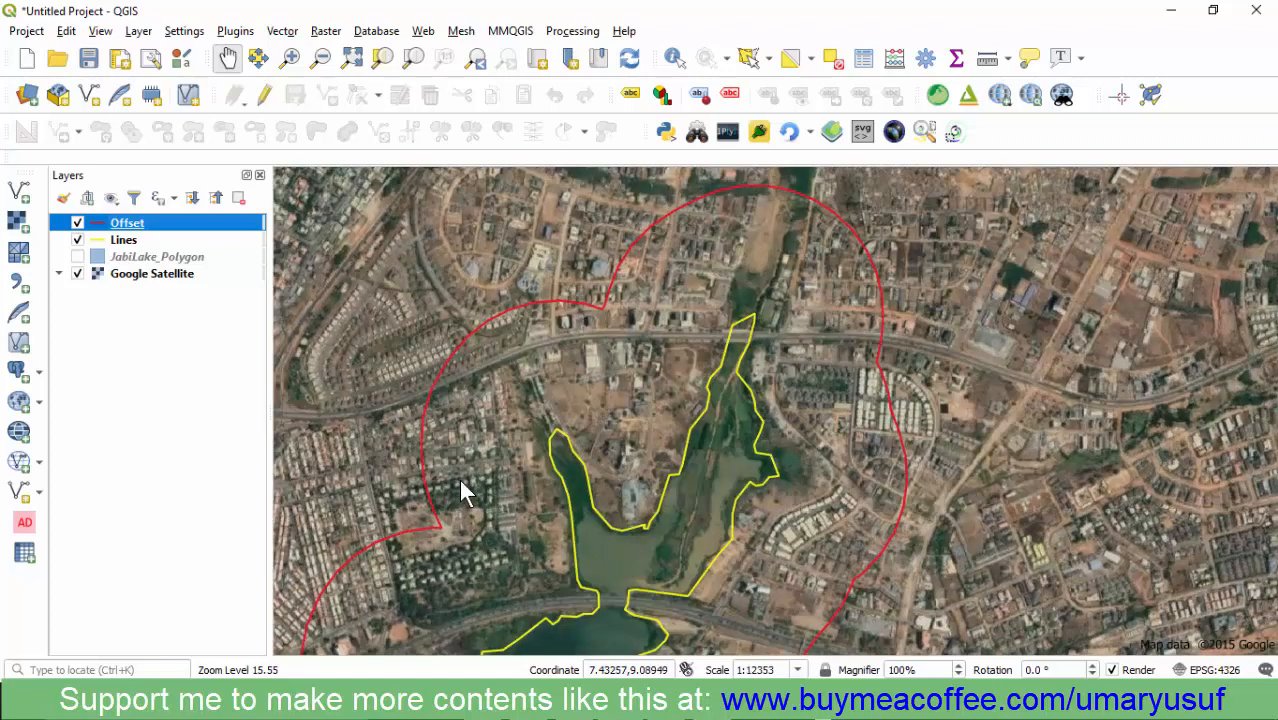
scroll(465, 492, "up", 3)
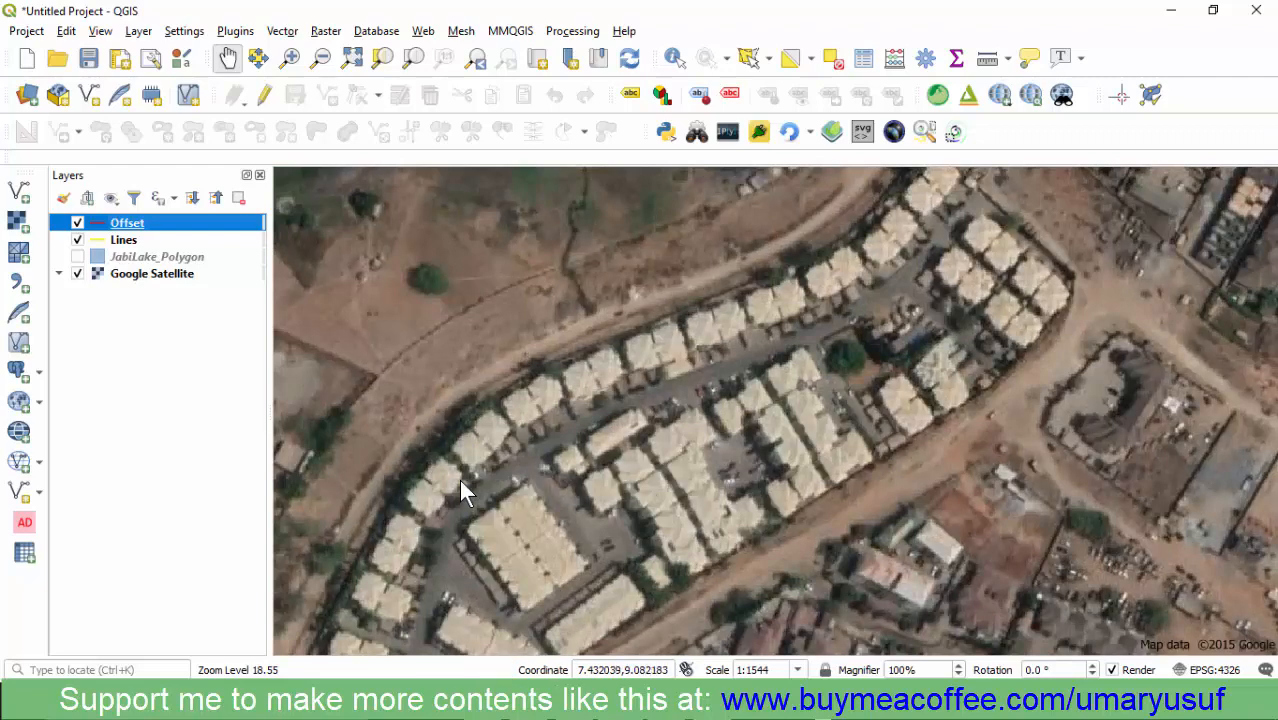
scroll(465, 492, "down", 4)
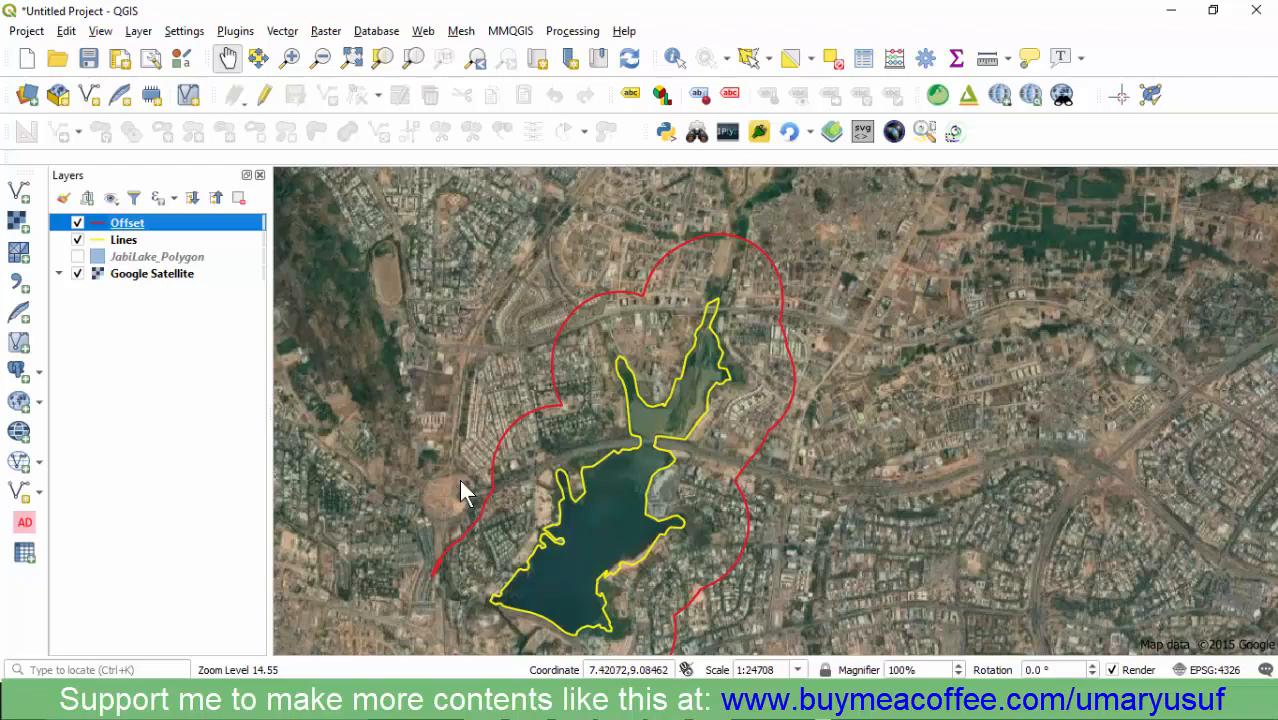
scroll(465, 492, "up", 1)
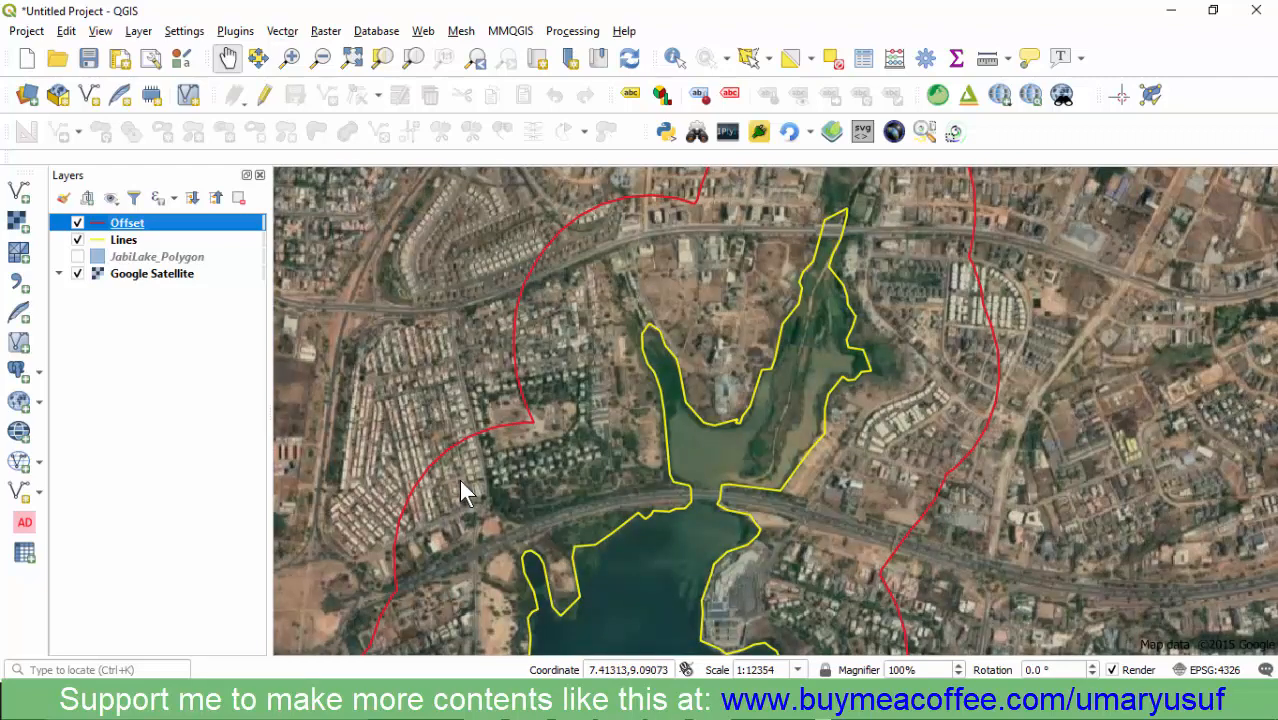
Start a new shapefile layer and set its file to JabiLake_affected_Properties in the JabiLake Project SHP folder
left_click(138, 31)
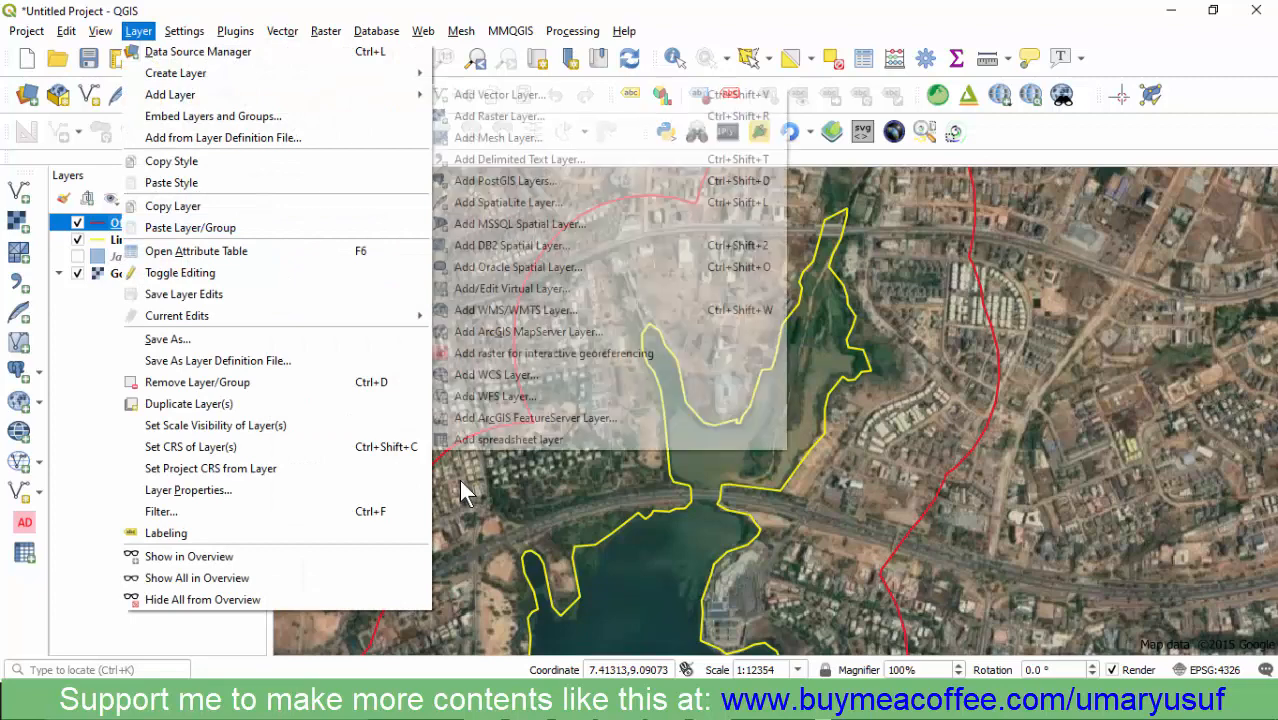
mouse_move(176, 73)
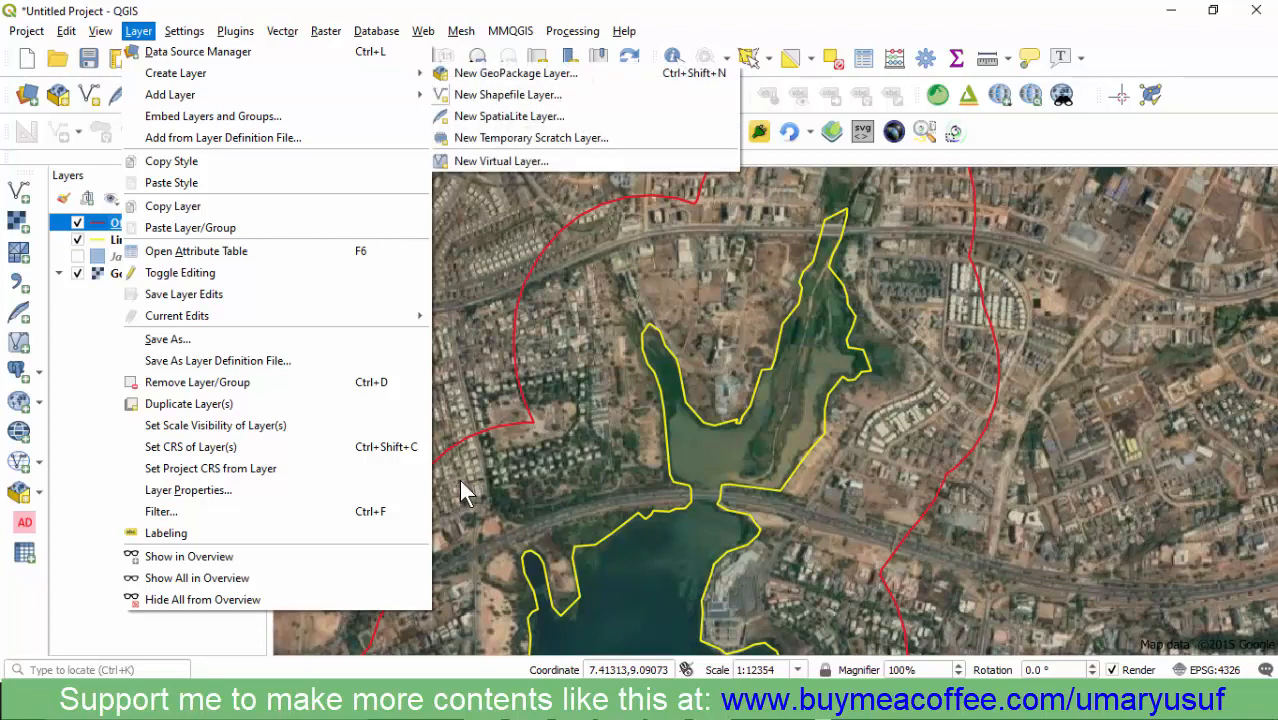
key("Return")
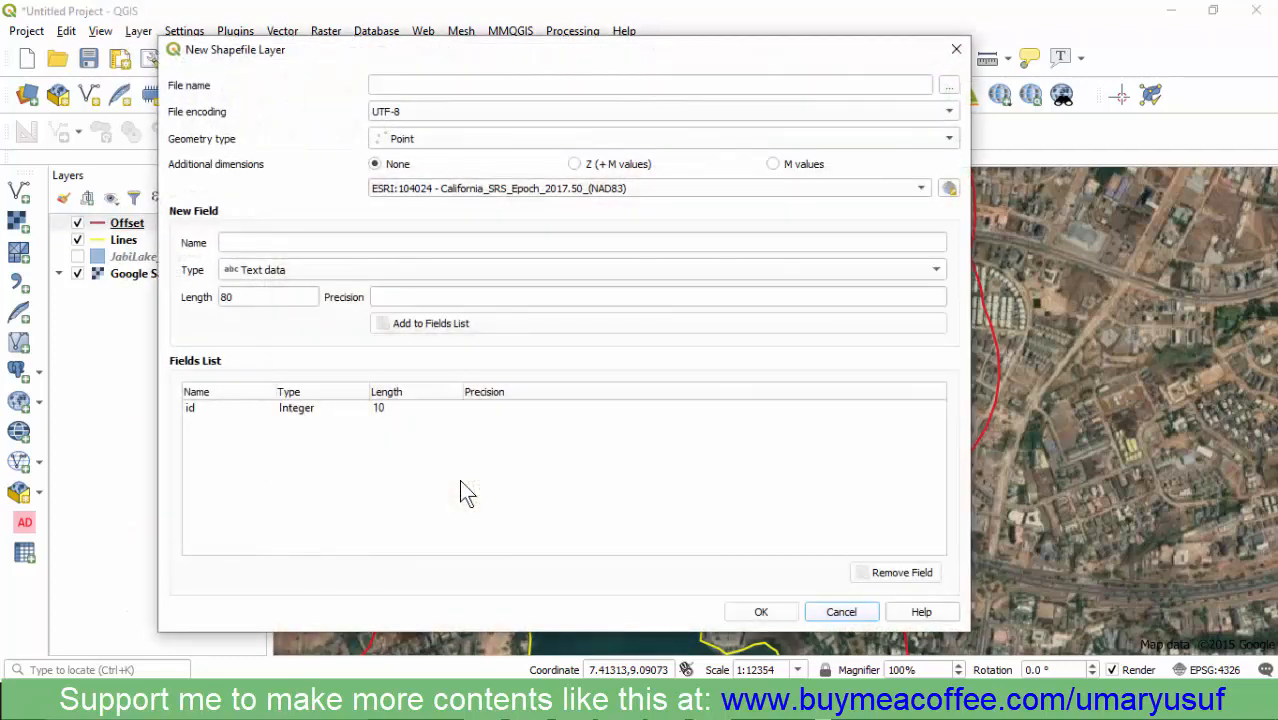
key("space")
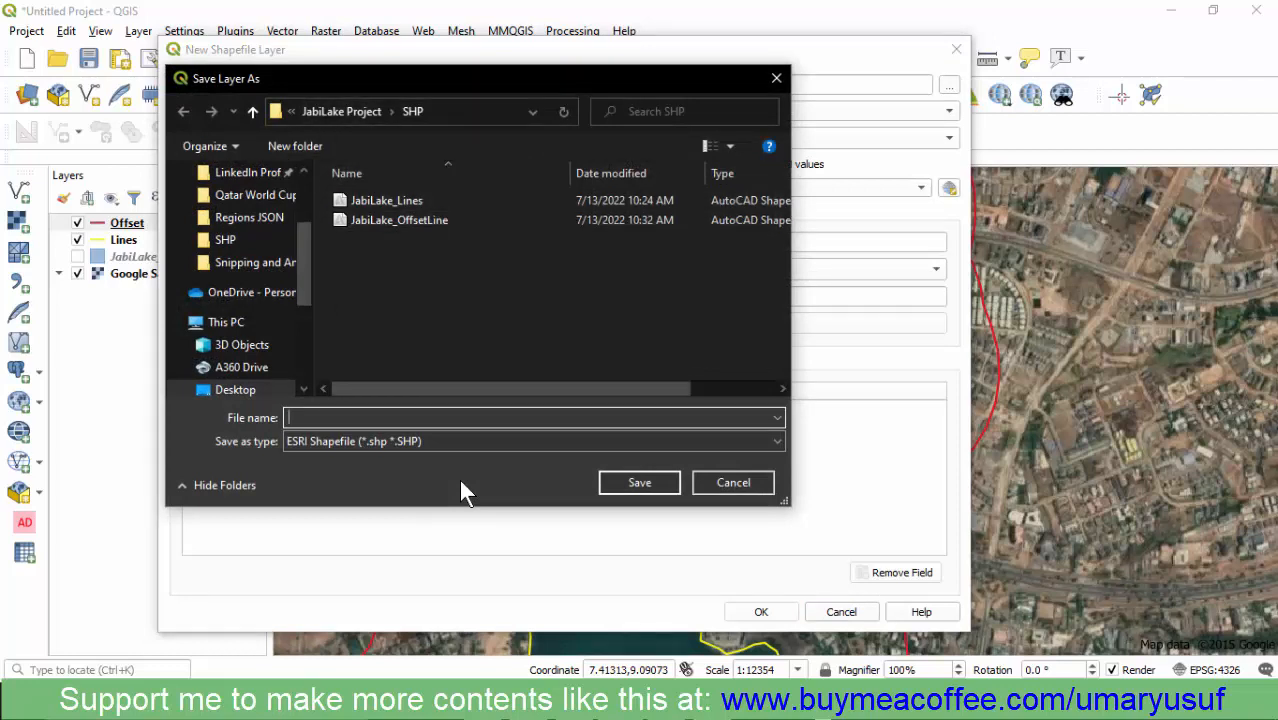
key("shift+Tab")
key("space")
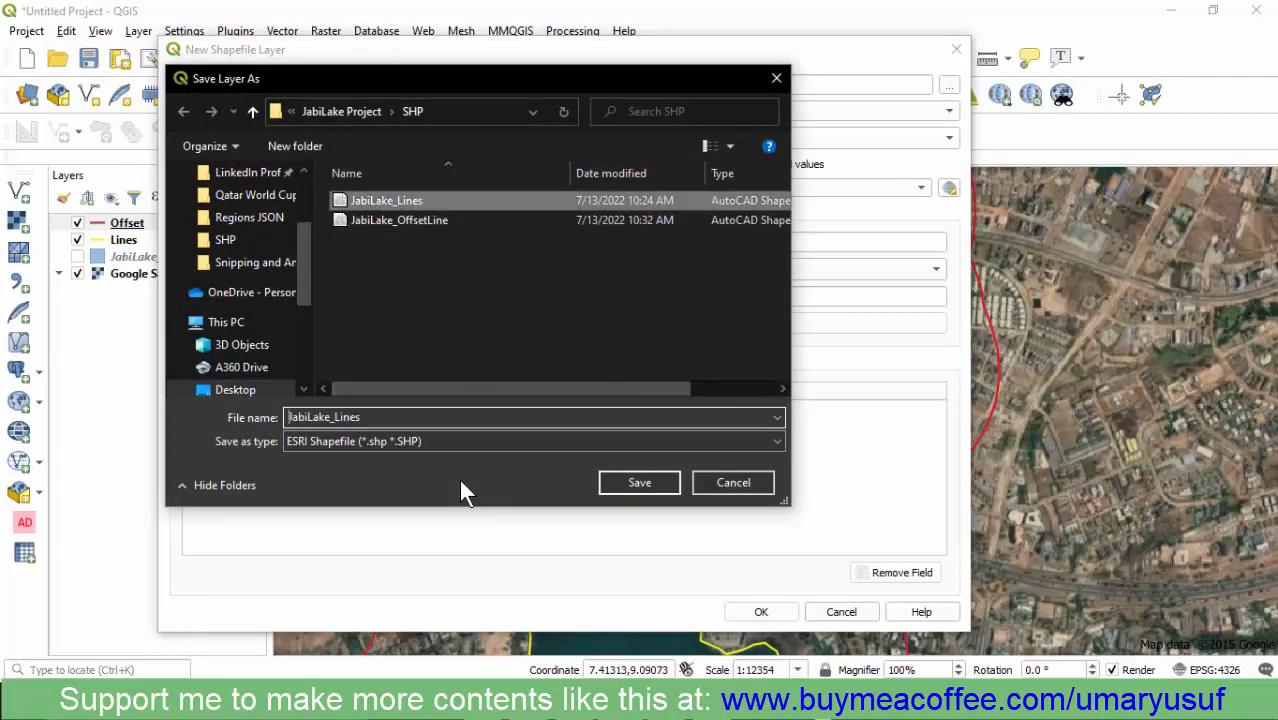
key("Tab")
key("End")
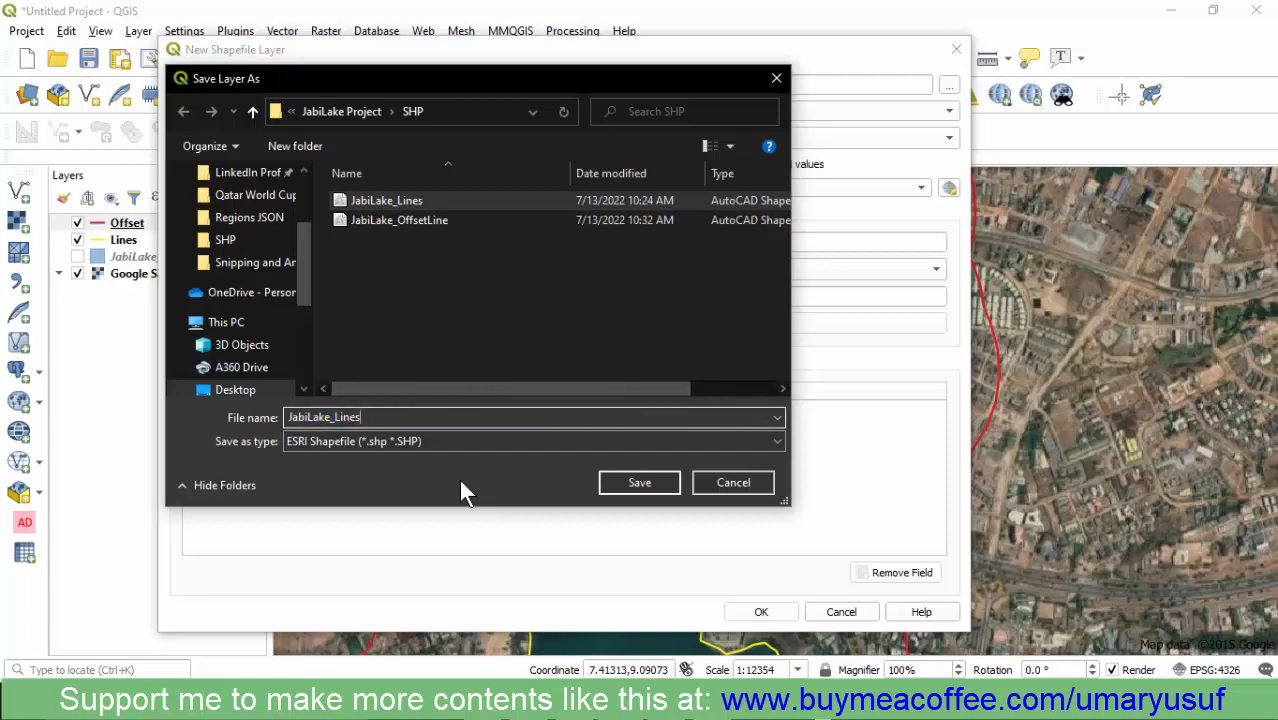
key("BackSpace")
key("BackSpace")
key("BackSpace")
key("BackSpace")
key("BackSpace")
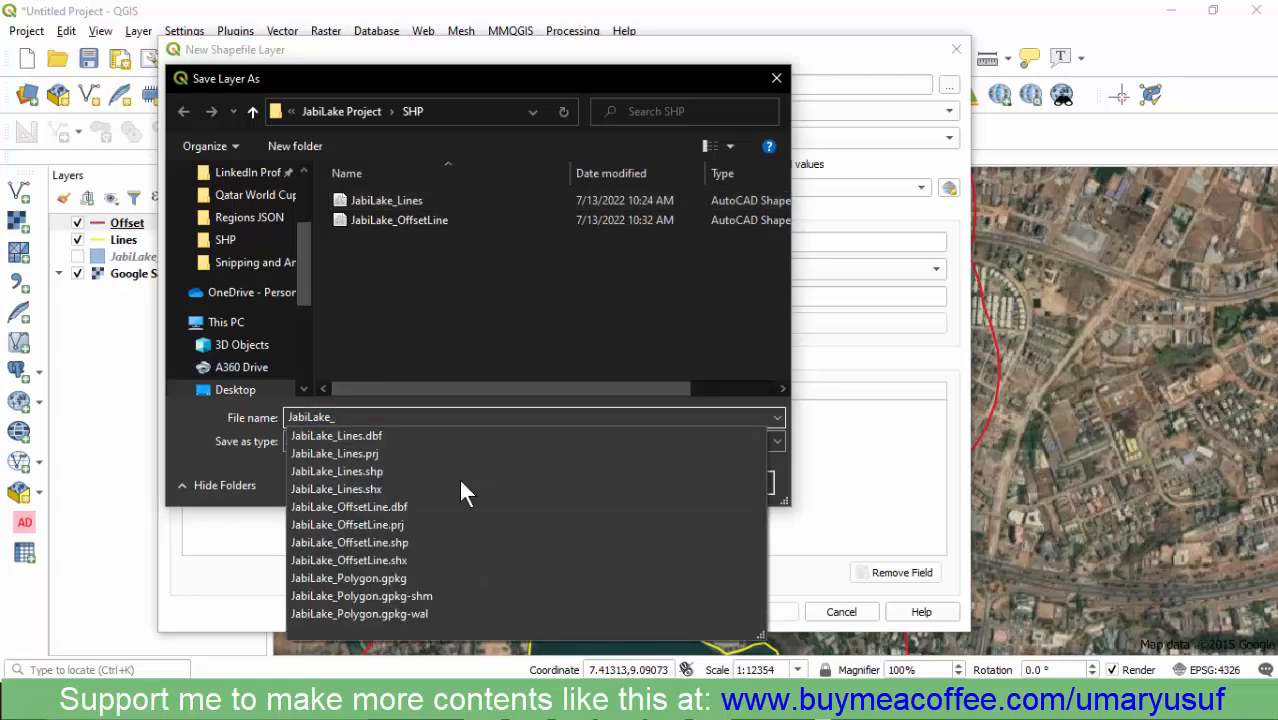
type("Proper")
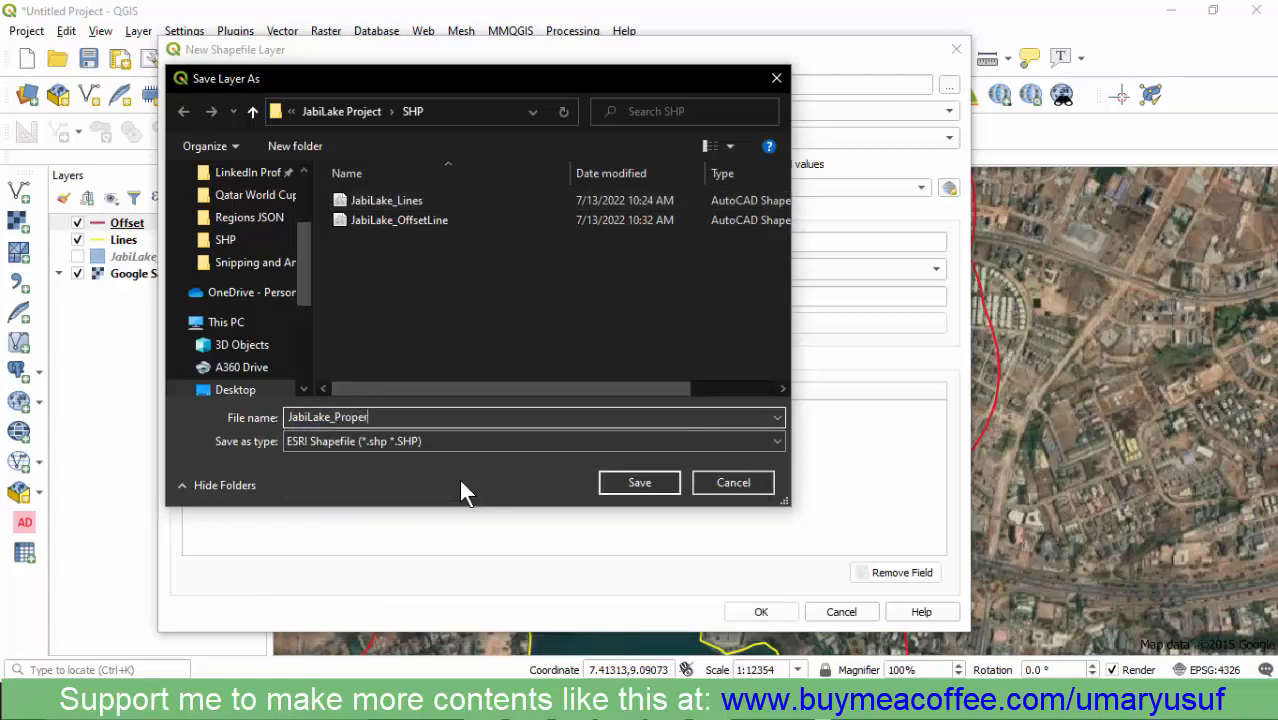
type("ties")
key("ctrl+Left")
type("affected_")
key("Return")
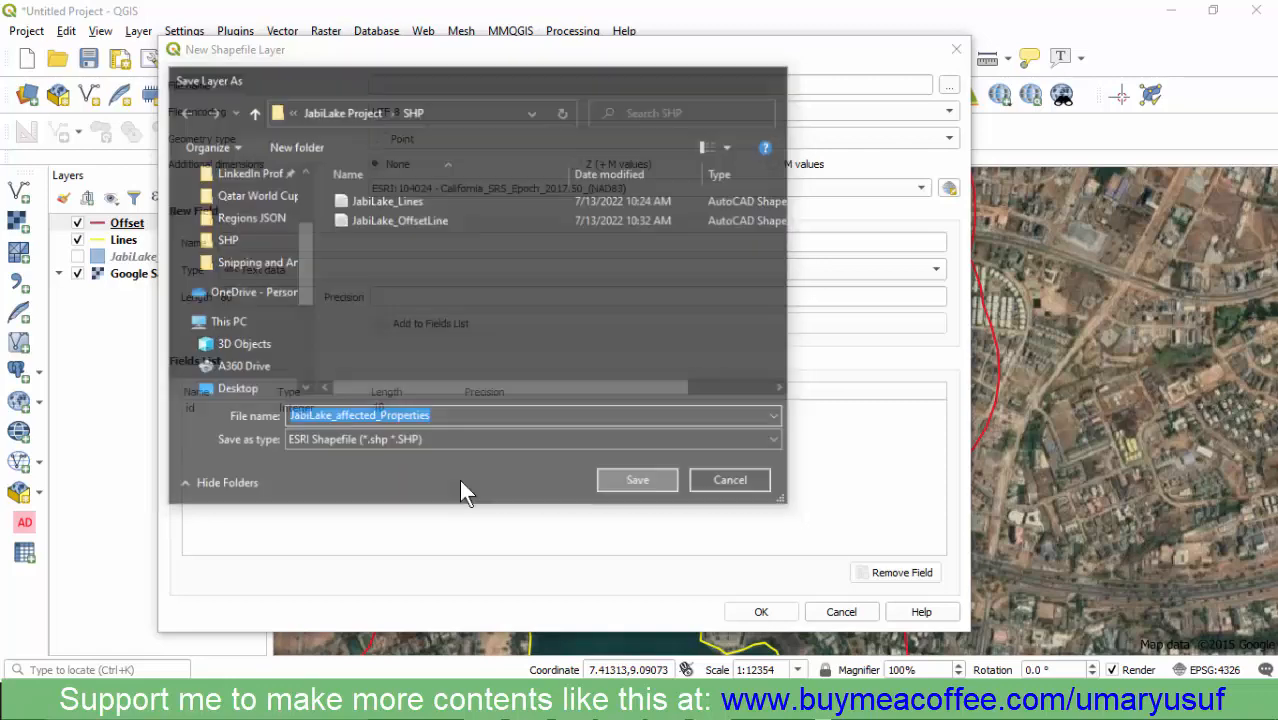
Set the new shapefile's geometry type to Point and its CRS to the project CRS, EPSG:4326 - WGS 84
key("alt+Down")
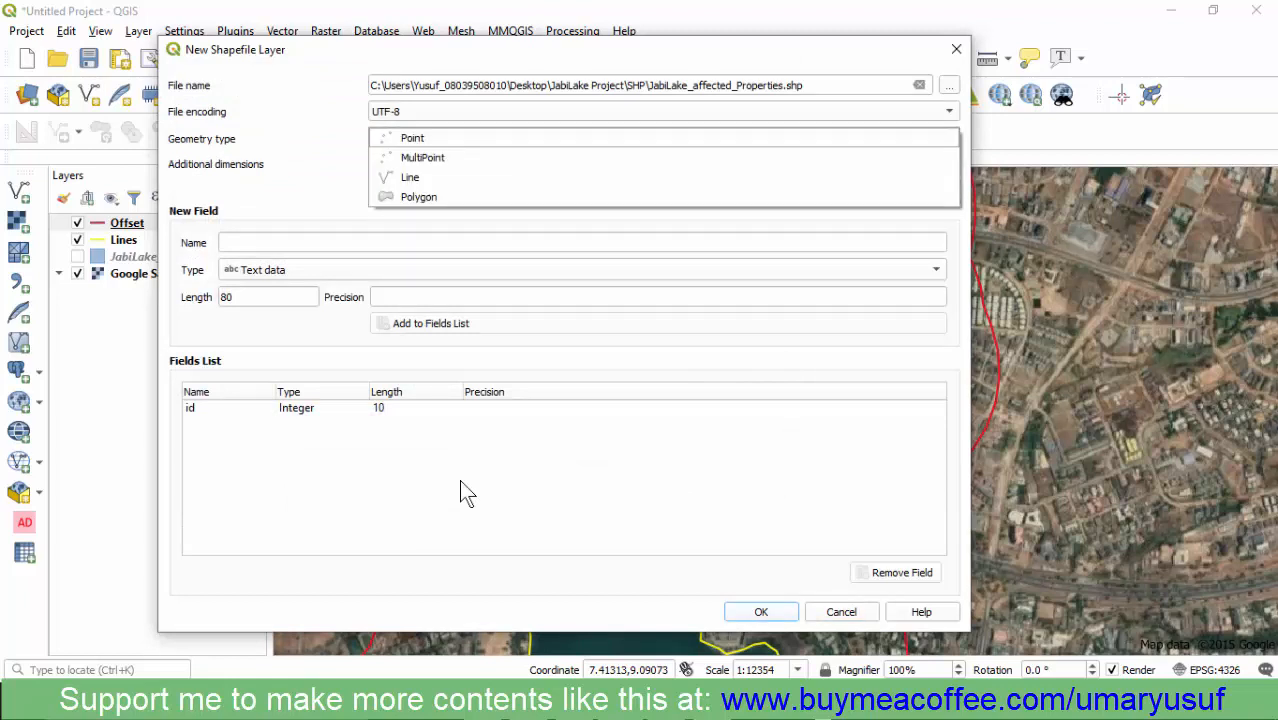
key("Return")
key("alt+Down")
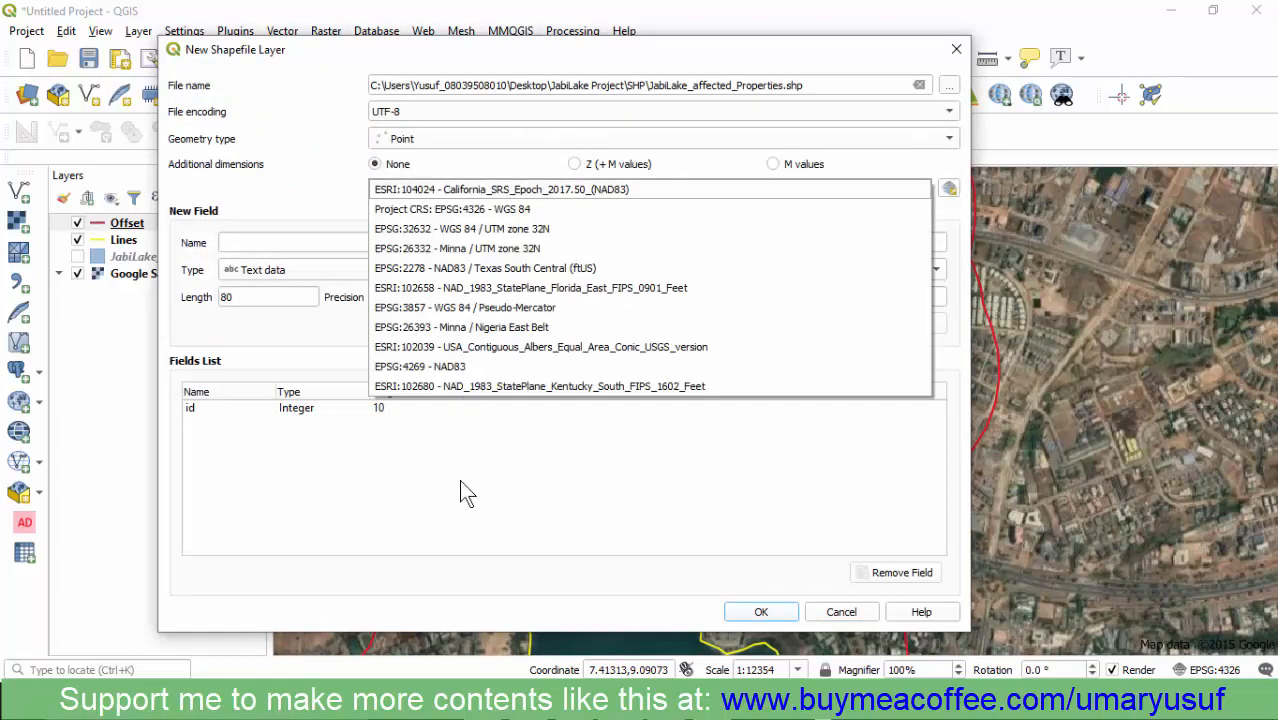
key("Down")
key("Down")
key("Up")
key("Return")
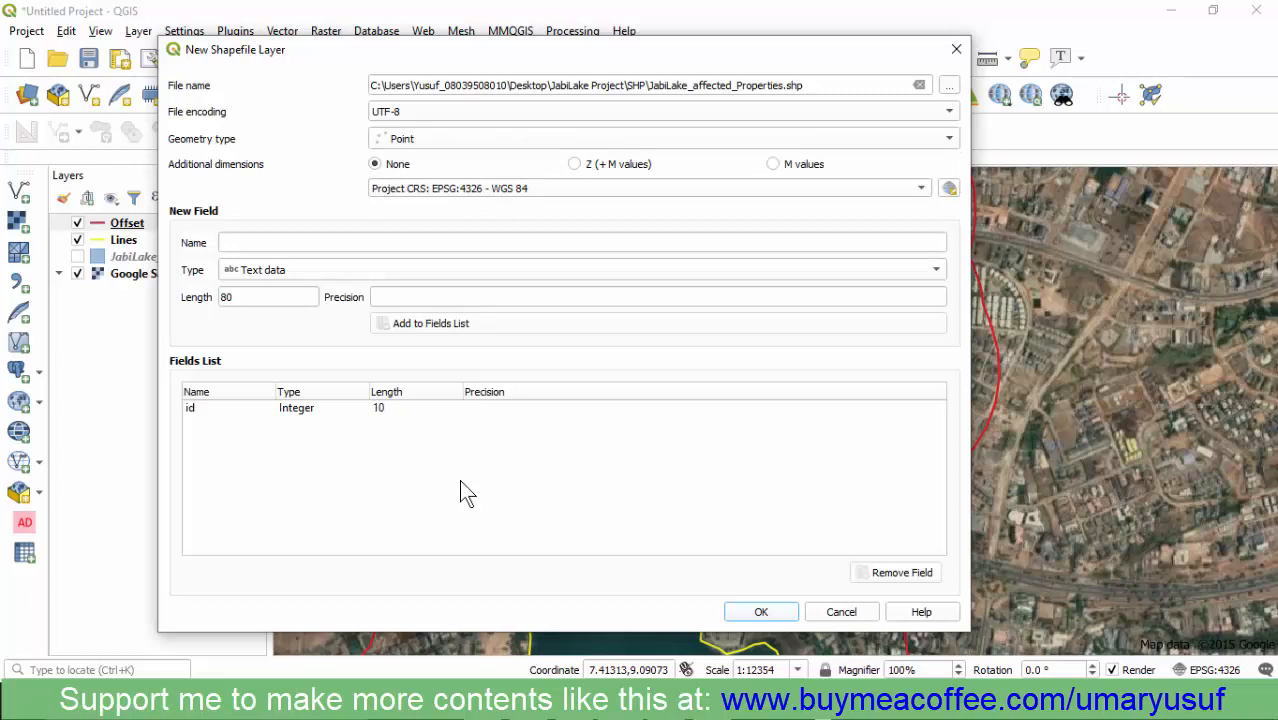
Create the point shapefile layer with only the default id field
key("Tab")
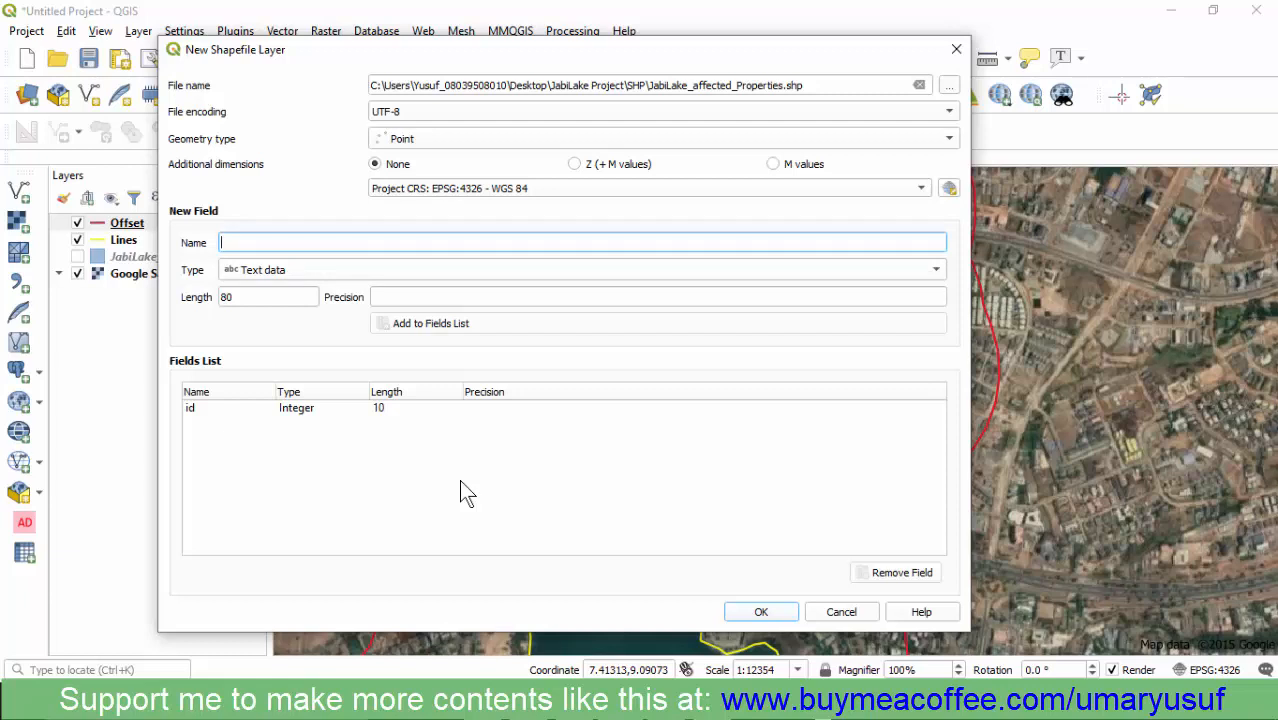
left_click(461, 481)
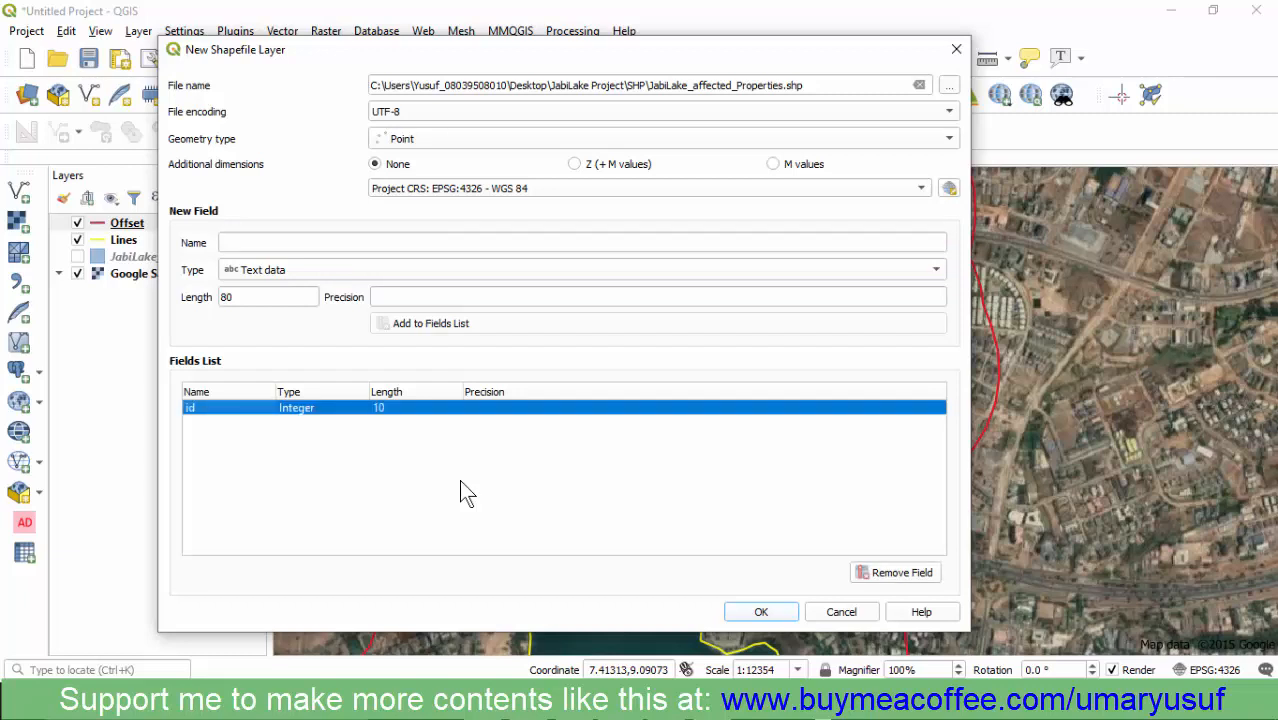
key("Tab")
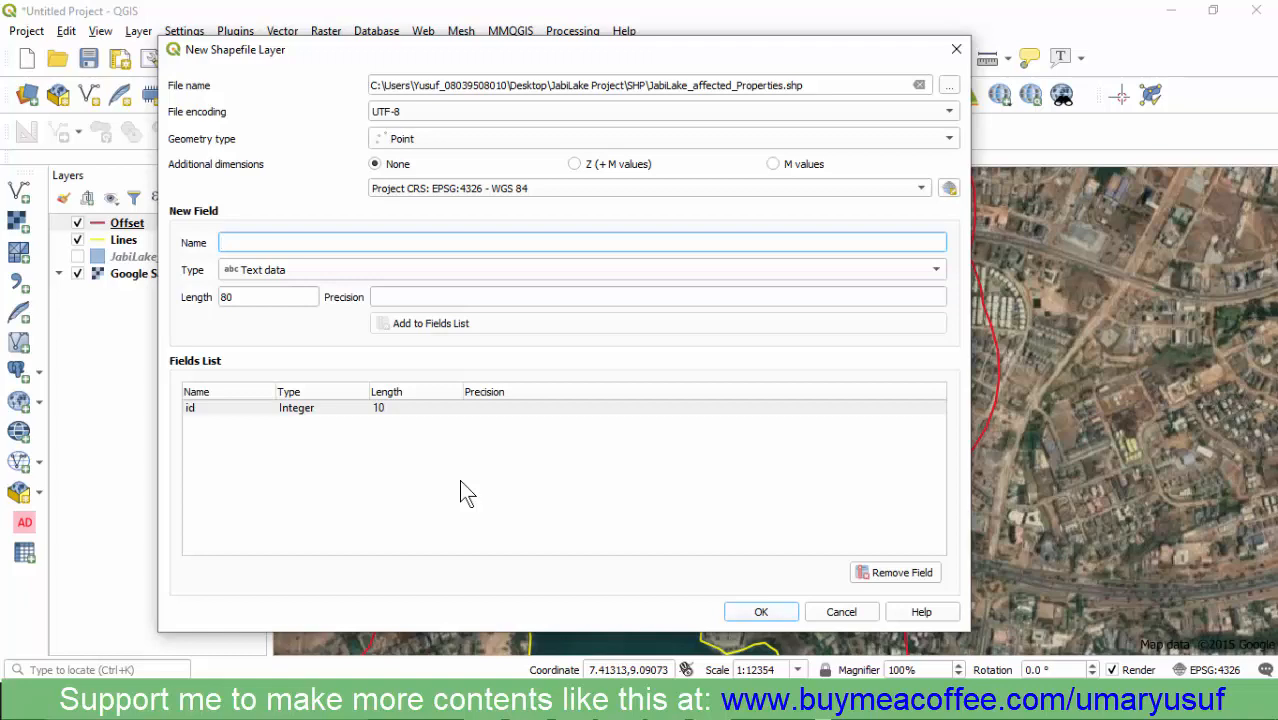
key("shift+Tab")
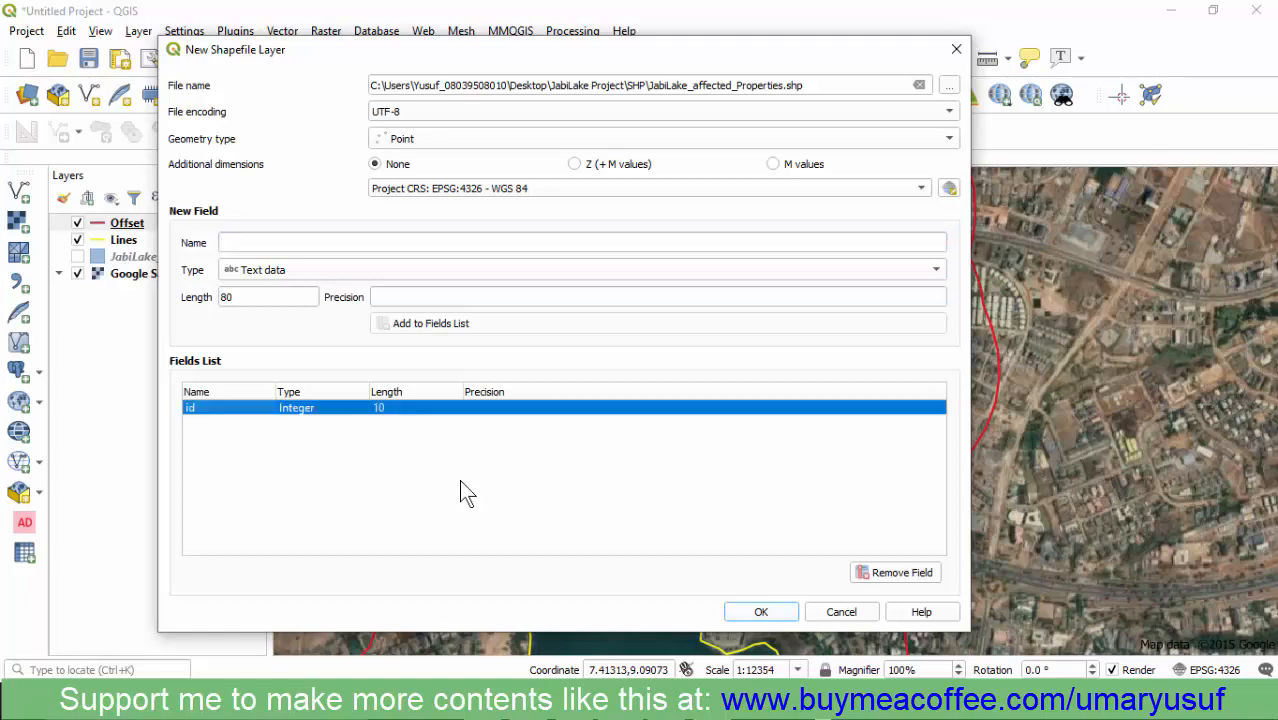
key("Return")
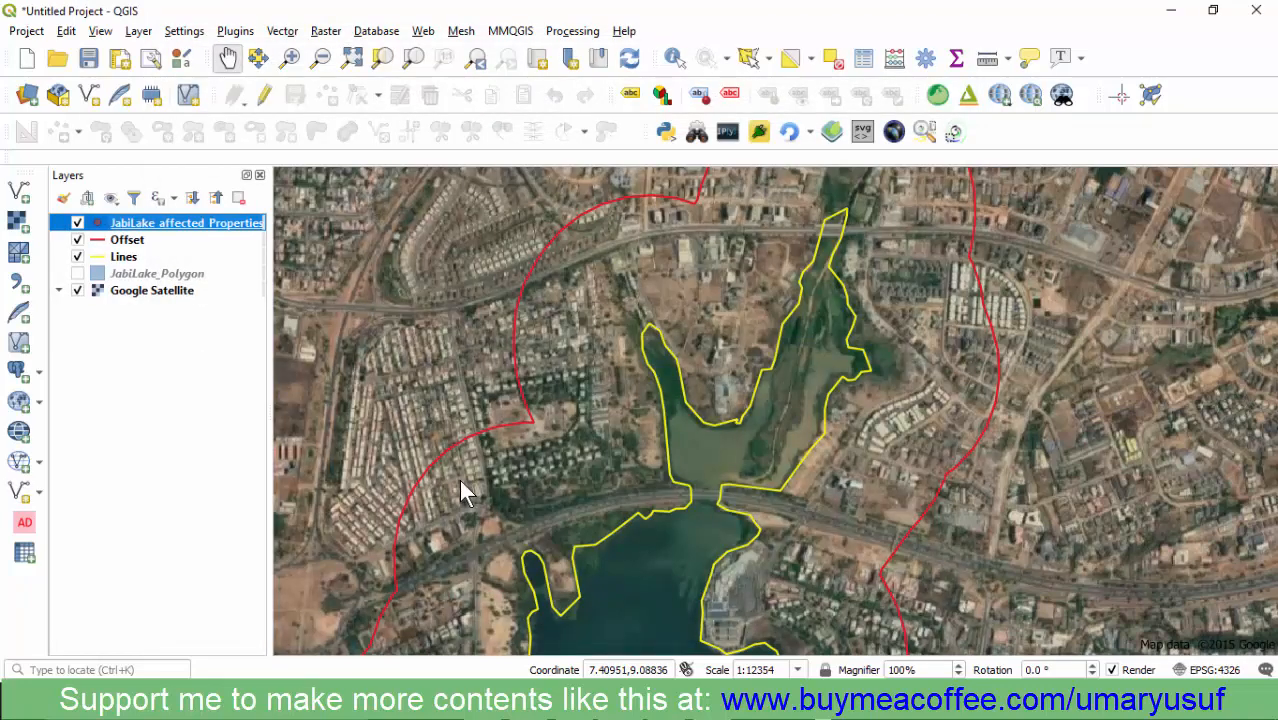
Enable editing on the affected properties layer and add points on three buildings just inside the western offset line, leaving their ids empty
left_click(264, 95)
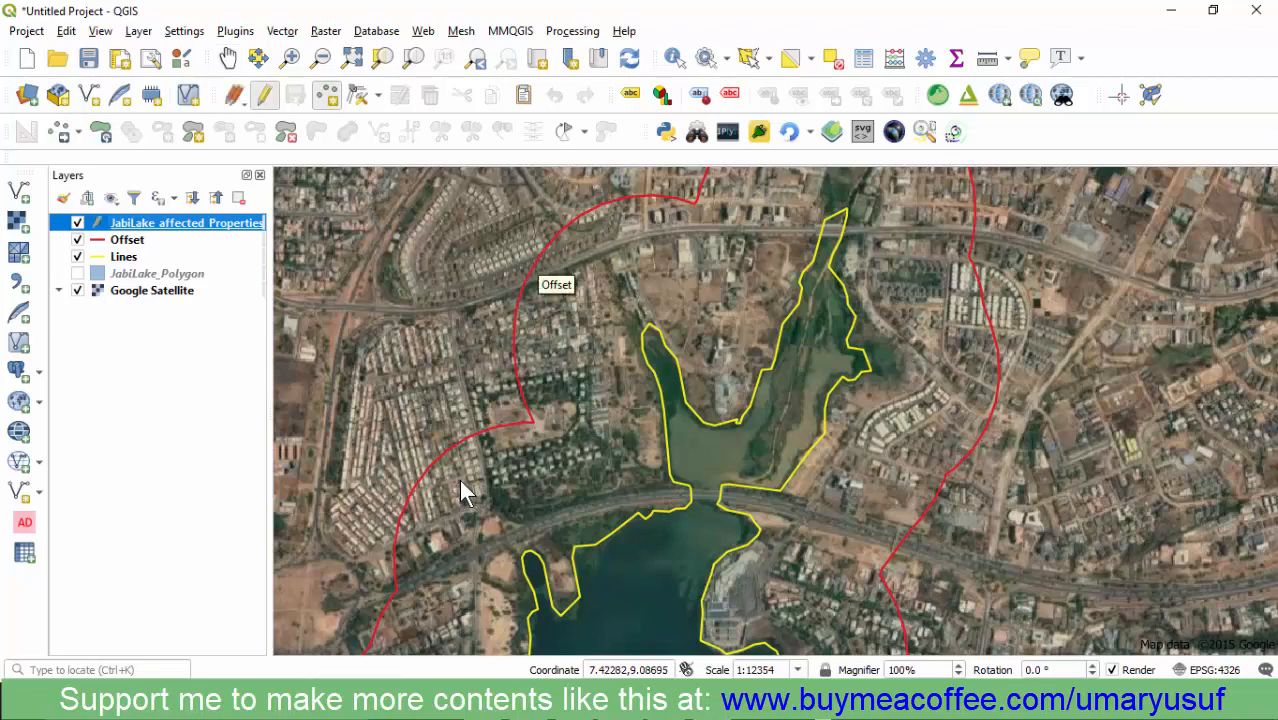
scroll(465, 490, "up", 2)
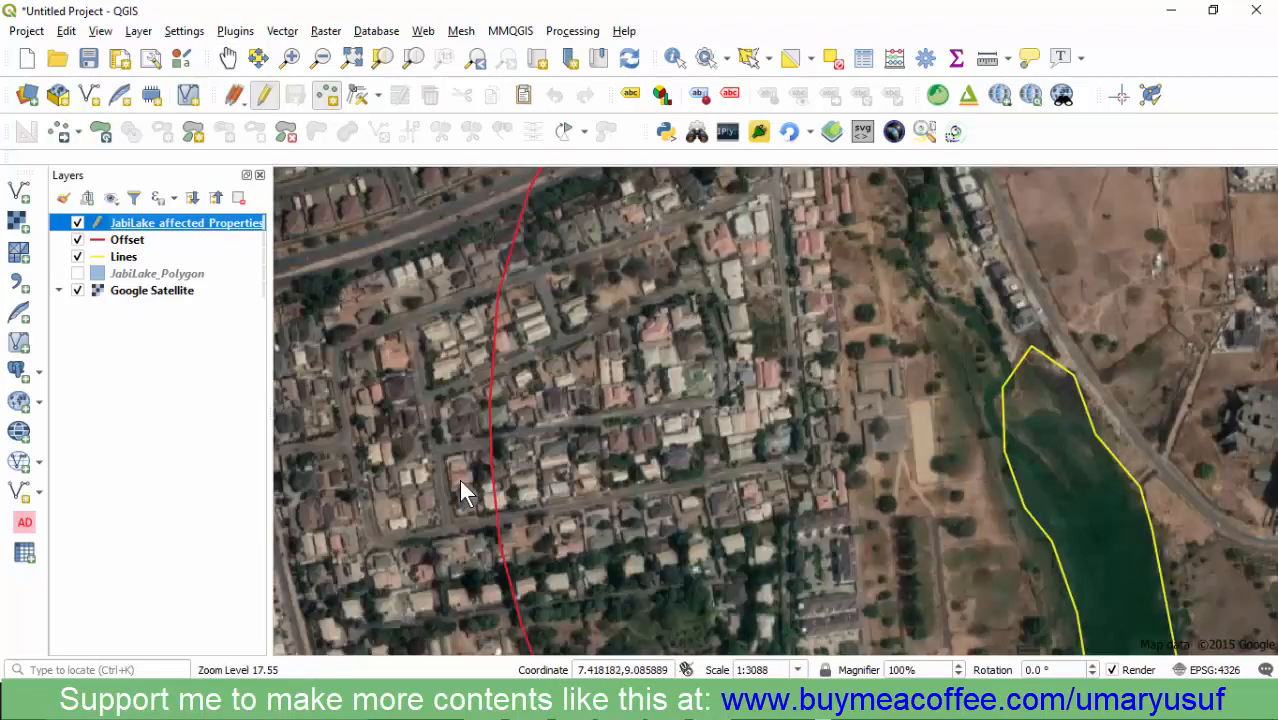
scroll(465, 490, "up", 2)
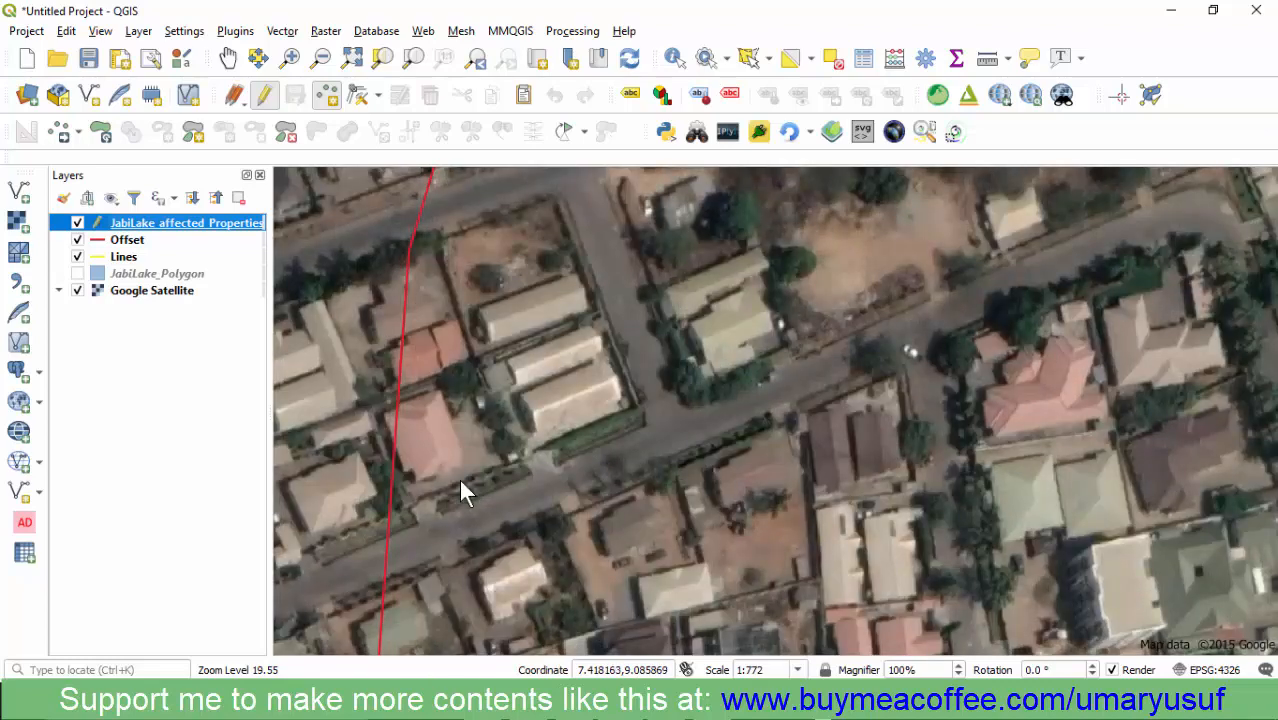
left_click(465, 490)
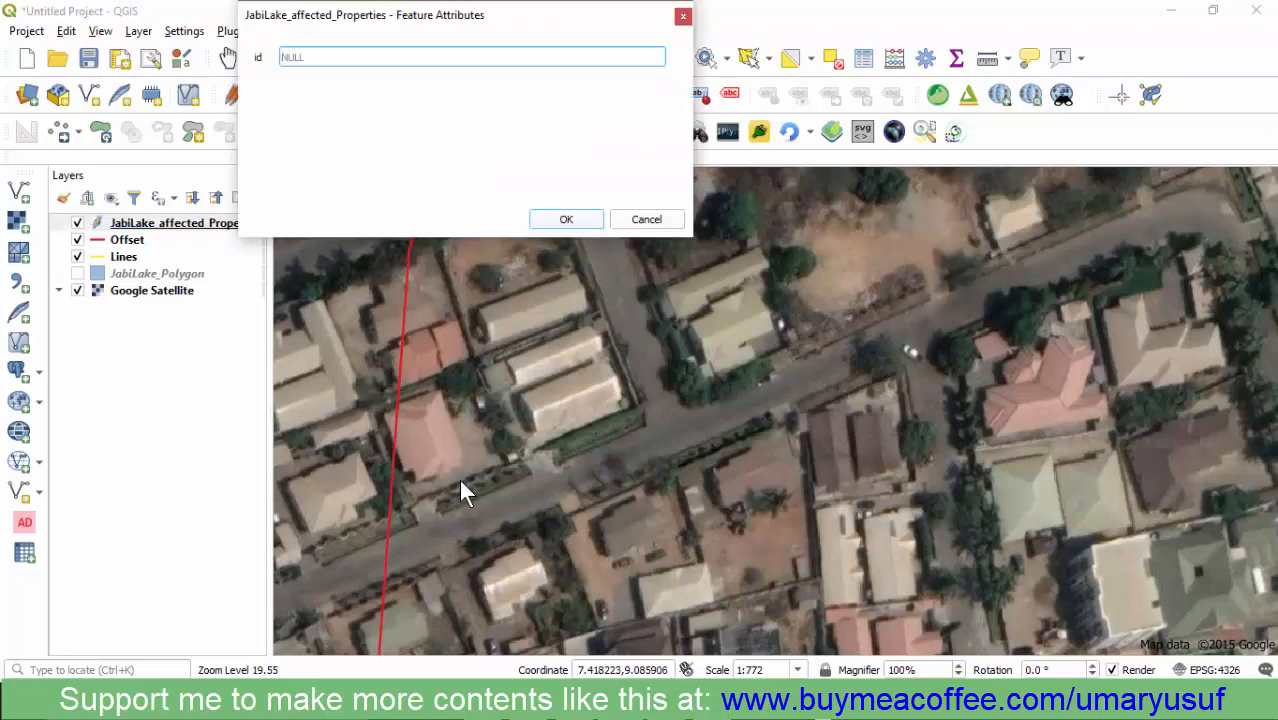
key("Return")
left_click(568, 336)
key("Return")
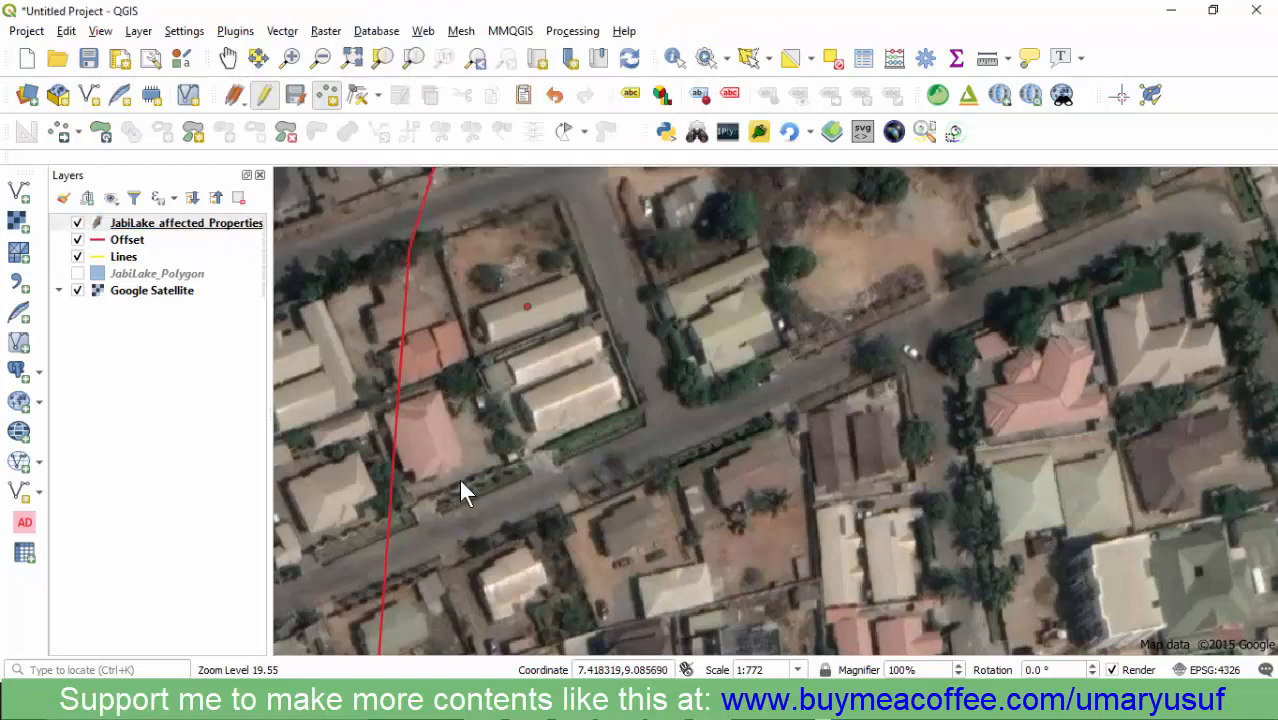
left_click(465, 490)
key("Return")
Add points with empty ids on seven more buildings around the open plot in the same block, south of the road
scroll(465, 490, "down", 1)
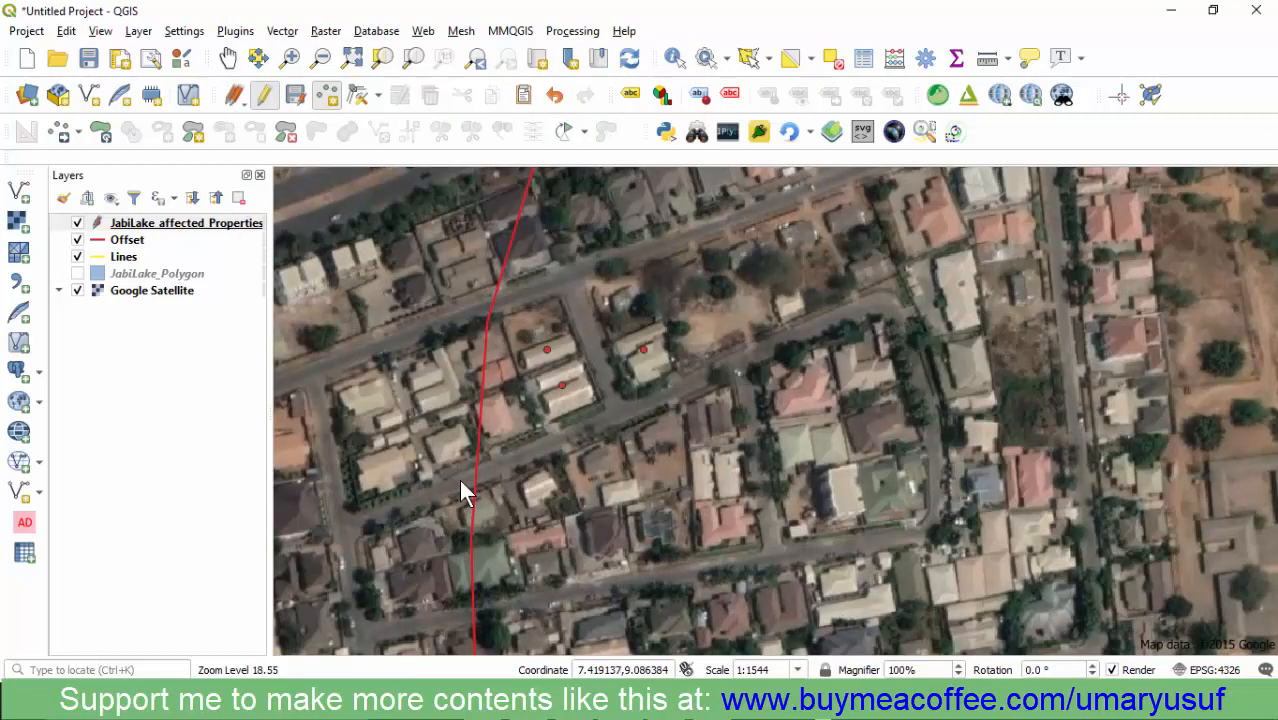
scroll(465, 490, "up", 1)
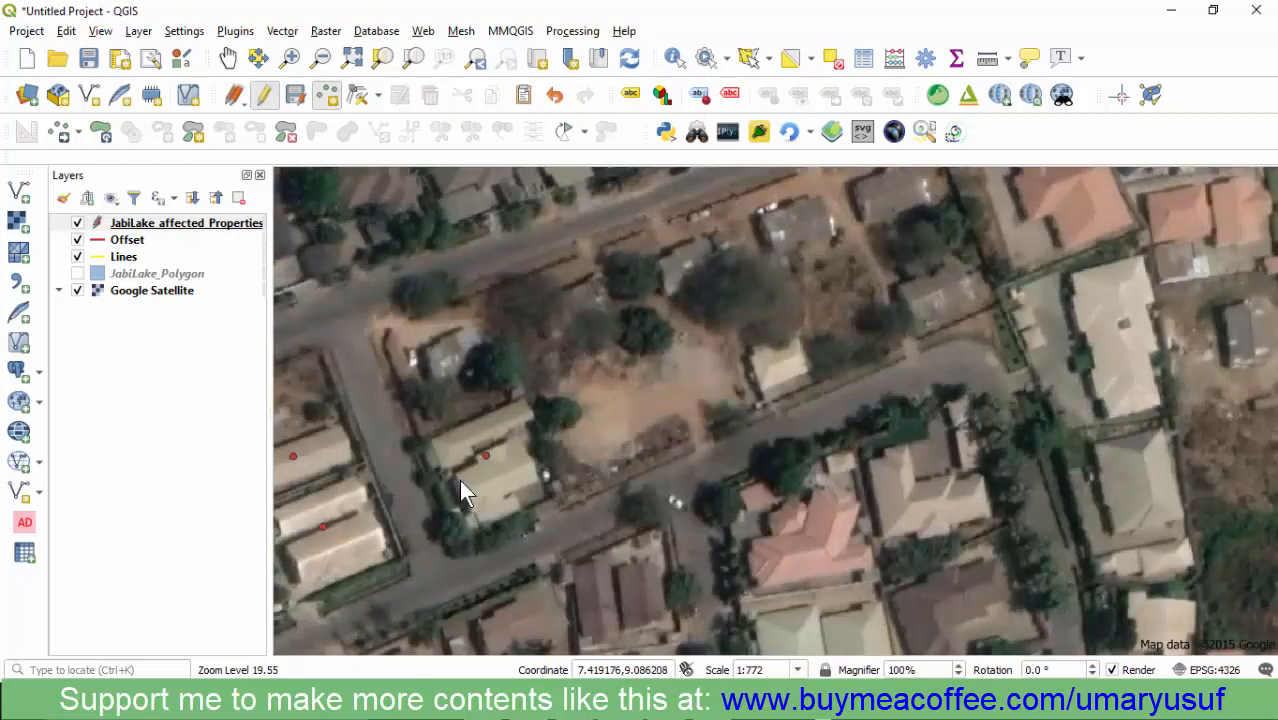
scroll(465, 490, "down", 1)
scroll(465, 490, "up", 1)
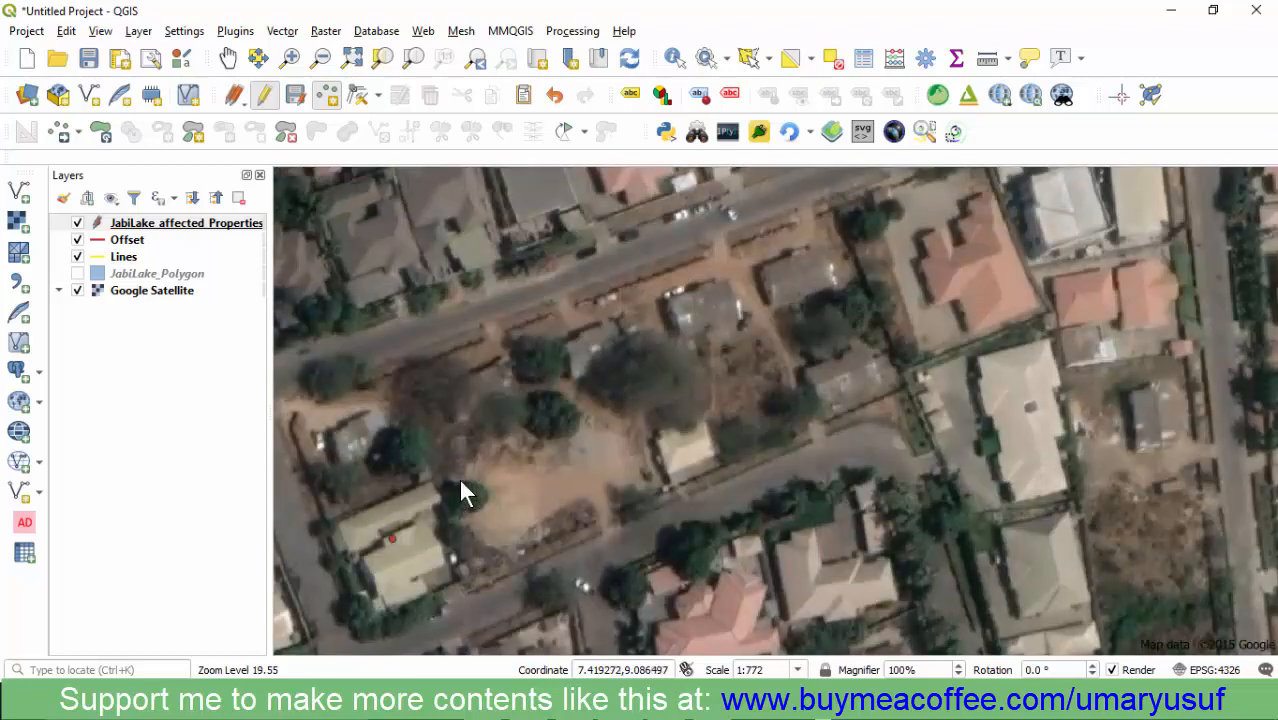
left_click(465, 490)
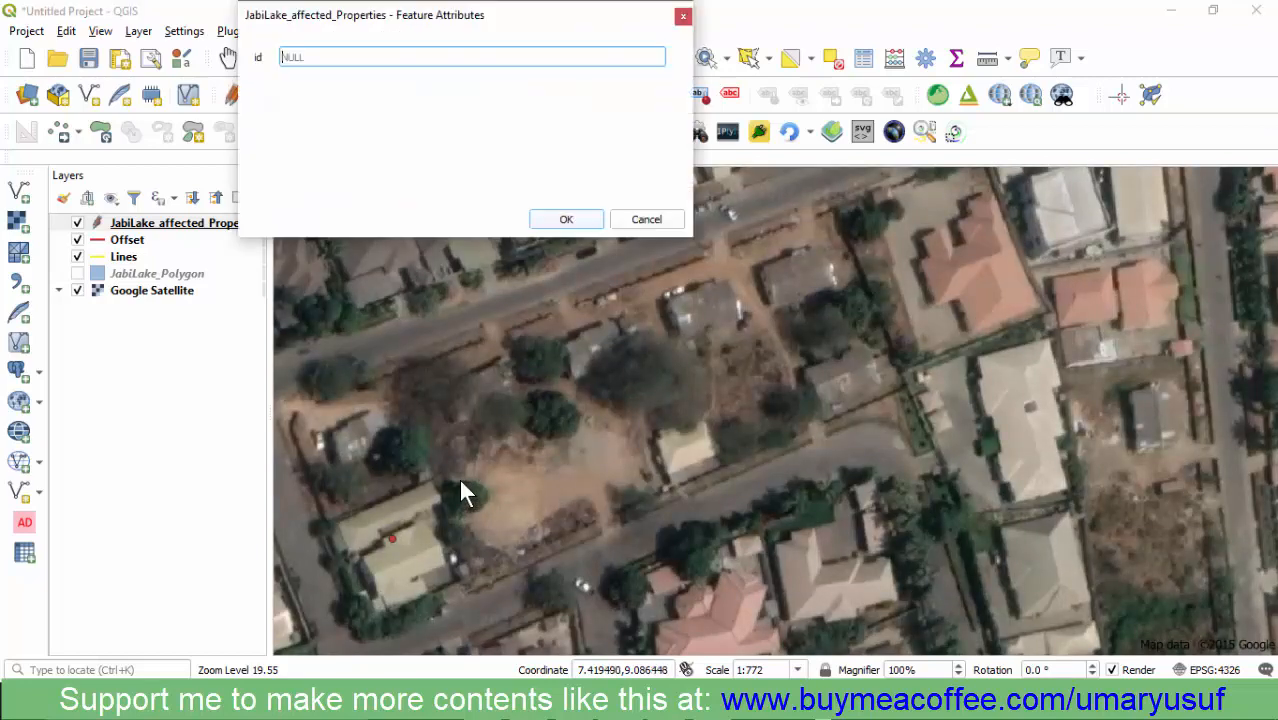
key("Return")
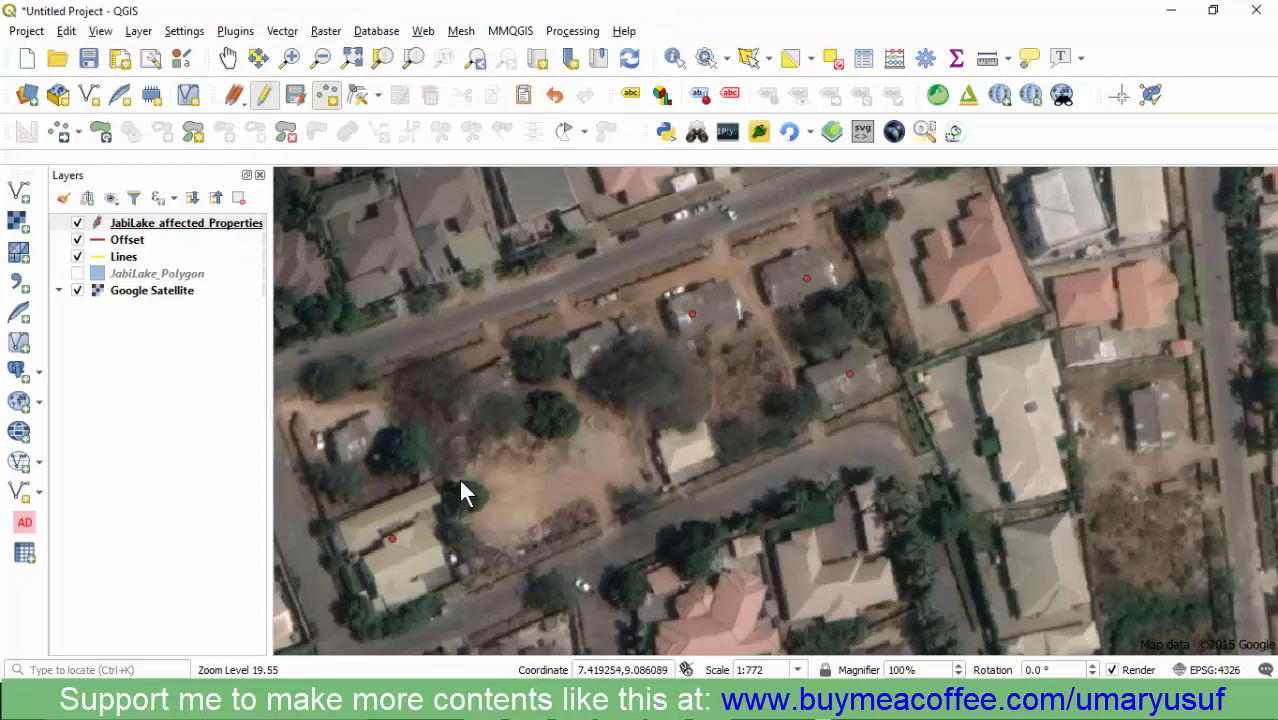
left_click(691, 451)
key("Return")
left_click(596, 338)
key("Return")
left_click(473, 384)
key("Return")
left_click(353, 432)
key("Return")
Add points with empty ids on the walled plot and the row of houses along the north side of the road
scroll(507, 364, "down", 1)
scroll(502, 358, "down", 1)
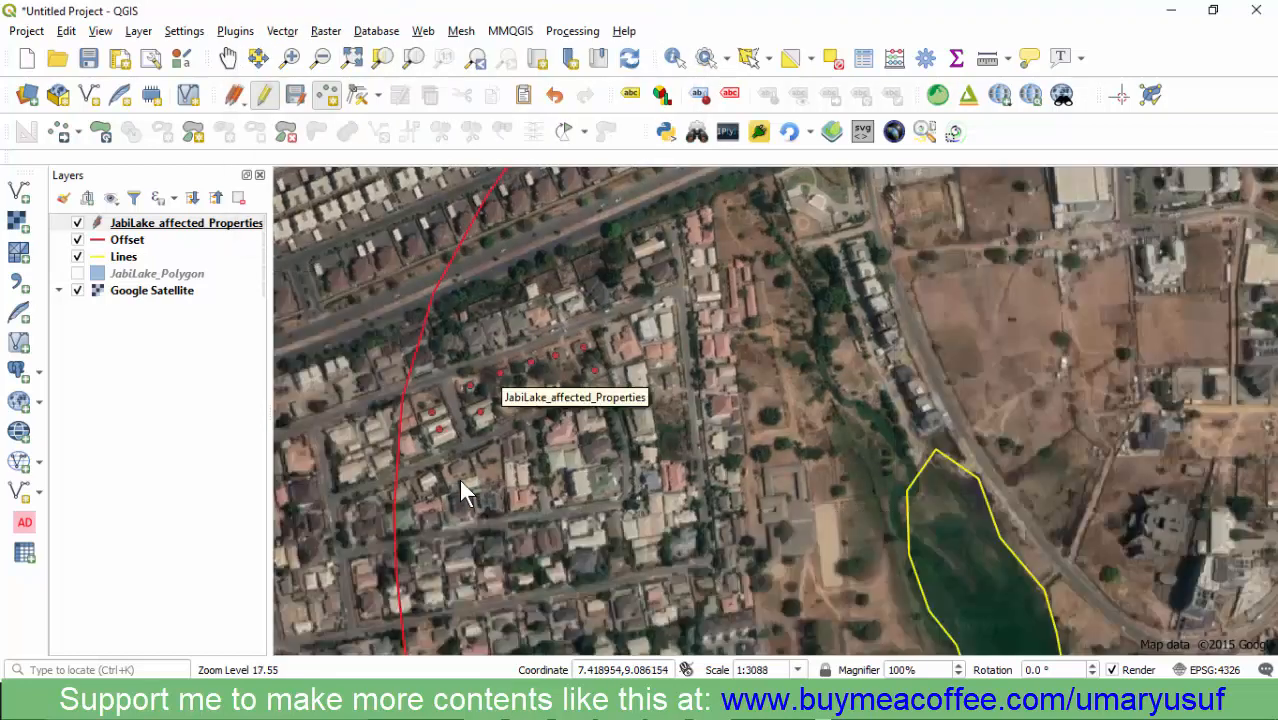
scroll(462, 303, "up", 1)
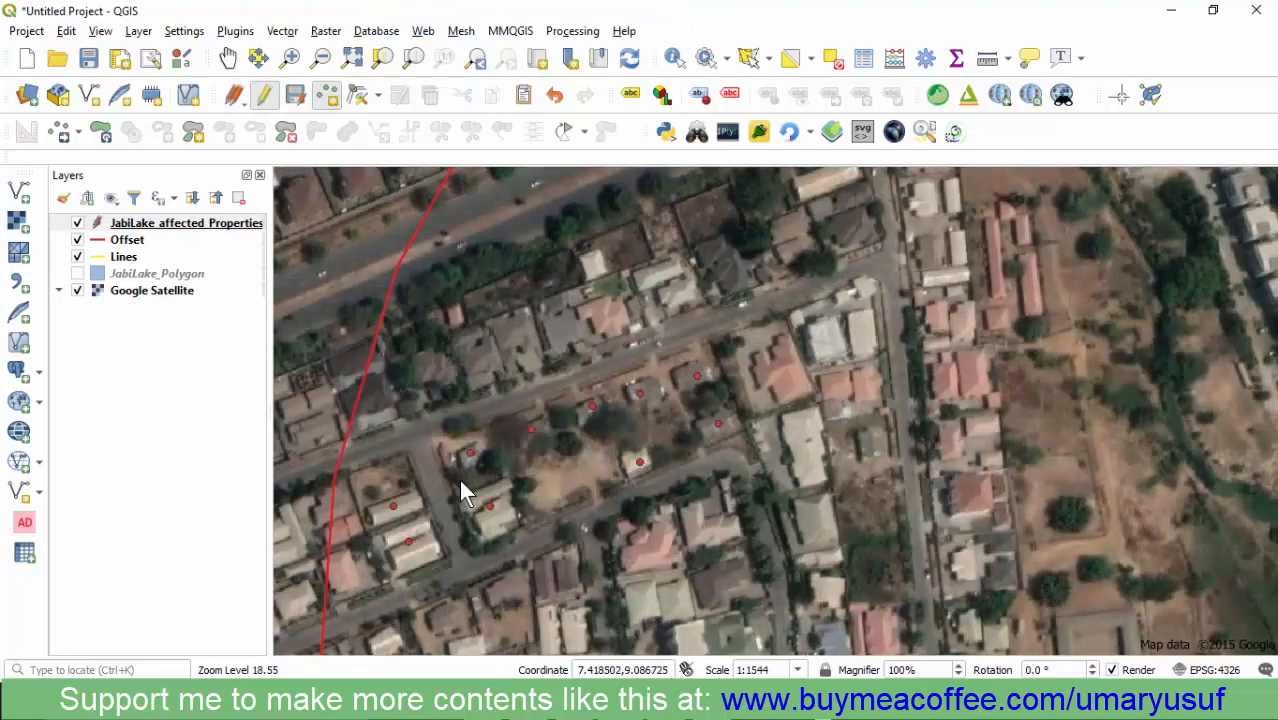
scroll(462, 492, "up", 1)
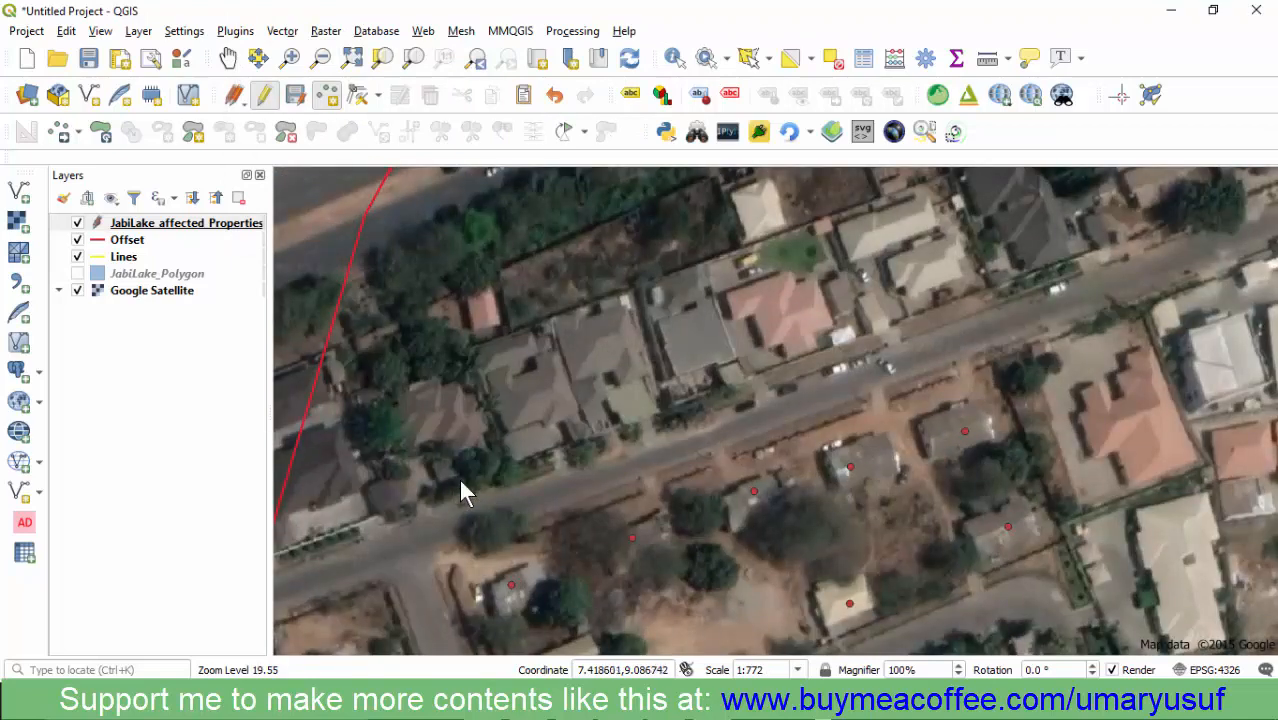
left_click(614, 258)
key("Return")
left_click(533, 397)
key("Return")
left_click(610, 344)
key("Return")
left_click(706, 330)
key("Return")
left_click(787, 311)
key("Return")
left_click(896, 231)
key("Return")
Add points with empty ids on the remaining houses of that row, from the dark-roofed house to the northeastern street corner
scroll(705, 341, "down", 1)
scroll(826, 248, "up", 1)
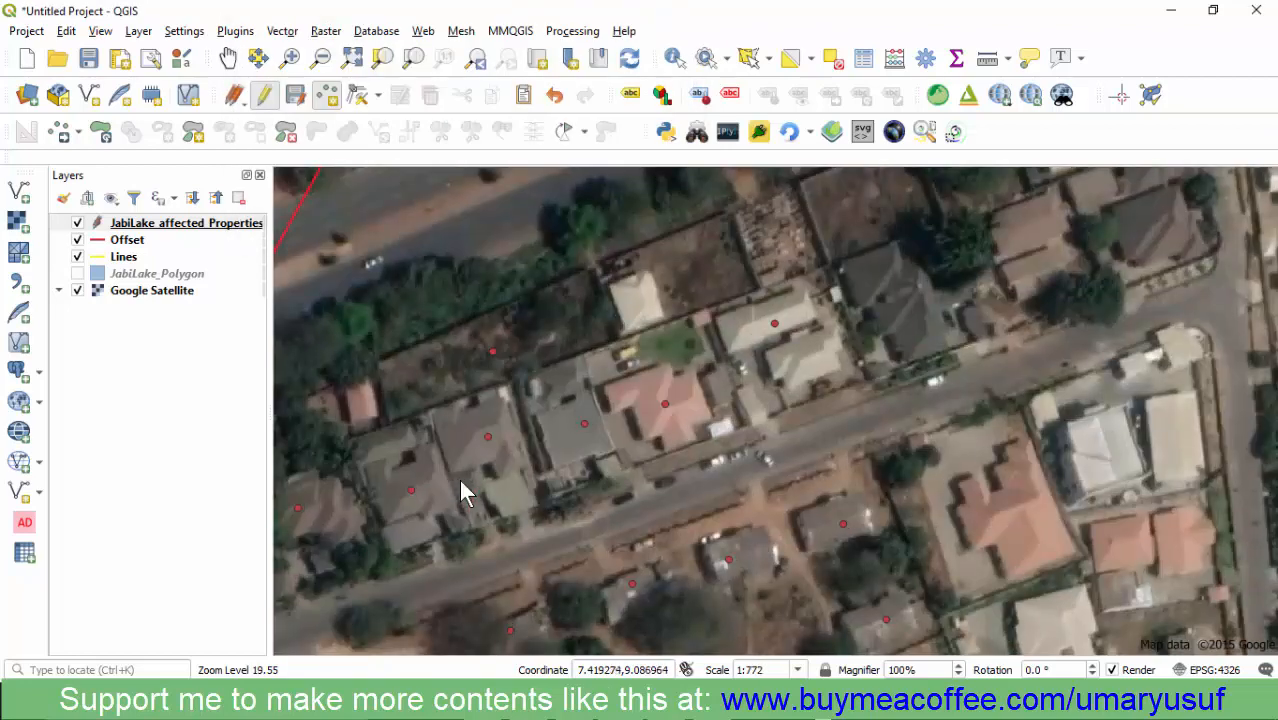
scroll(939, 273, "down", 1)
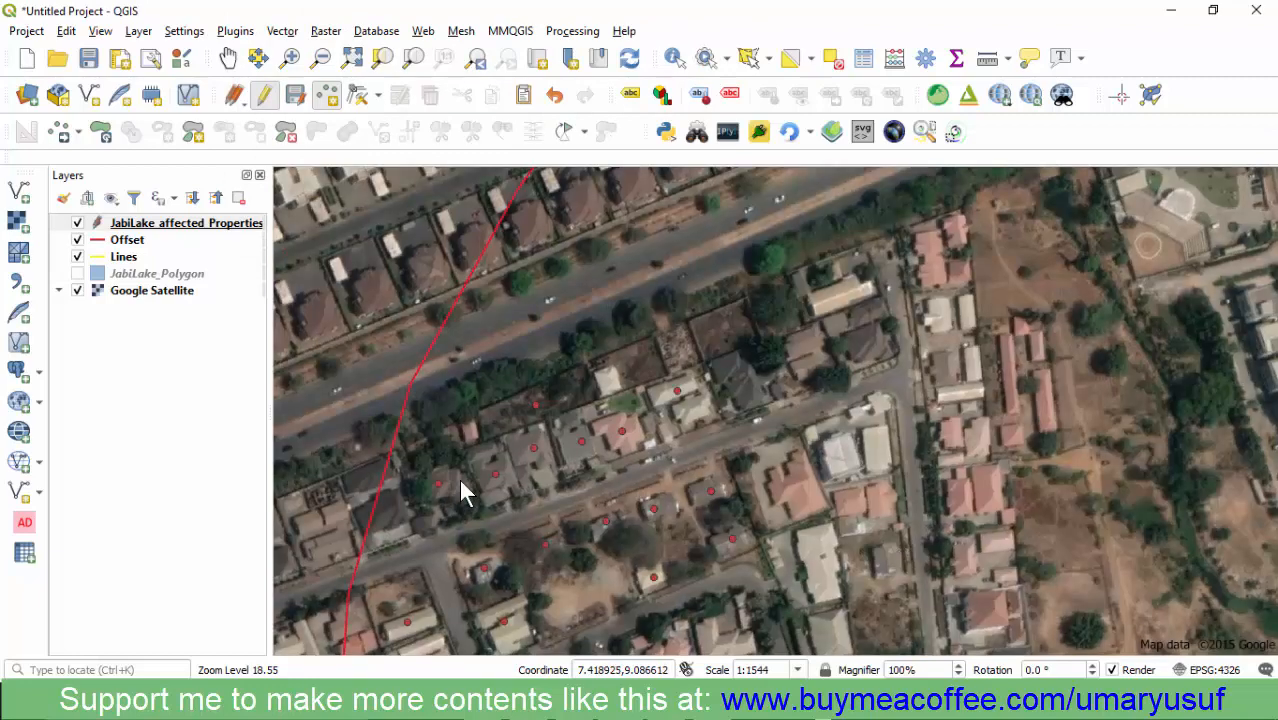
scroll(939, 273, "up", 2)
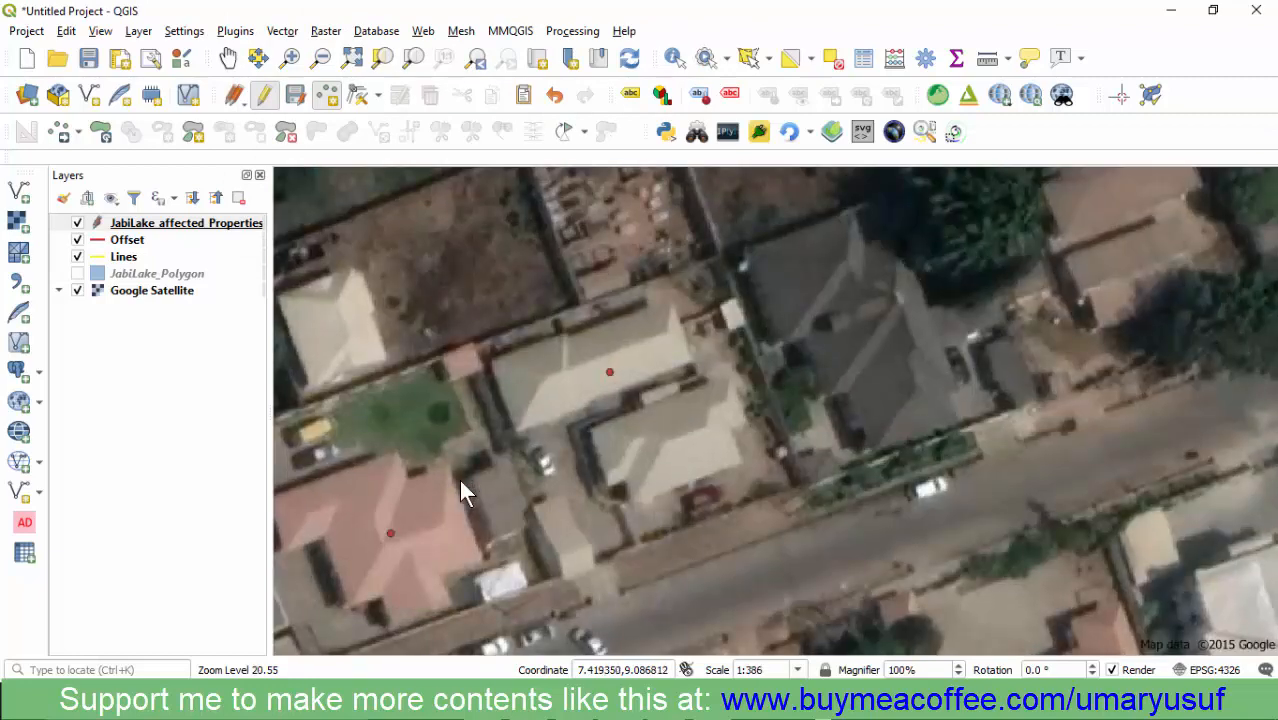
scroll(613, 462, "down", 1)
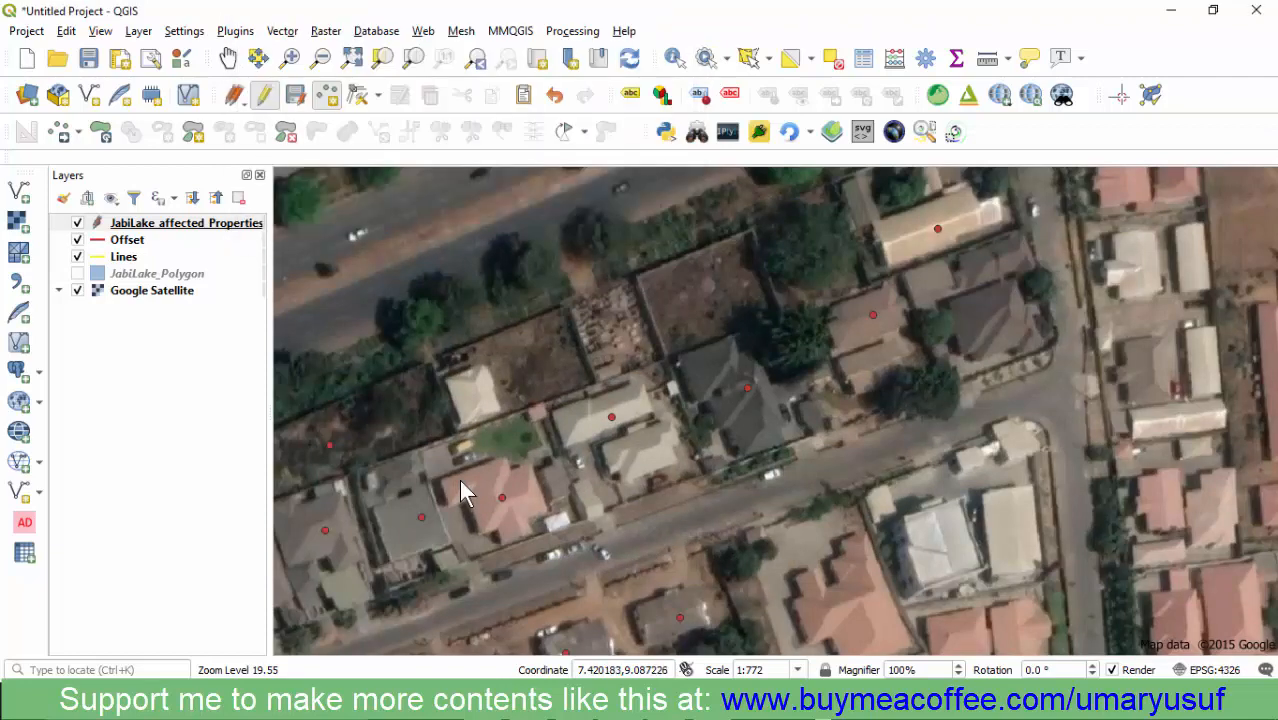
scroll(463, 492, "down", 2)
scroll(463, 492, "up", 2)
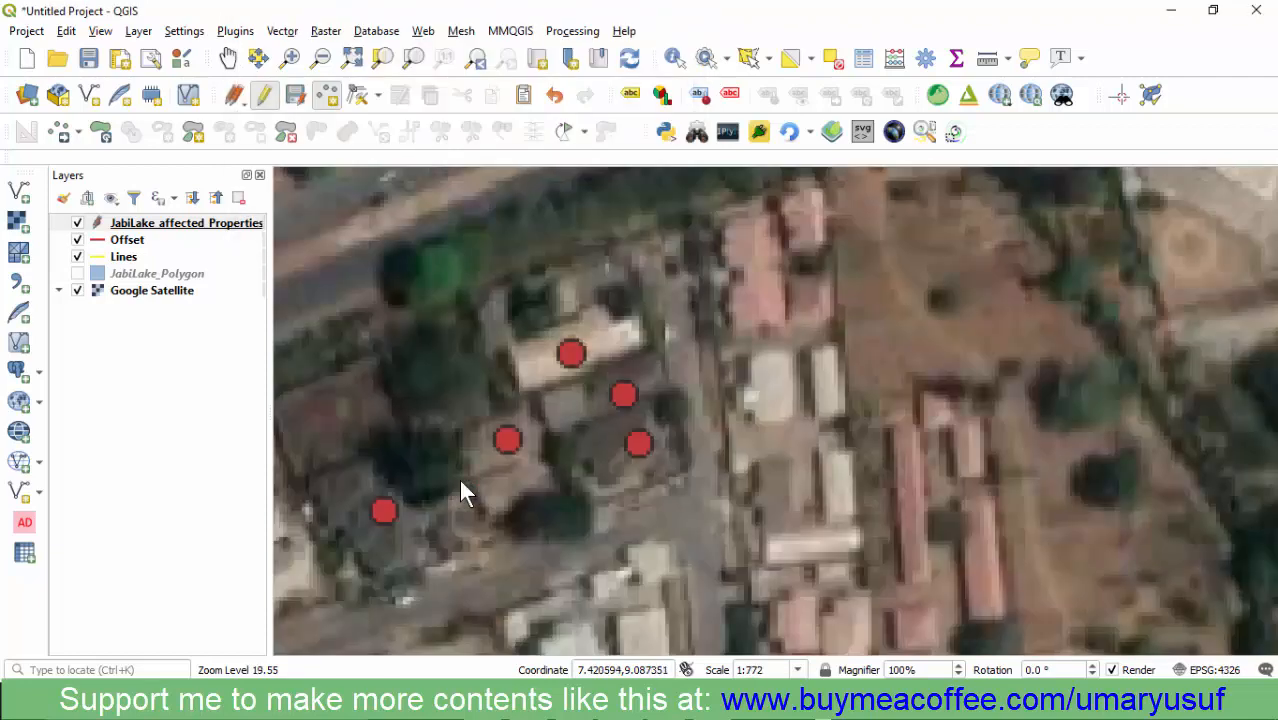
scroll(463, 492, "down", 2)
scroll(463, 492, "up", 2)
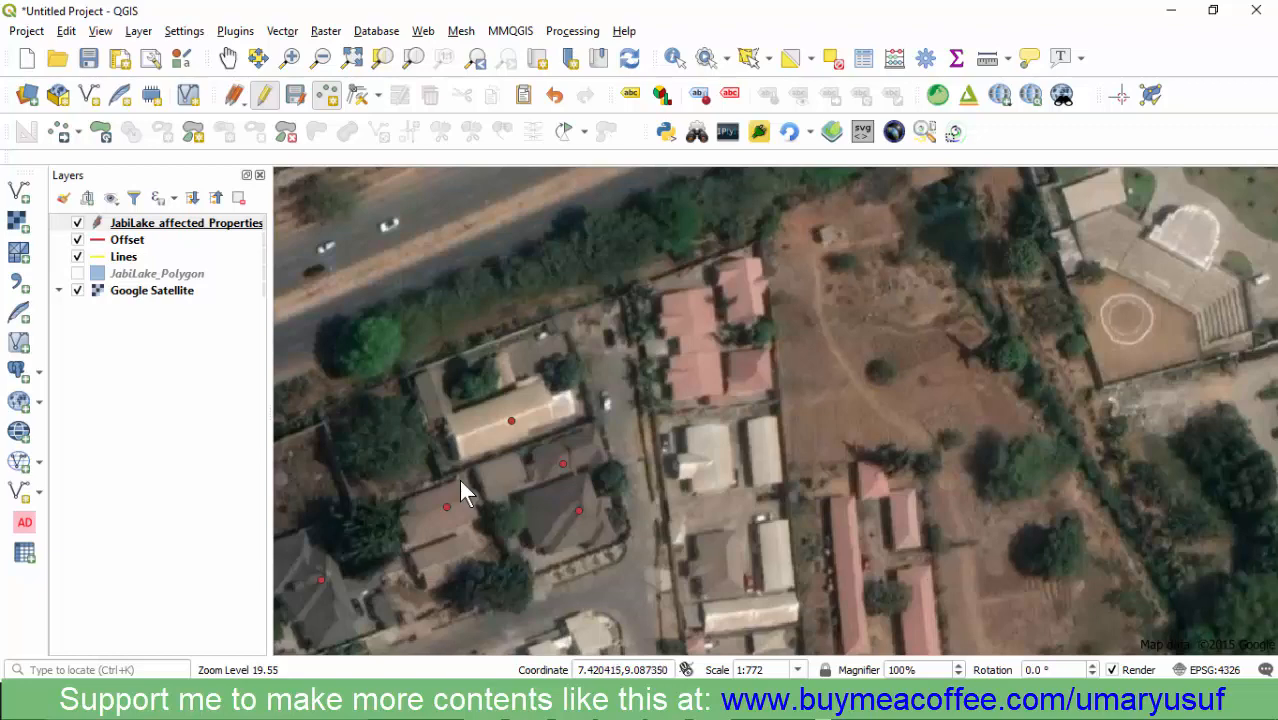
scroll(462, 490, "down", 1)
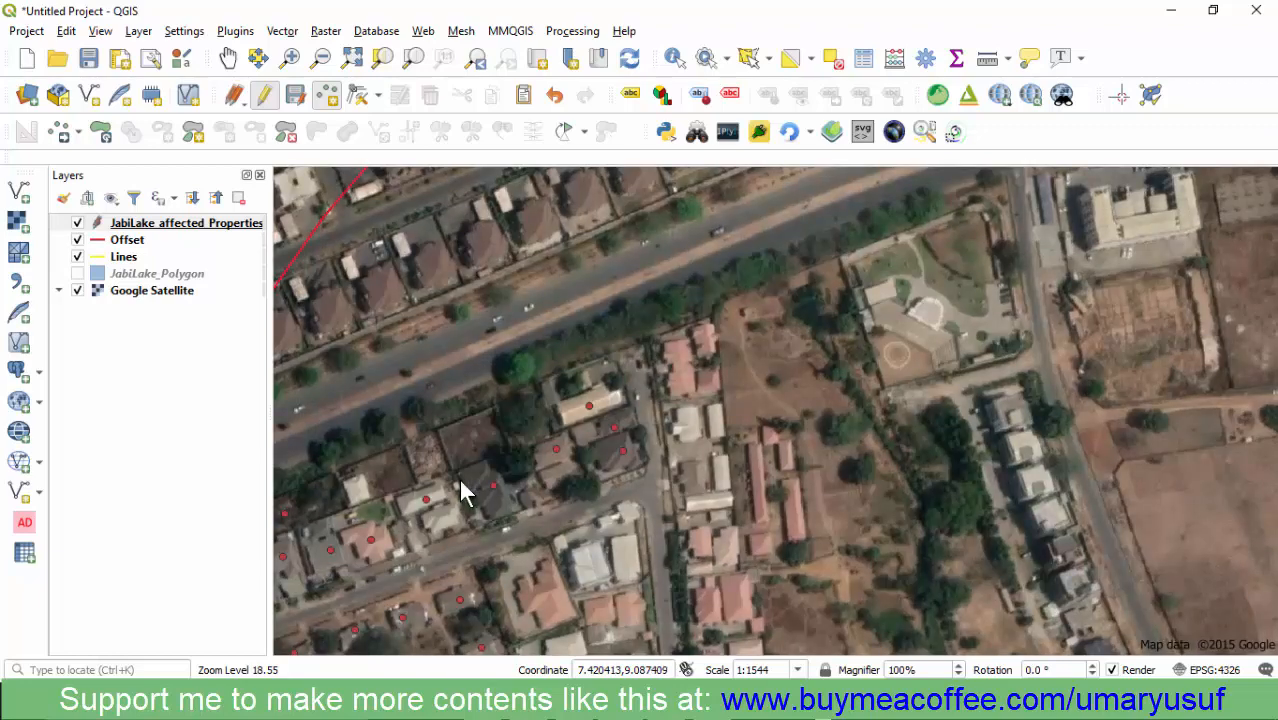
scroll(462, 490, "up", 1)
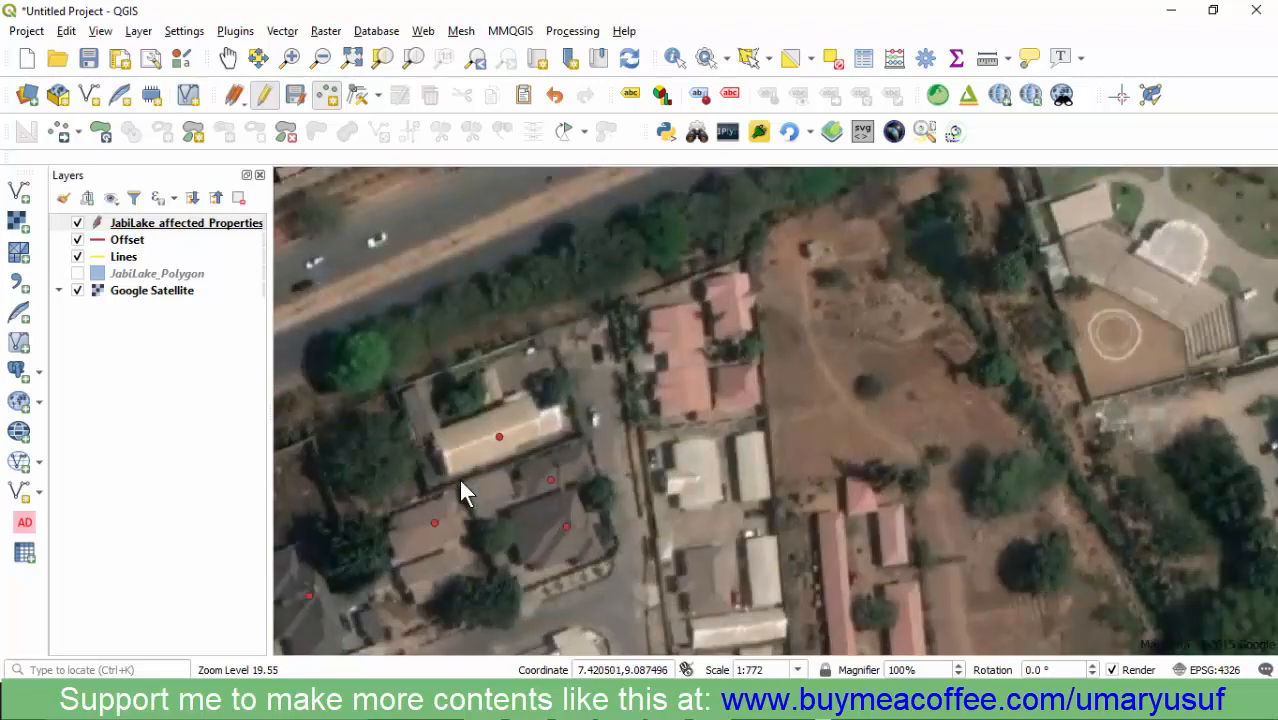
Add points with empty ids on the northern properties in the column east of the north-south street
left_click(462, 490)
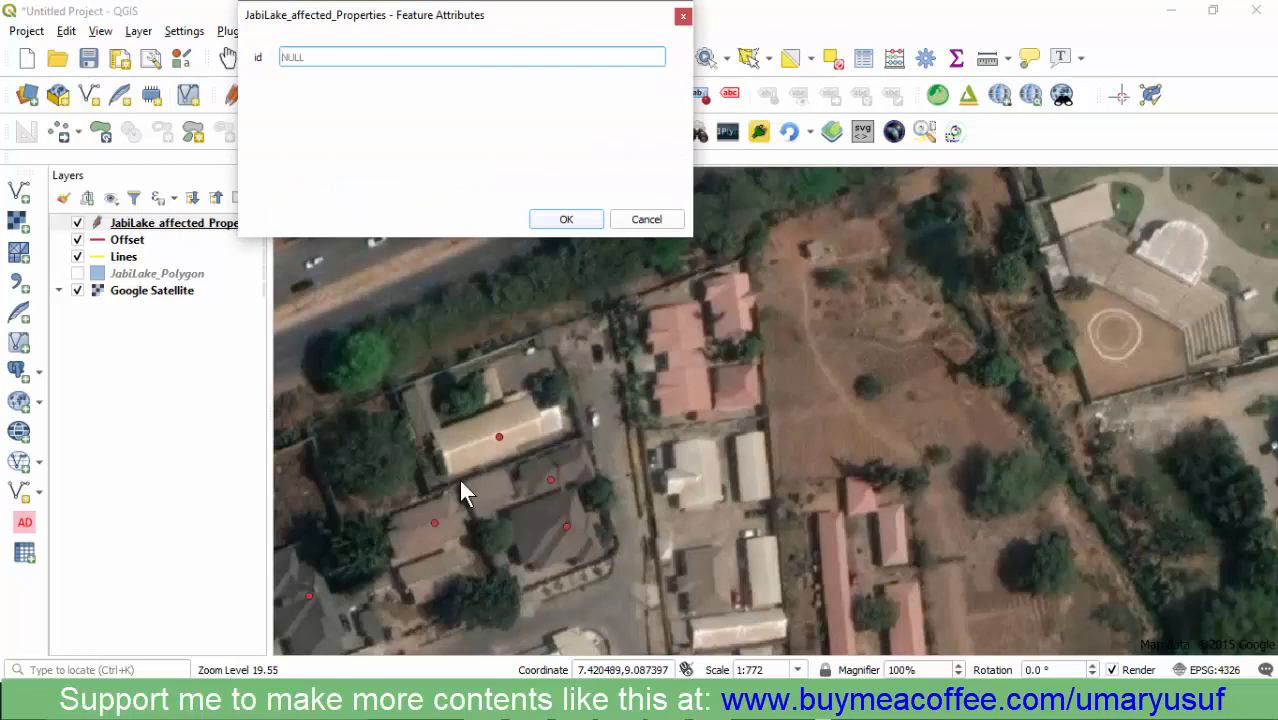
key("Return")
left_click(694, 469)
key("Return")
scroll(680, 406, "down", 2)
scroll(698, 478, "up", 2)
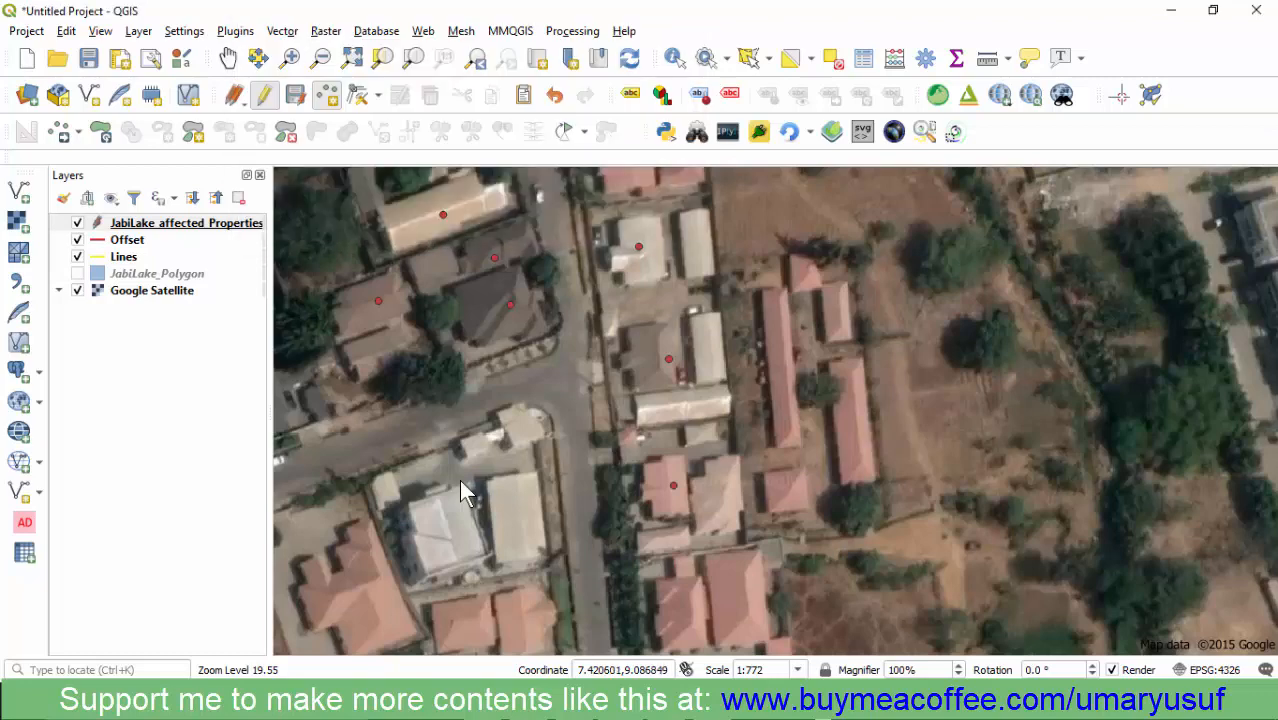
Continue southward along the same column with empty-id points, from the twin pink-roofed buildings to the white- and dark-roofed compound
scroll(463, 490, "down", 2)
scroll(463, 490, "up", 2)
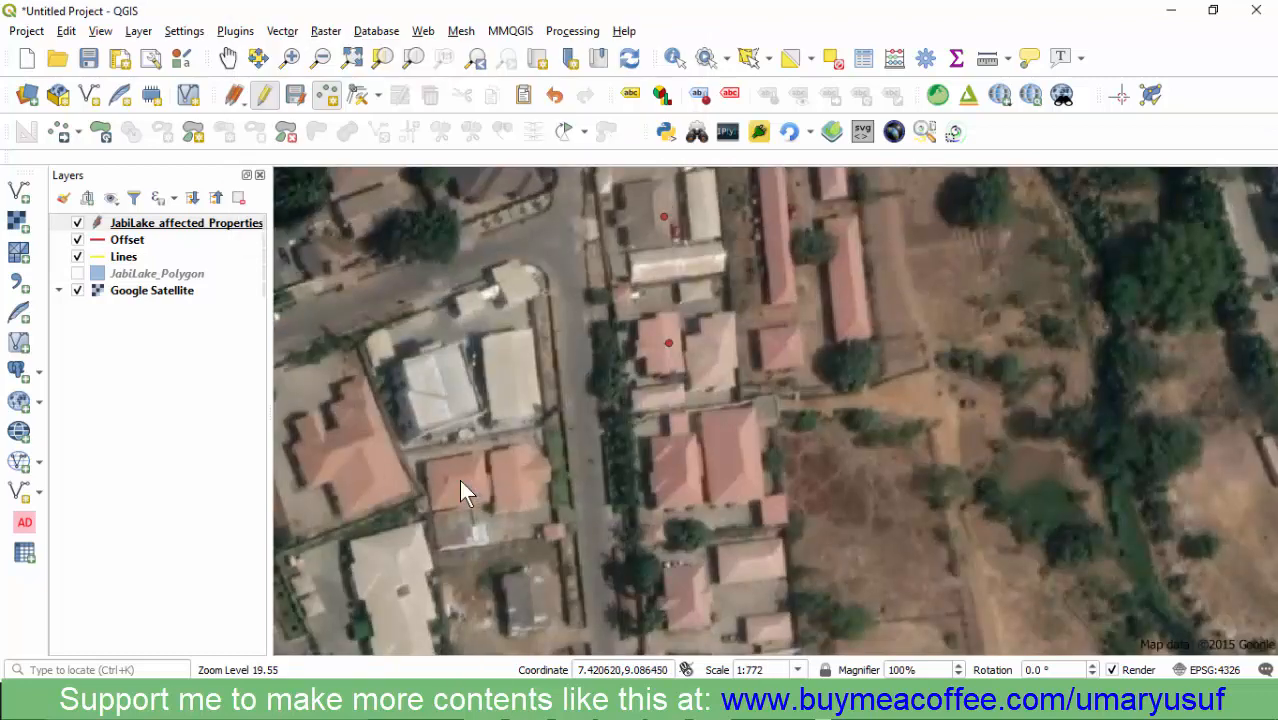
scroll(463, 490, "down", 2)
scroll(463, 490, "up", 2)
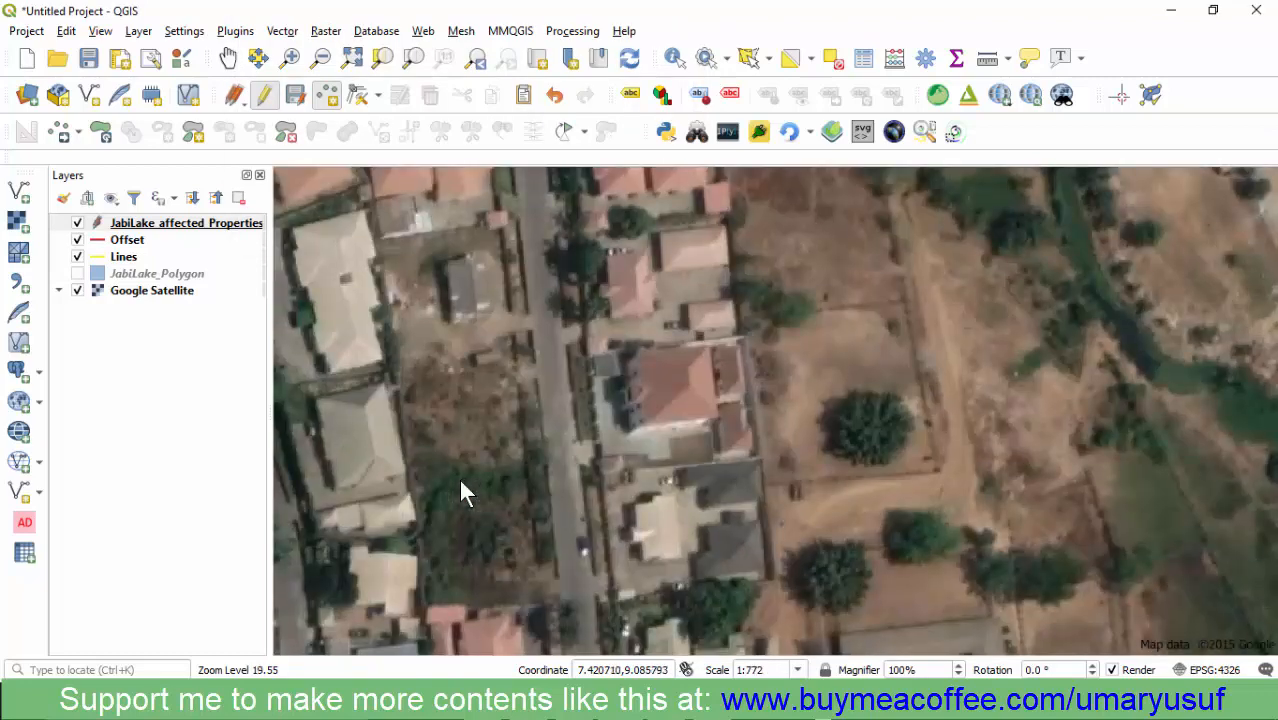
left_click(463, 490)
key("Return")
scroll(463, 490, "down", 1)
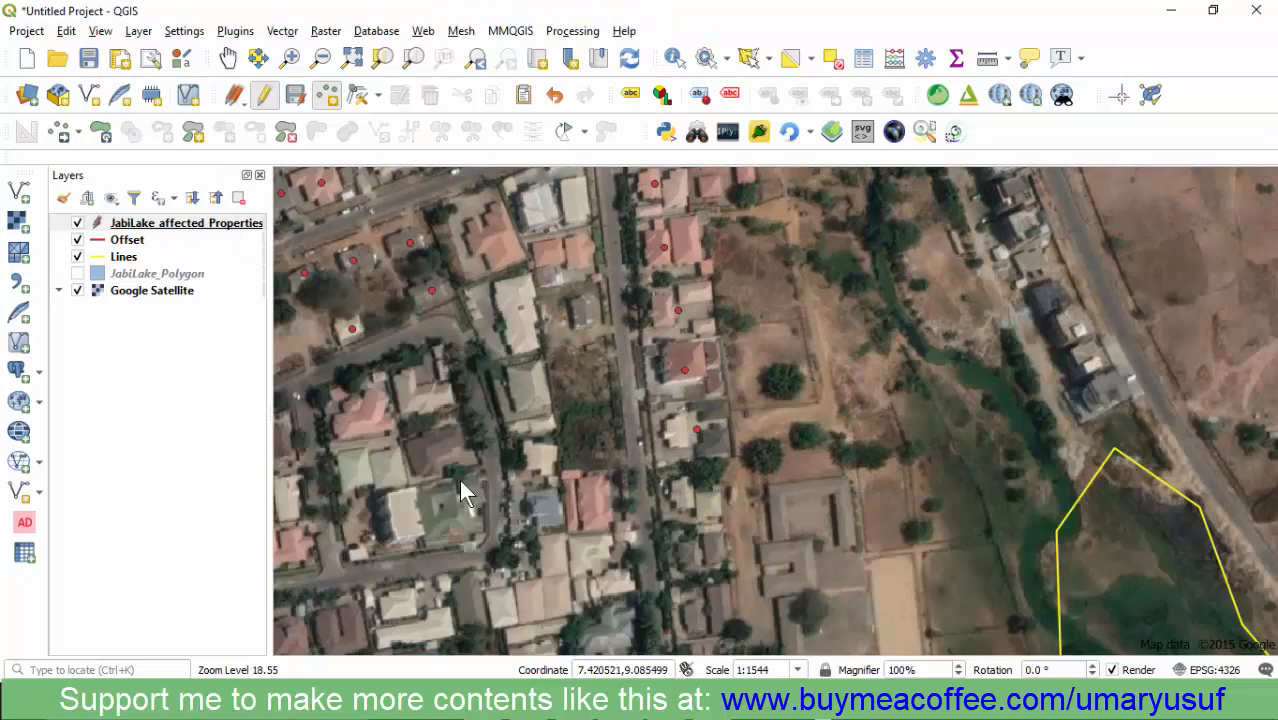
Add points with empty ids on the houses south of the dark-roofed compound and on the large courtyard building east of them
scroll(463, 490, "up", 1)
scroll(463, 490, "down", 1)
scroll(463, 490, "up", 1)
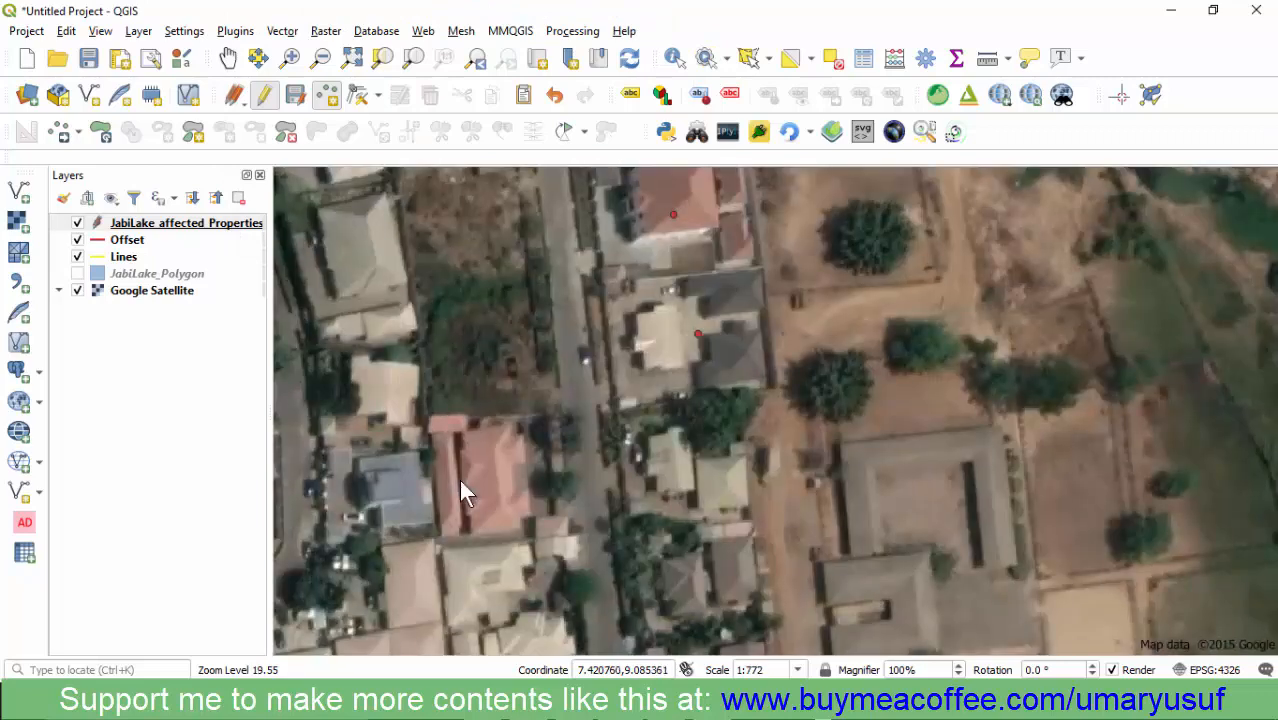
scroll(463, 490, "down", 1)
scroll(463, 490, "up", 1)
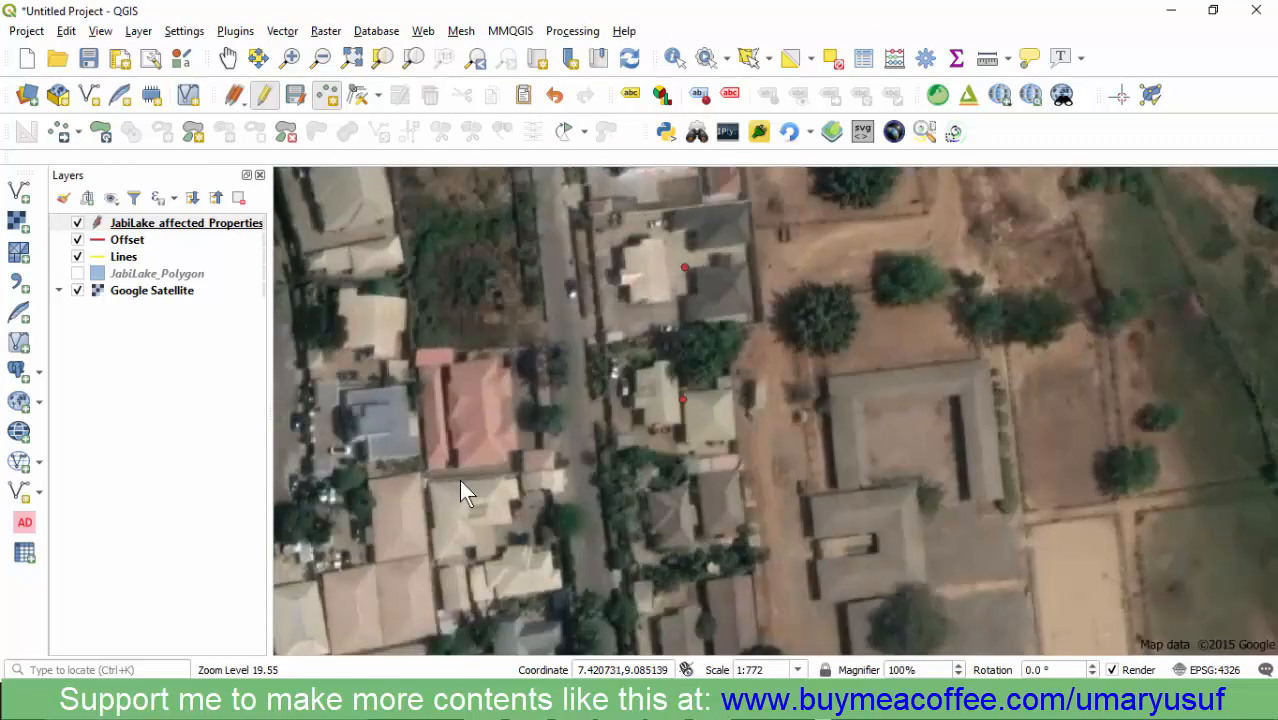
scroll(461, 481, "up", 1)
left_click(461, 481)
key("Return")
scroll(461, 481, "down", 2)
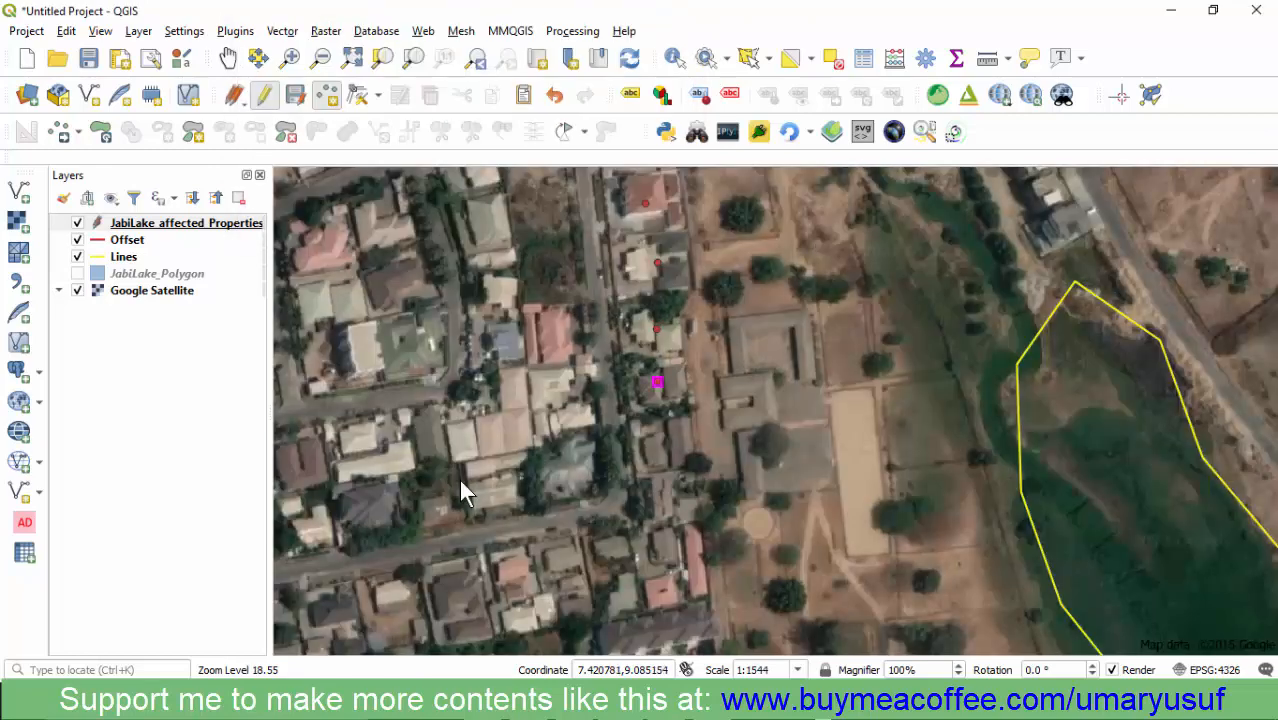
scroll(463, 490, "up", 1)
scroll(463, 490, "down", 1)
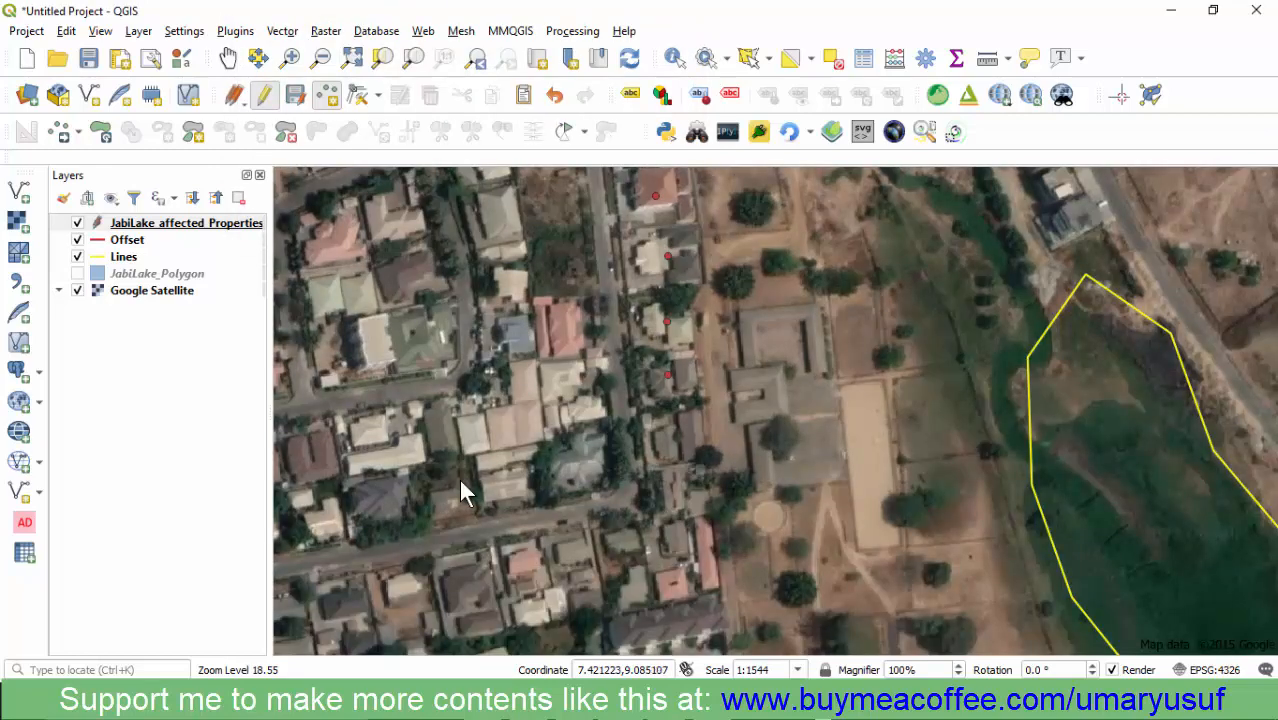
left_click(463, 490)
key("Return")
Save the edits to the affected properties layer and turn off its editing mode, with the whole lake and offset in view
scroll(463, 490, "down", 2)
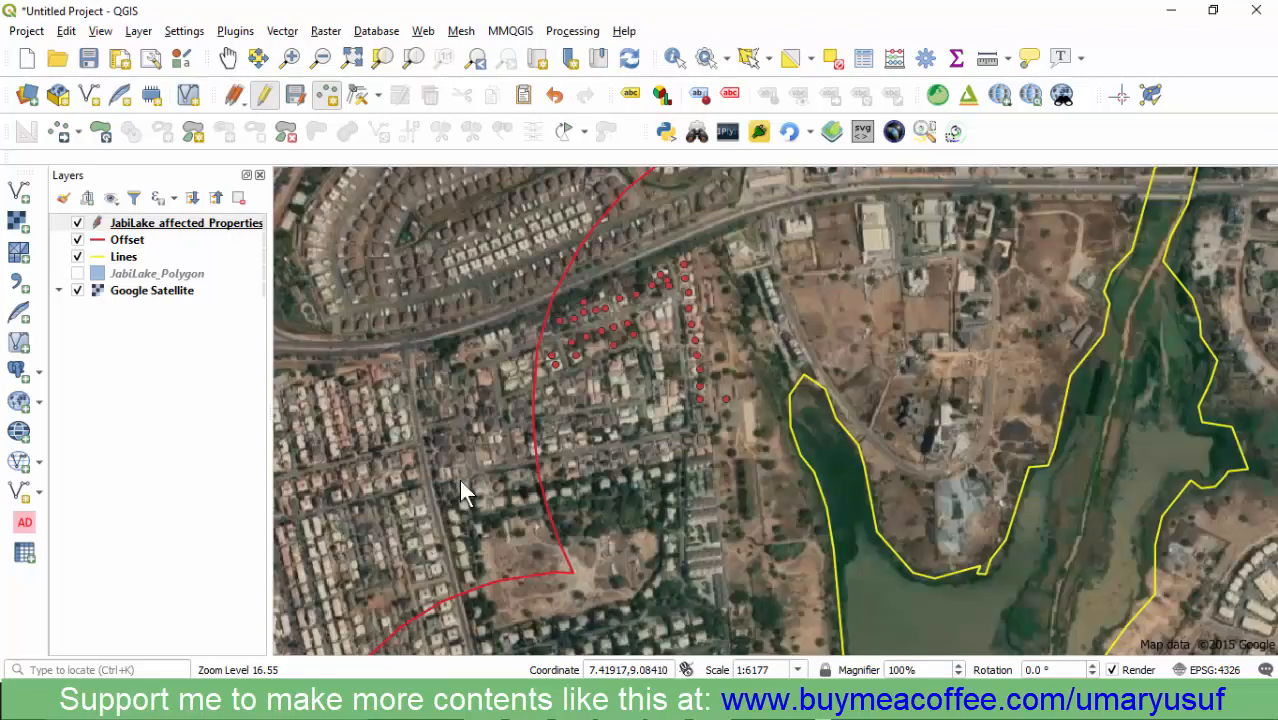
scroll(463, 490, "down", 1)
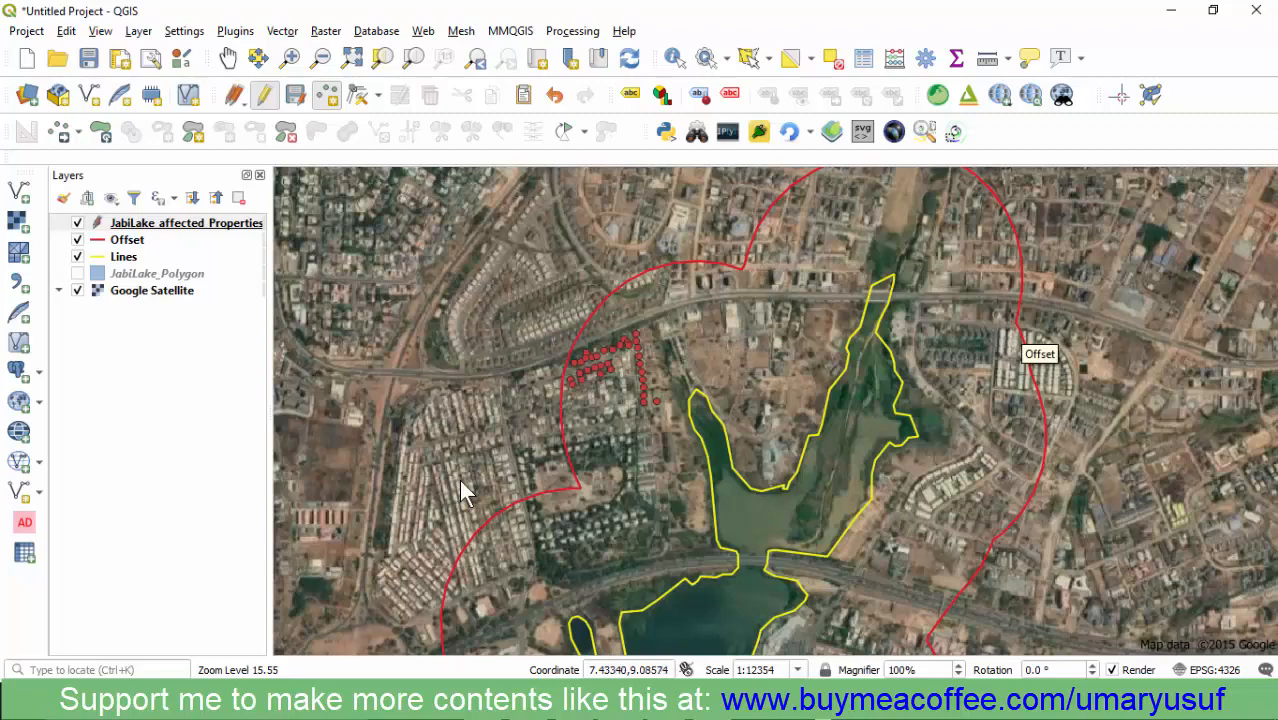
scroll(462, 484, "down", 1)
scroll(462, 484, "up", 1)
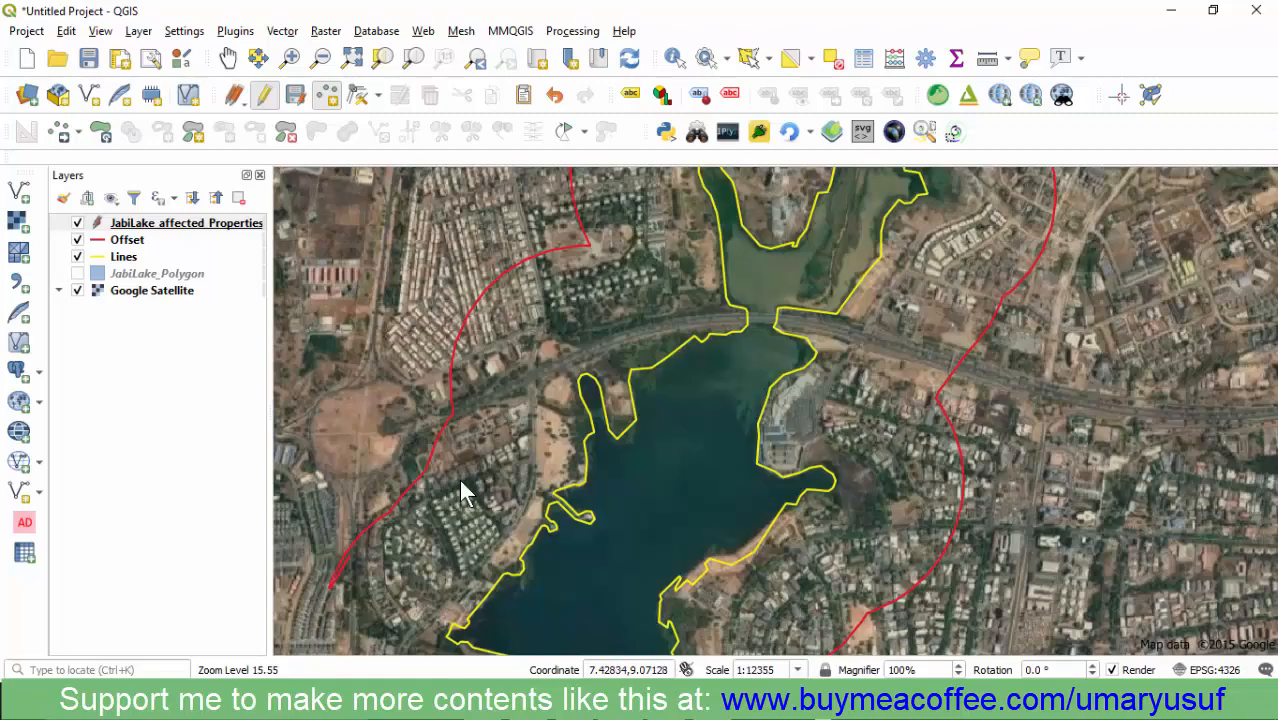
scroll(463, 490, "down", 1)
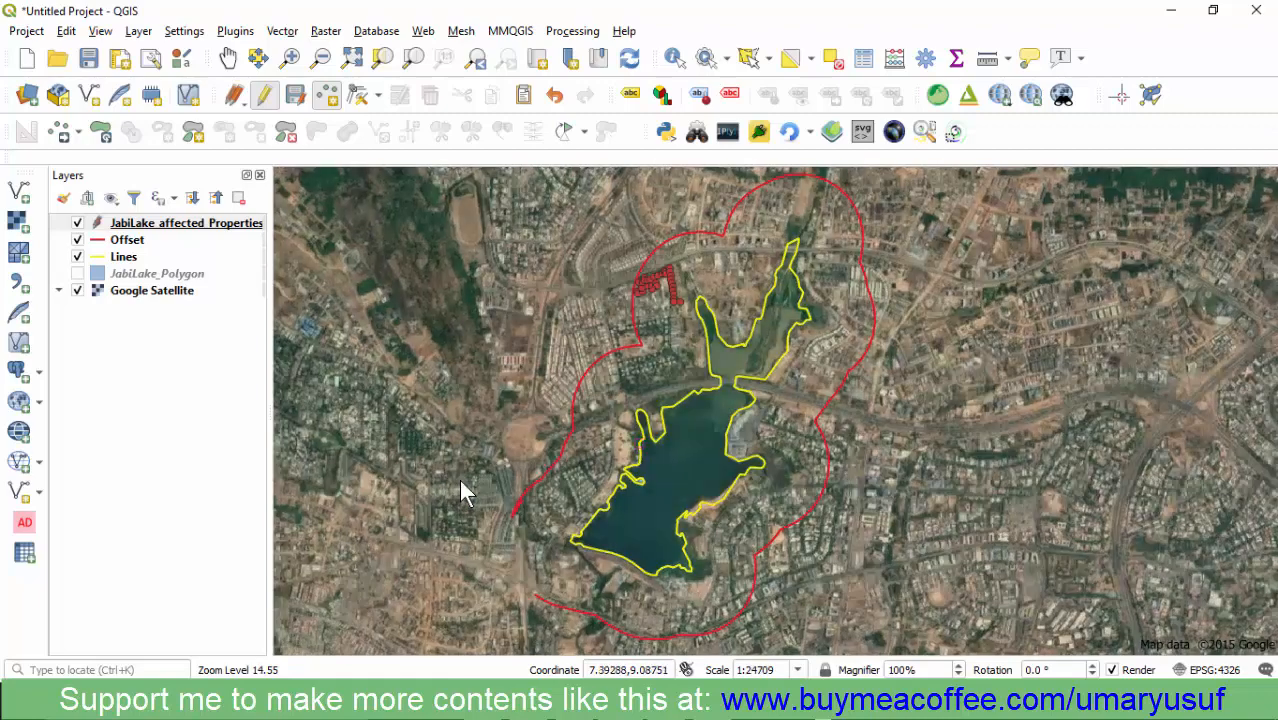
left_click(296, 95)
left_click(264, 95)
Review the affected properties layer's attribute table from the first record to the last, and close it
right_click(190, 222)
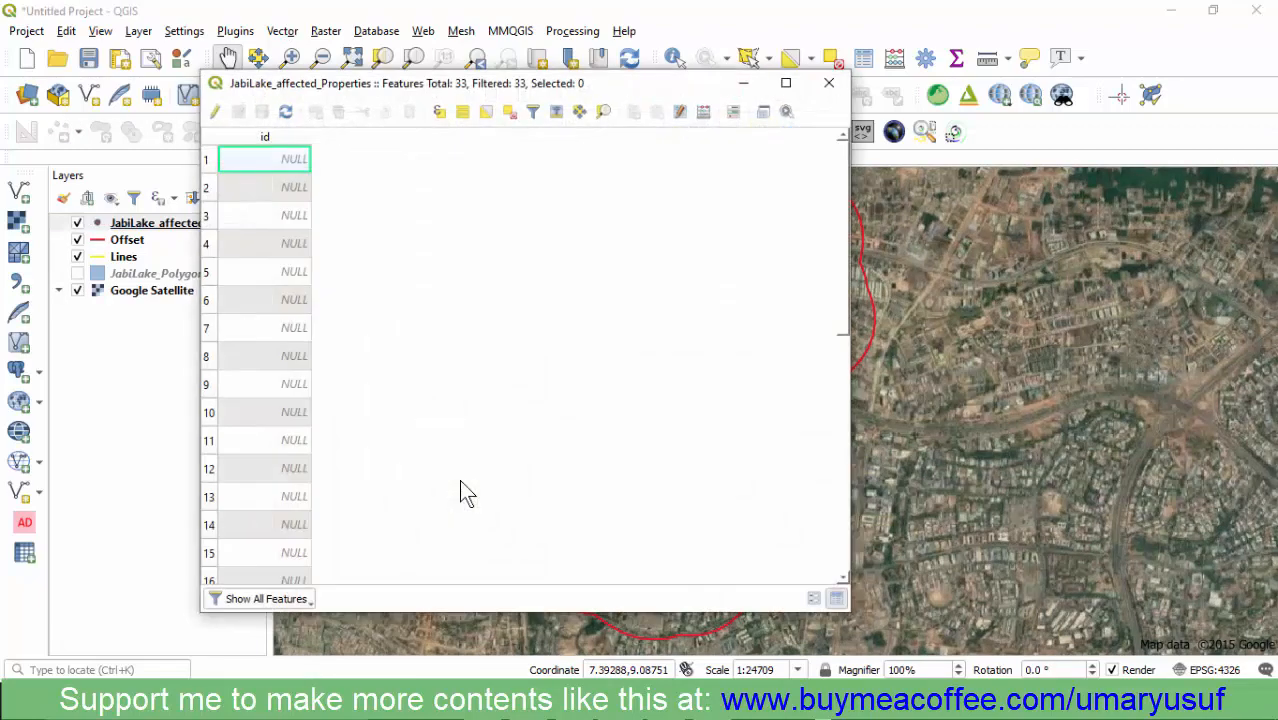
scroll(463, 492, "down", 6)
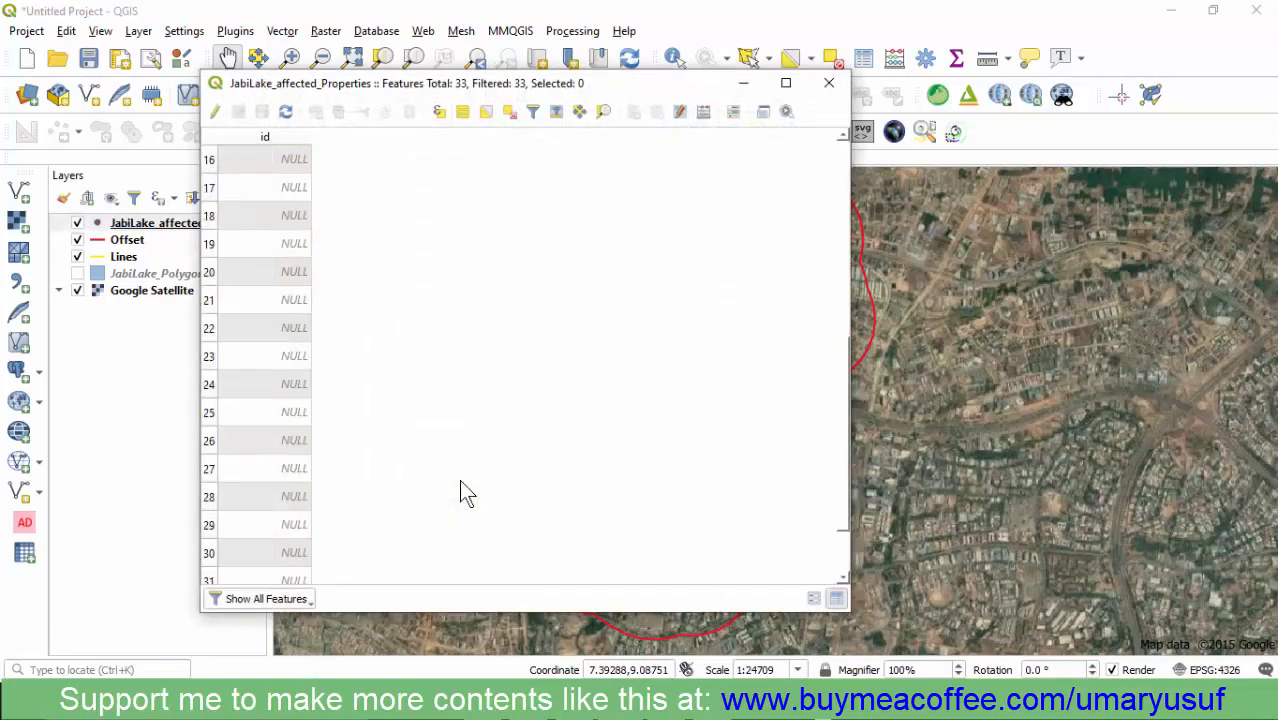
key("ctrl+End")
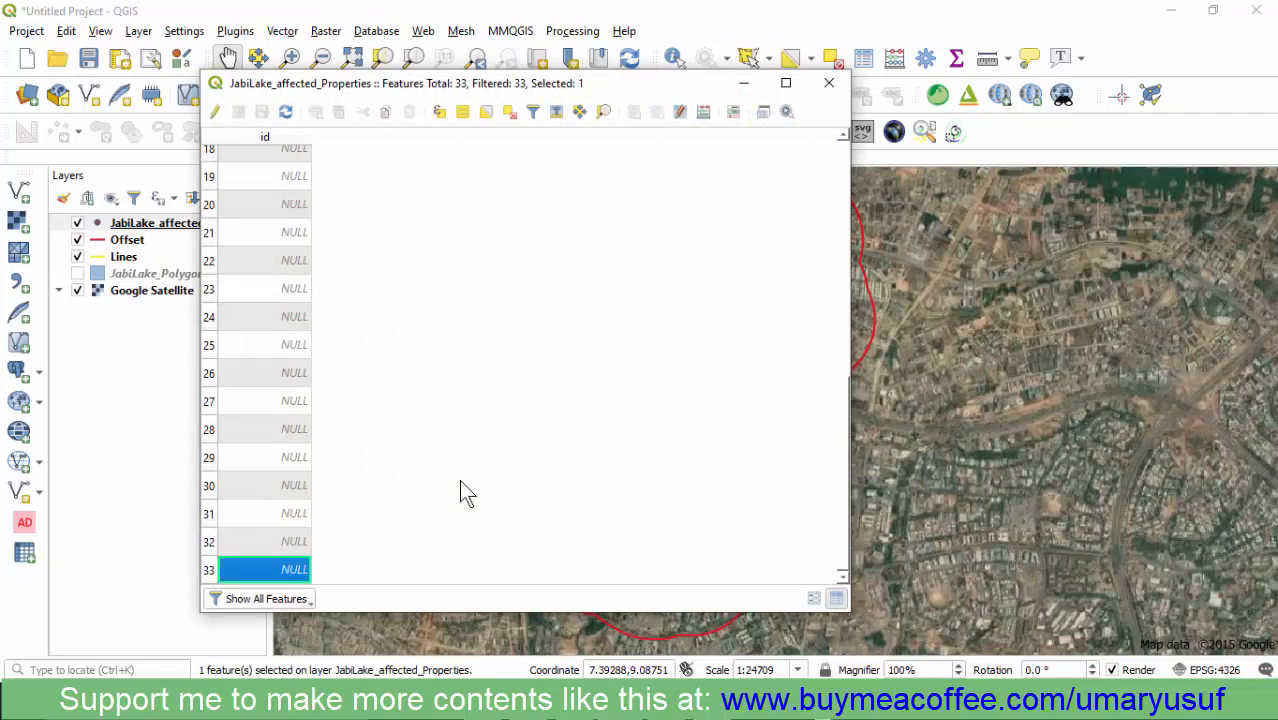
scroll(463, 492, "up", 6)
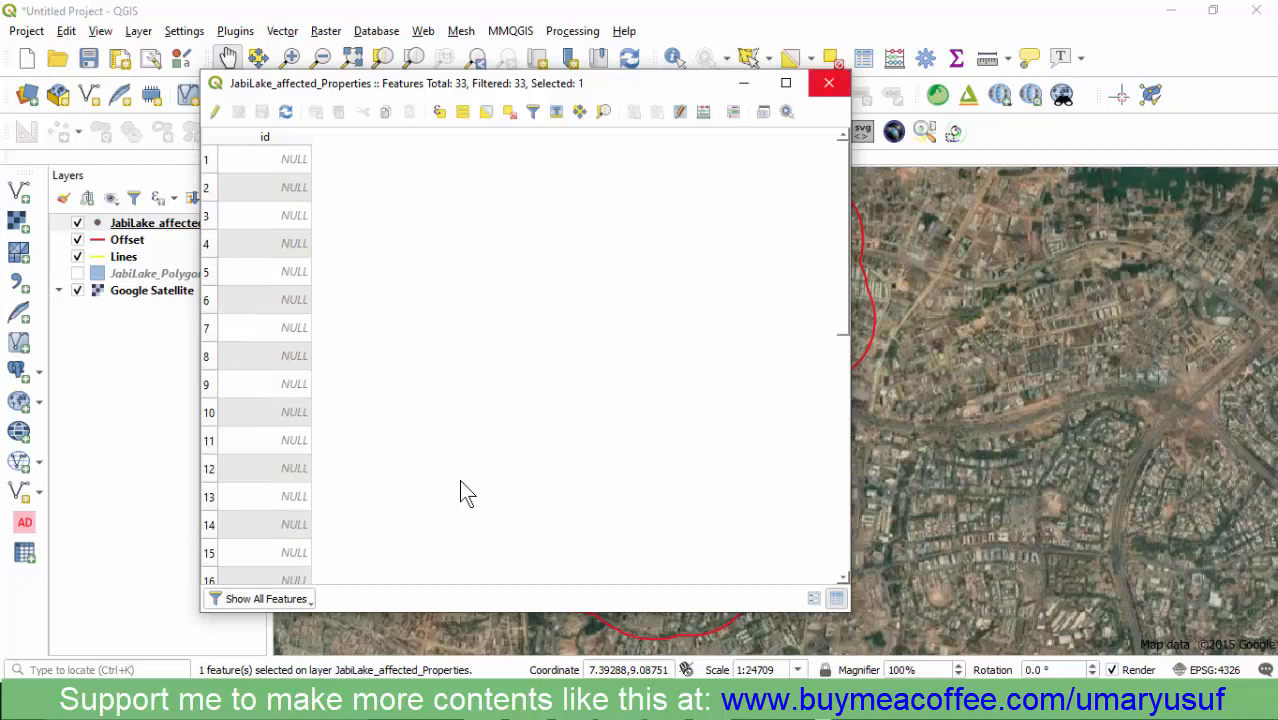
left_click(829, 83)
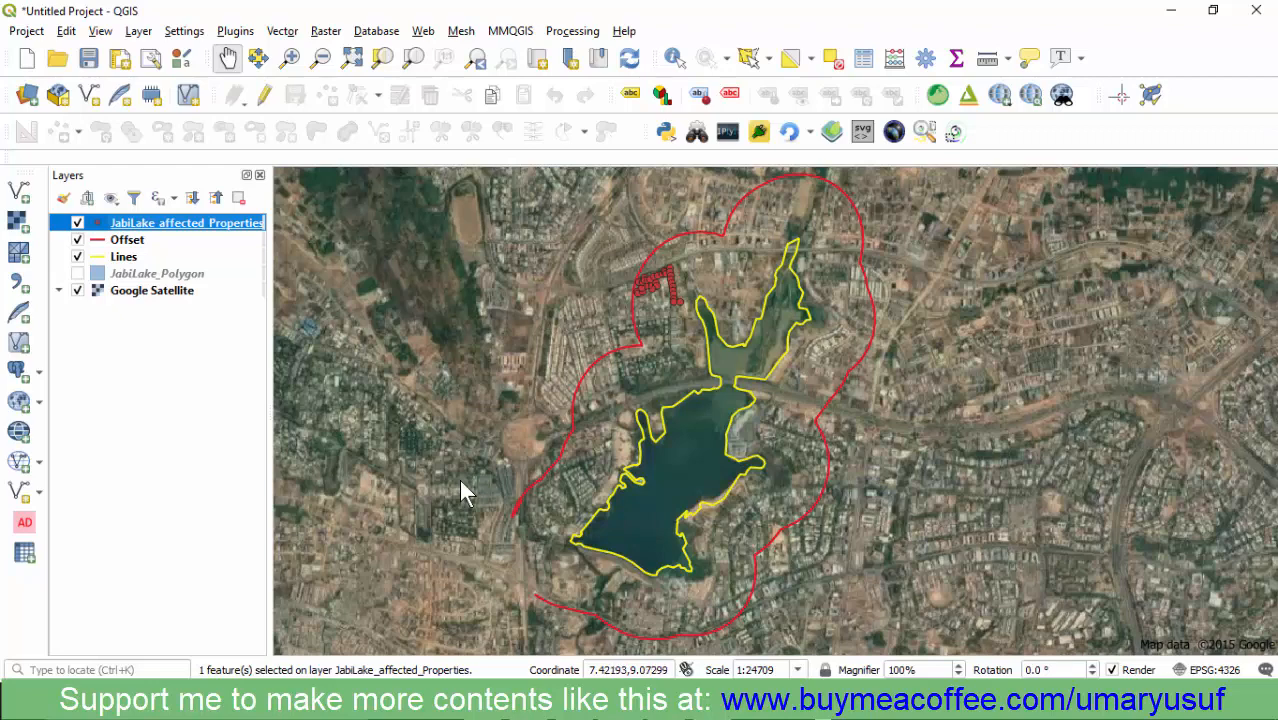
Examine the remaining area between Jabi Lake's shoreline and the offset line, especially along the southwestern and western sides
scroll(465, 490, "up", 2)
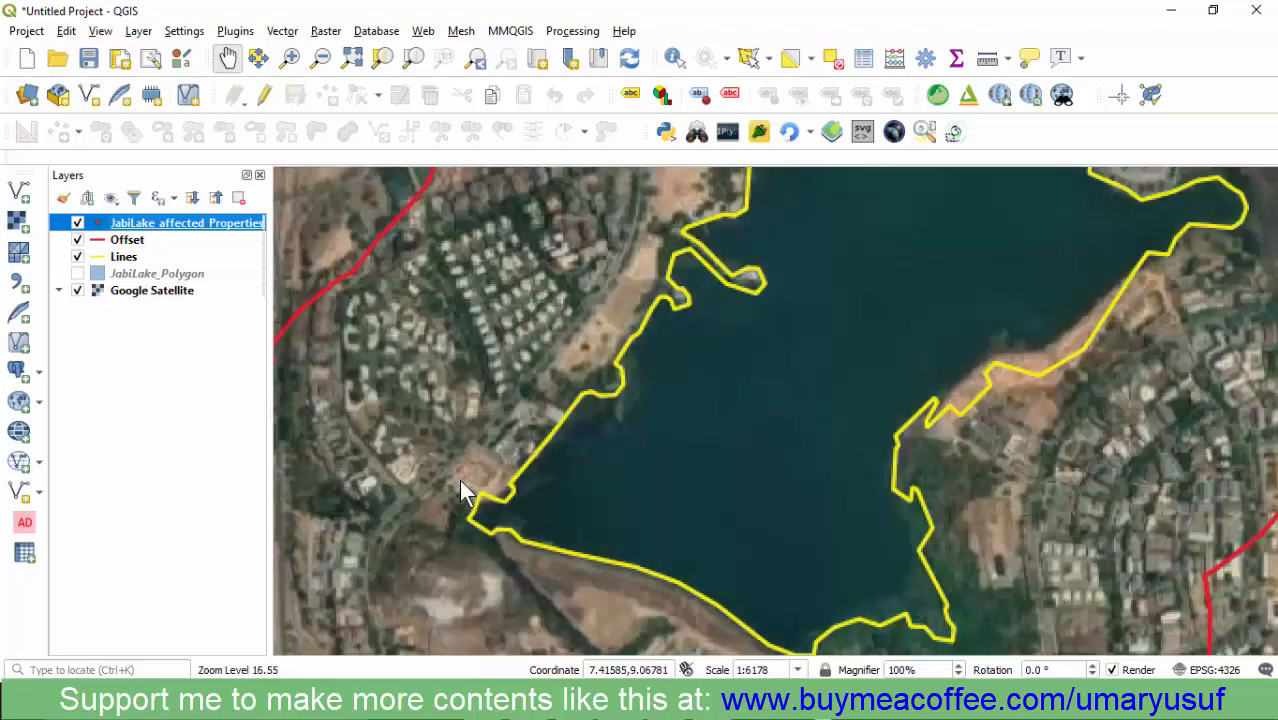
scroll(465, 490, "down", 1)
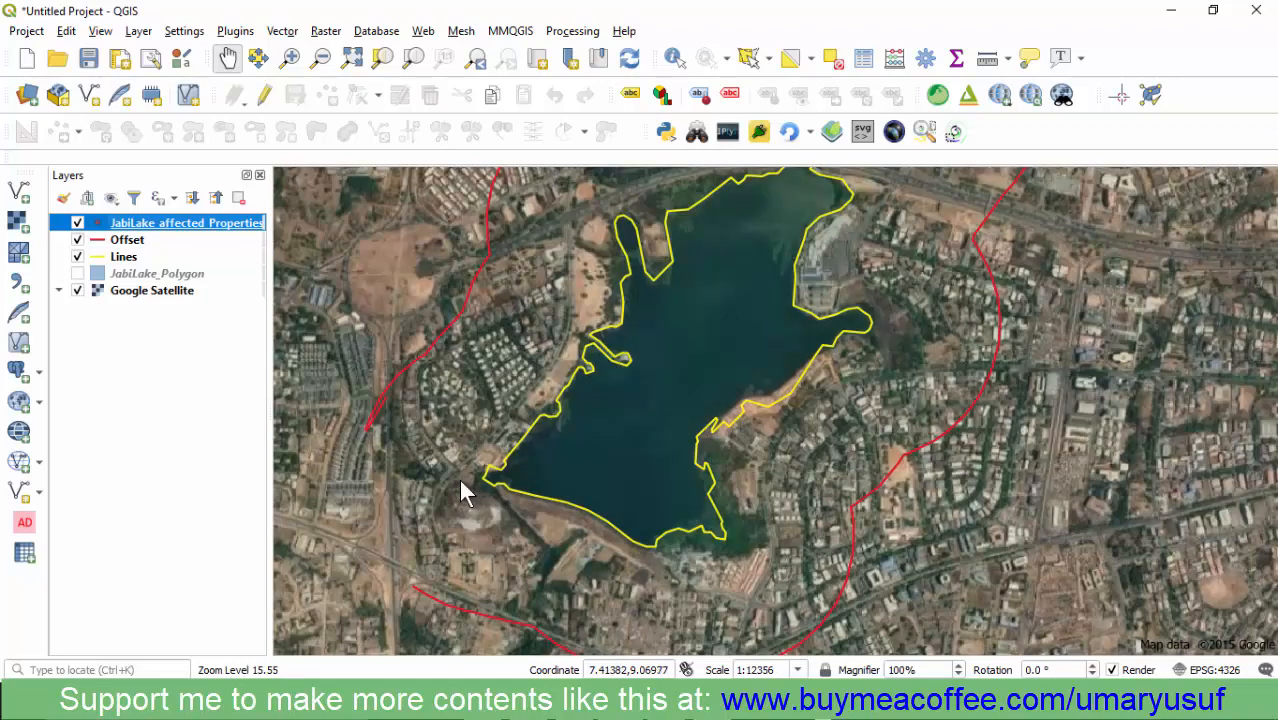
scroll(465, 490, "down", 2)
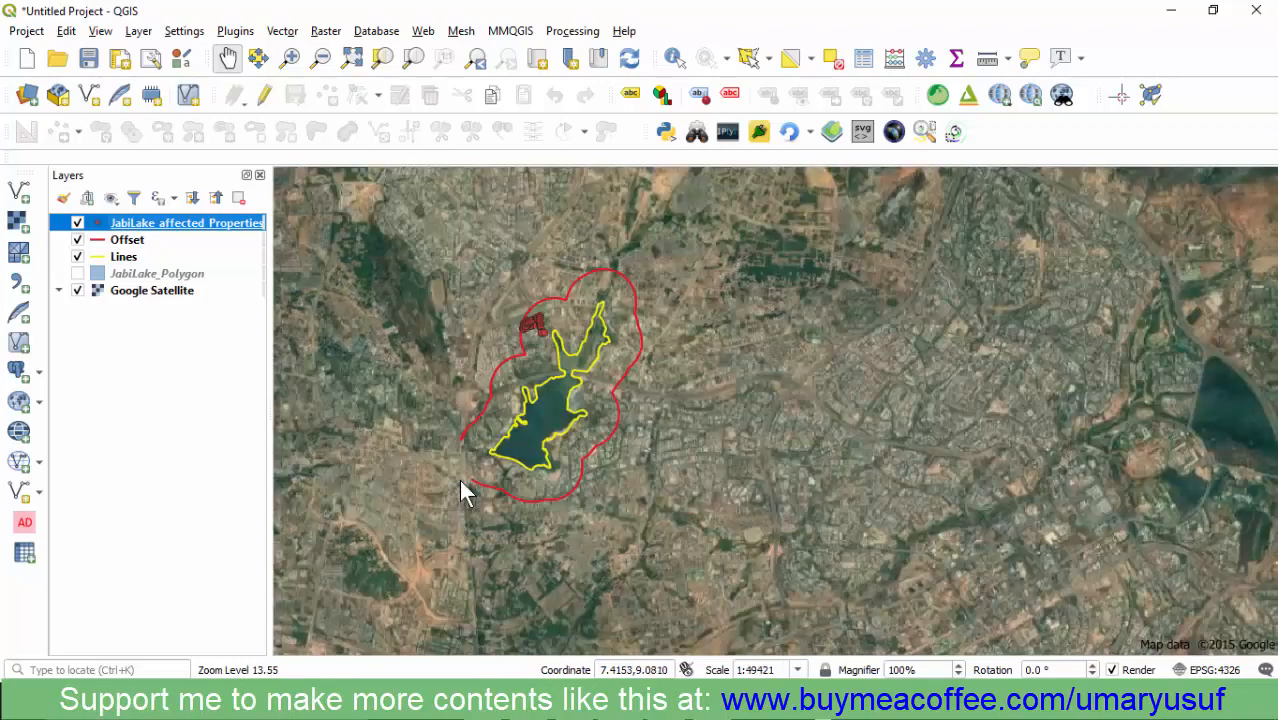
scroll(465, 490, "up", 1)
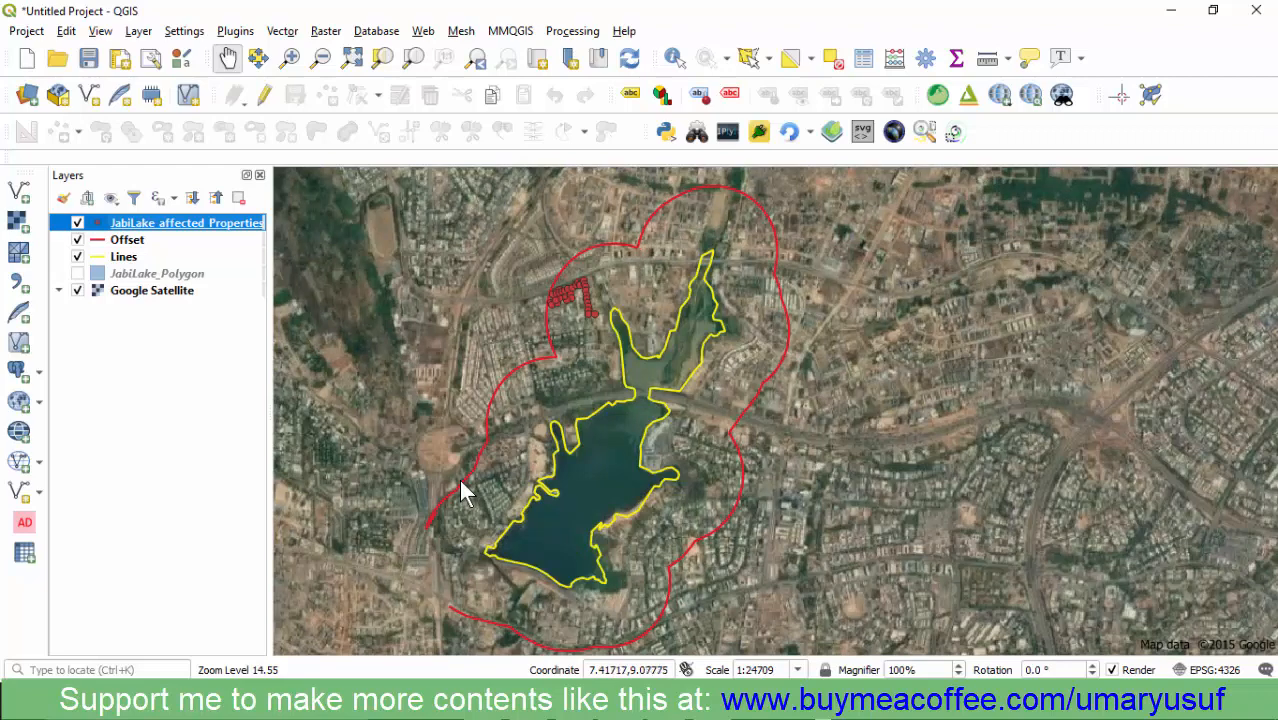
scroll(465, 490, "up", 1)
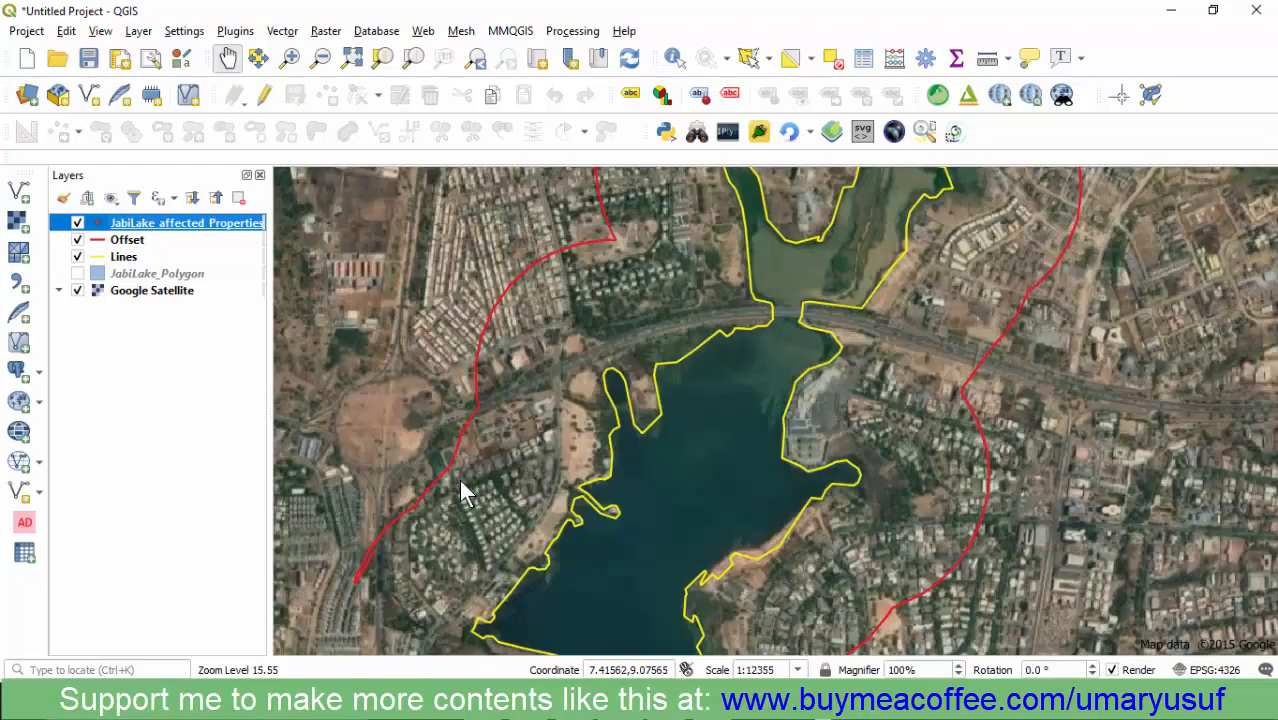
scroll(465, 490, "up", 1)
scroll(465, 490, "up", 1)
scroll(465, 490, "down", 3)
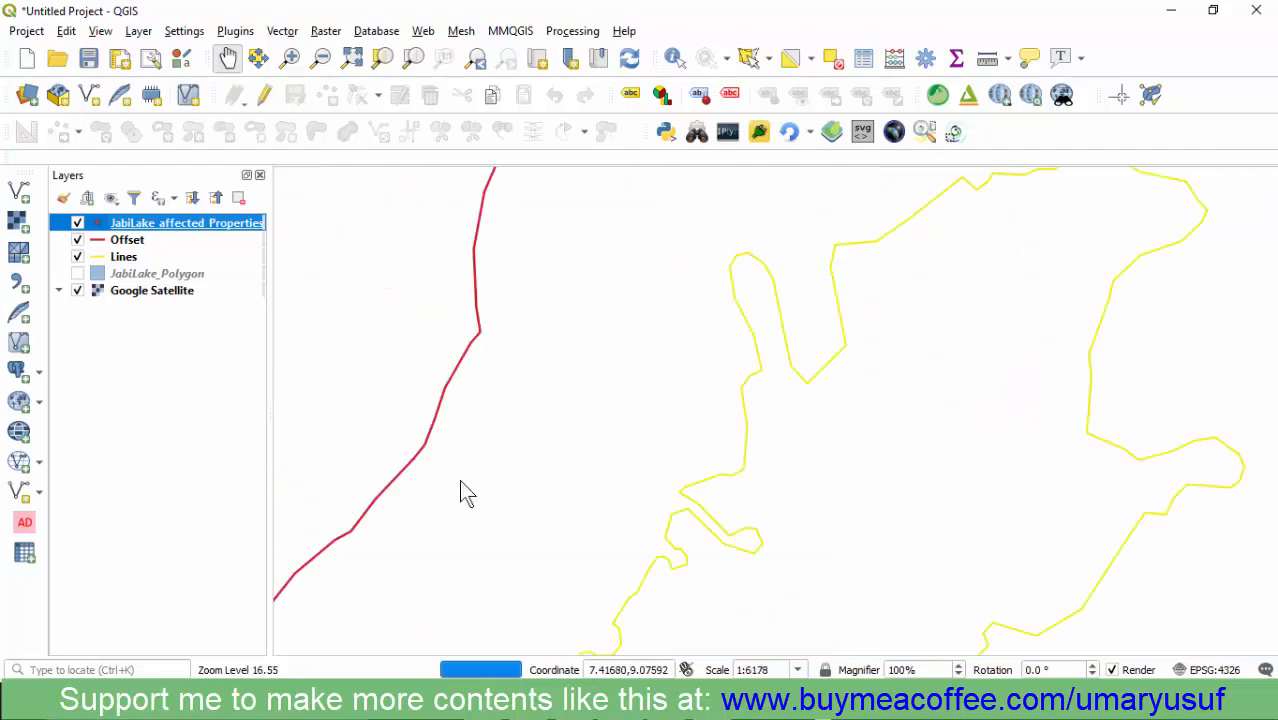